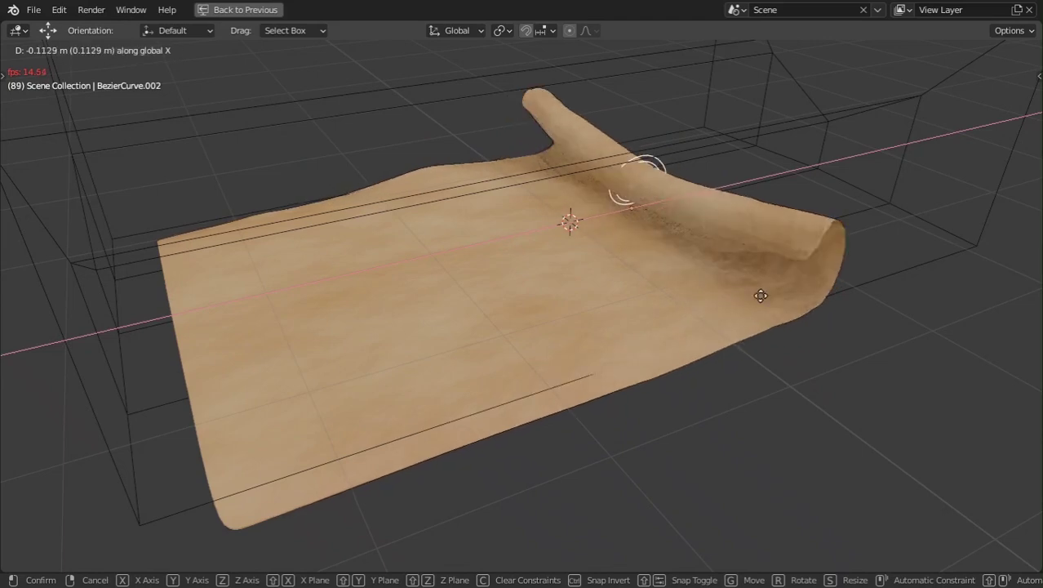
Preview how the parchment rolls as the spiral curve moves along X, then restore the full editor layout
drag(443, 406, 766, 516)
right_click(765, 516)
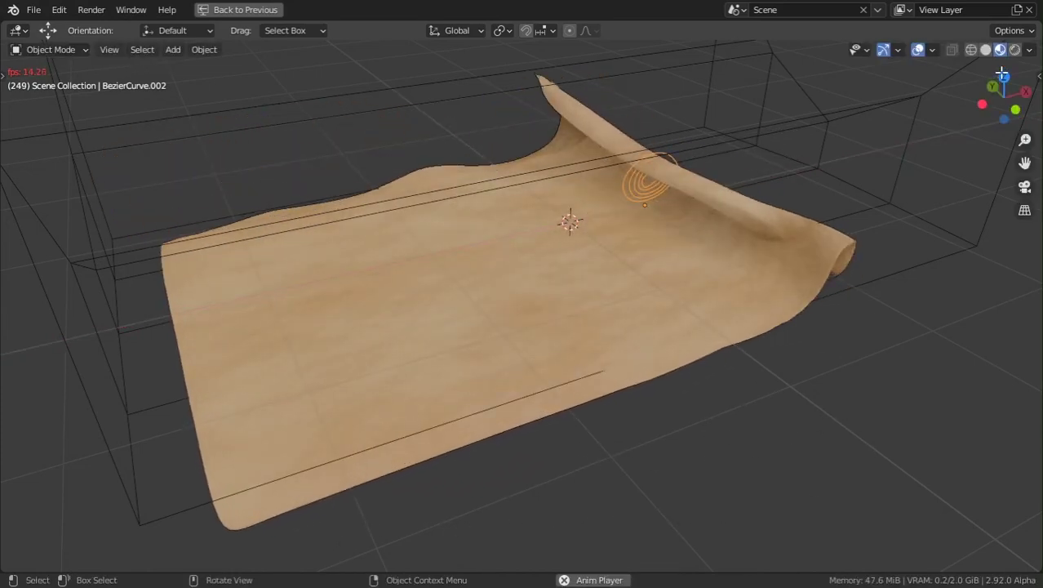
scroll(547, 233, down, 6)
middle_drag(547, 232, 675, 239)
scroll(820, 186, up, 2)
scroll(638, 279, up, 5)
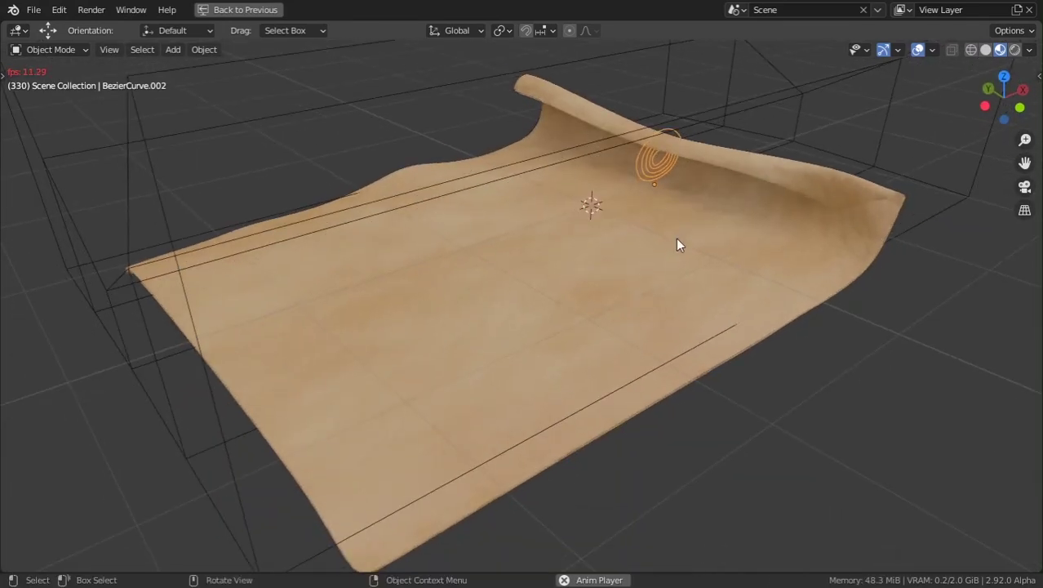
scroll(676, 238, down, 1)
key(ctrl+space)
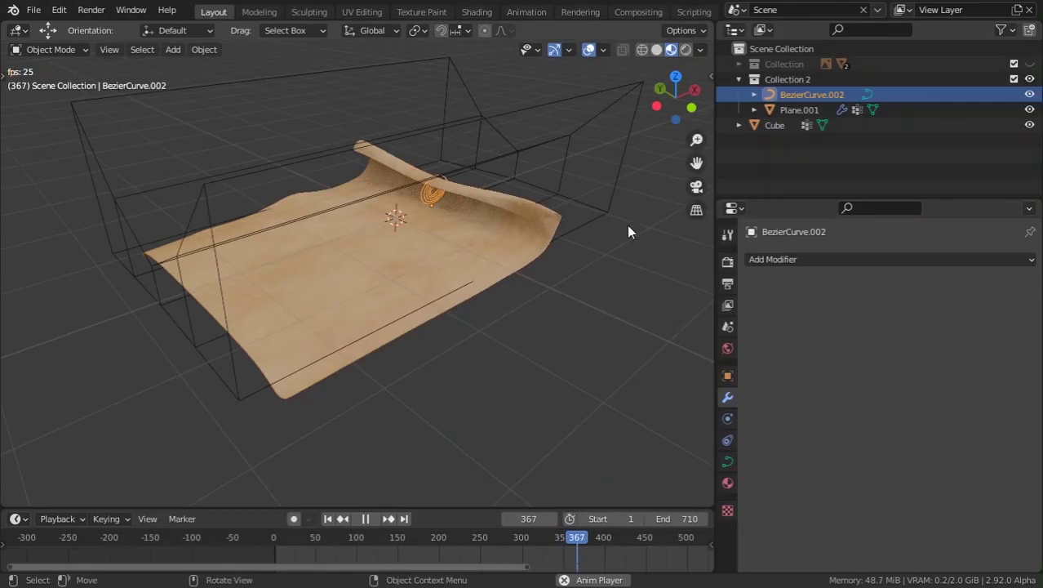
Select the finished parchment and examine its modifier stack
click(443, 241)
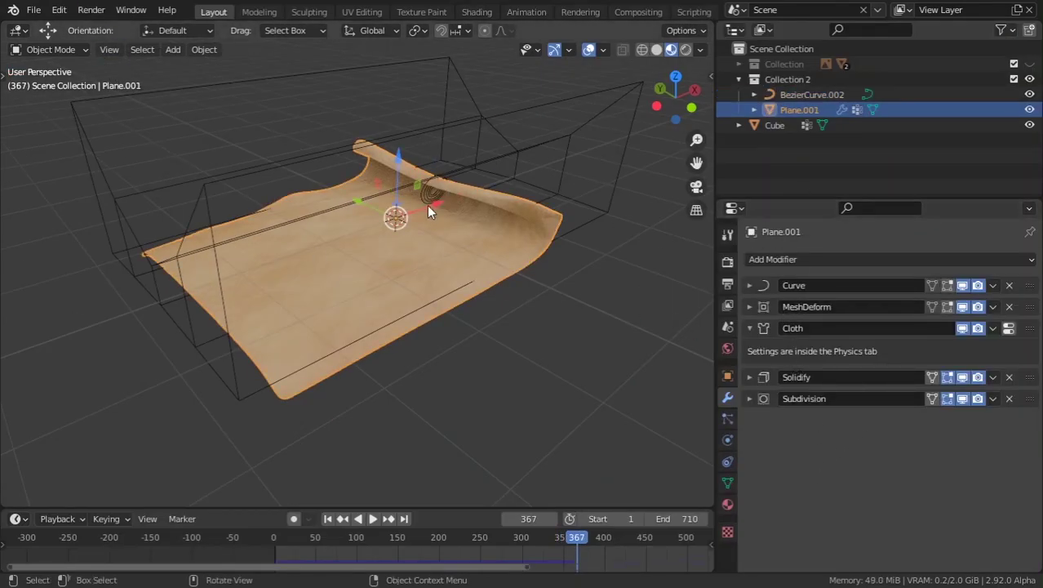
scroll(357, 285, down, 2)
middle_drag(427, 205, 404, 261)
scroll(355, 286, up, 3)
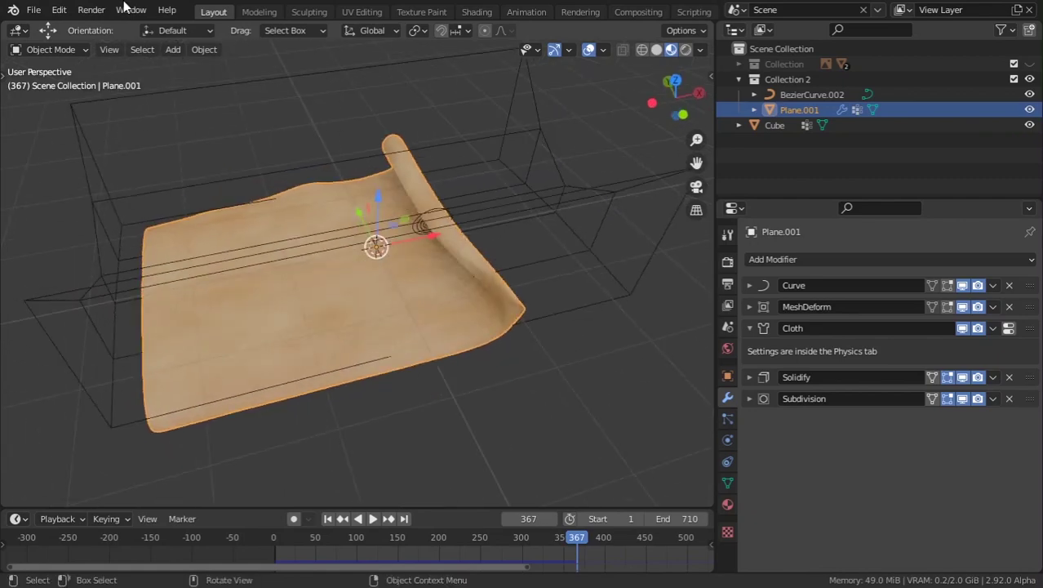
Start a new General file, discarding the changes to the current scene
click(33, 9)
mouse_move(53, 27)
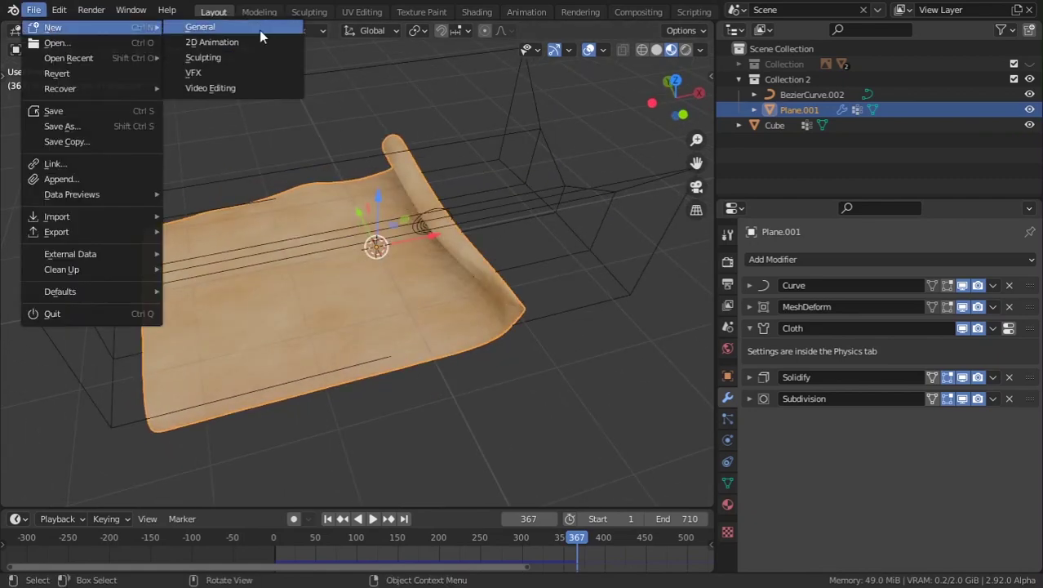
click(259, 30)
click(550, 322)
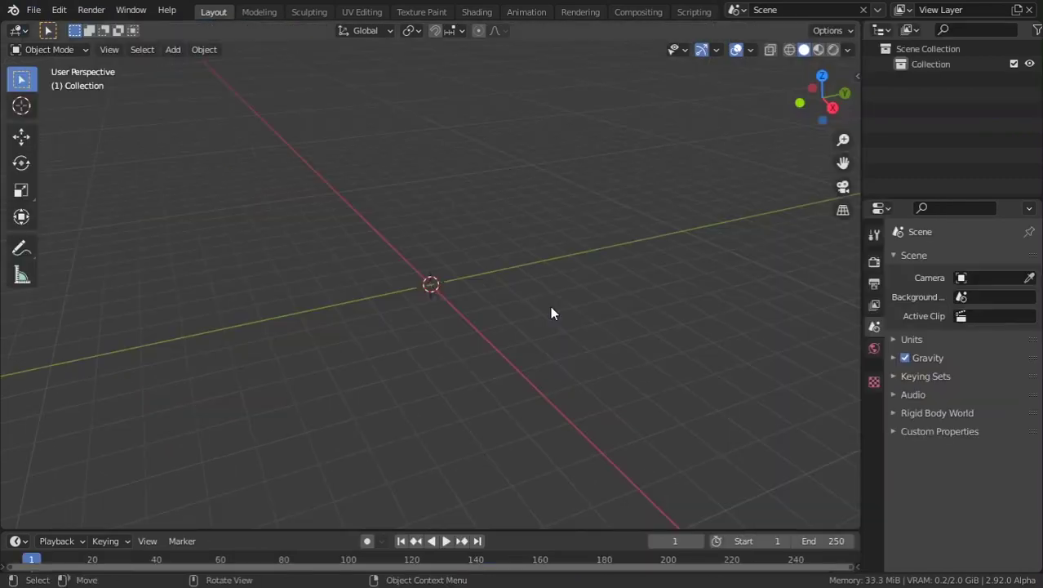
middle_drag(477, 254, 449, 286)
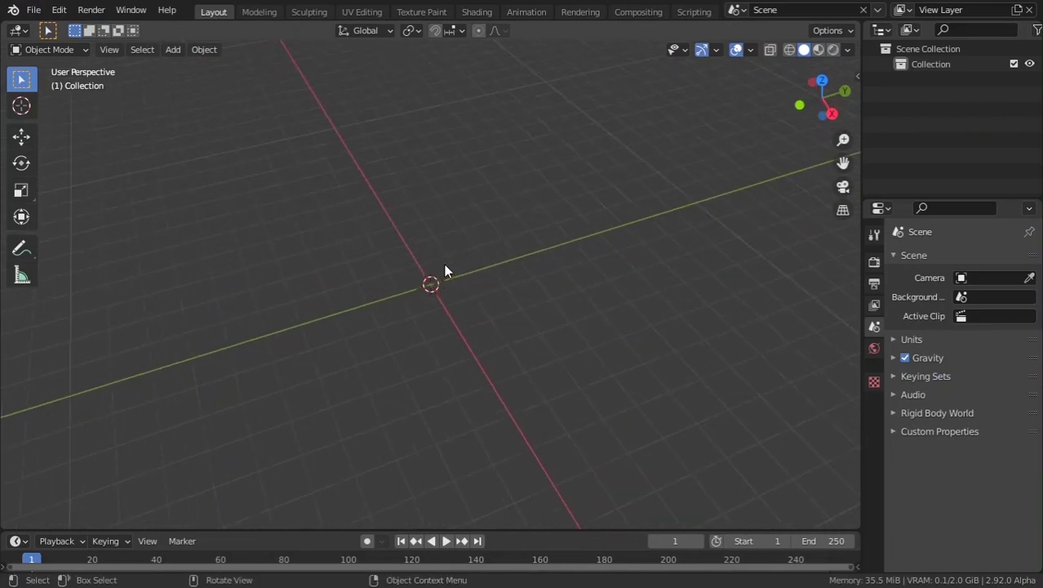
key(shift+a)
click(512, 265)
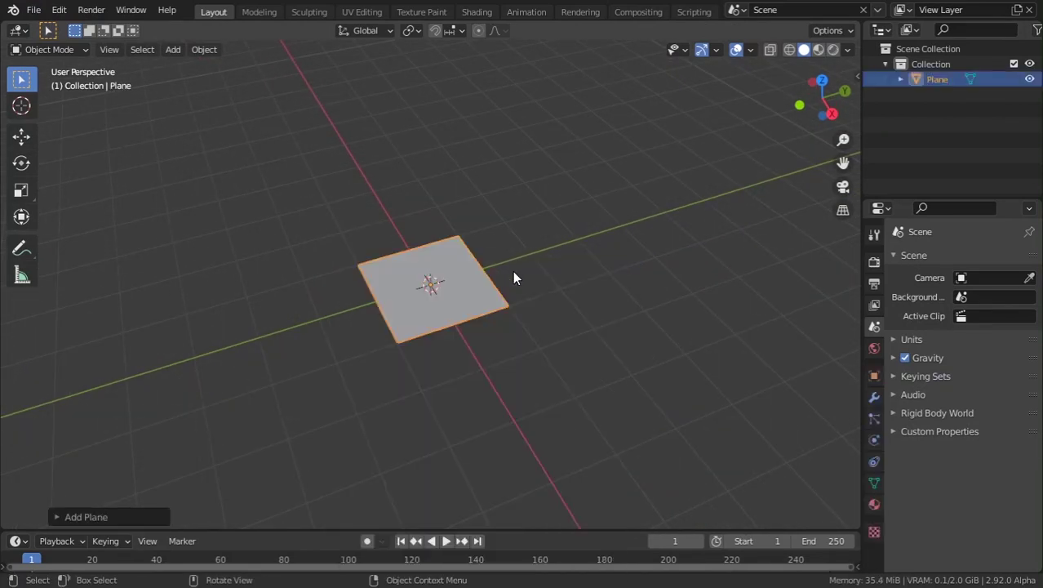
shift+middle_drag(565, 279, 512, 279)
scroll(513, 278, up, 3)
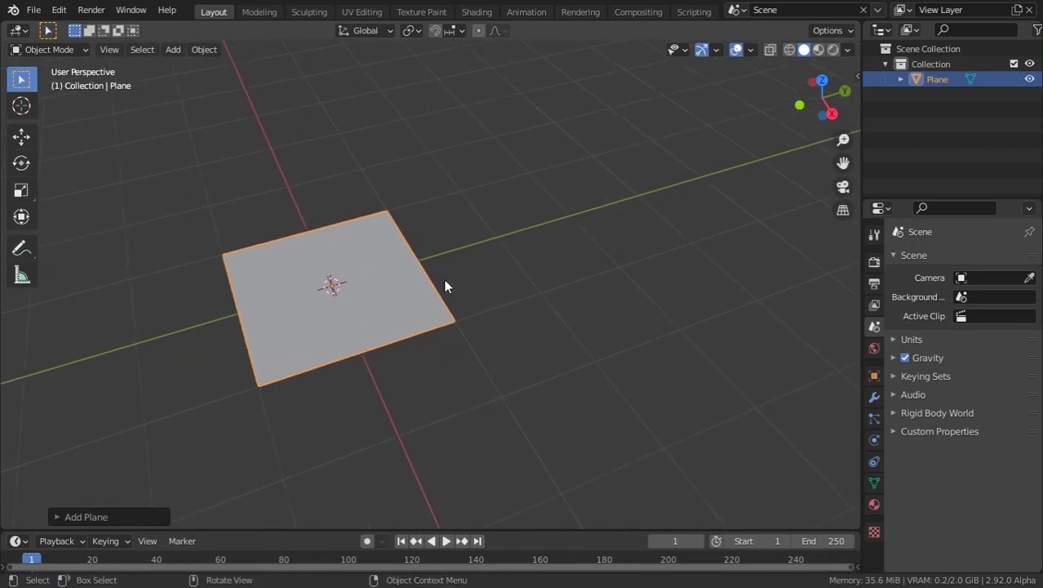
shift+middle_drag(394, 299, 497, 277)
key(Delete)
key(shift+a)
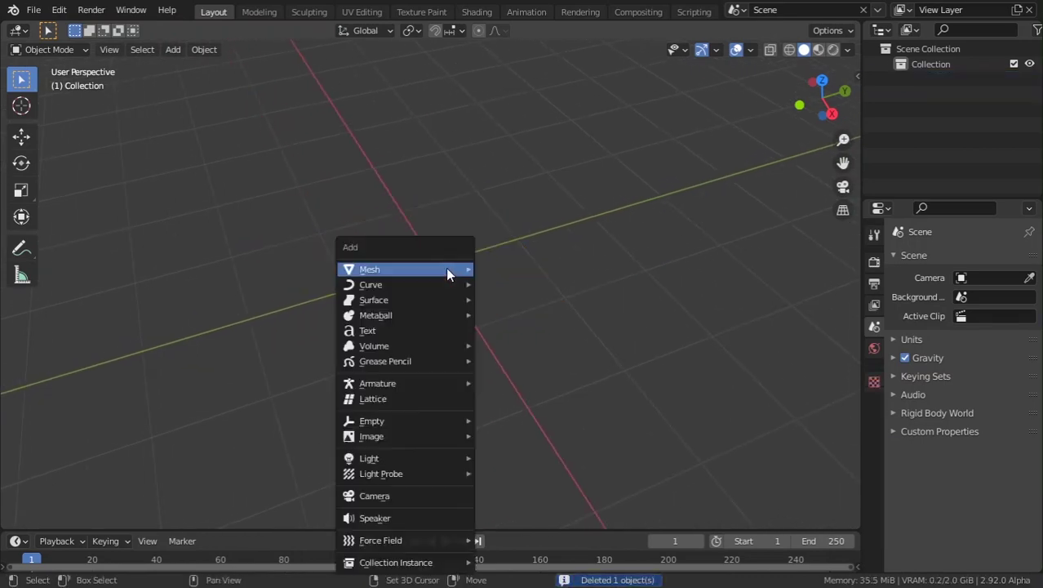
key(shift+a)
key(Escape)
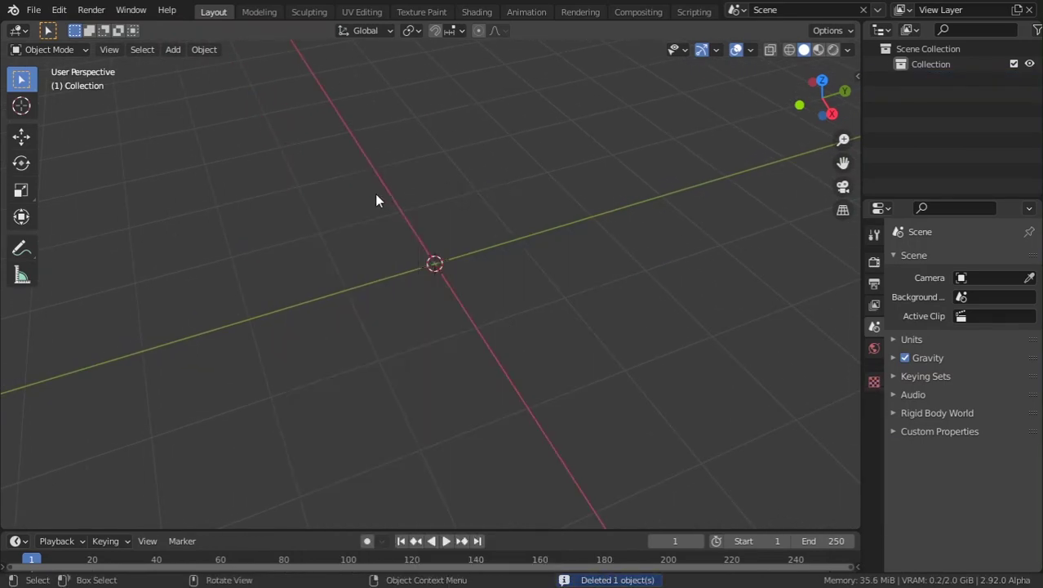
Add a plane at the world origin and stretch it along Y to a length of about 3.64 m
key(shift+a)
mouse_move(374, 194)
click(449, 196)
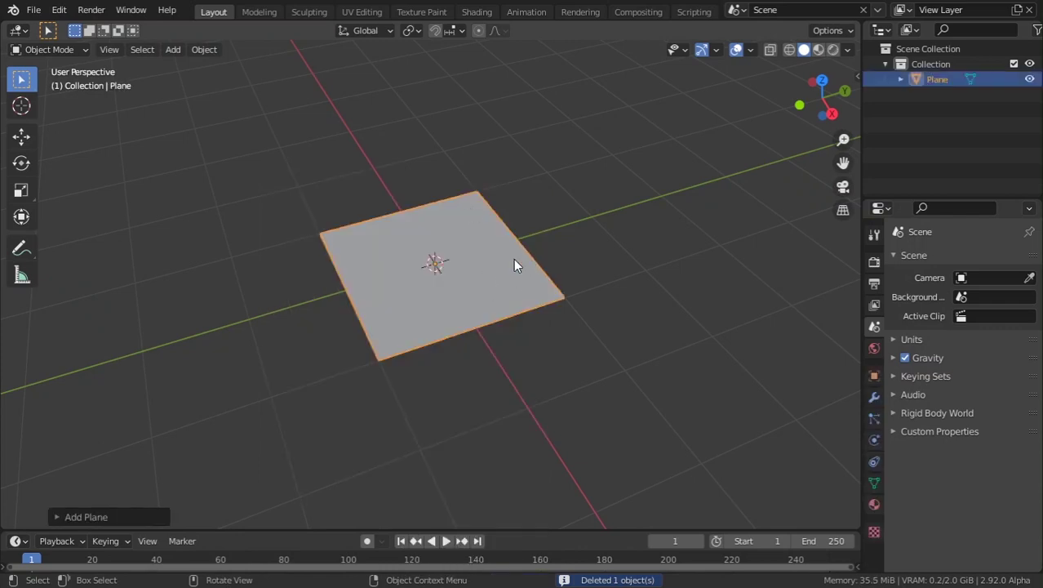
key(s)
key(y)
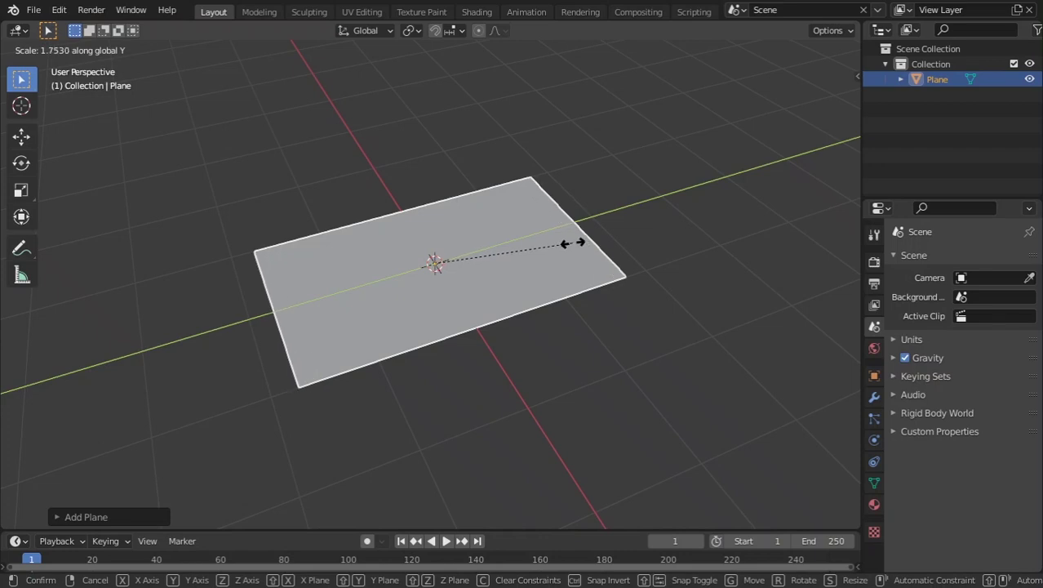
click(571, 237)
Apply the stretched plane's rotation and scale
key(ctrl+a)
click(561, 173)
key(ctrl+a)
click(552, 266)
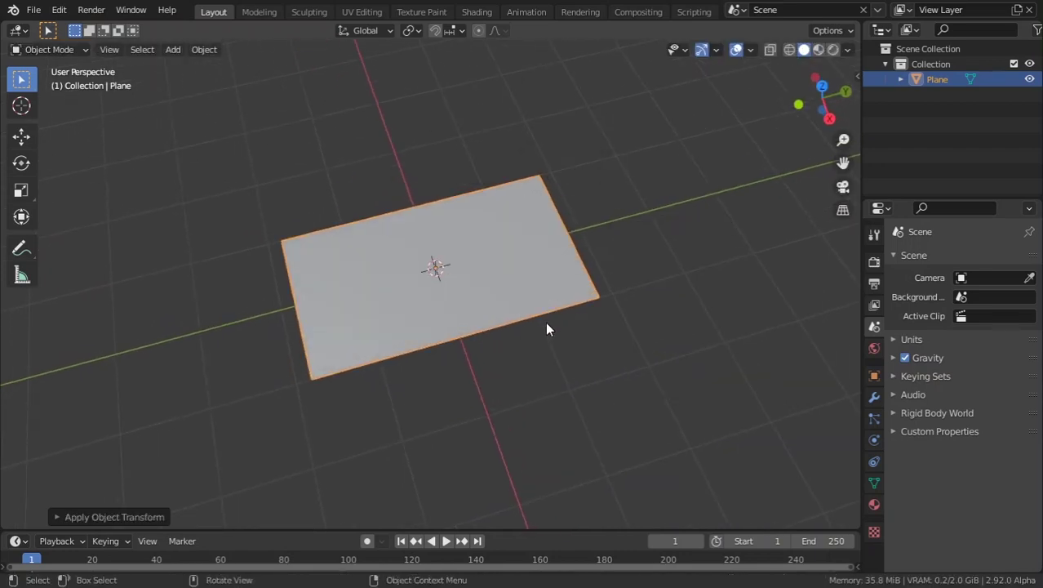
middle_drag(545, 321, 500, 313)
key(ctrl+a)
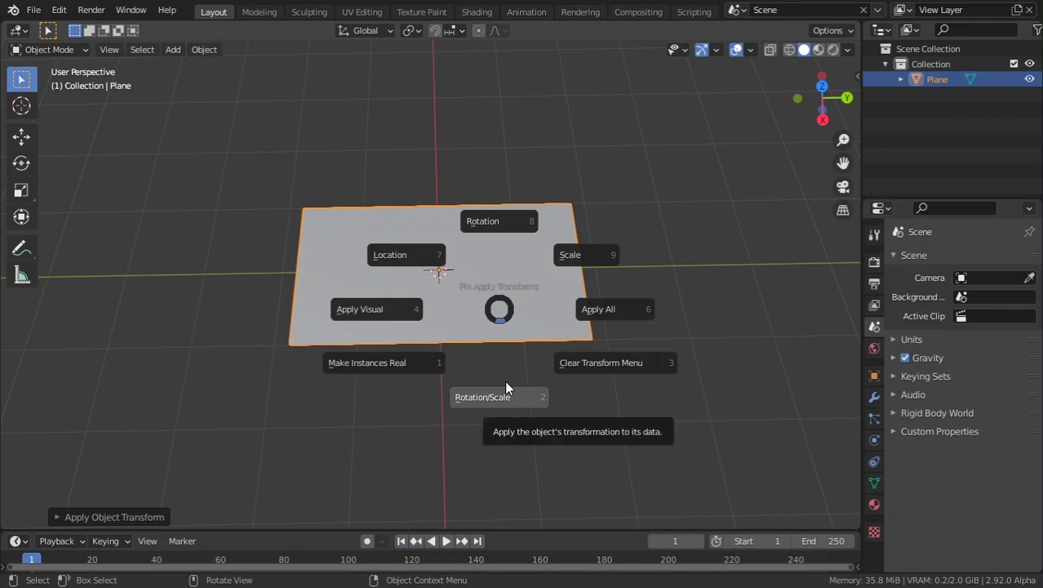
click(501, 393)
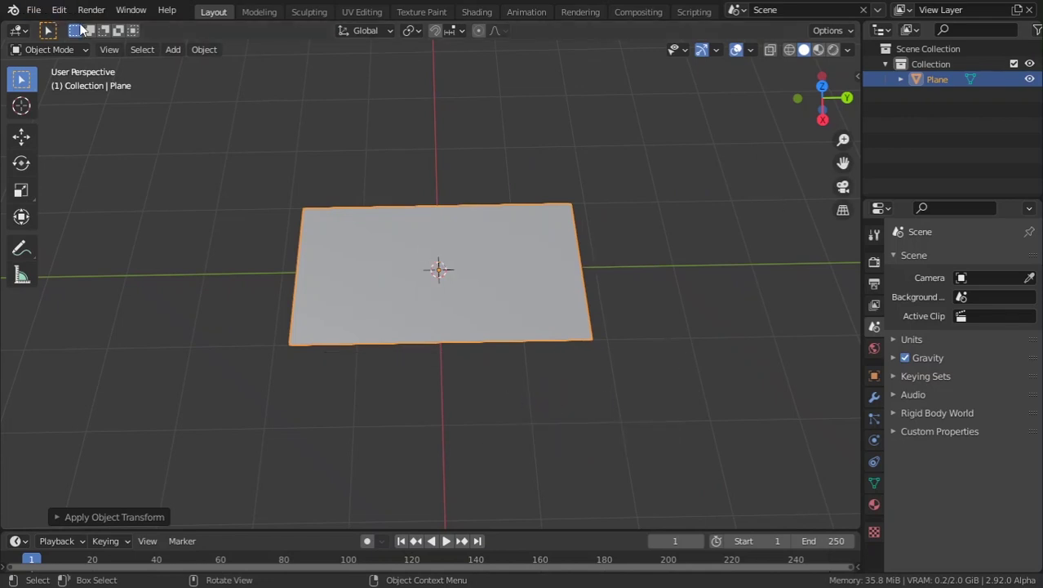
Display the plane's transform values and check its scale
middle_drag(336, 298, 417, 290)
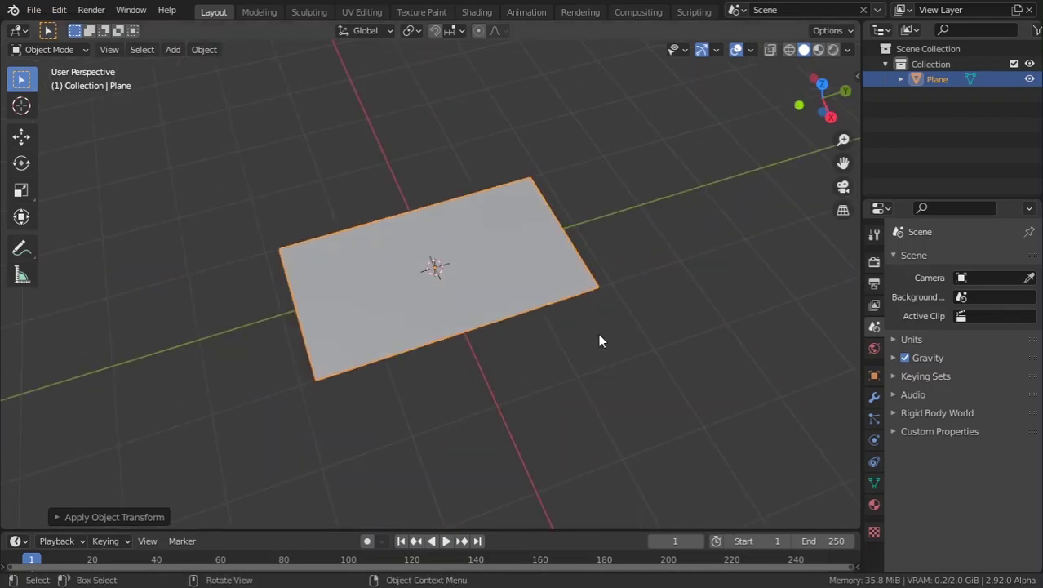
middle_drag(344, 317, 430, 318)
key(n)
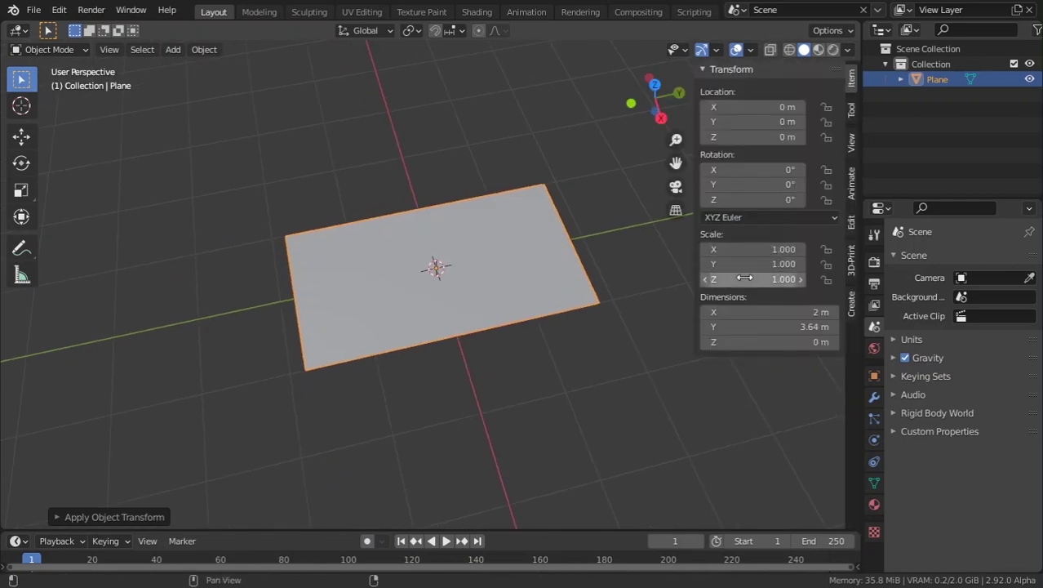
middle_drag(463, 333, 433, 325)
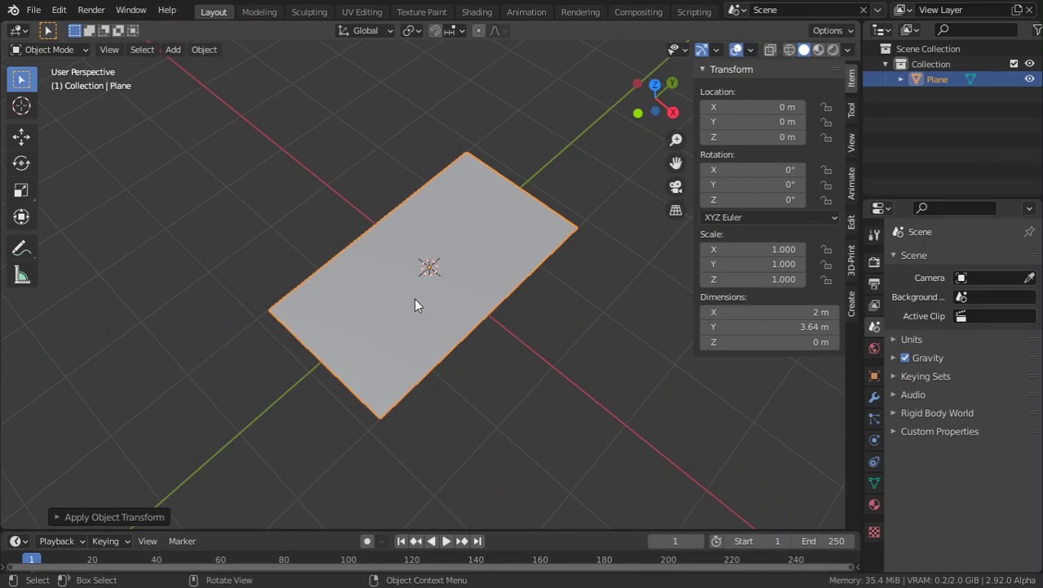
middle_drag(486, 305, 435, 305)
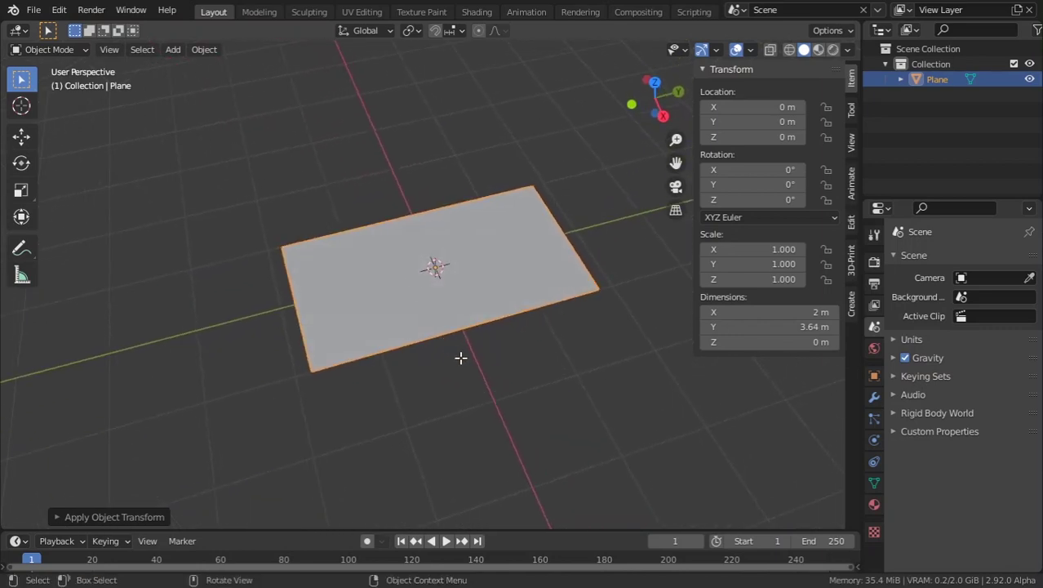
Add a centred lengthwise loop cut to the plane and bevel it about 0.86 m wide, towards both long edges
key(Tab)
middle_drag(460, 357, 371, 331)
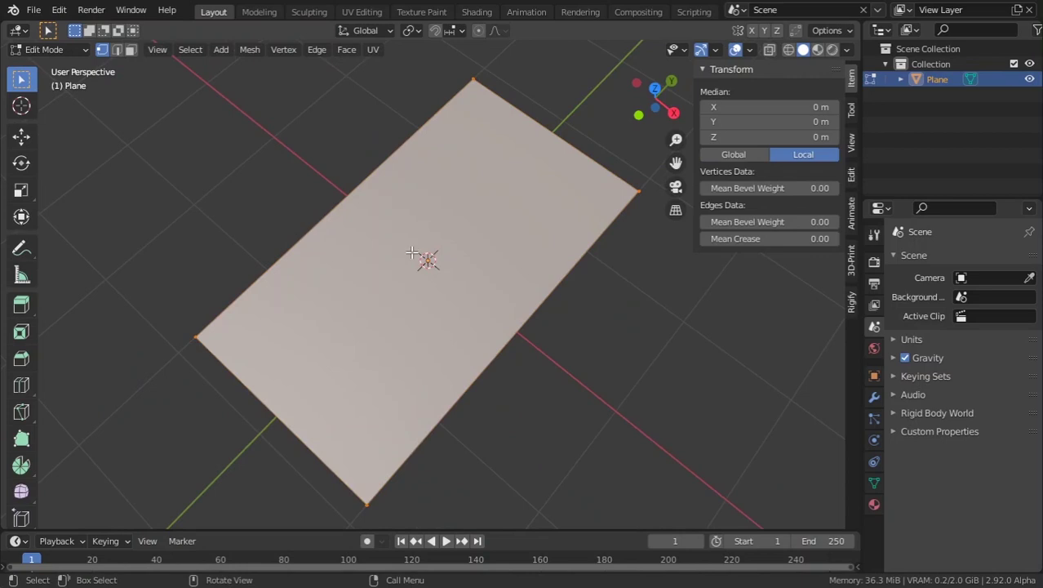
key(ctrl)
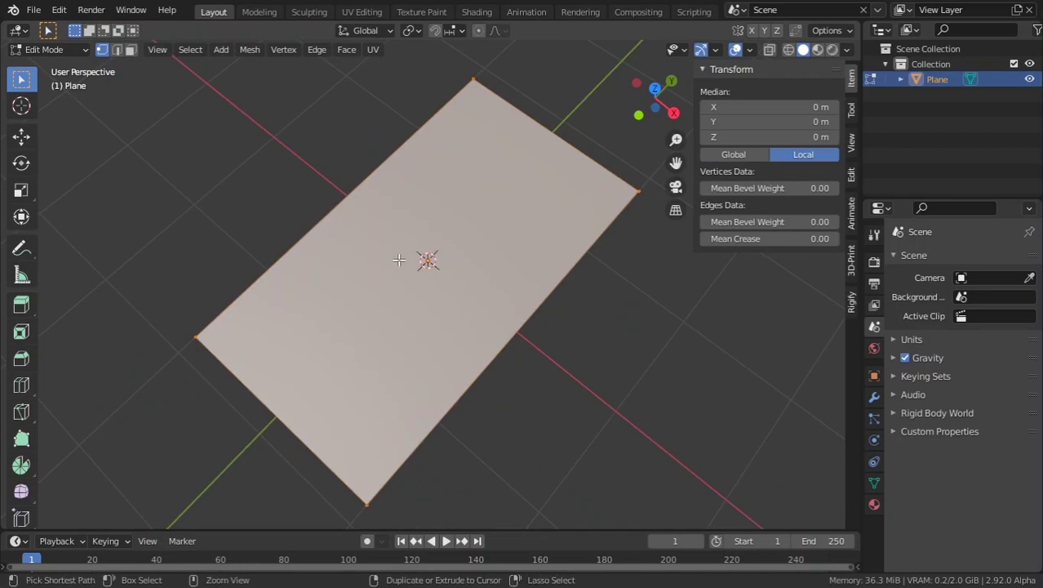
key(ctrl+r)
click(254, 404)
right_click(254, 403)
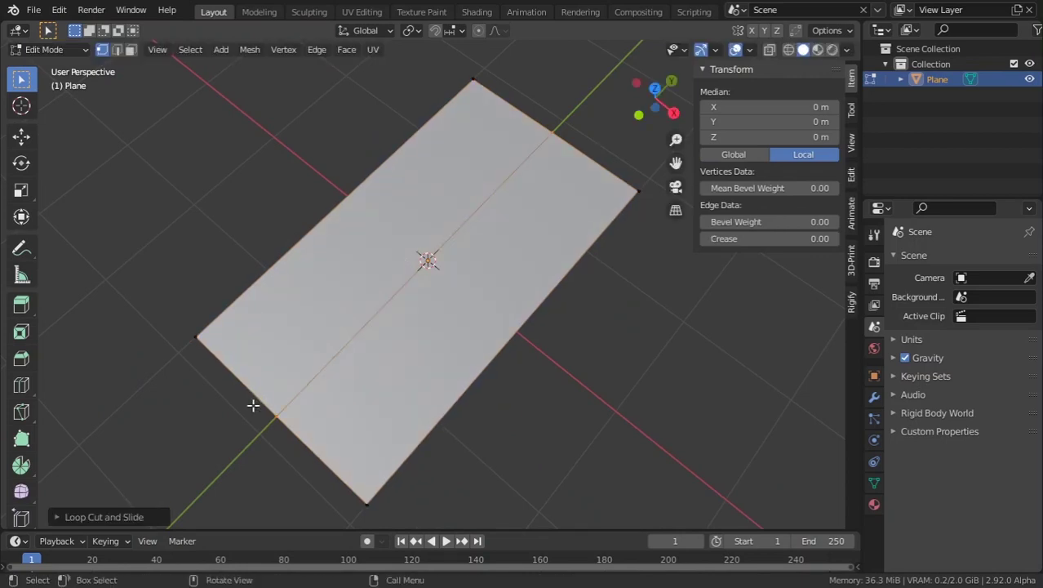
key(ctrl+b)
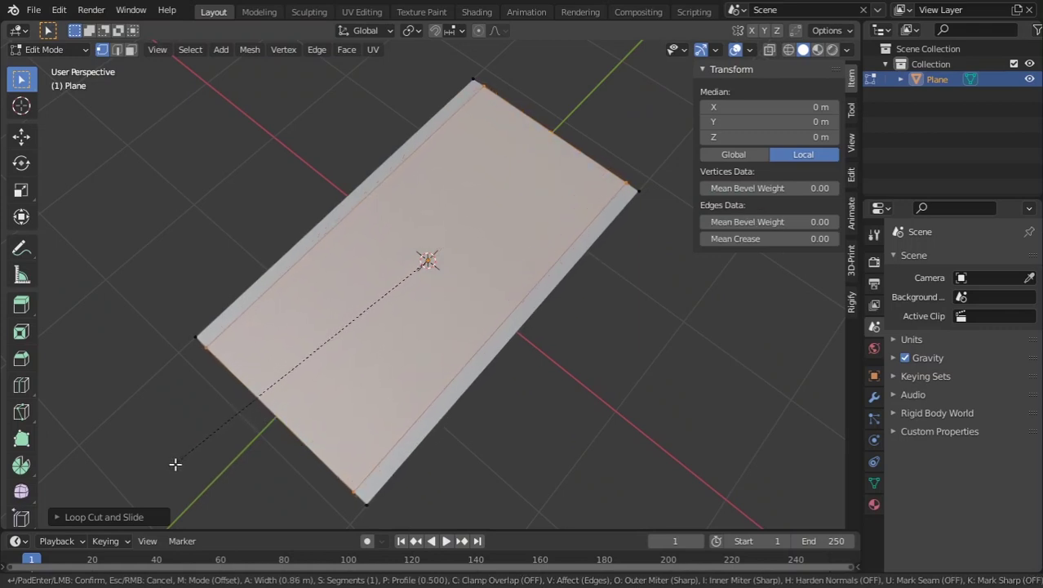
click(175, 463)
Add three evenly spaced, unshifted lengthwise loop cuts between the two bevelled edges of the plane
key(ctrl+r)
scroll(257, 405, up, 2)
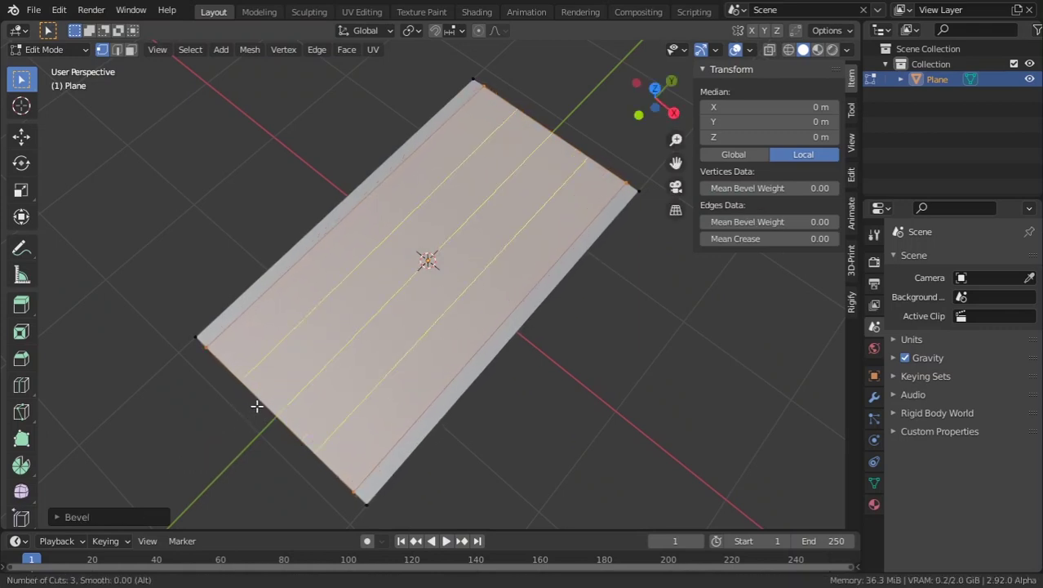
scroll(257, 405, down, 2)
scroll(256, 406, up, 1)
click(257, 405)
right_click(257, 406)
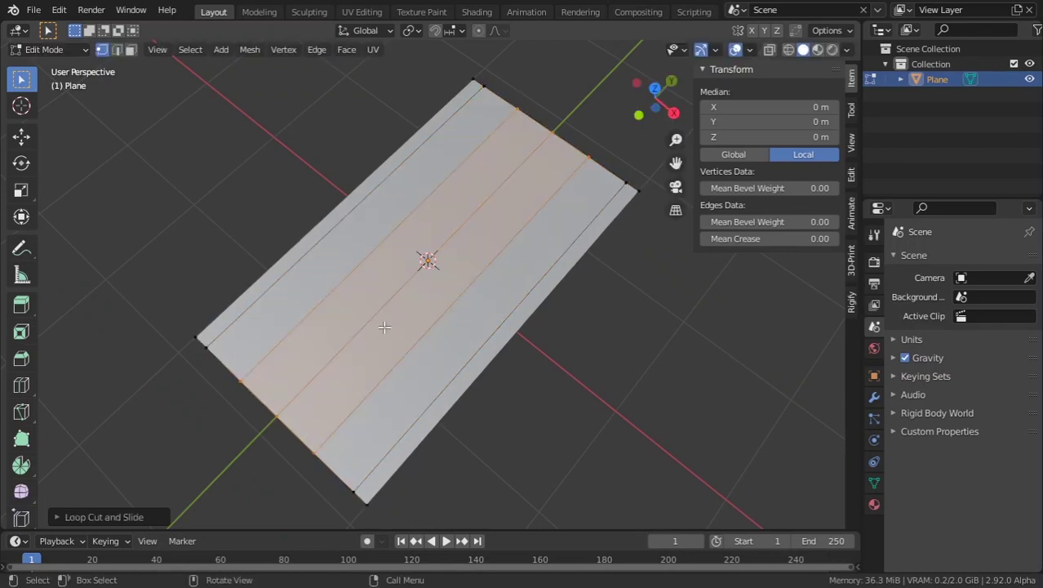
Add 40 evenly spaced, unshifted crosswise loop cuts along the plane's length and return to Object Mode
key(ctrl+r)
scroll(452, 353, up, 20)
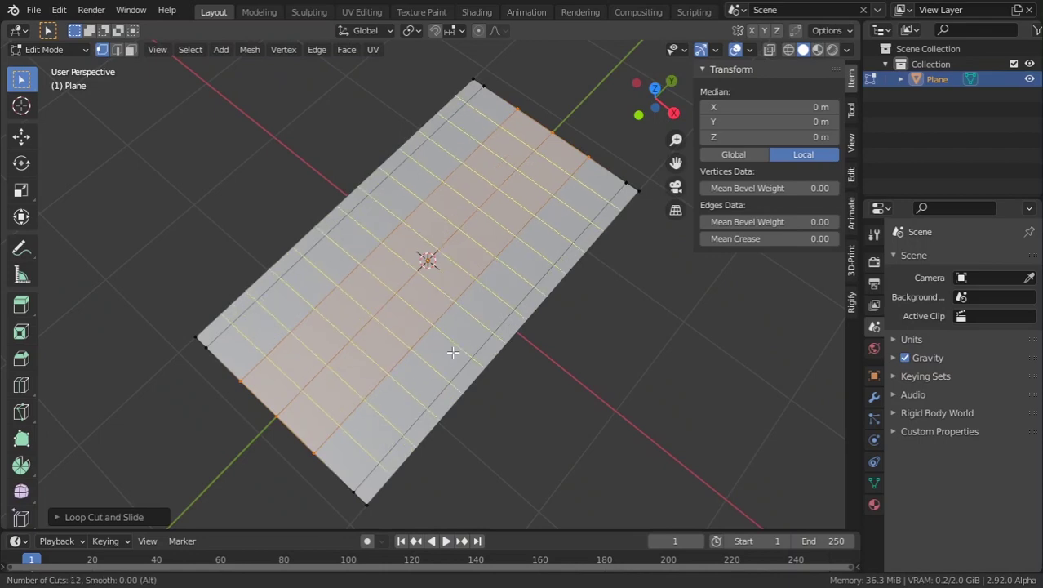
scroll(453, 353, up, 17)
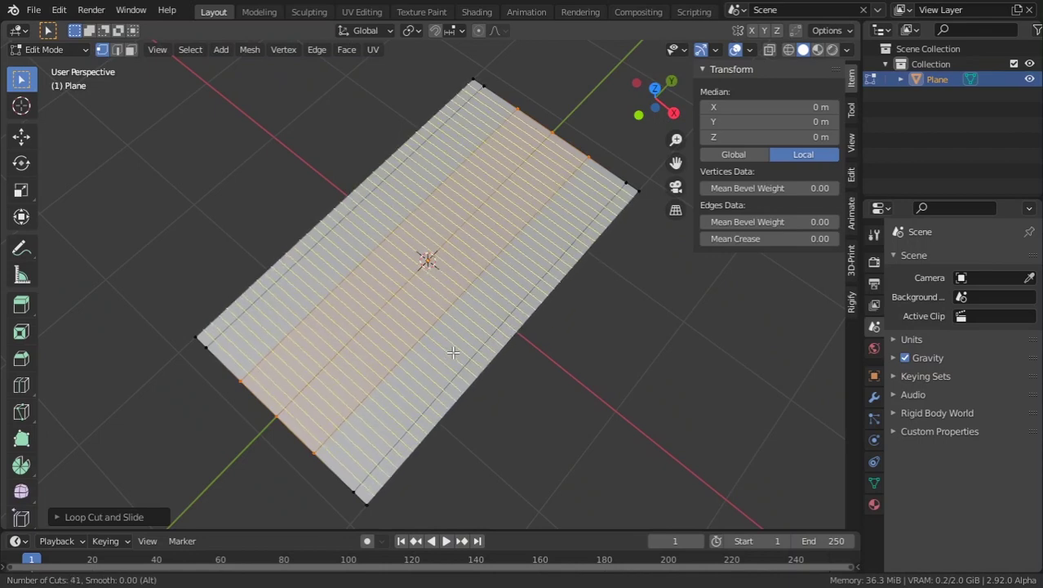
scroll(453, 353, down, 1)
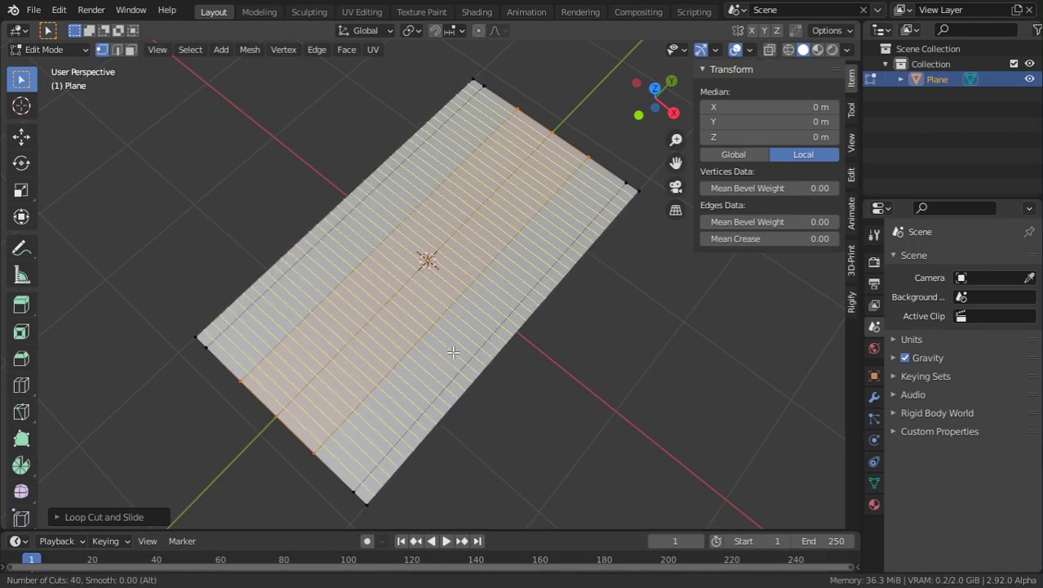
click(453, 352)
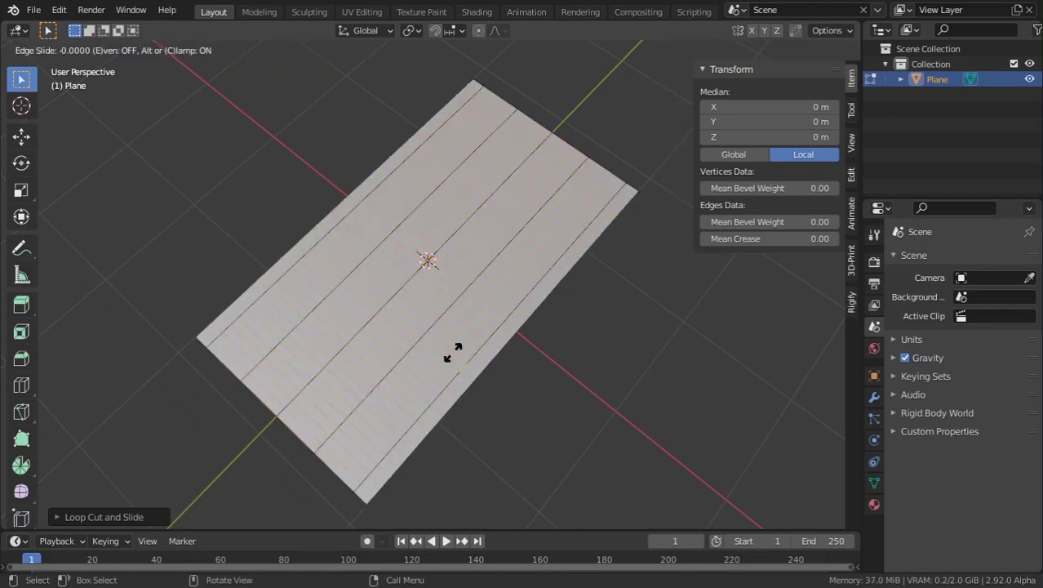
right_click(453, 353)
scroll(489, 348, down, 3)
middle_drag(490, 347, 422, 326)
key(Tab)
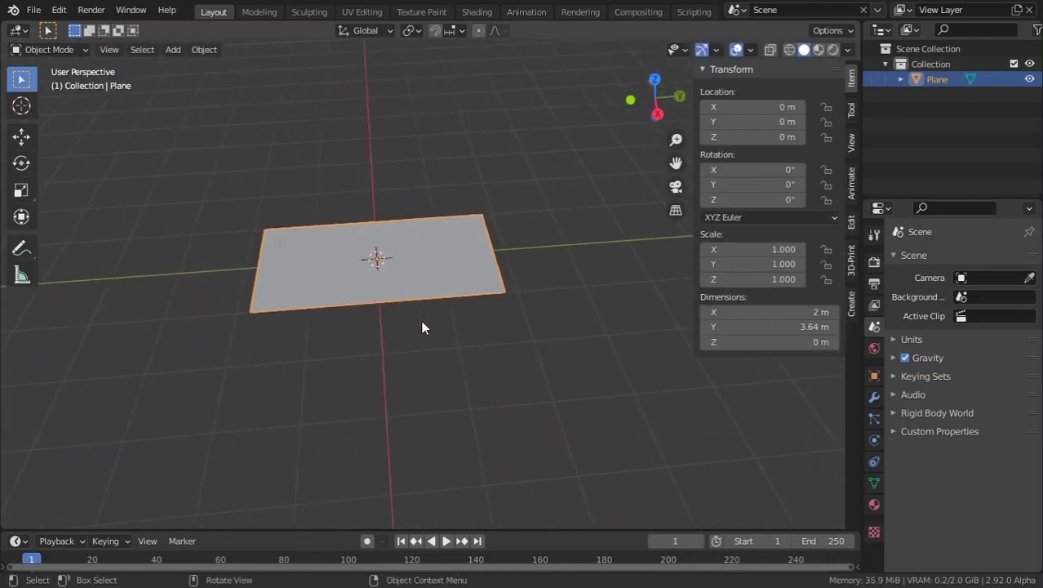
key(KP_1)
key(KP_3)
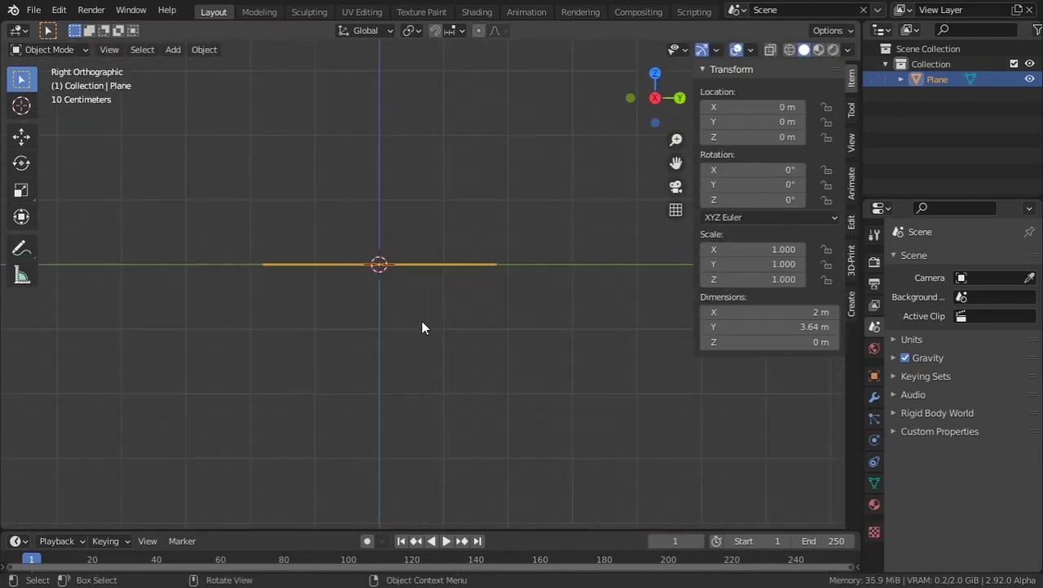
scroll(502, 239, up, 3)
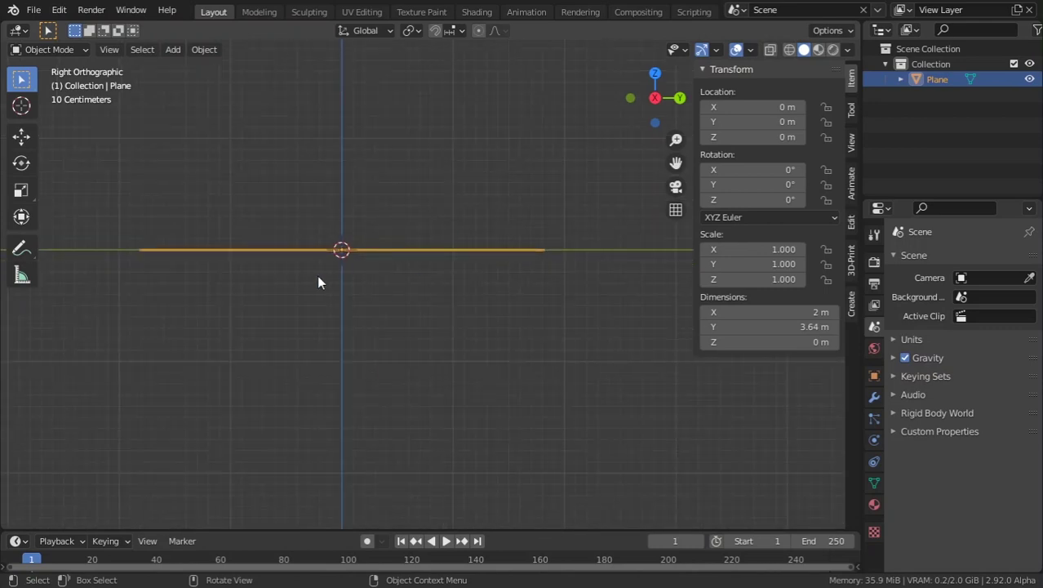
middle_drag(319, 191, 343, 286)
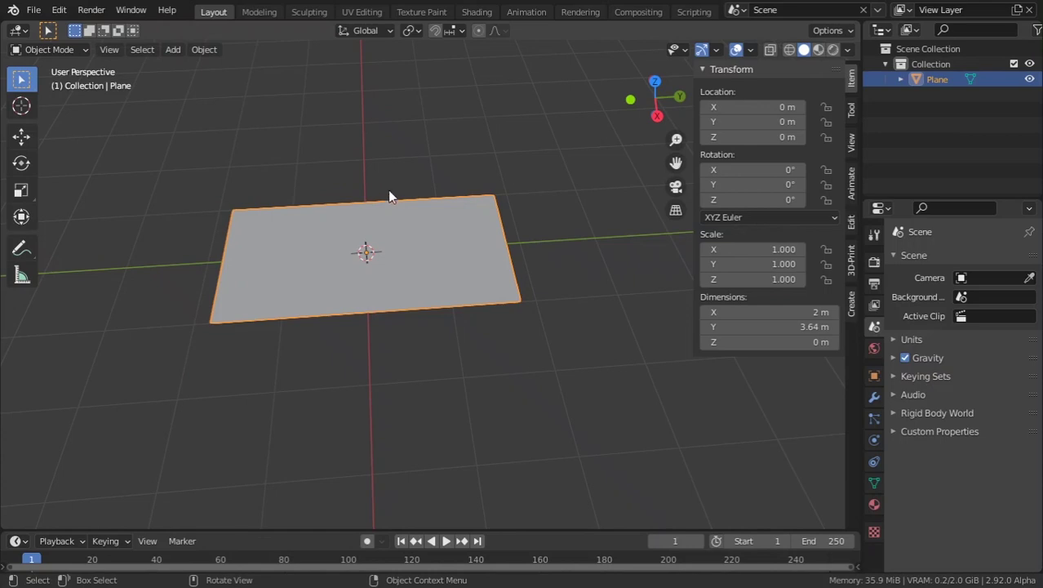
Add a Bezier curve at the origin, working in the right side view
key(KP_3)
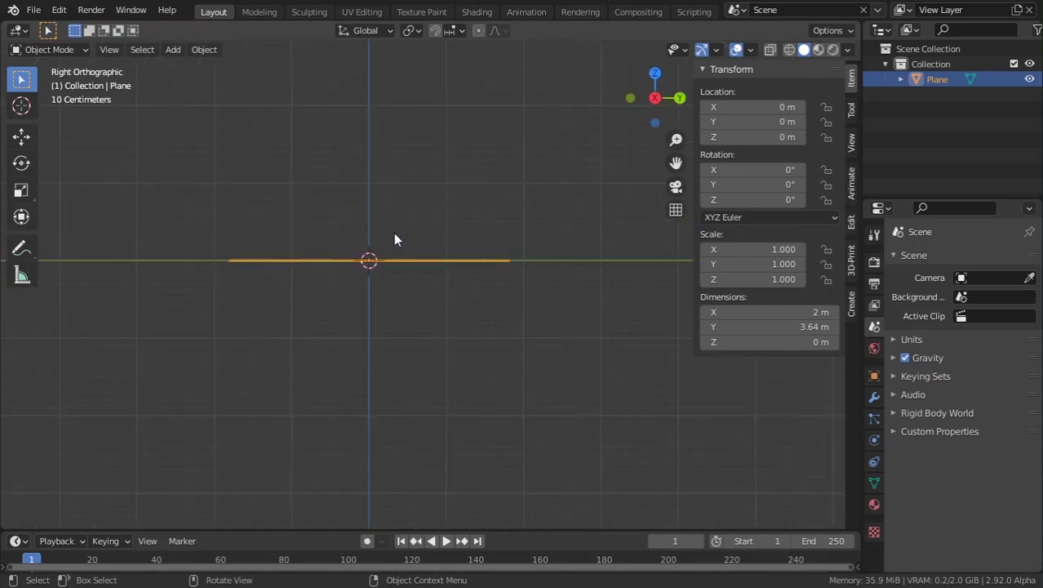
scroll(395, 234, up, 4)
shift+middle_drag(312, 277, 358, 306)
key(shift+a)
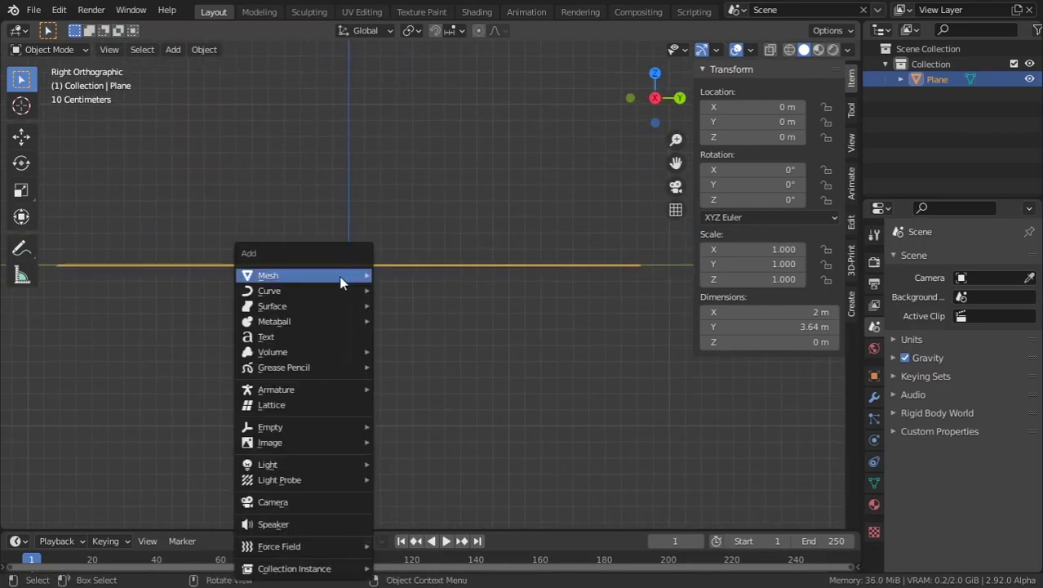
mouse_move(331, 289)
click(389, 290)
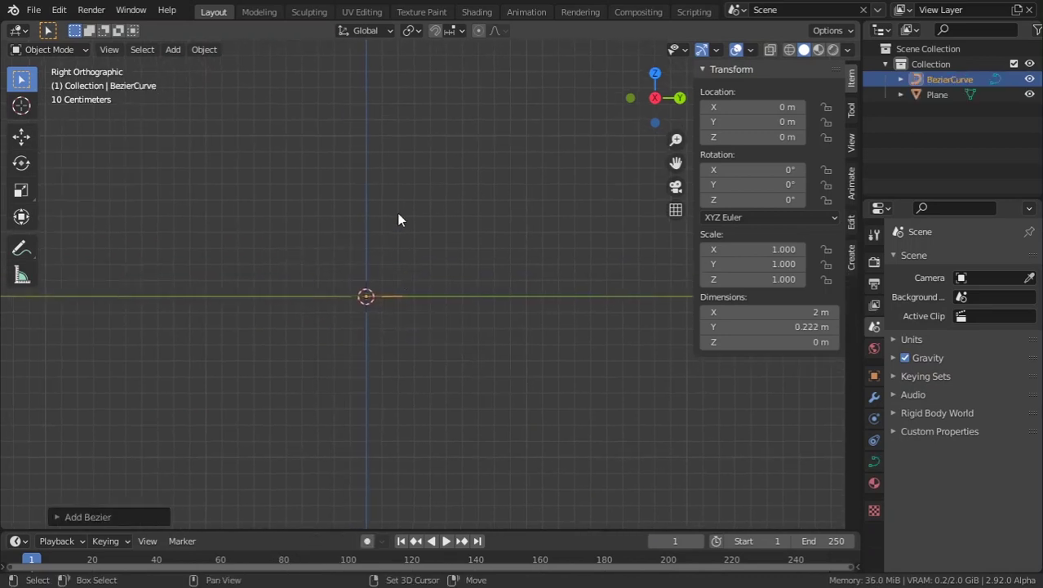
Rotate the Bezier curve 90° about X and 90° about Z so it stands upright along the plane's length
middle_drag(399, 219, 439, 250)
text(rx9)
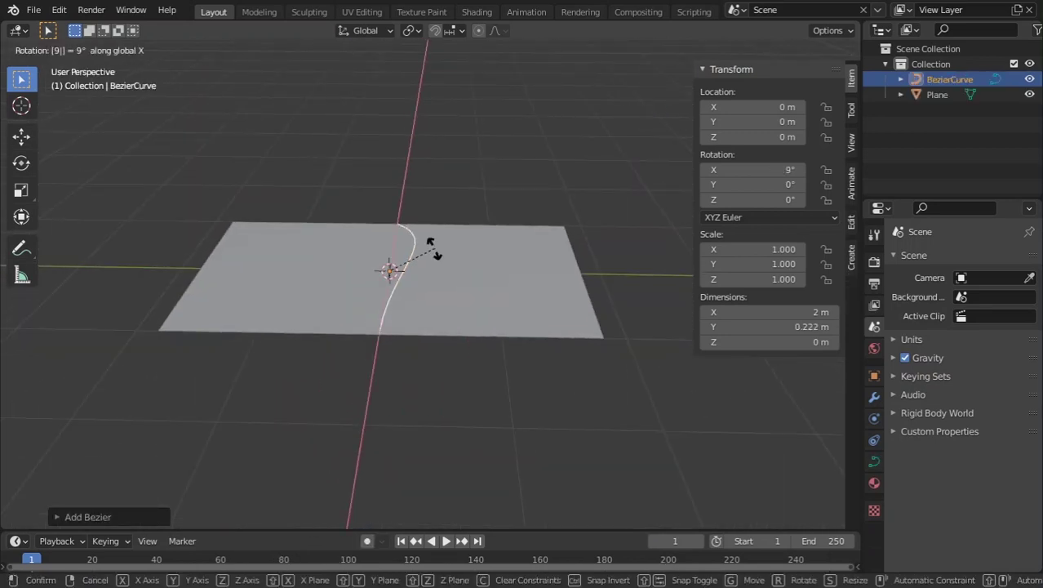
text(0)
key(Return)
text(rz90)
key(Return)
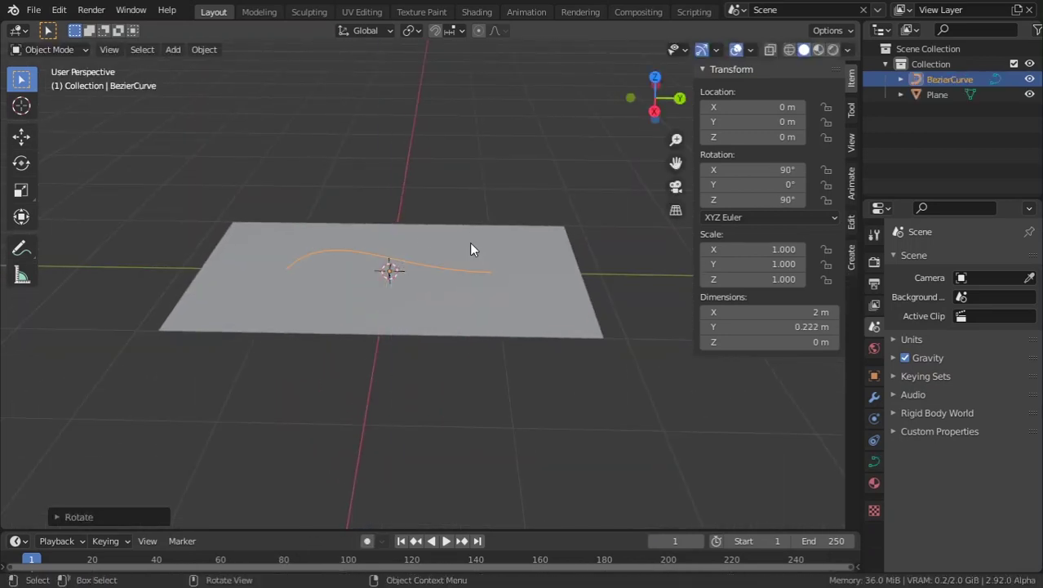
In Edit Mode, move the curve's start control point close to the origin and shorten its handles
key(KP_3)
scroll(455, 245, up, 3)
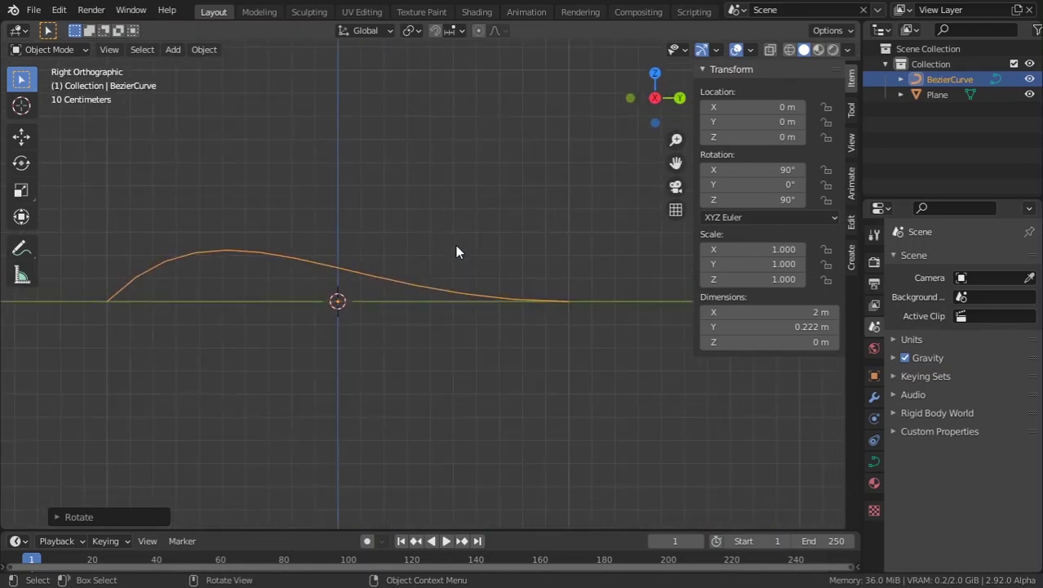
key(Tab)
click(106, 301)
key(g)
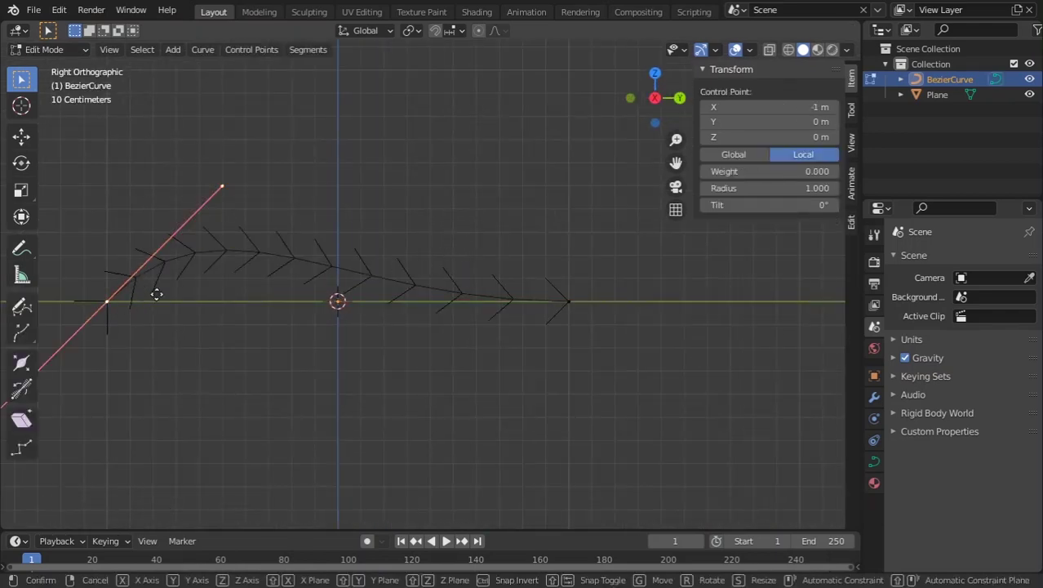
click(372, 292)
key(s)
click(397, 296)
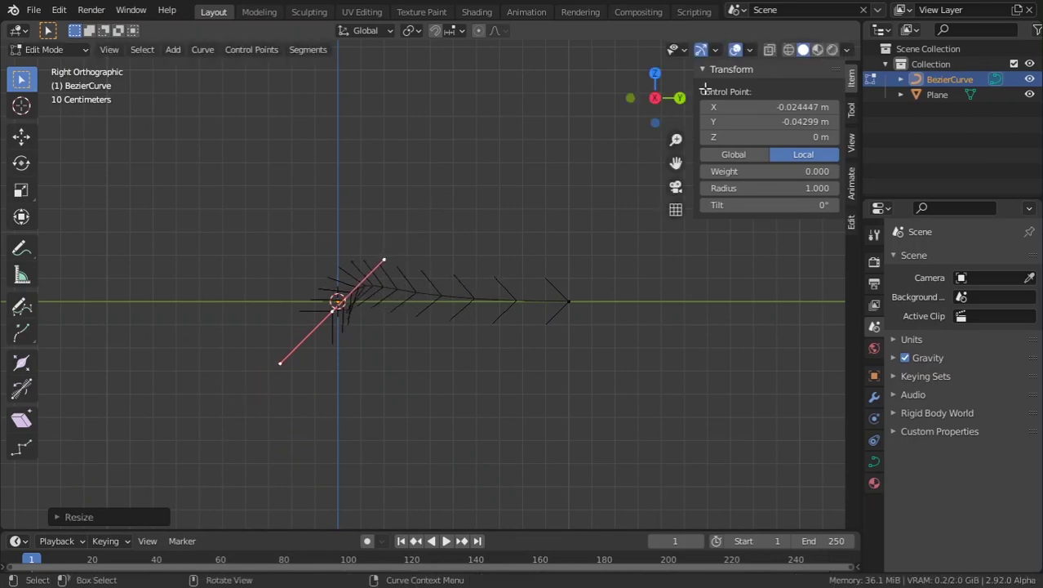
Turn off the curve normals display in the viewport overlays
scroll(265, 323, up, 4)
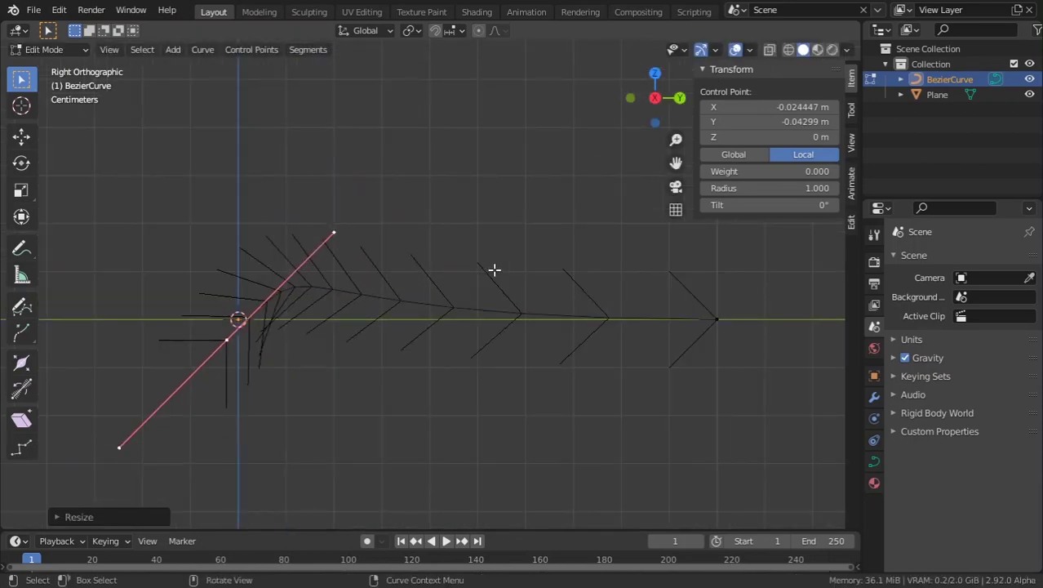
click(749, 50)
click(659, 434)
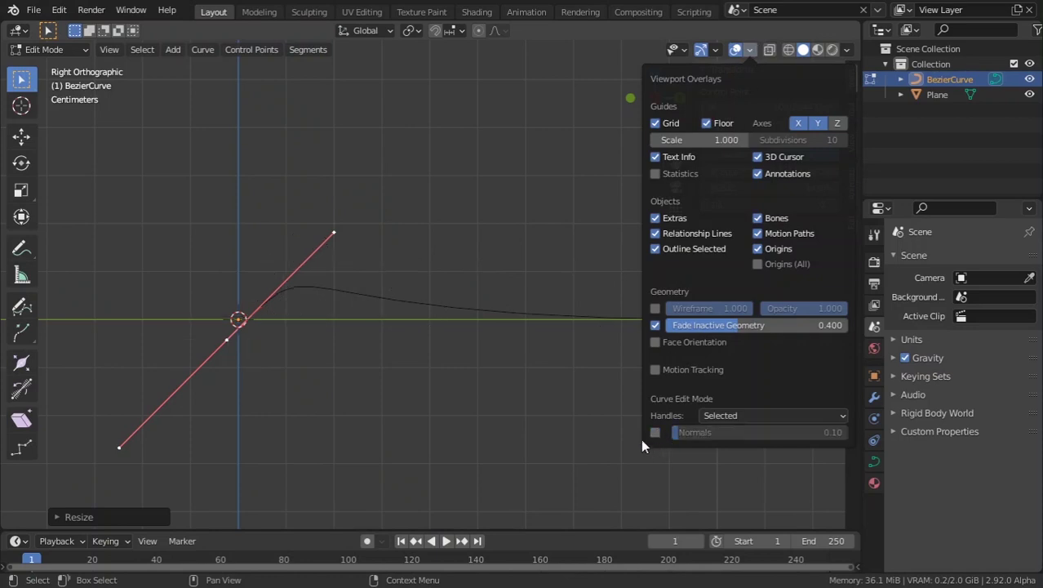
Rotate the start point's handles horizontal and place the point on the Y axis line, about 0.04 m before the origin
key(r)
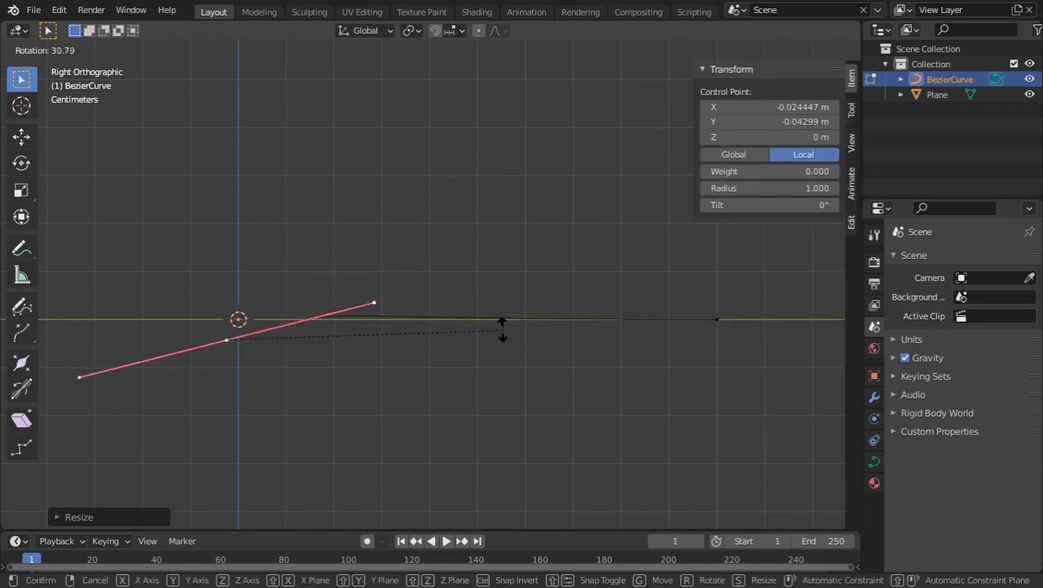
click(496, 410)
key(g)
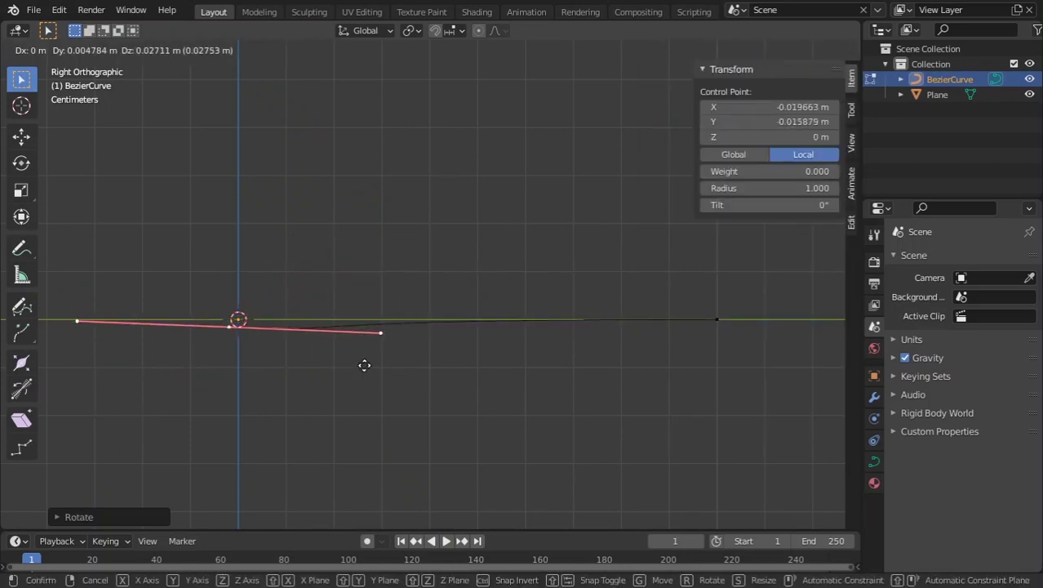
click(354, 354)
key(g)
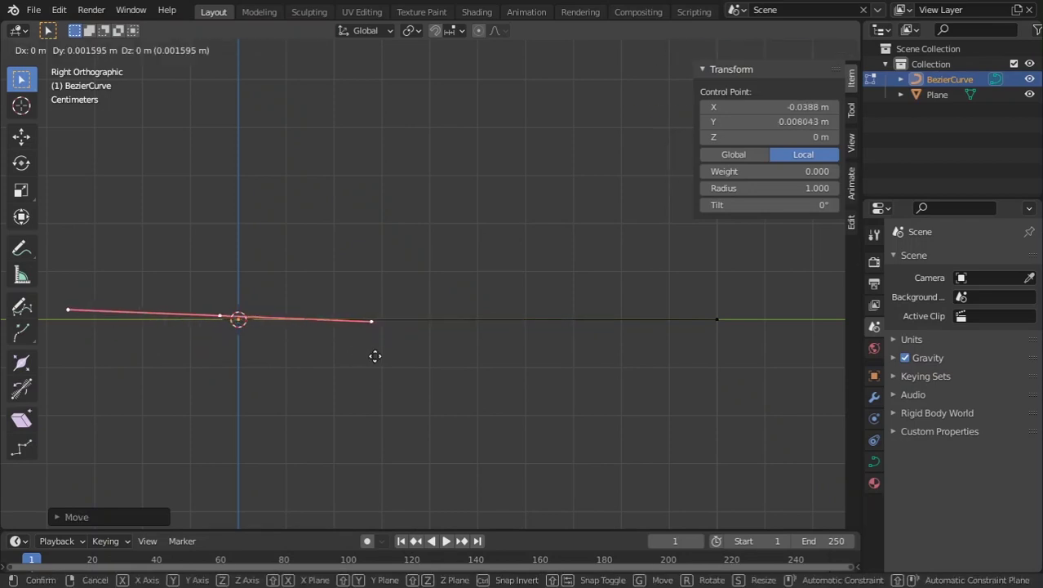
click(376, 357)
key(r)
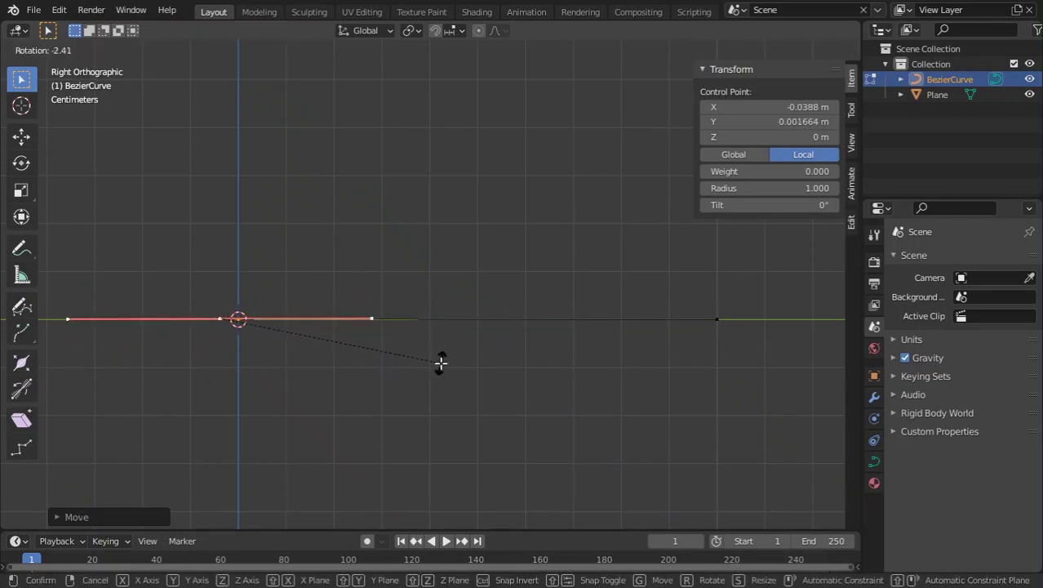
click(442, 361)
Raise the curve's far end point to about 0.17 m and rotate its handles so the curve folds back over itself
click(732, 318)
key(h)
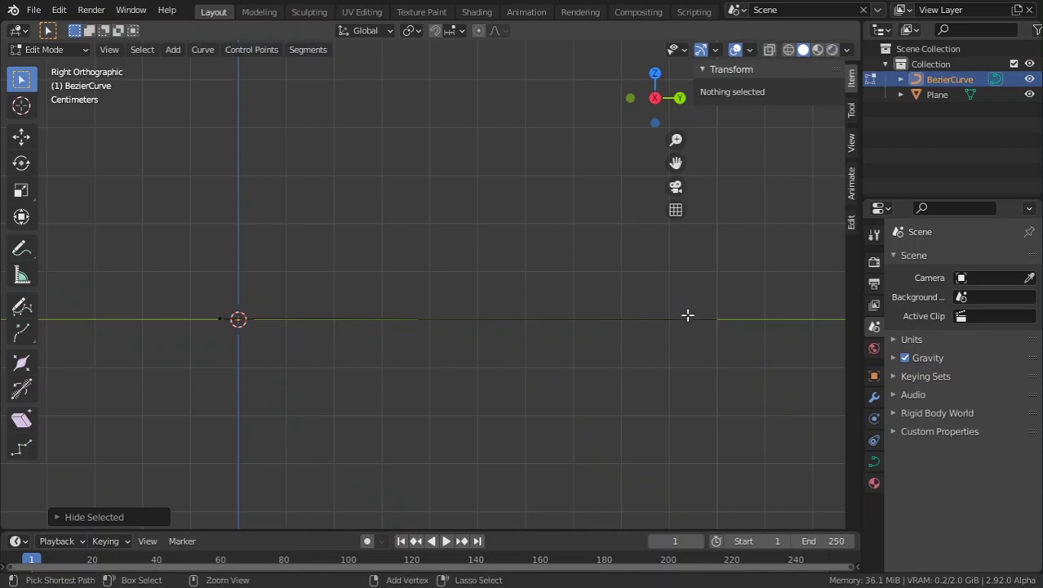
key(ctrl+z)
key(g)
click(530, 235)
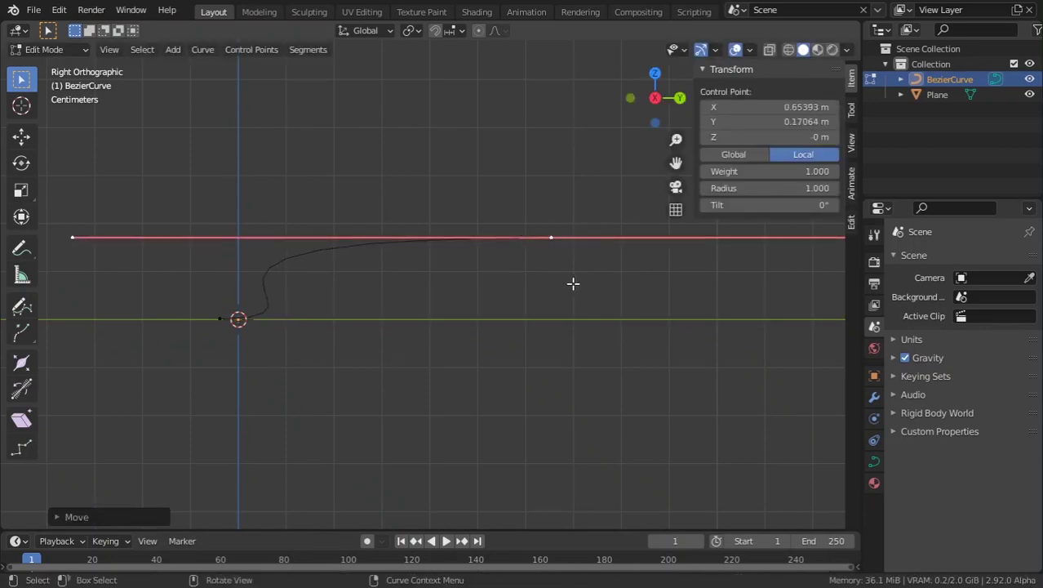
key(r)
click(455, 518)
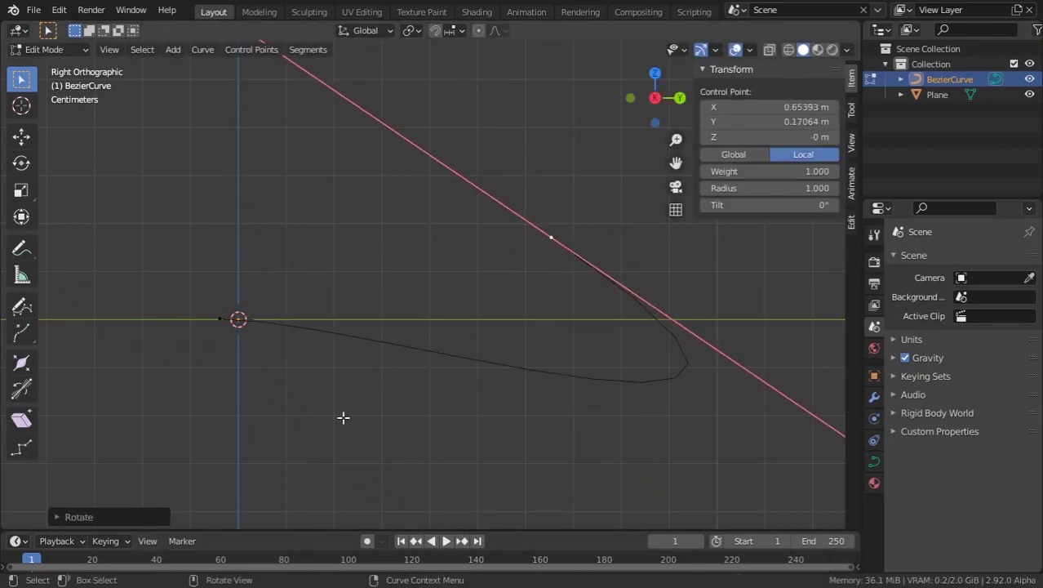
Move the end point to about 0.36 m above the origin, shorten its handles and return to Object Mode
key(g)
click(358, 307)
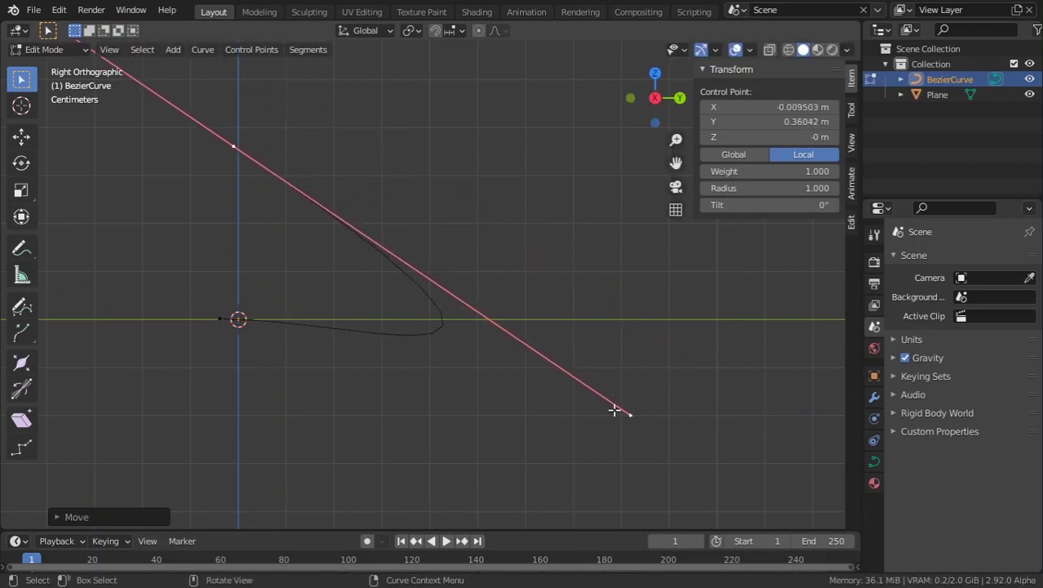
key(s)
click(417, 333)
scroll(359, 314, down, 3)
key(Tab)
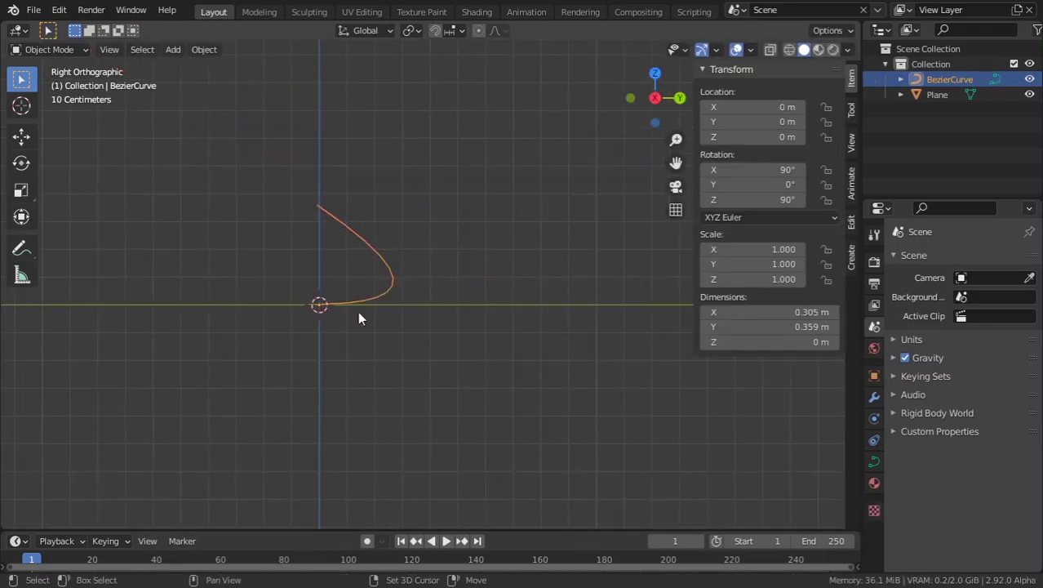
Add a mesh circle at the origin and rotate it 90° about X and 90° about Z to face the side view
key(shift+a)
mouse_move(366, 271)
click(423, 303)
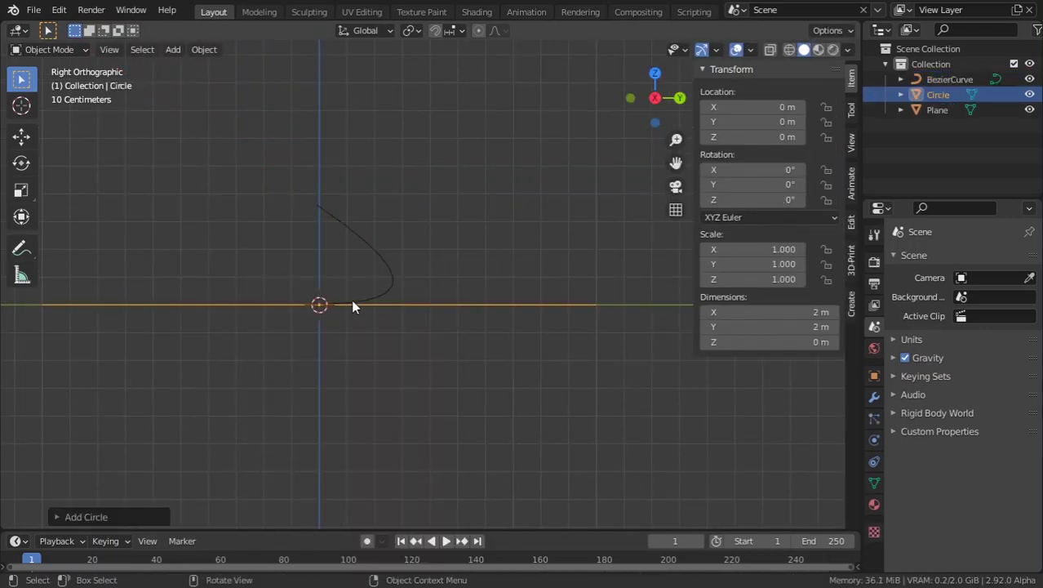
text(rx90)
key(Return)
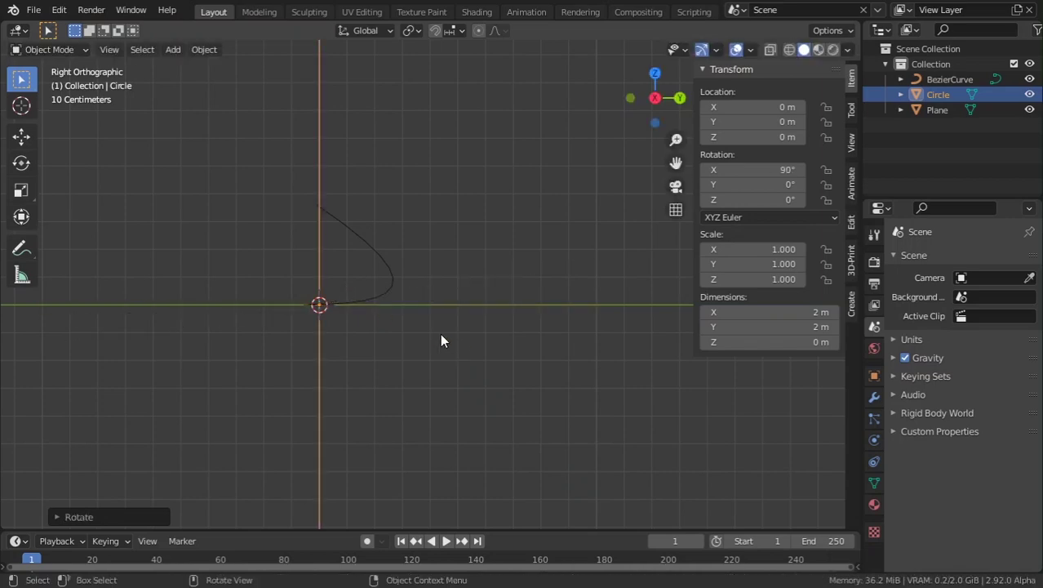
text(rz90)
key(Return)
Shrink the guide circle to about 0.175 m in diameter
key(s)
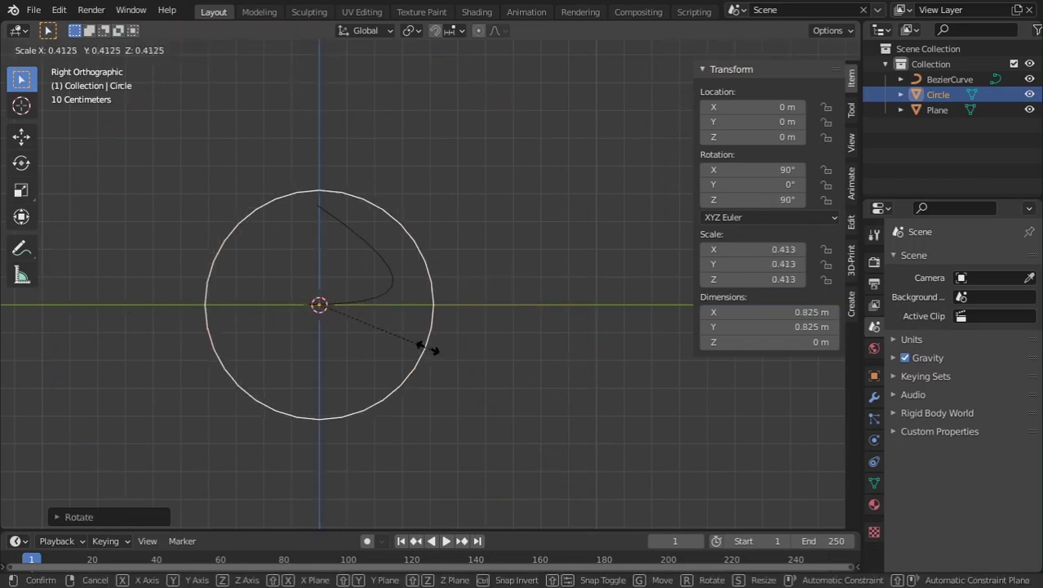
click(302, 298)
key(s)
click(468, 371)
middle_drag(323, 319, 317, 346)
scroll(342, 323, up, 1)
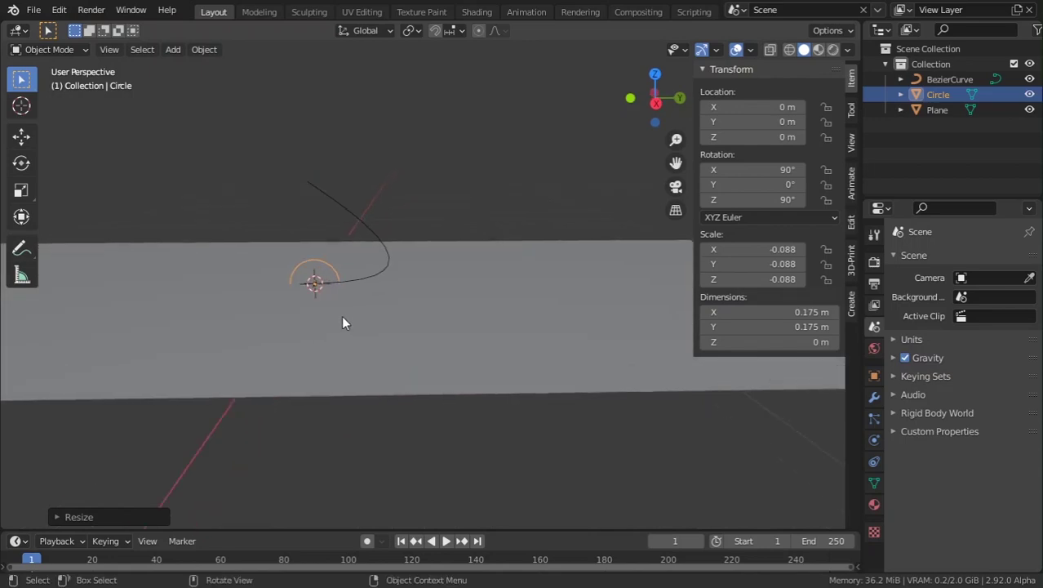
Raise the guide circle along Z to about 0.094 m and enlarge it to about 0.28 m in diameter
key(g)
key(z)
click(341, 289)
middle_drag(341, 289, 385, 333)
key(s)
click(423, 353)
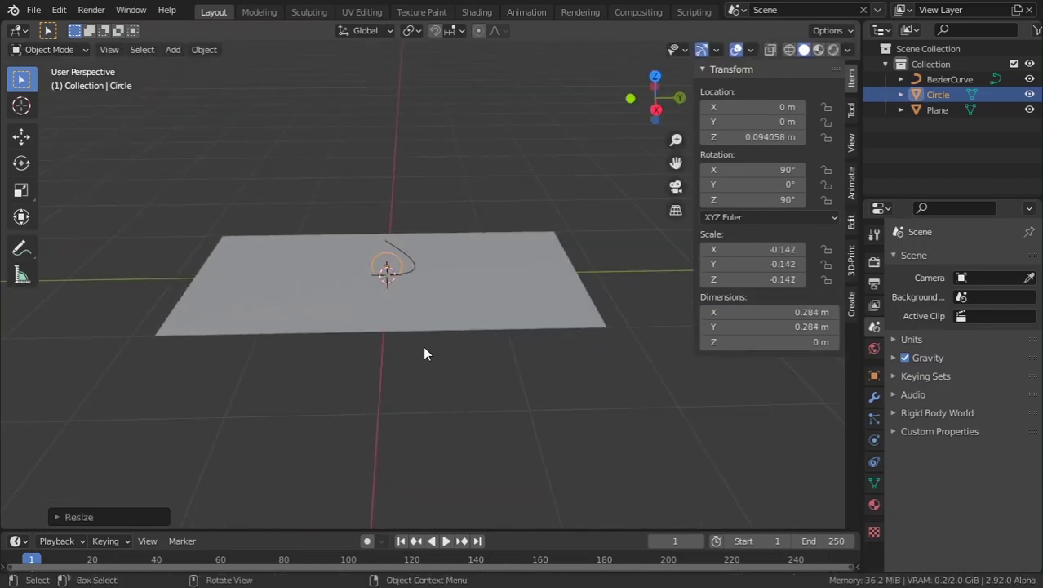
Raise the guide circle along Z to about 0.145 m and enlarge it to about 0.34 m in diameter
scroll(423, 349, up, 2)
key(g)
key(z)
click(424, 341)
key(s)
click(458, 357)
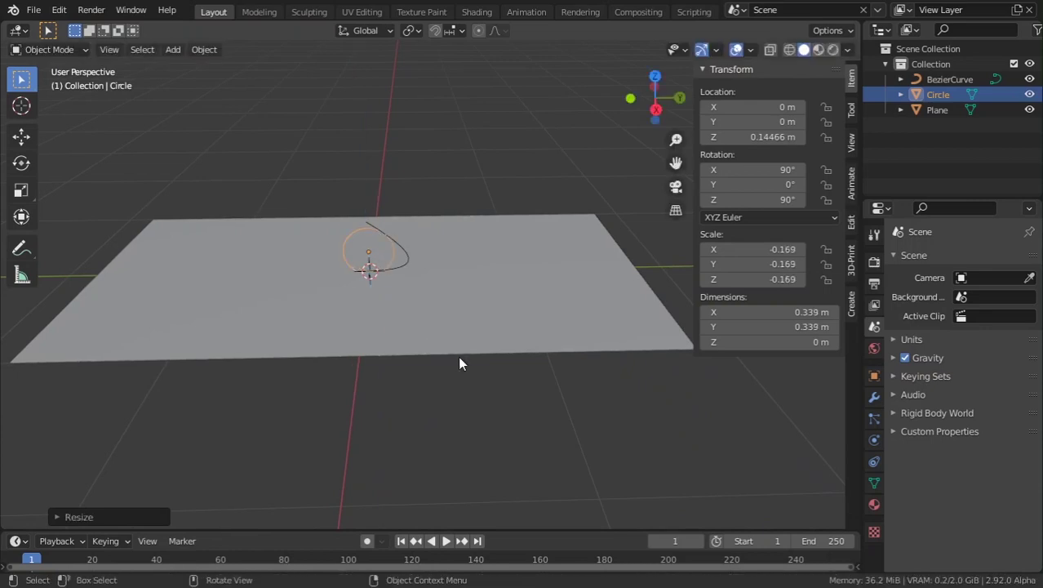
Adjust the guide circle's height along Z until its lowest point rests on the Y axis line in the side view
key(g)
key(z)
click(457, 347)
key(KP_3)
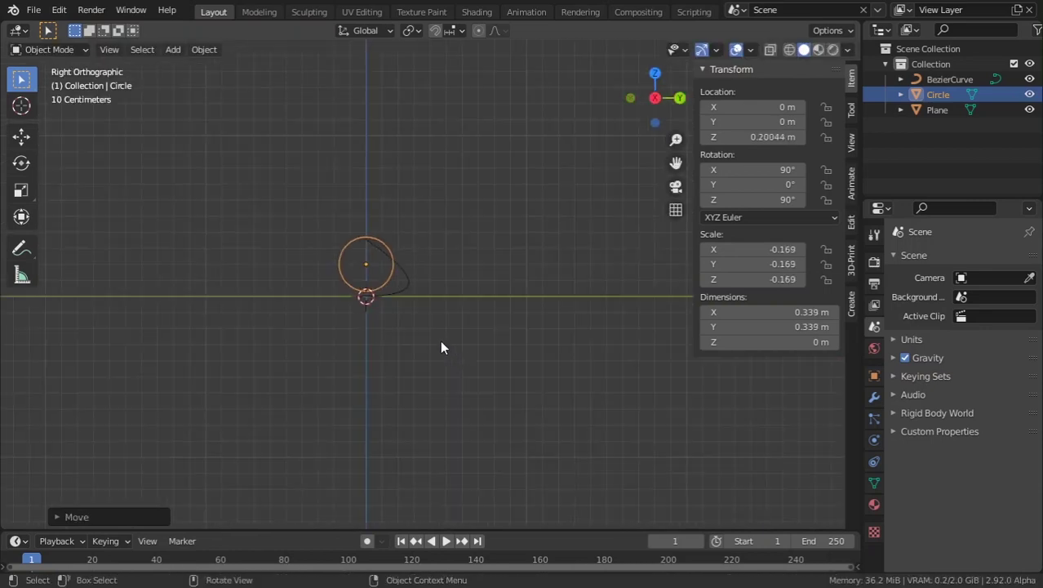
scroll(404, 319, up, 4)
key(g)
key(z)
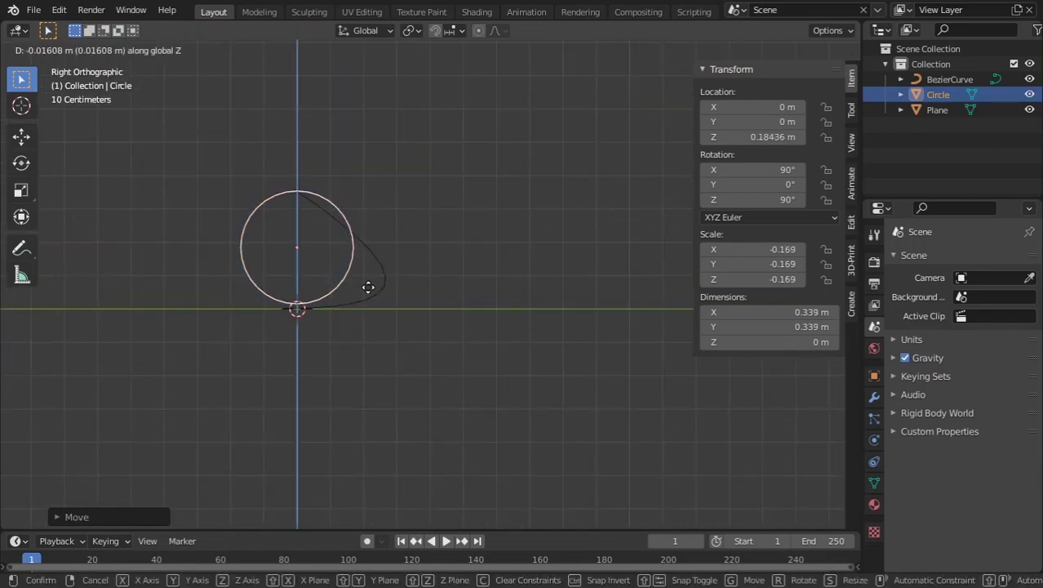
click(393, 275)
In the Bezier curve's Edit Mode, shorten the upper point's handles and move it to about X 0.043 m, Y 0.324 m on the circle
click(382, 274)
key(Tab)
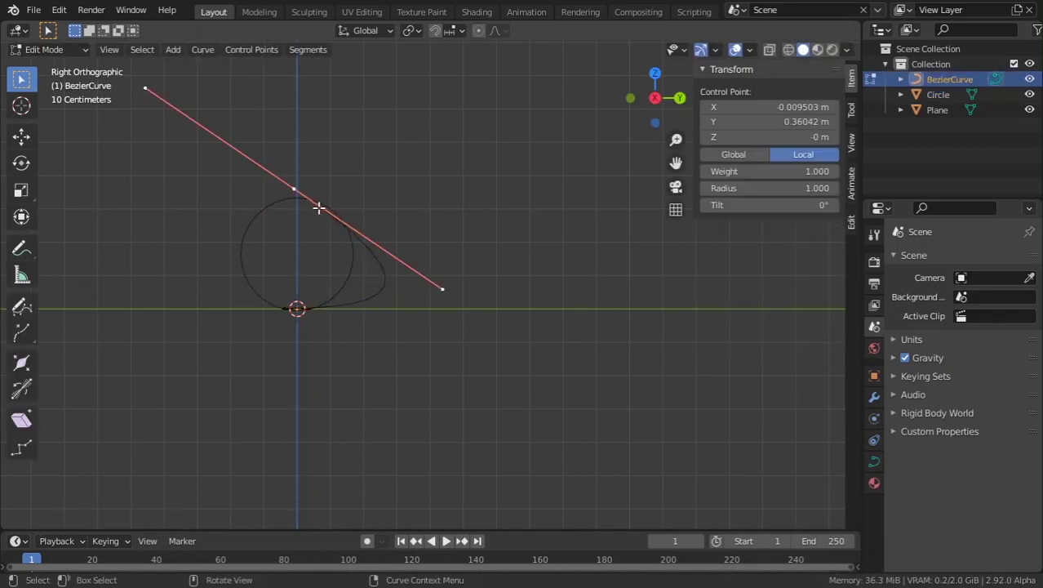
key(s)
click(301, 216)
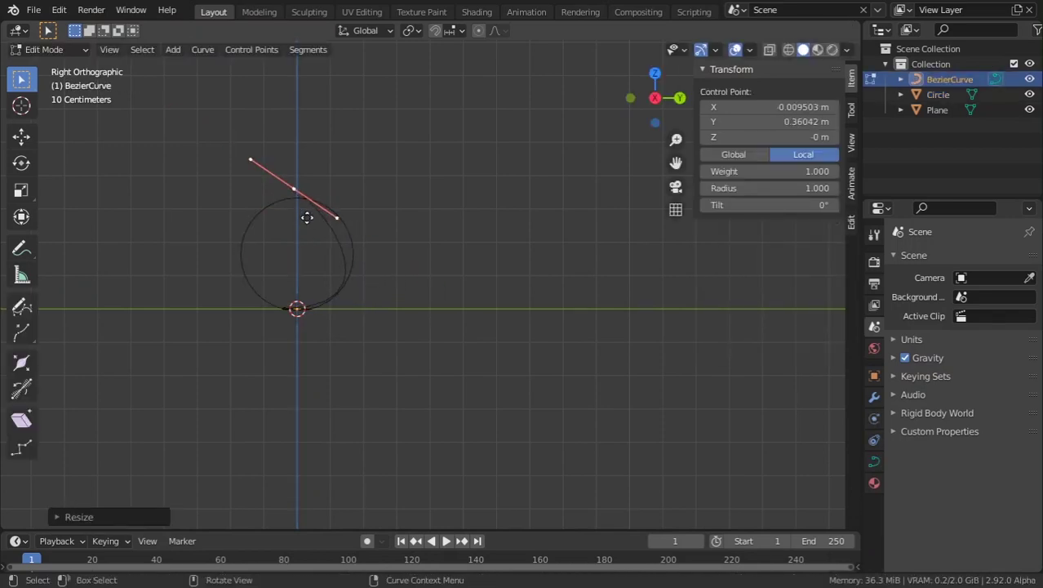
key(g)
click(323, 213)
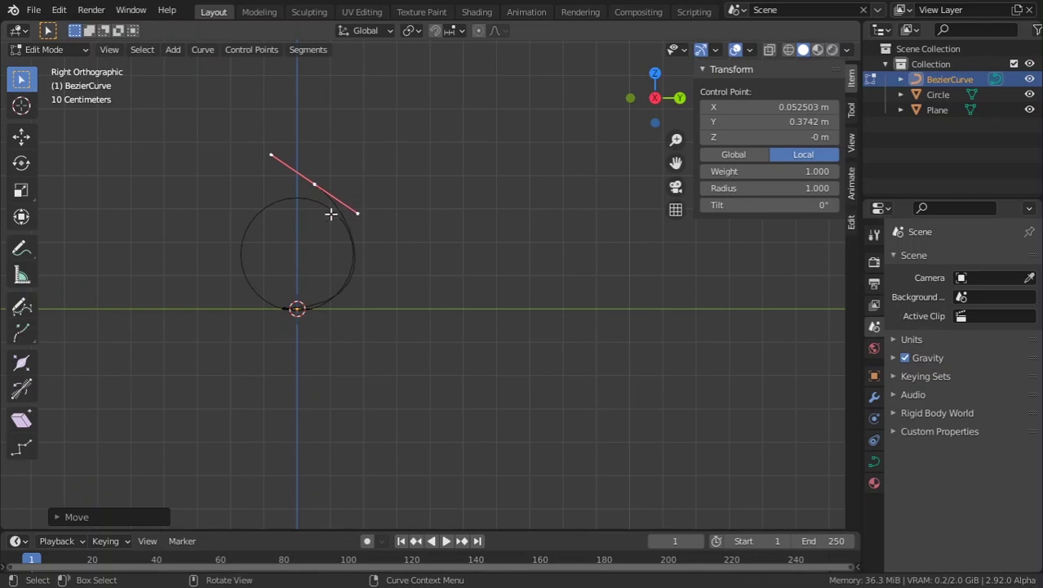
key(g)
click(334, 194)
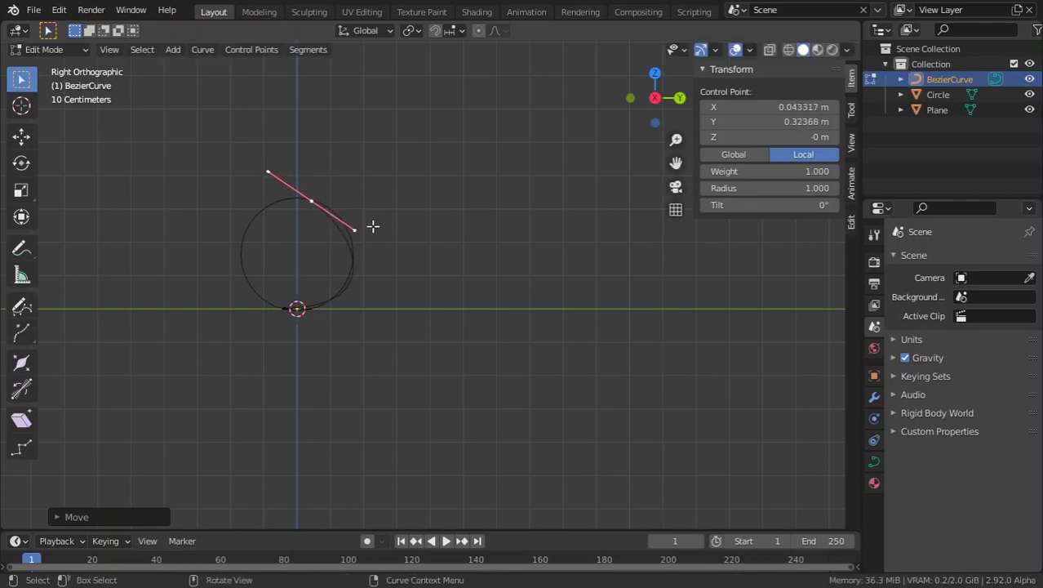
Move the upper control point to about X 0.048 m, Y 0.337 m, then scale and rotate its handles to follow the circle
key(g)
click(356, 214)
key(s)
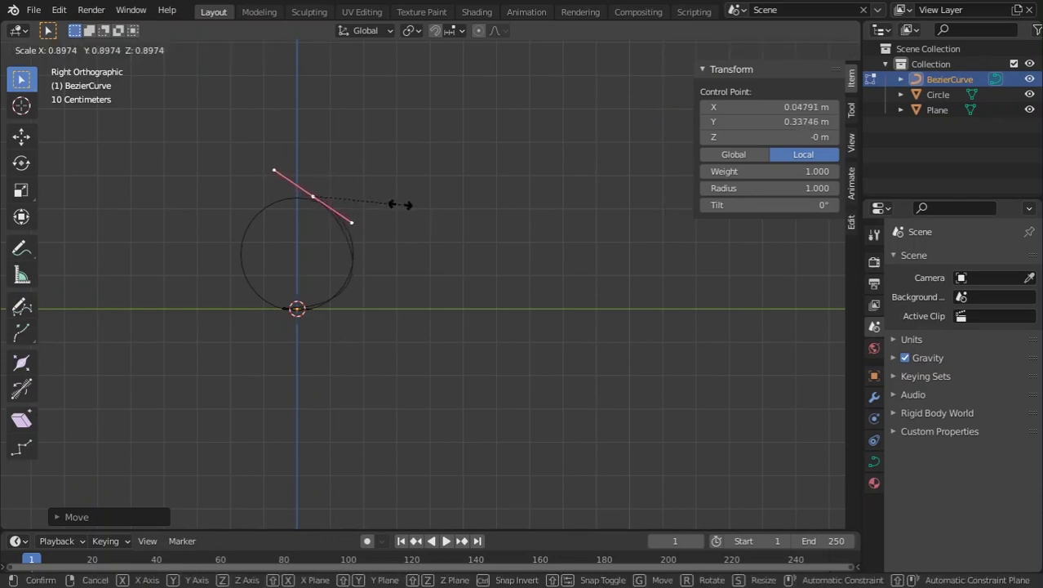
click(405, 209)
key(r)
click(408, 196)
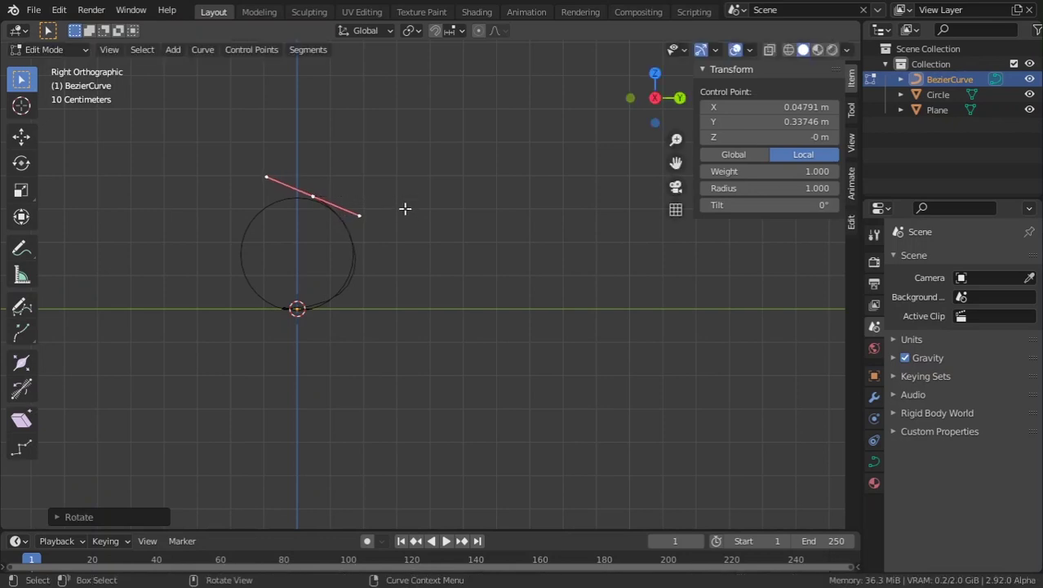
Extrude a new control point from the upper point, rotate its handles to follow the circle, and place it at about X -0.152 m, Y 0.048 m
key(g)
click(331, 264)
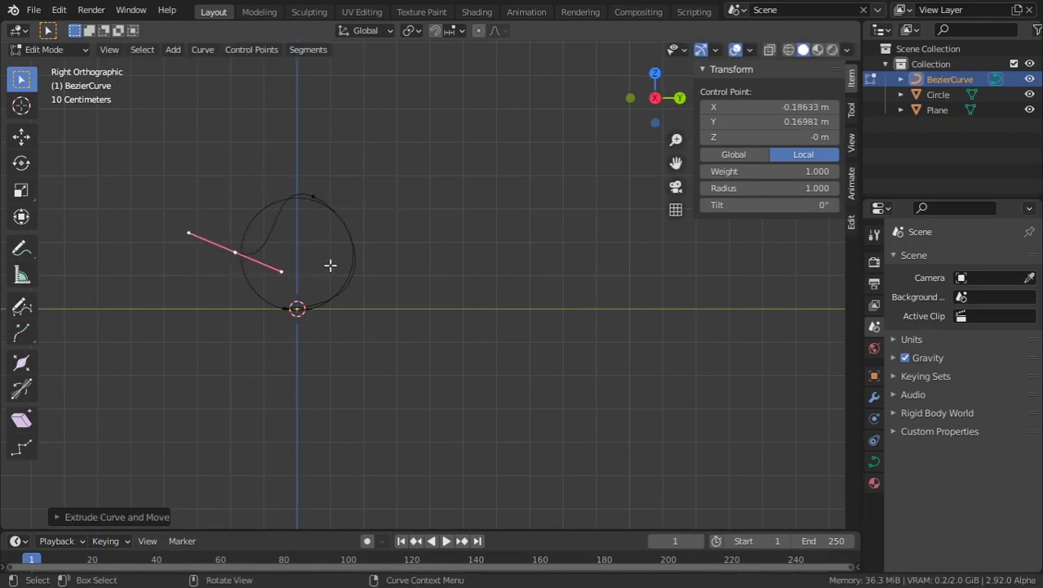
key(r)
click(127, 132)
key(g)
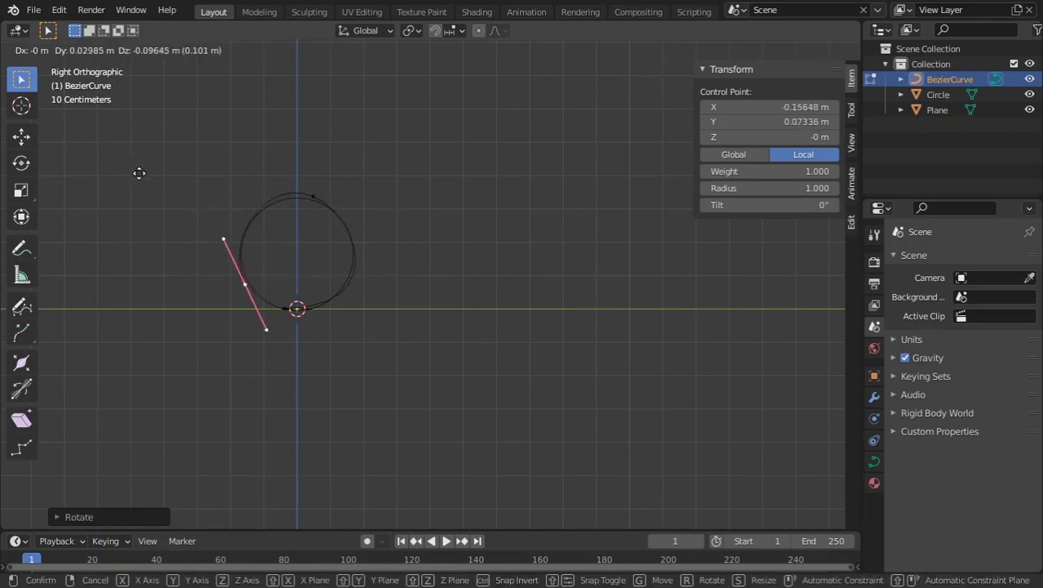
click(145, 174)
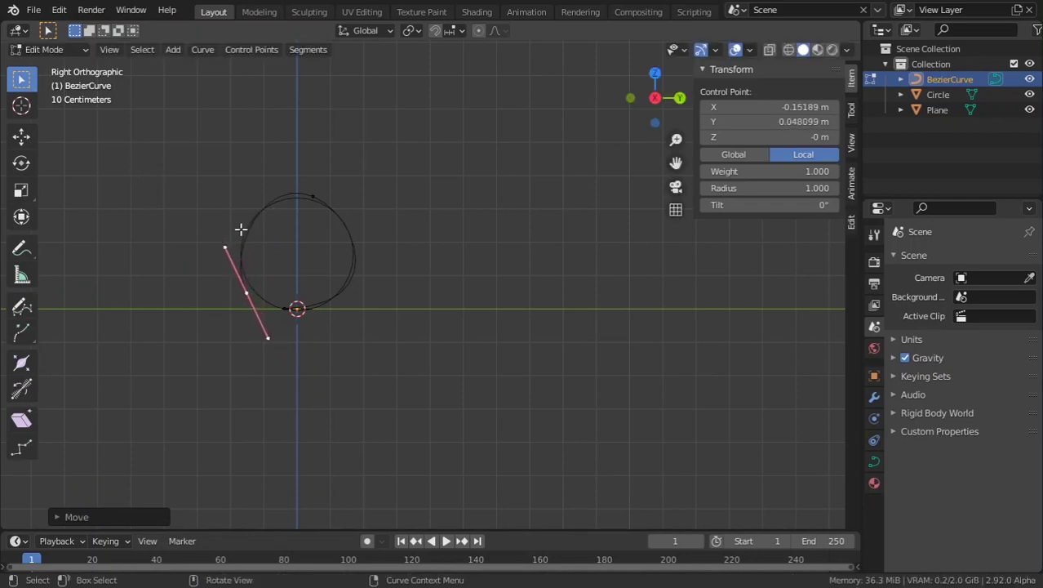
Extrude another control point across to the circle's right side, rotate its handles steeply, and place it at about X 0.147 m, Y 0.147 m
key(g)
click(331, 241)
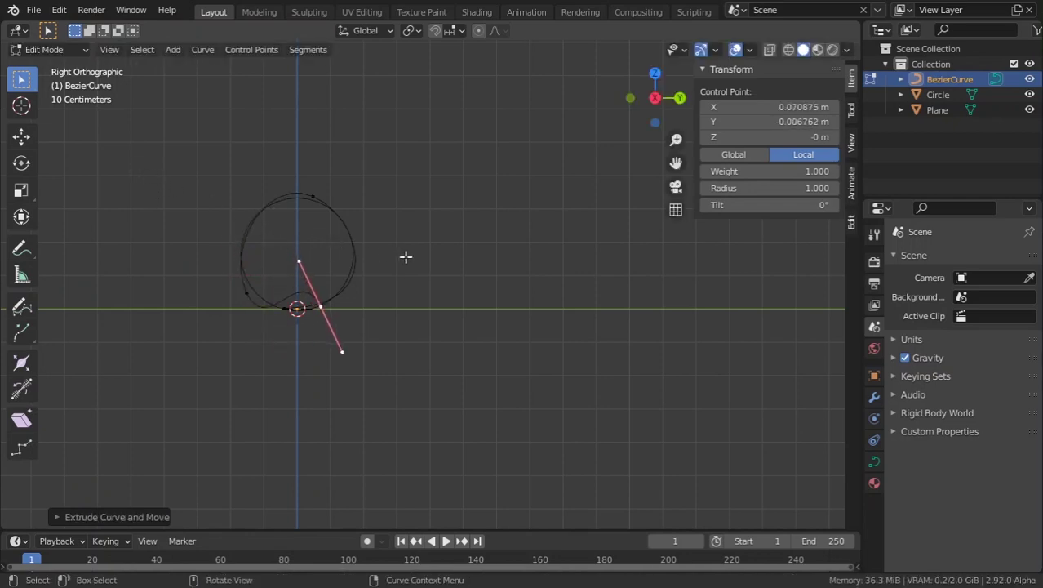
key(r)
click(211, 202)
key(g)
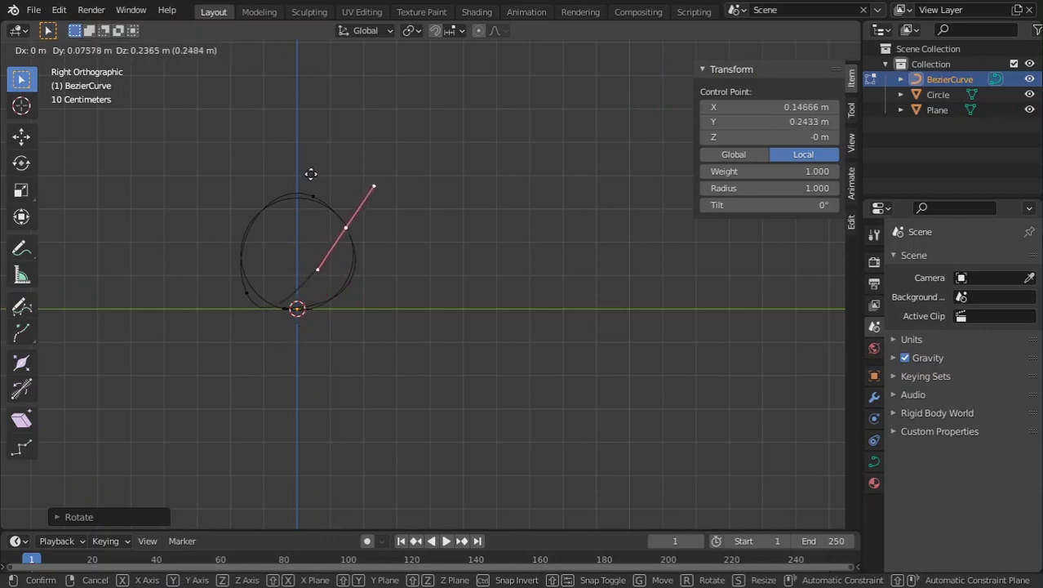
click(315, 195)
key(g)
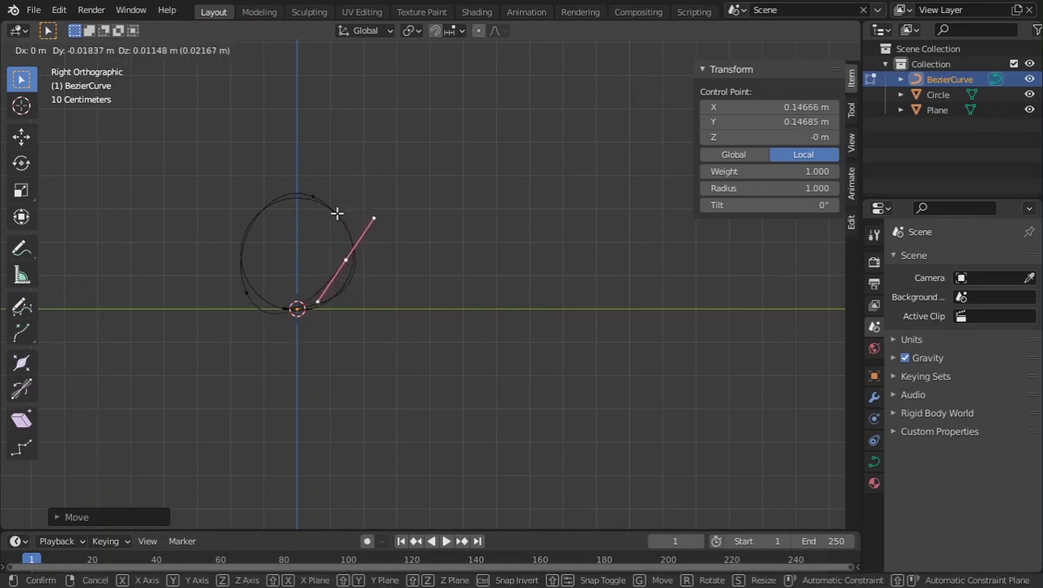
click(337, 212)
Move the control point on the circle's lower left side to about X -0.147 m, Y 0.087 m
click(254, 296)
key(g)
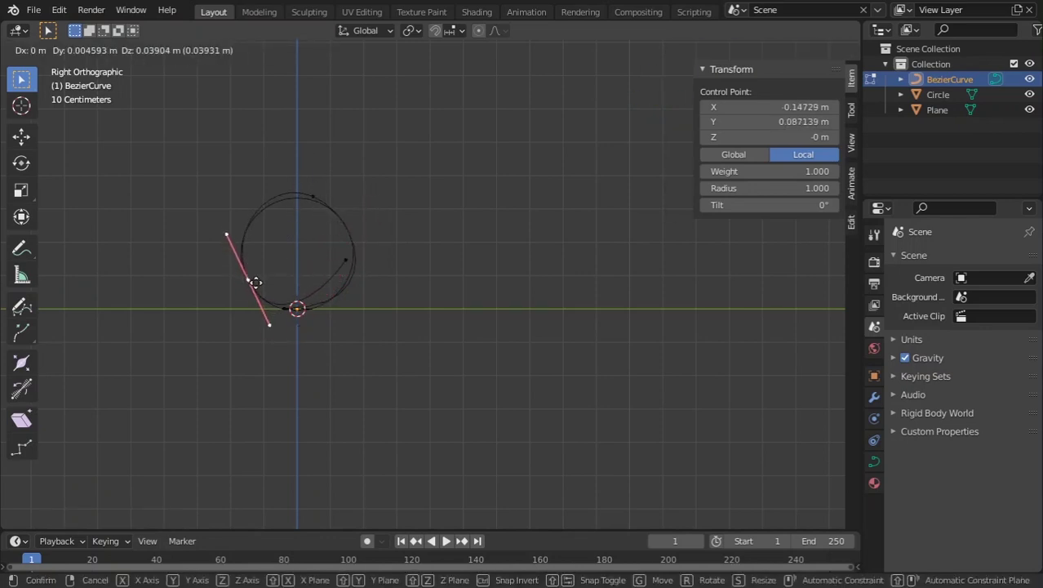
click(255, 282)
Extrude a point from the right-hand curve end to about X -0.129 m, Y 0.252 m, with rotated and shortened handles
click(363, 261)
key(e)
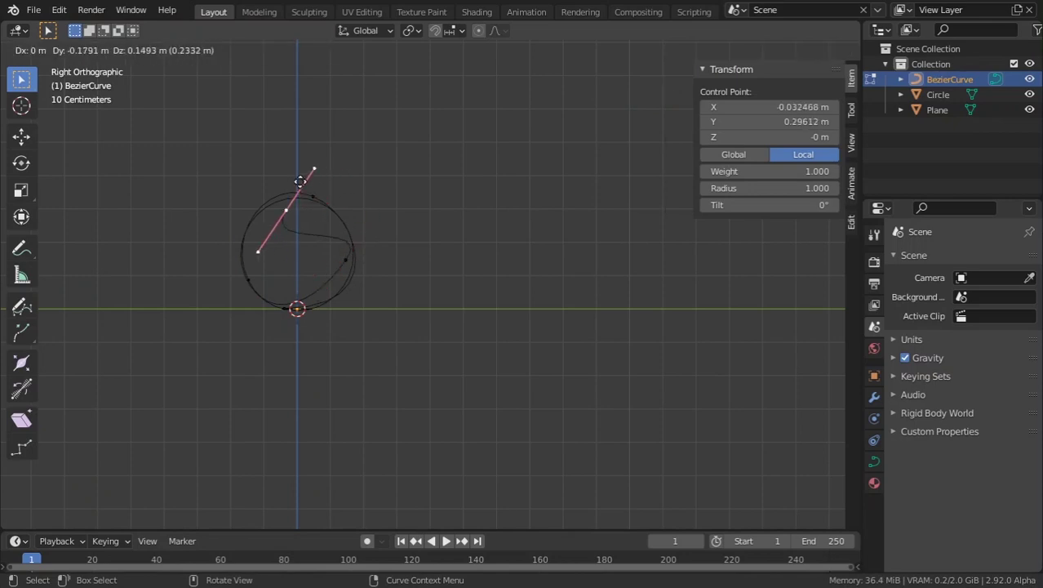
click(371, 205)
key(r)
click(141, 170)
key(g)
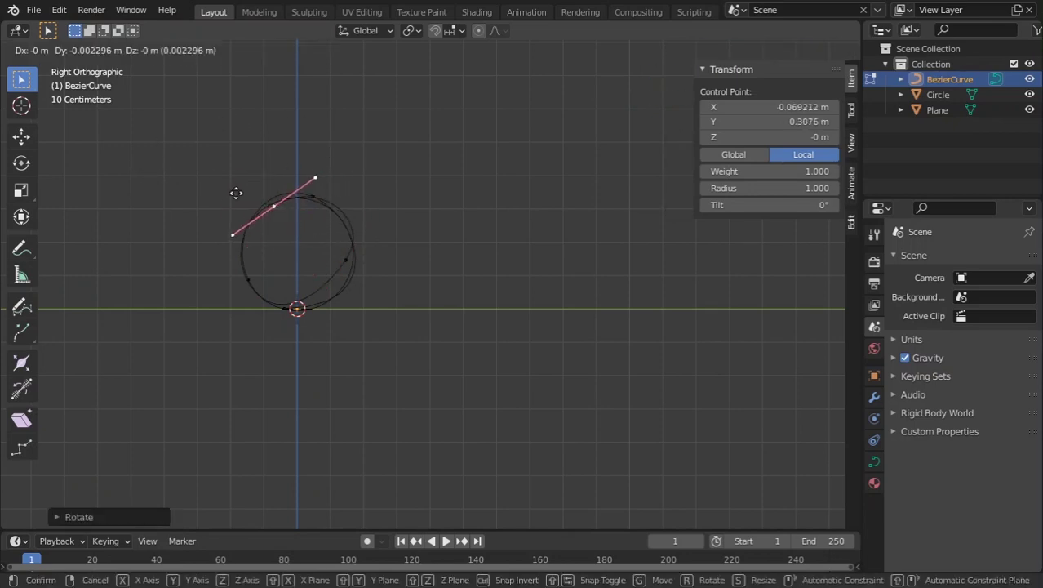
click(241, 202)
key(s)
click(364, 232)
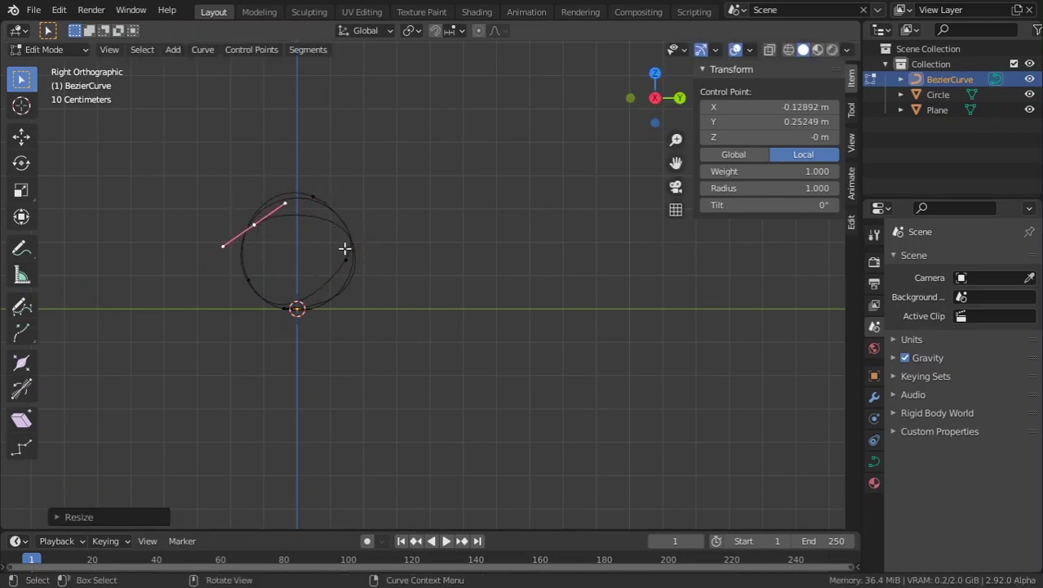
Move the right-hand inner control point to about X 0.131 m, Y 0.103 m and lengthen its handles to round the curve
click(348, 260)
key(s)
click(401, 215)
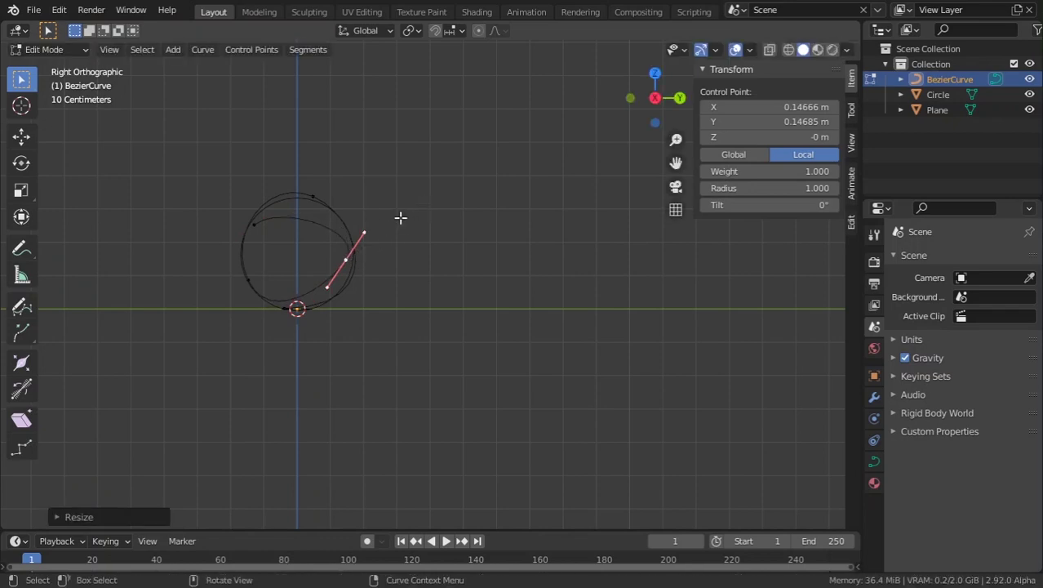
key(g)
click(417, 221)
key(s)
click(456, 205)
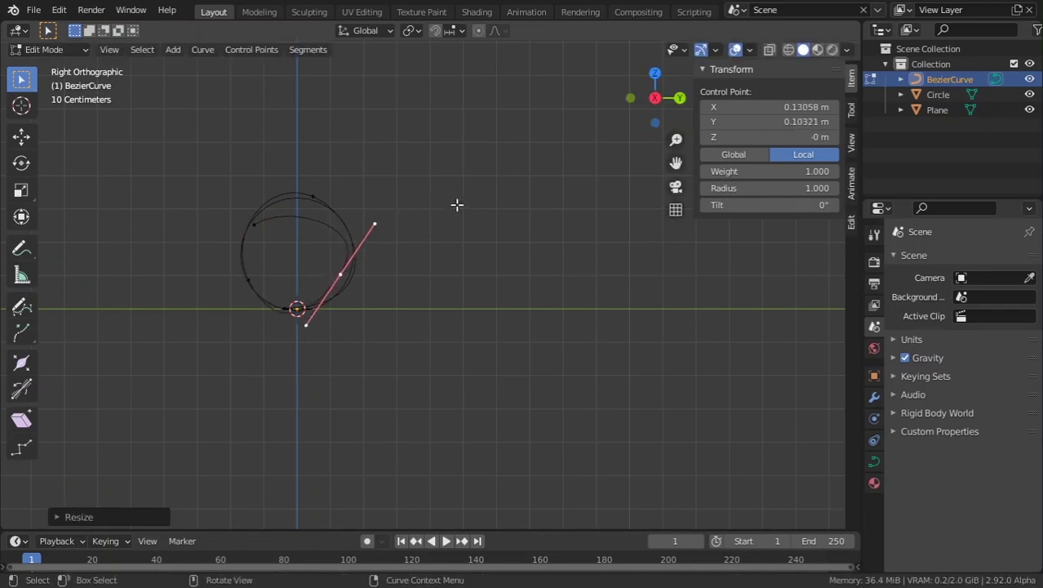
Move the upper-left end point to about X -0.115 m, Y 0.273 m and scale its handles slightly down
click(263, 217)
key(g)
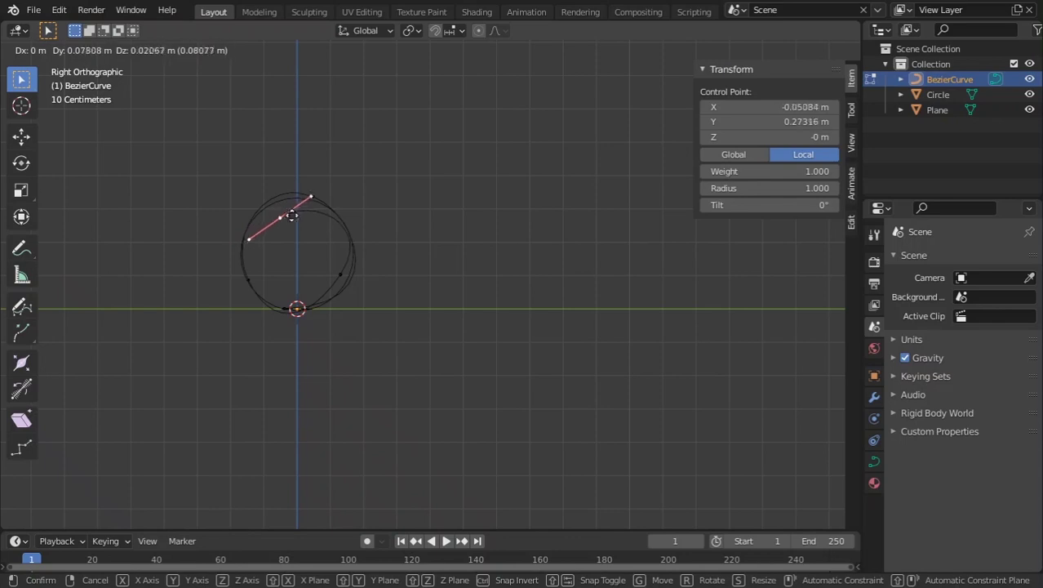
click(269, 215)
key(s)
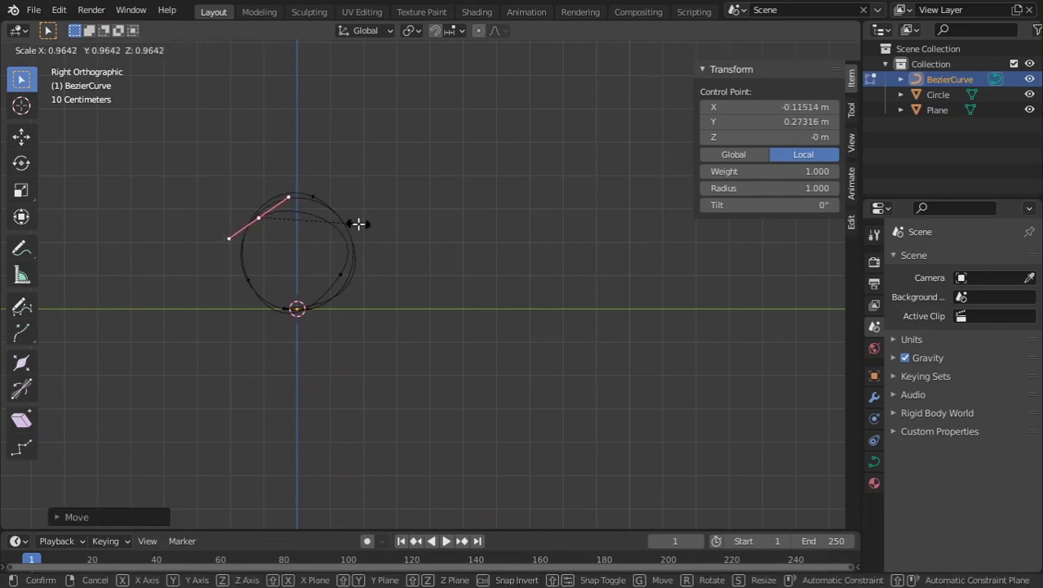
click(359, 223)
click(252, 282)
key(g)
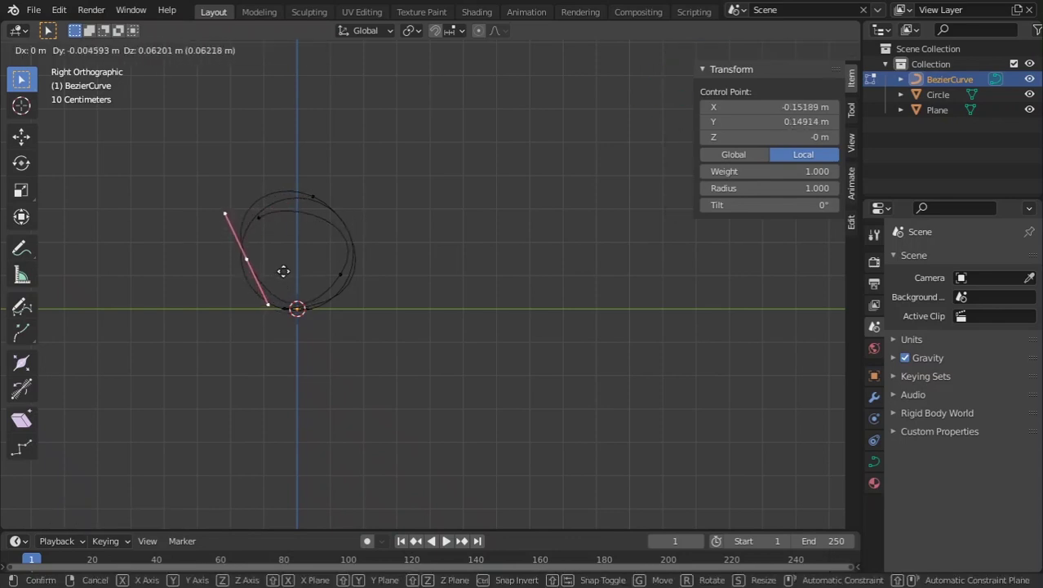
click(287, 293)
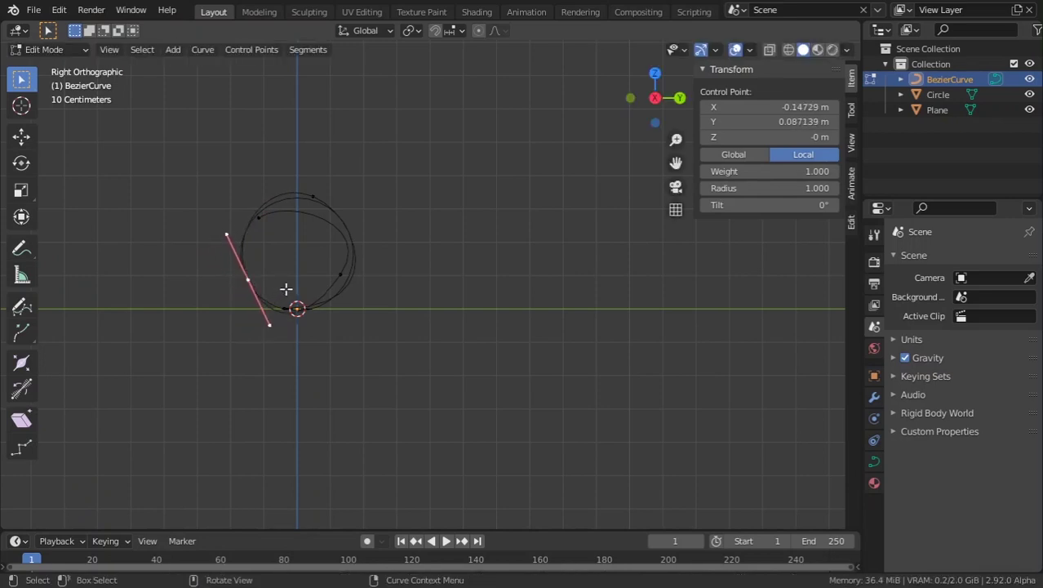
scroll(259, 312, up, 3)
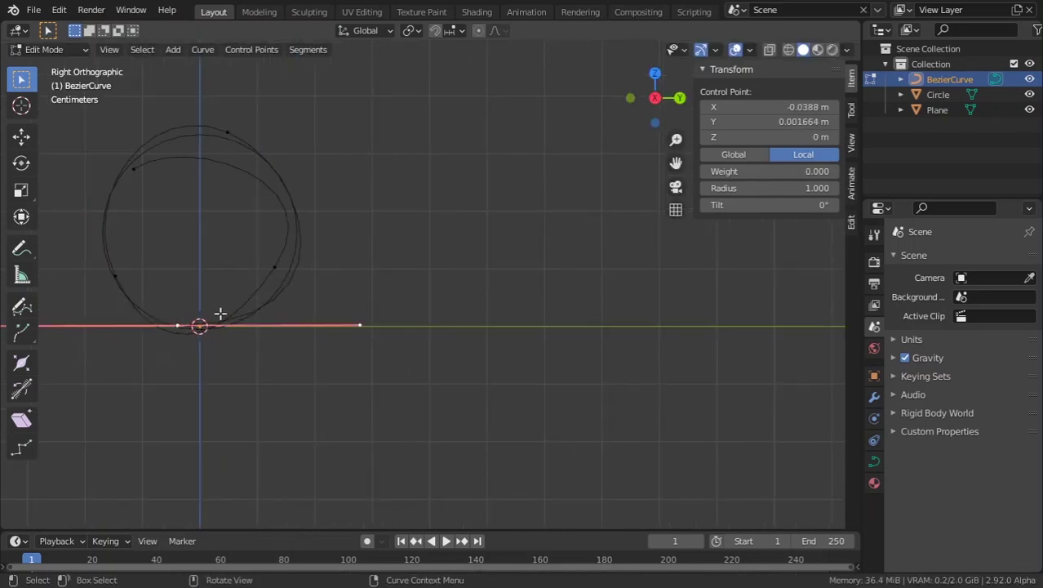
key(g)
click(232, 313)
click(275, 268)
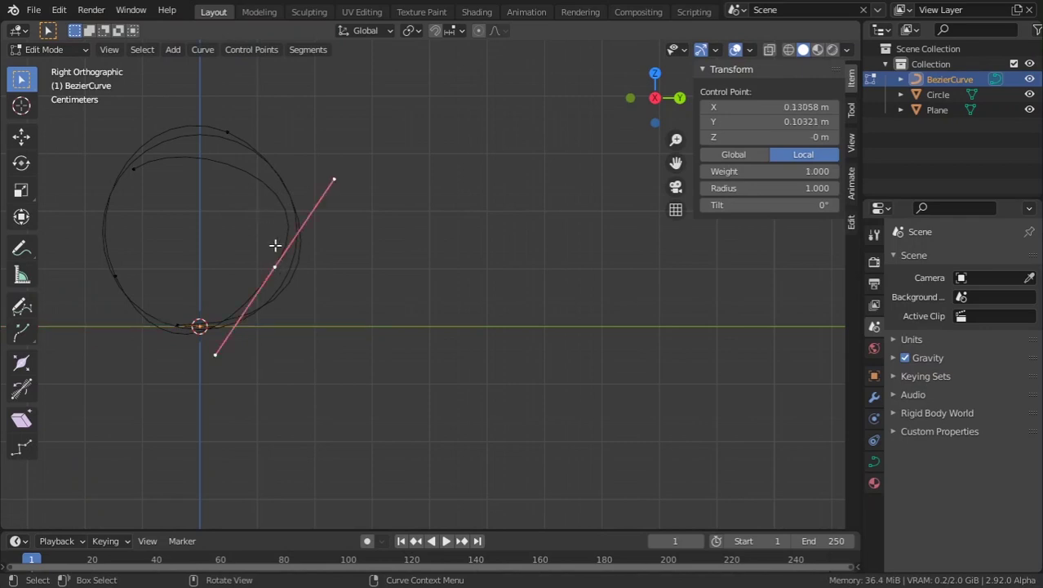
Adjust the upper-left end point to about X -0.106 m, Y 0.263 m, then extrude a point with near-horizontal handles just above the curve's bottom
key(g)
click(165, 200)
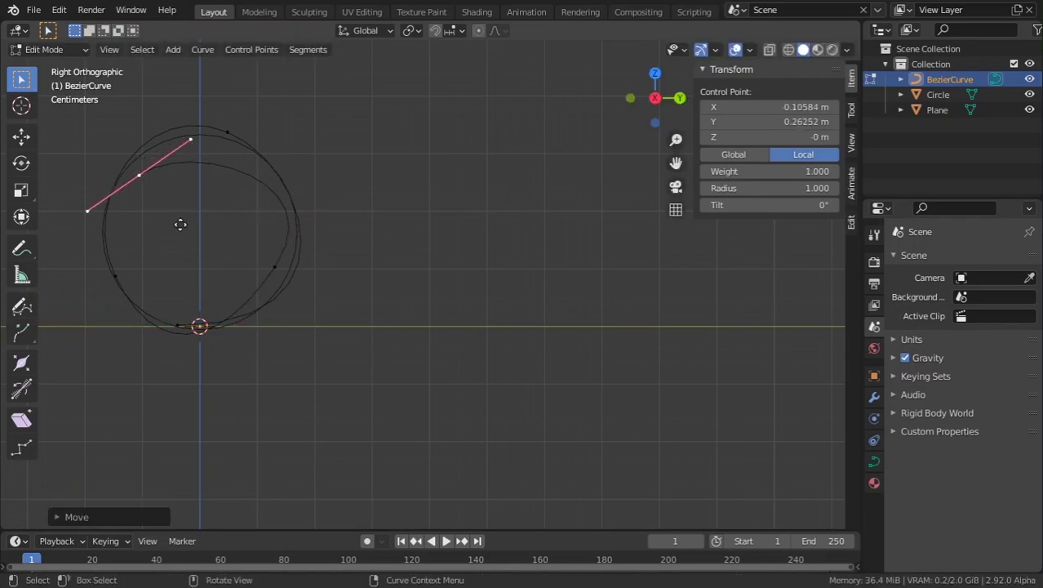
key(g)
click(195, 321)
key(r)
click(93, 203)
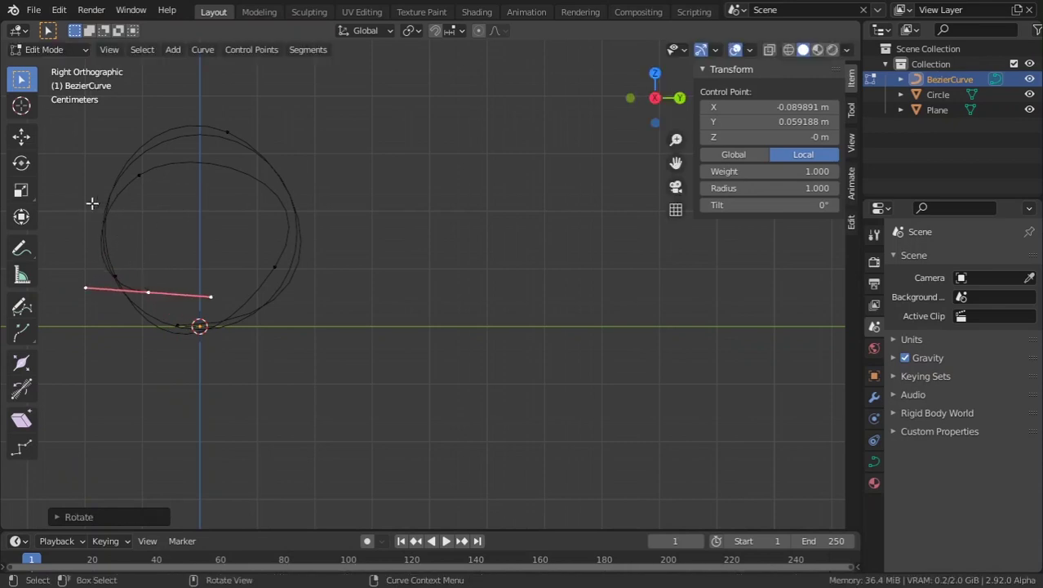
key(g)
click(150, 222)
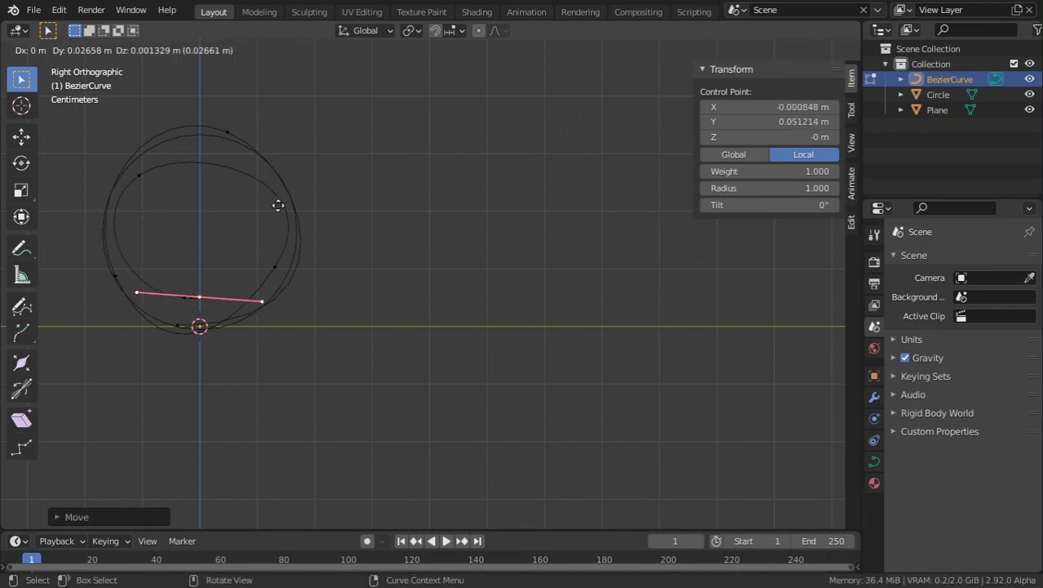
Extrude the spiral up its right side with near-vertical handles, placing the new end point at about X 0.099 m, Y 0.146 m
click(332, 196)
key(r)
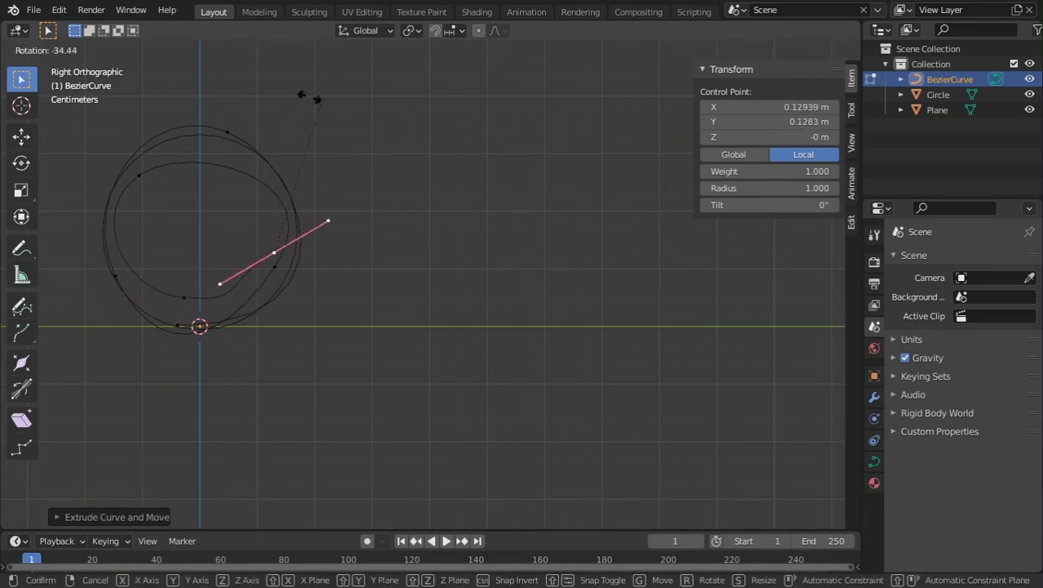
click(178, 90)
key(g)
click(200, 82)
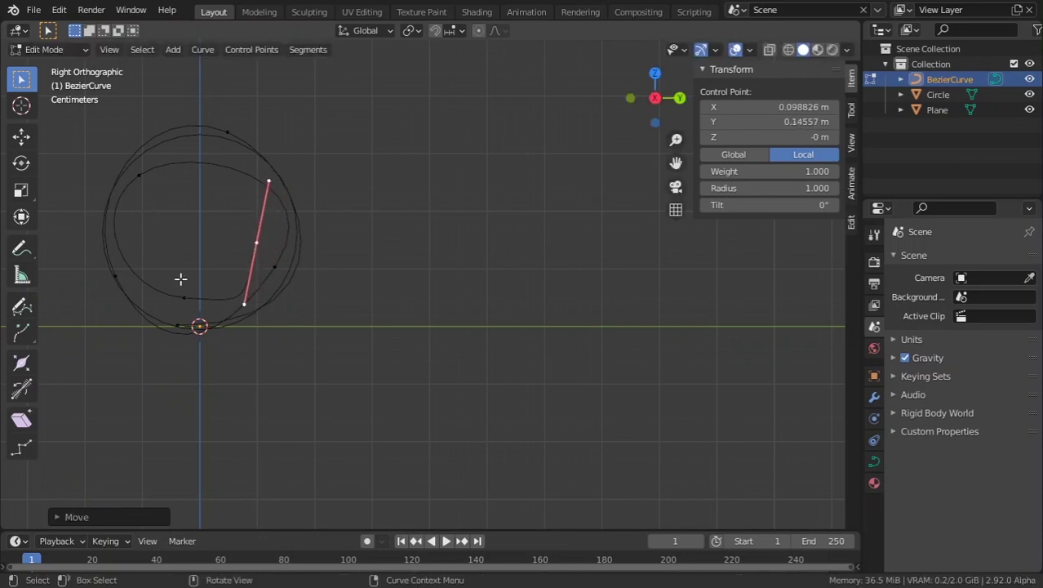
Shift the inner loop's bottom point slightly toward negative Y and move the right-hand end point to about X 0.115 m, Y 0.164 m
click(186, 292)
key(g)
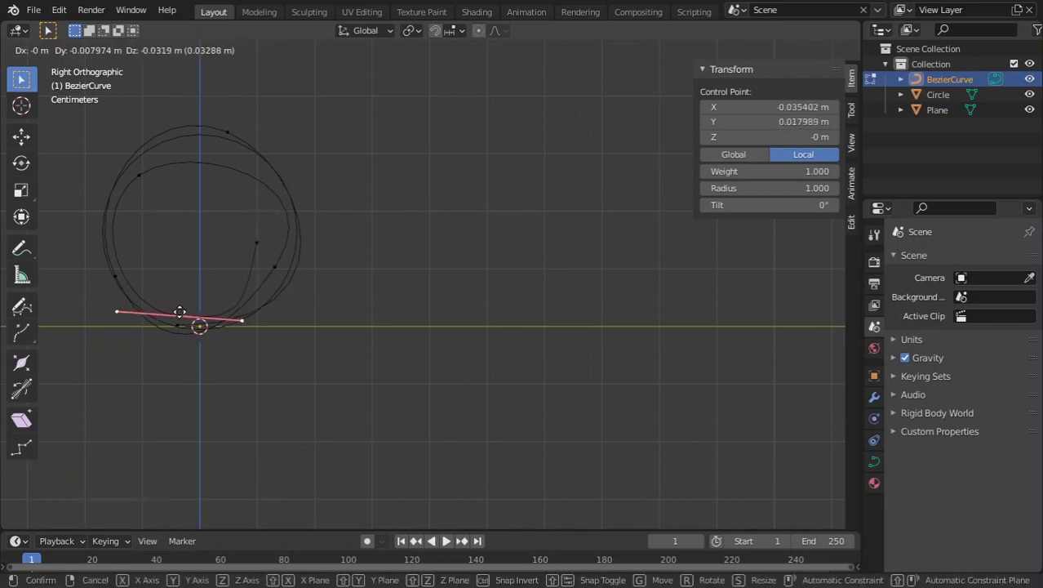
click(179, 312)
click(256, 242)
key(g)
click(279, 191)
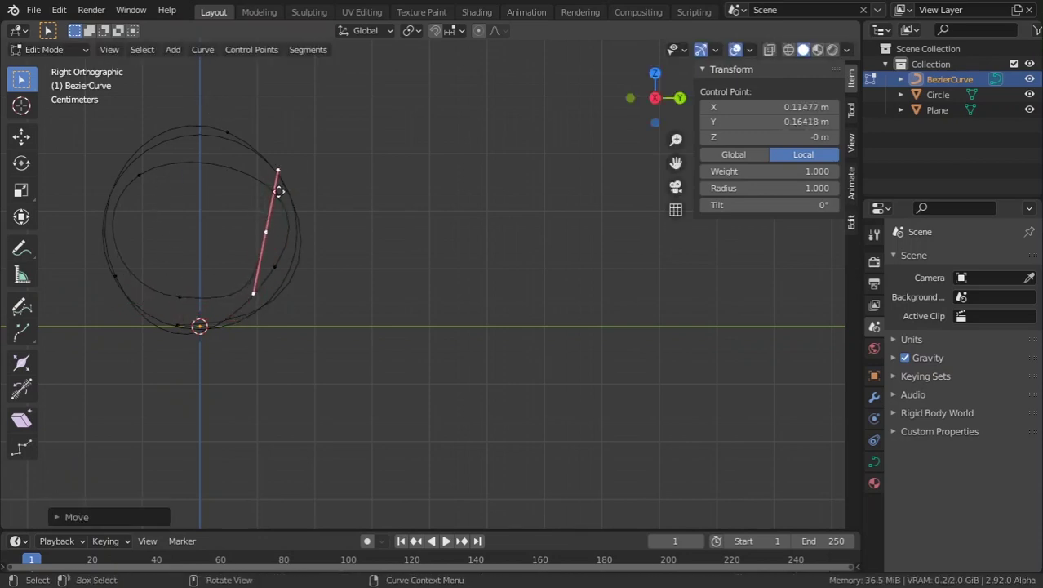
Extrude the spiral over the top to about X -0.103 m, Y 0.203 m and rotate the new point's handles steeply
key(g)
key(e)
key(r)
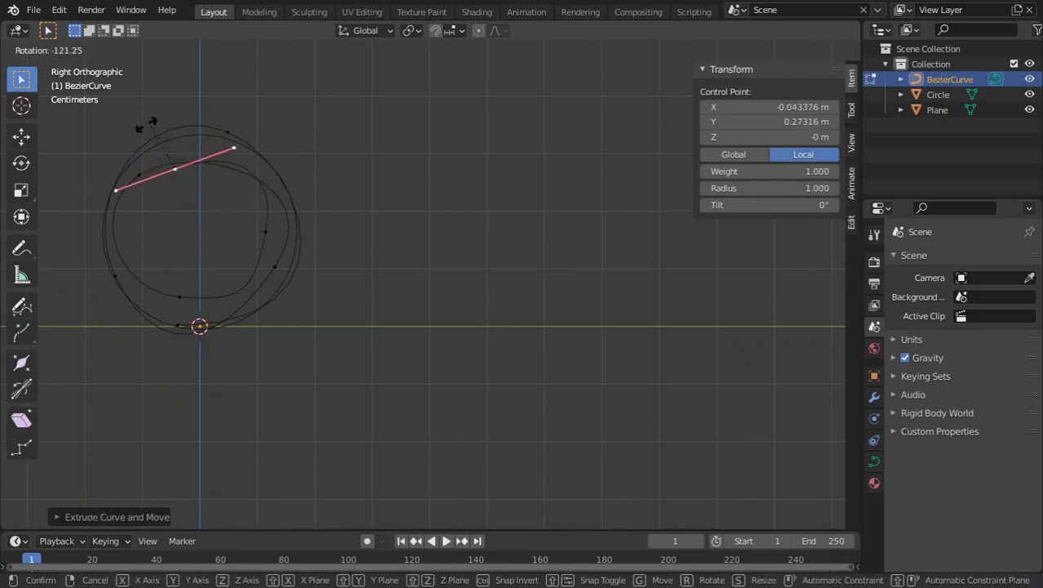
click(163, 158)
key(g)
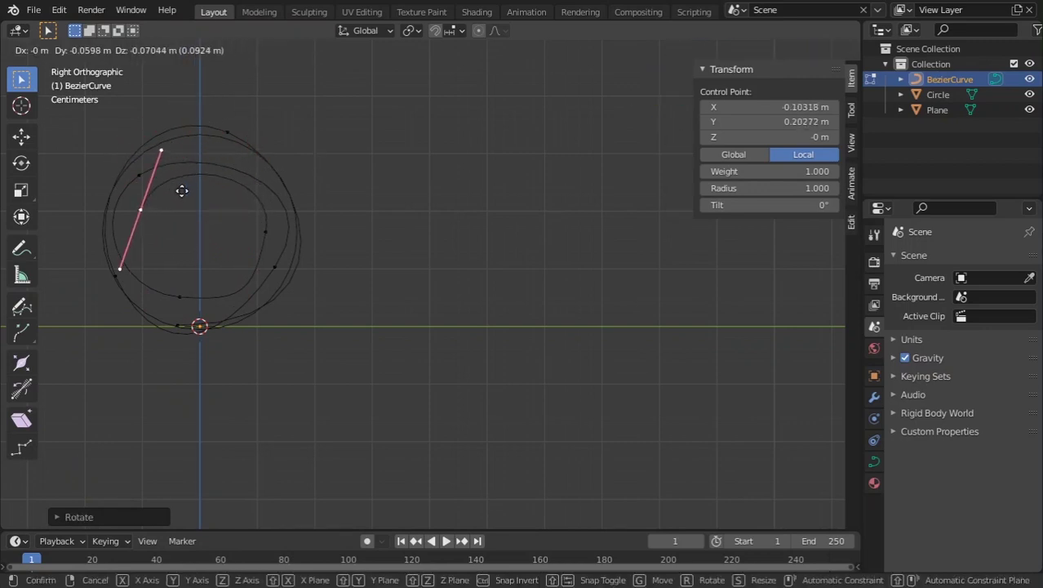
click(181, 190)
Extrude the spiral down to its inner bottom at about X 0.047 m, Y 0.071 m, with the handles rotated nearly horizontal
key(e)
click(219, 306)
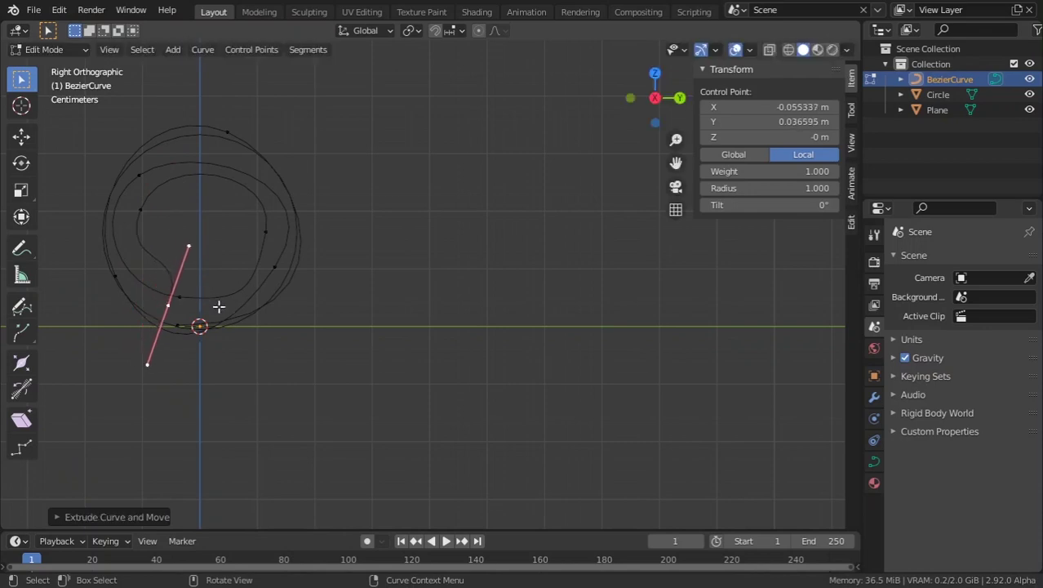
key(r)
click(137, 208)
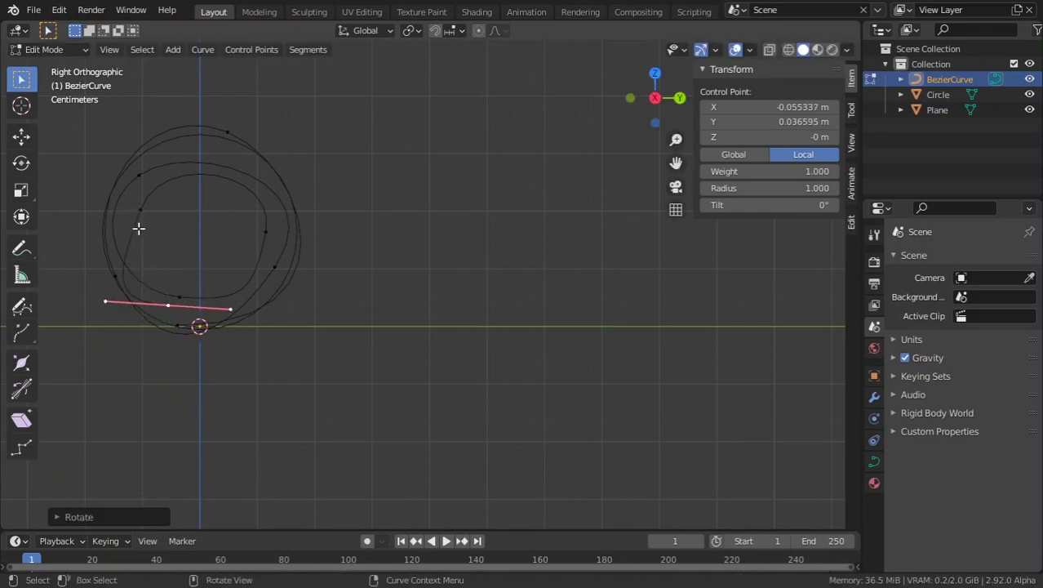
key(g)
click(200, 220)
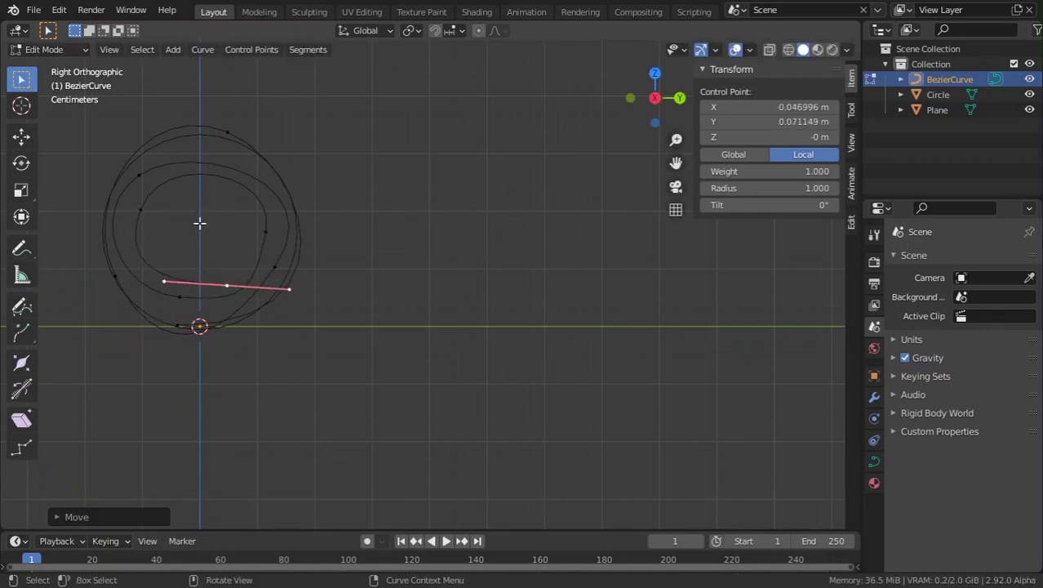
Lower the second loop's bottom point toward the outer curve and shorten the handles of the innermost end point
key(g)
click(179, 314)
key(ctrl+z)
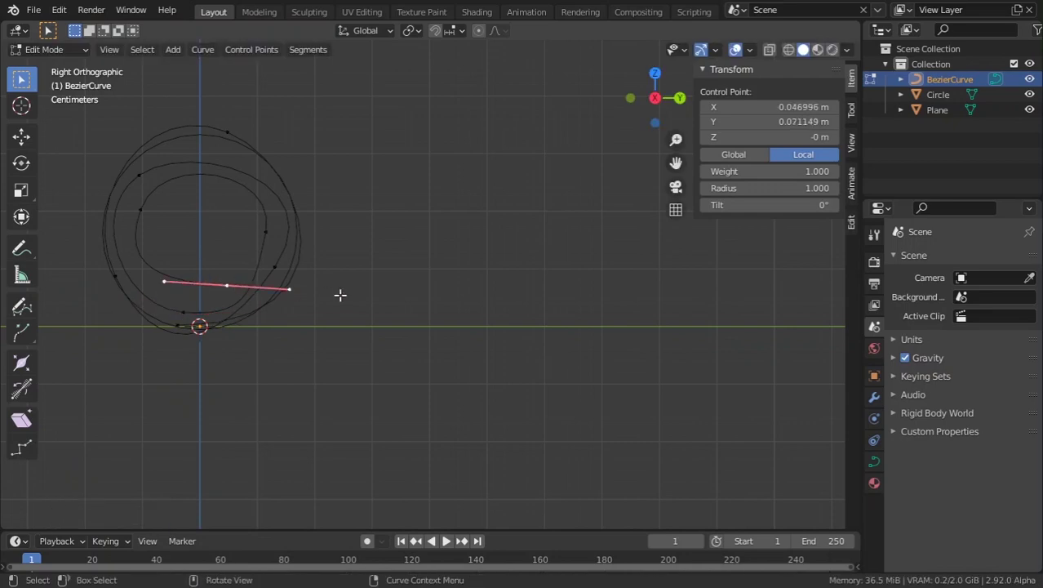
key(s)
click(330, 277)
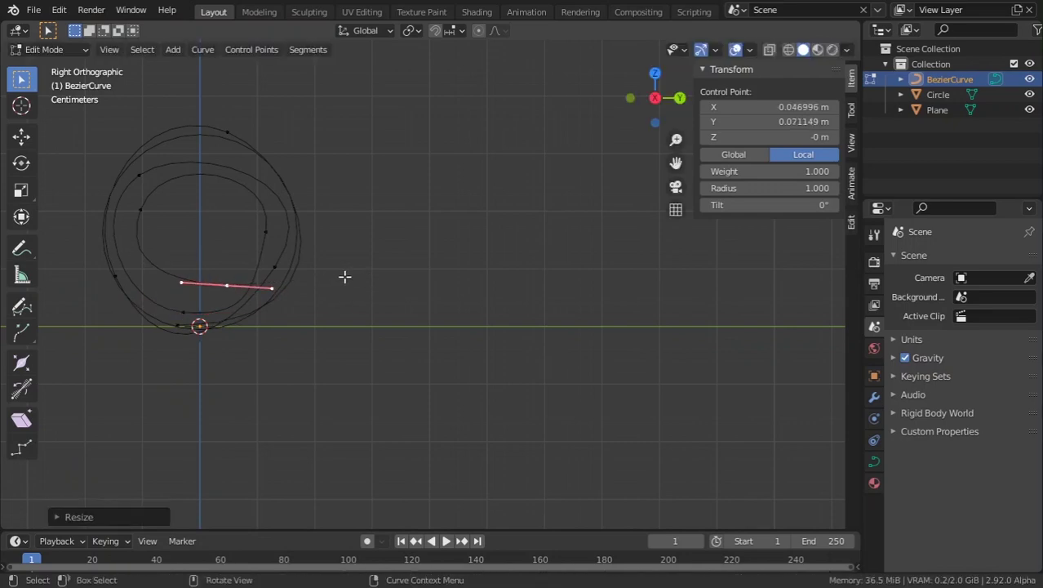
key(s)
key(Escape)
Extrude one more point up inside the innermost loop's top and rotate its handles to continue the spiral
key(e)
click(399, 176)
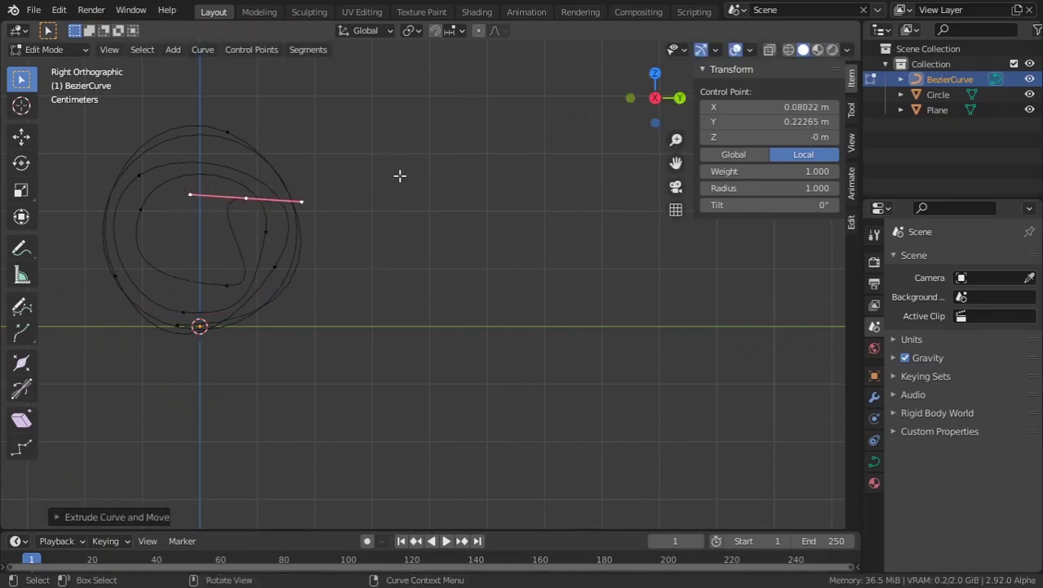
key(r)
click(121, 150)
key(g)
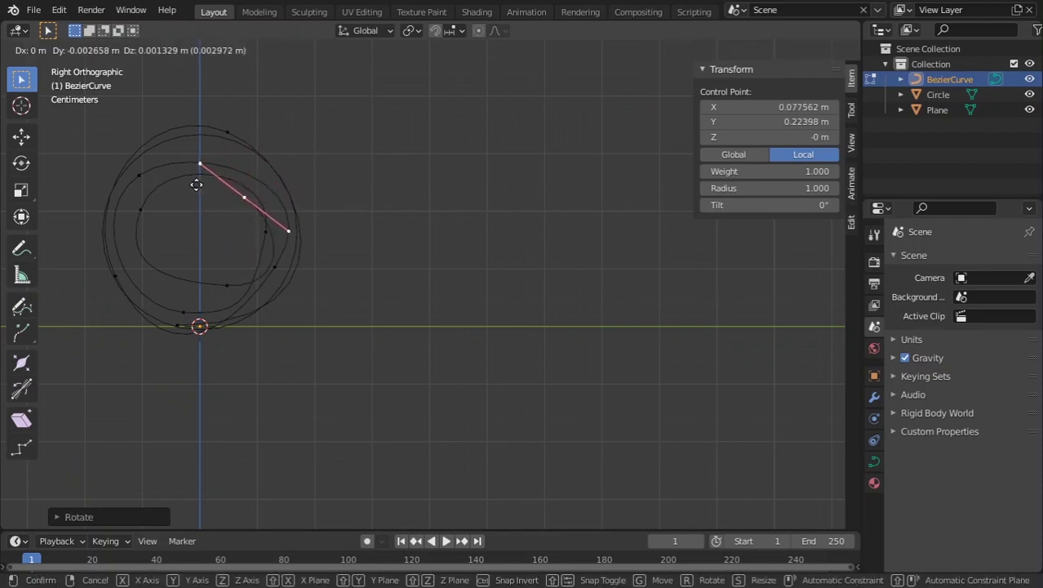
click(184, 185)
Shift the innermost loop's bottom control point toward the blue vertical axis to round out the loop
click(225, 284)
key(g)
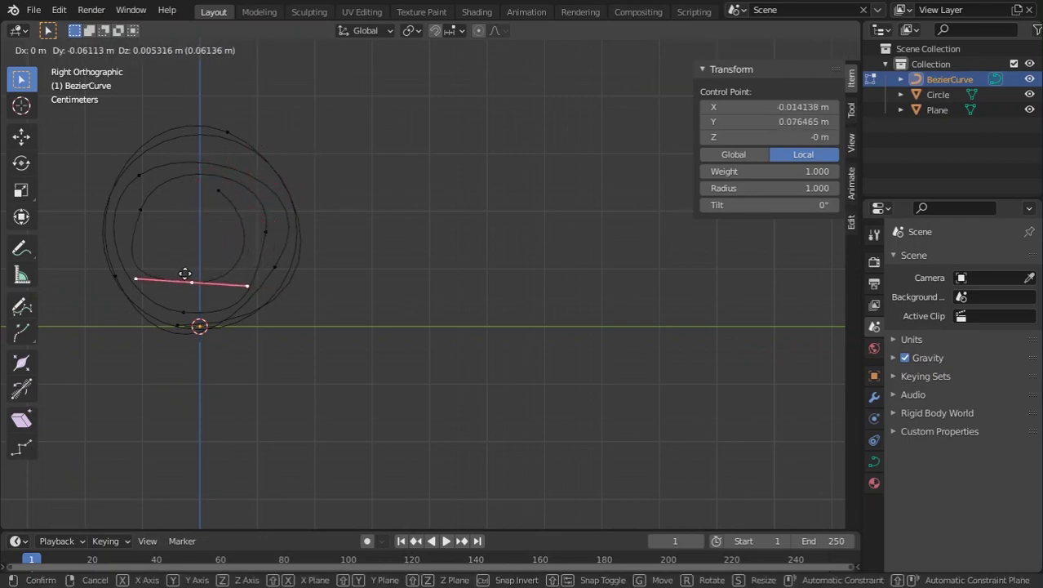
click(184, 273)
Extrude the spiral's inner end down the inside of the innermost loop to its lower left and rotate the new point's handles
click(214, 192)
key(g)
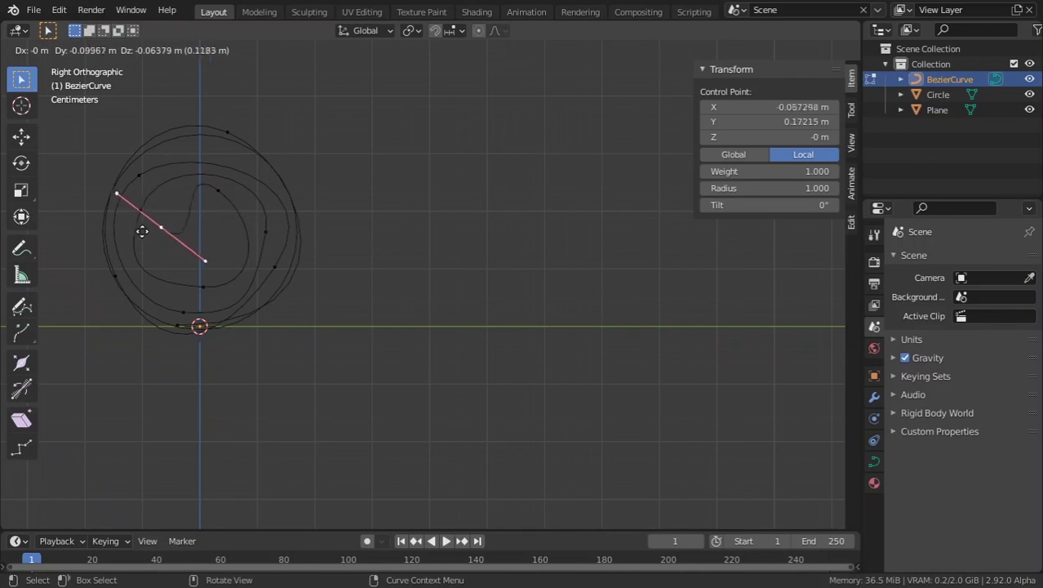
click(142, 231)
key(r)
click(87, 210)
key(g)
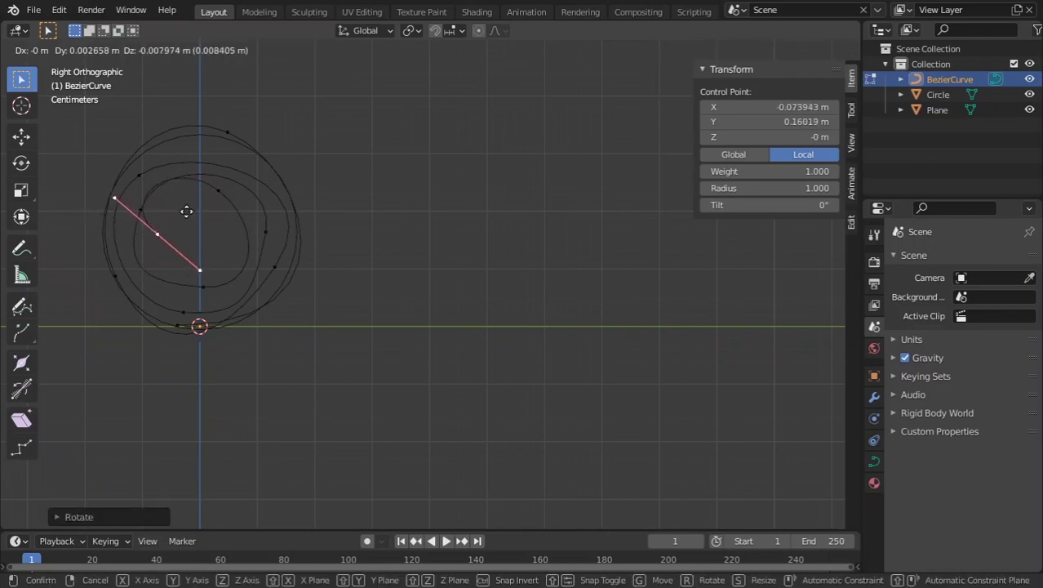
click(191, 220)
Extrude the spiral across to the upper right inside the innermost loop and rotate the new handles steeply to form another turn
key(e)
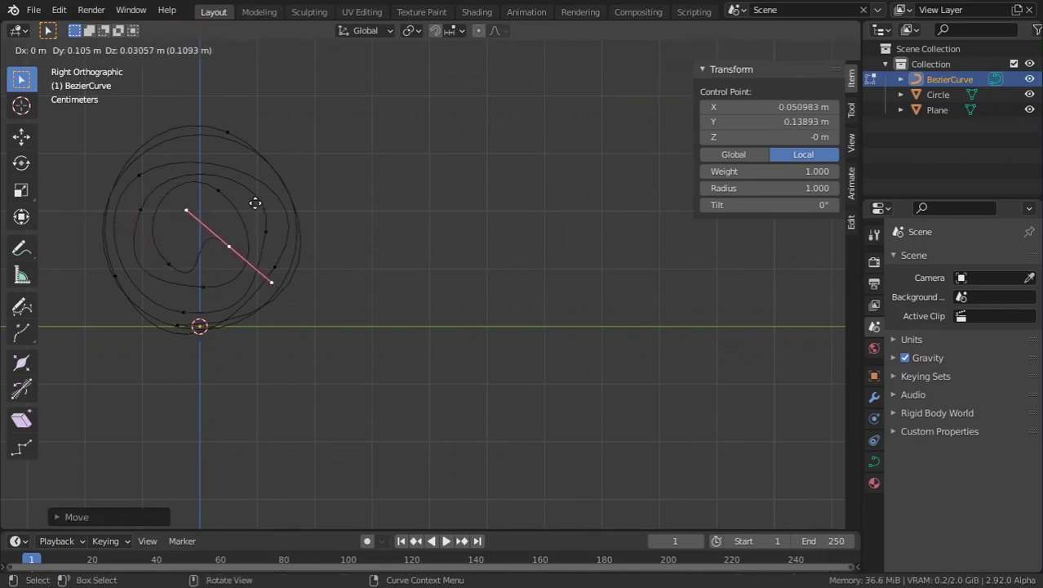
click(263, 205)
key(r)
click(140, 291)
key(g)
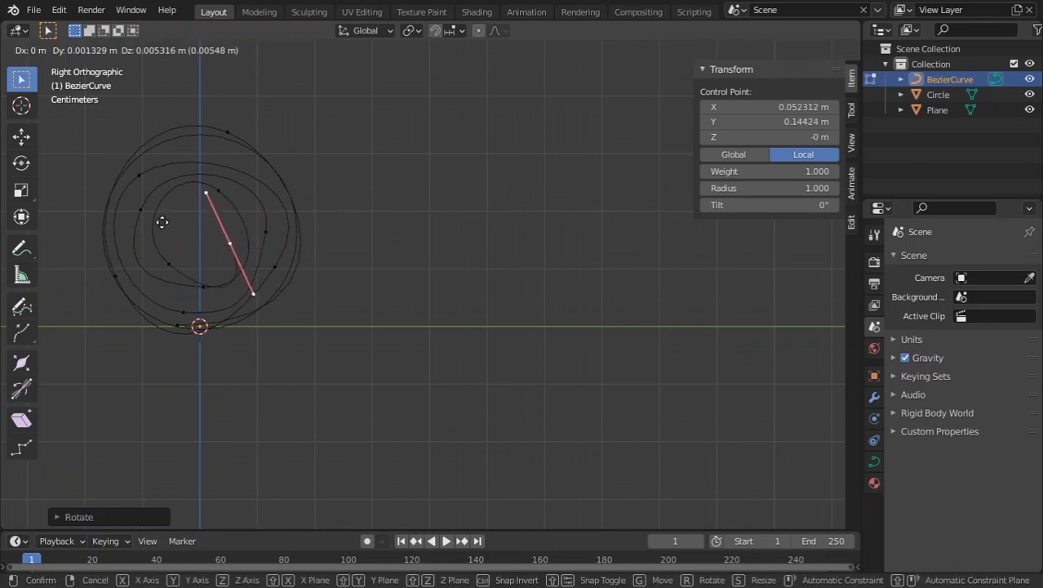
click(137, 231)
Extrude a final inner point to about X -0.009 m, Y 0.114 m and rotate its handles nearly horizontal
key(e)
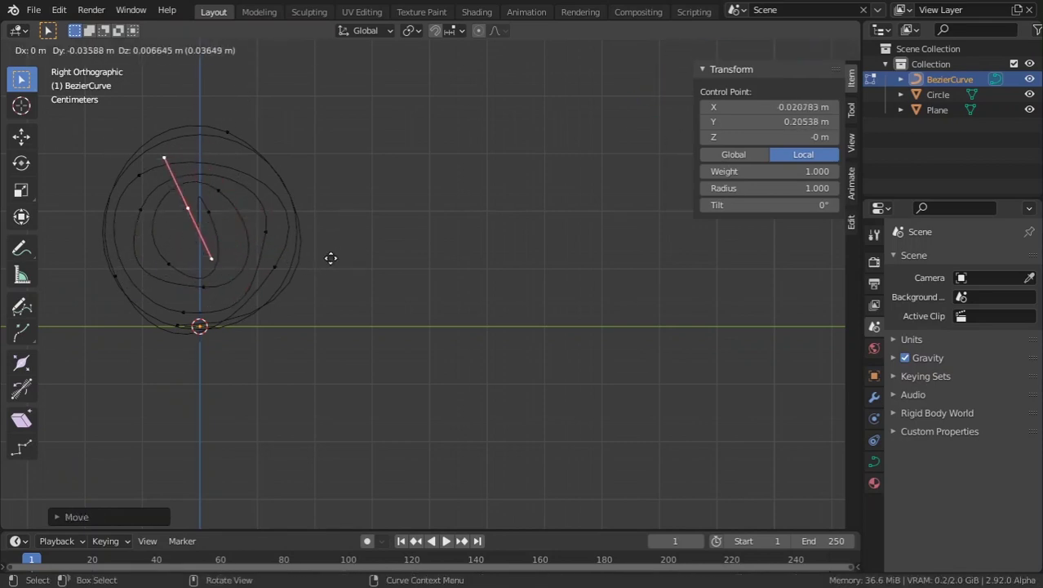
click(317, 267)
key(r)
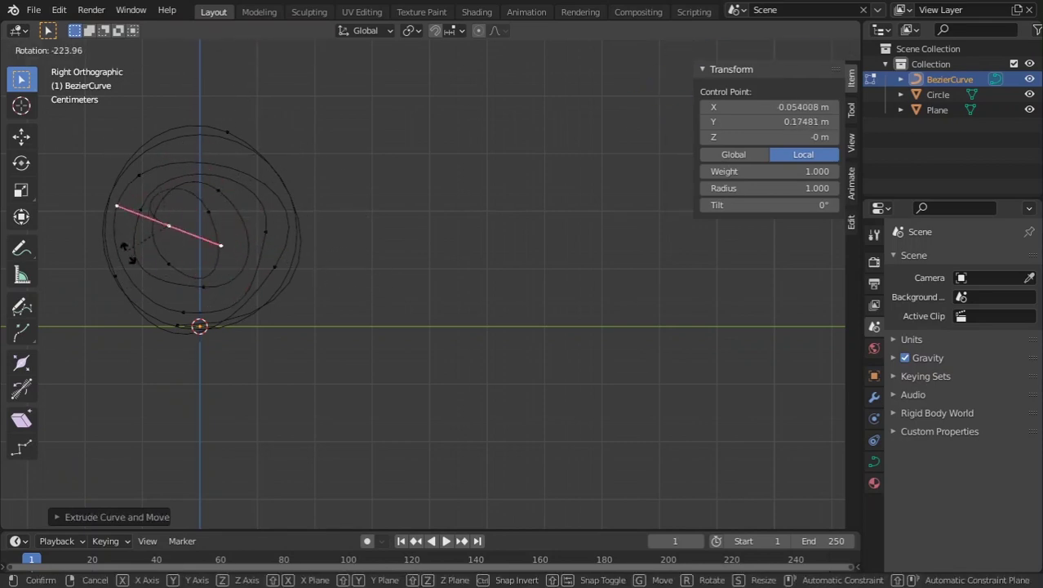
click(130, 261)
key(g)
click(183, 289)
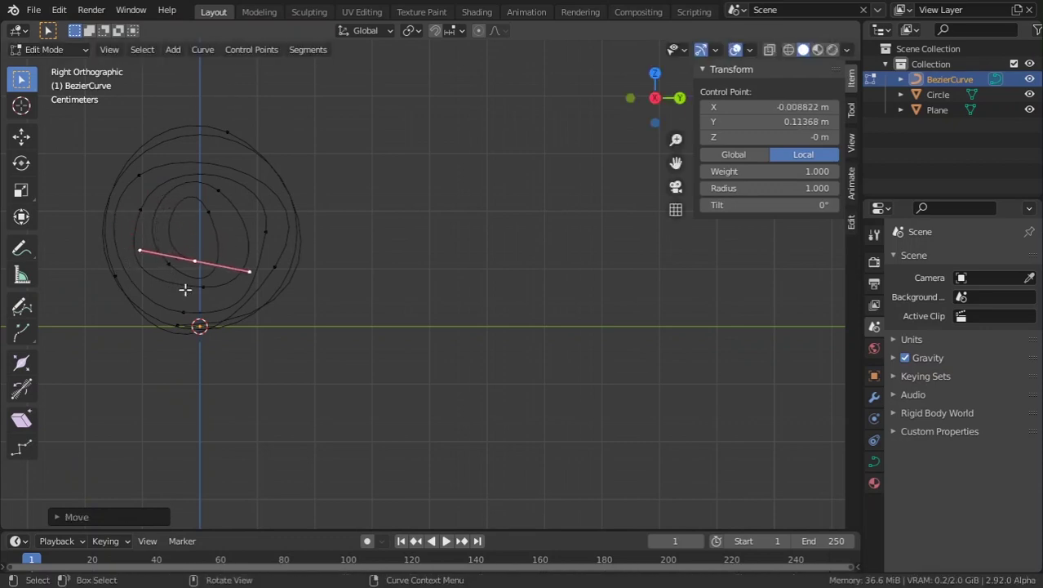
Leave curve editing and delete the guide circle around the spiral
scroll(196, 261, down, 3)
key(Tab)
middle_drag(303, 221, 297, 204)
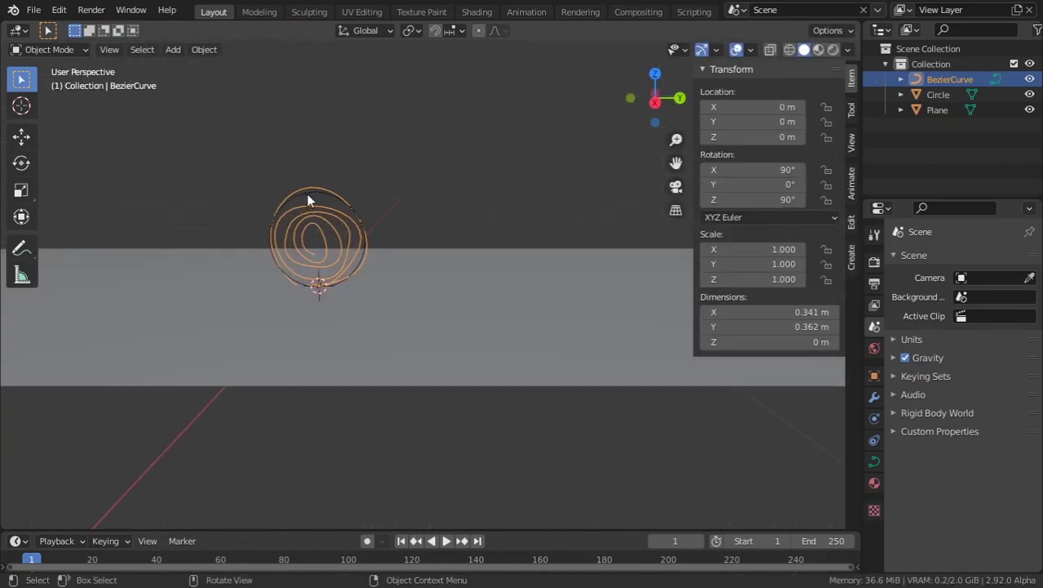
click(306, 191)
key(Delete)
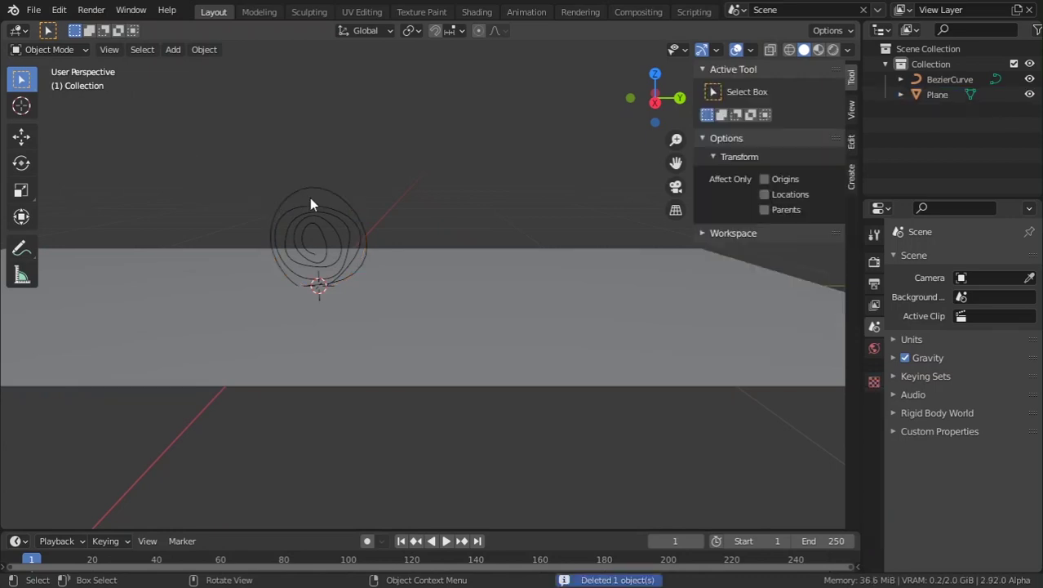
In the right view, move the second loop's upper-left point outward to about X -0.085 m, Y 0.286 m and lengthen its handles
click(340, 214)
key(KP_5)
key(KP_1)
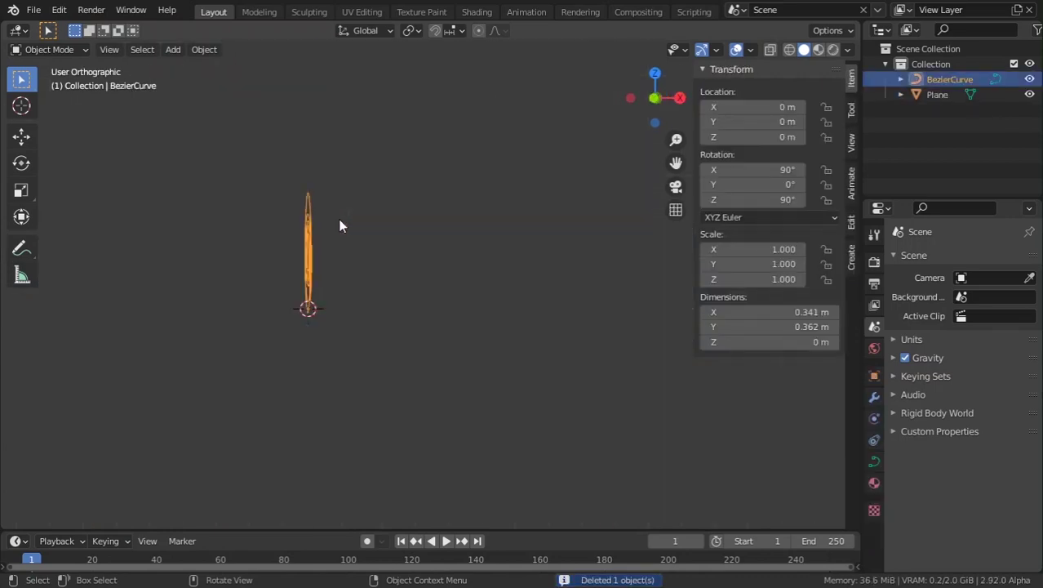
key(KP_3)
scroll(331, 241, up, 2)
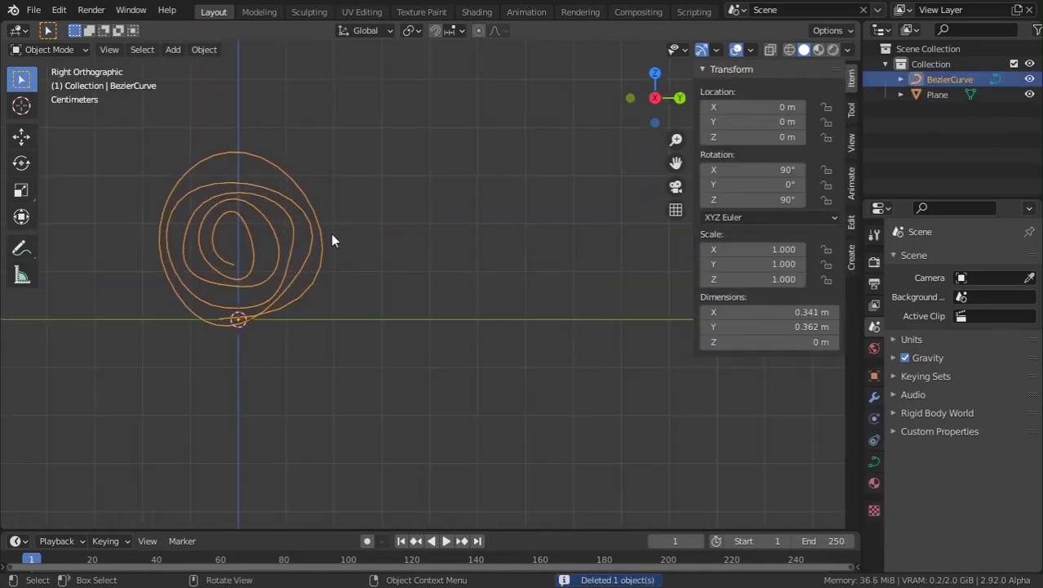
key(Tab)
click(247, 176)
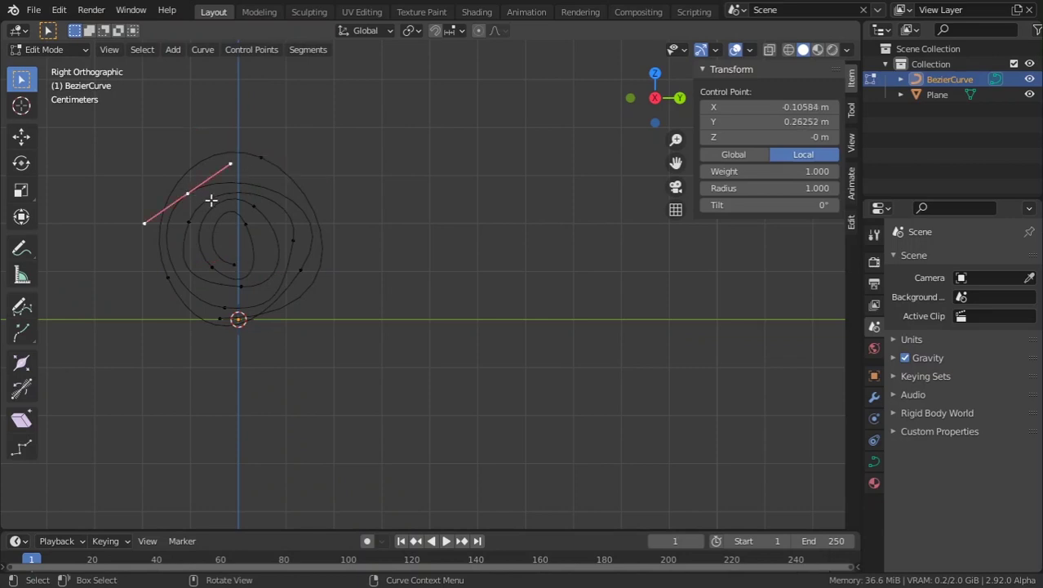
key(g)
click(231, 172)
key(s)
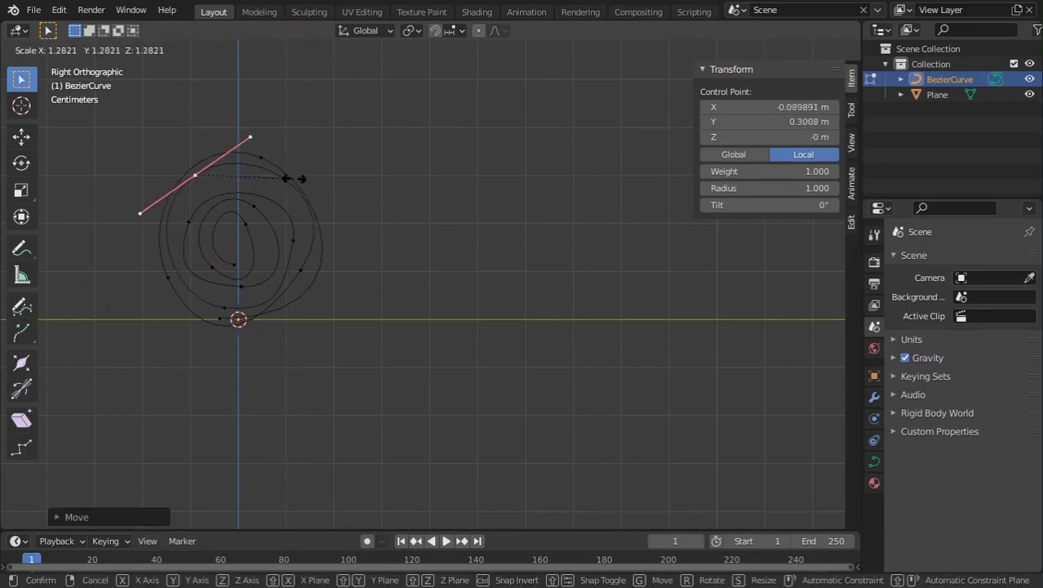
click(292, 181)
key(g)
click(293, 191)
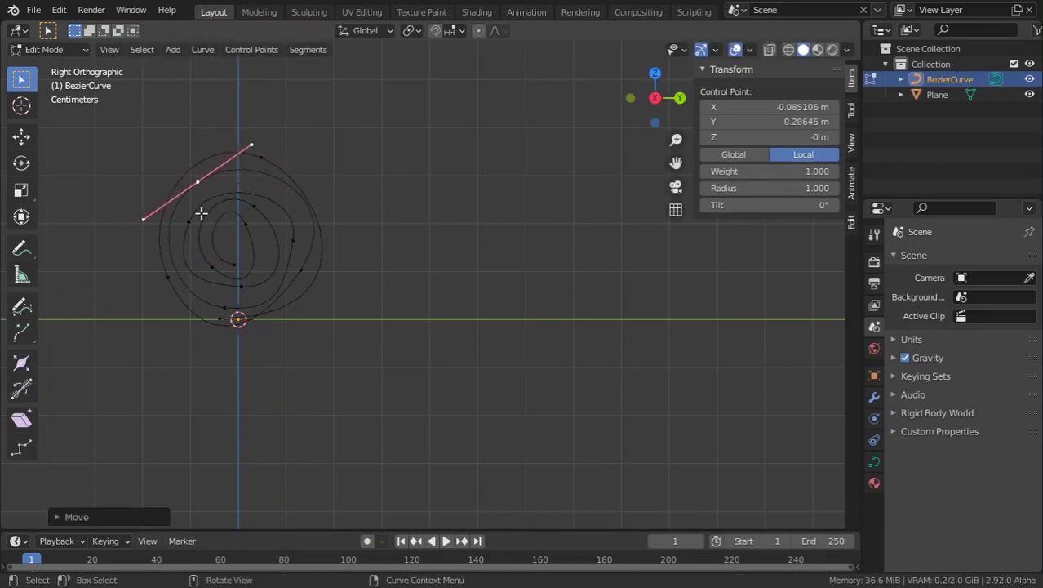
Move the third loop's upper-left point outward to about X -0.1 m, Y 0.22 m and lengthen its handles
click(193, 218)
key(g)
click(242, 183)
key(s)
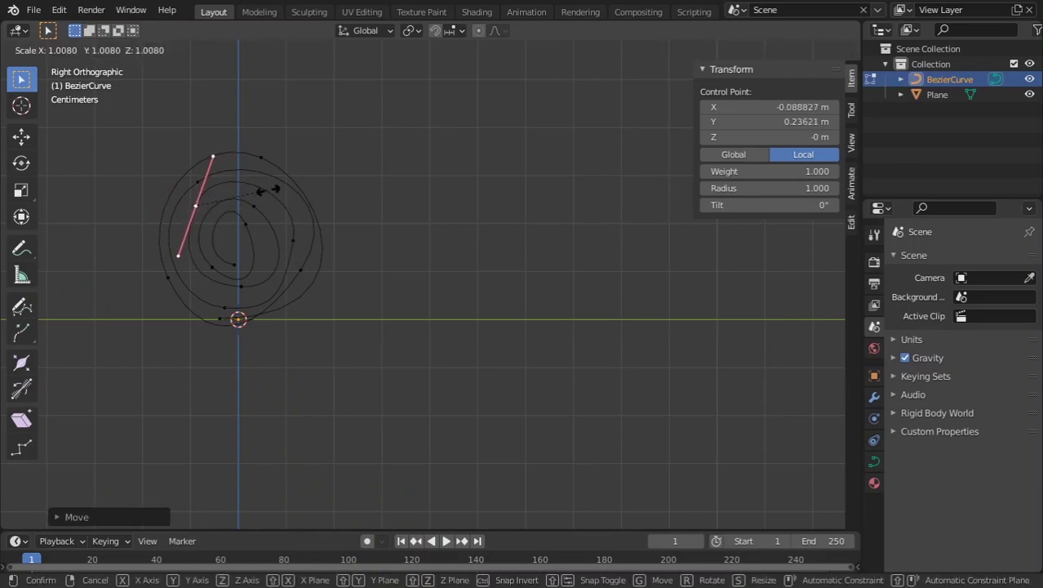
click(273, 196)
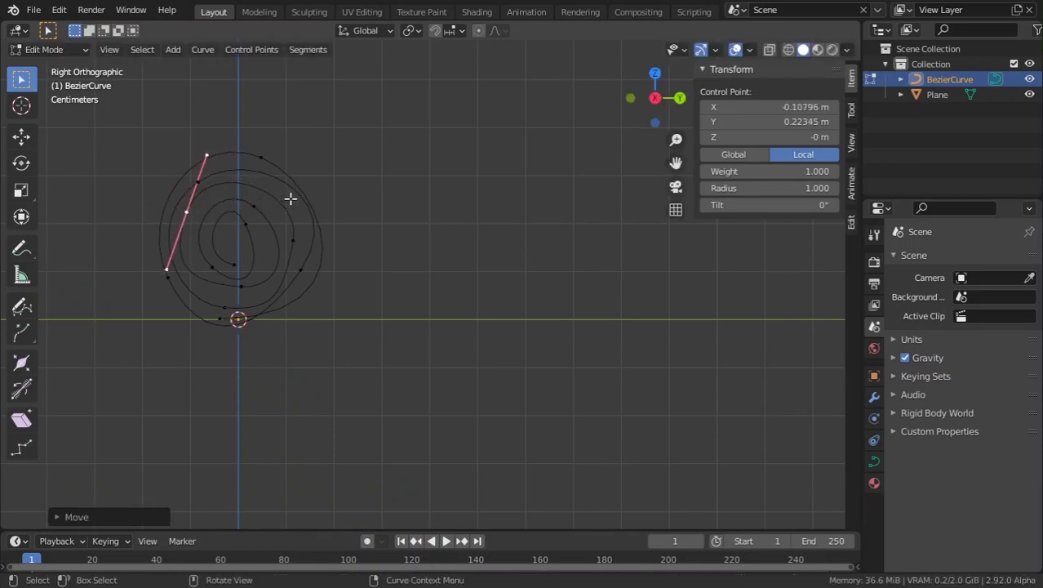
key(s)
click(280, 200)
key(g)
click(284, 198)
key(Tab)
scroll(292, 227, down, 3)
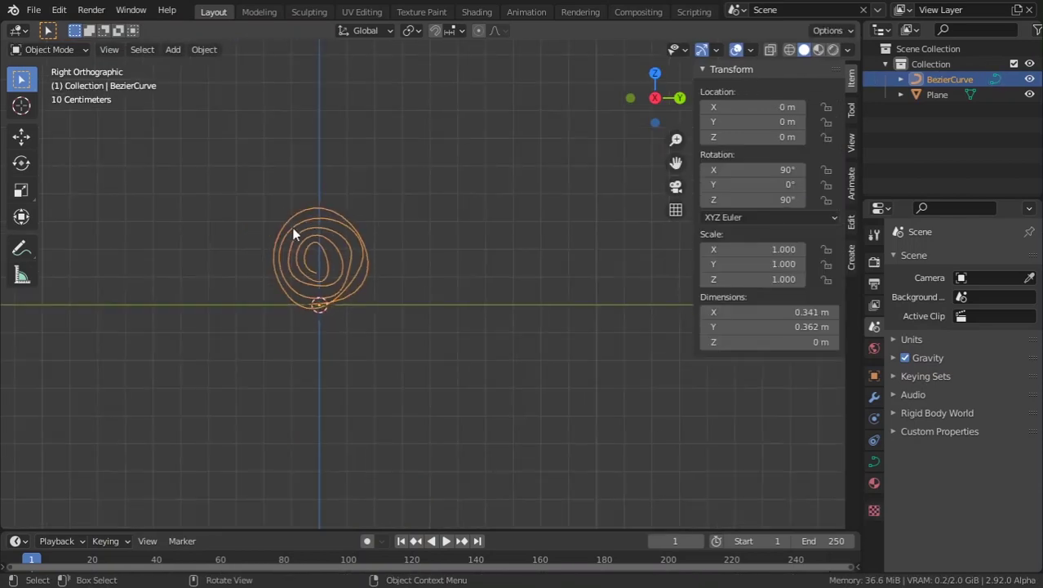
Slide the spiral's outer end point along global Y to about X -0.283 m, forming a straight lead-in
key(Tab)
scroll(291, 335, up, 3)
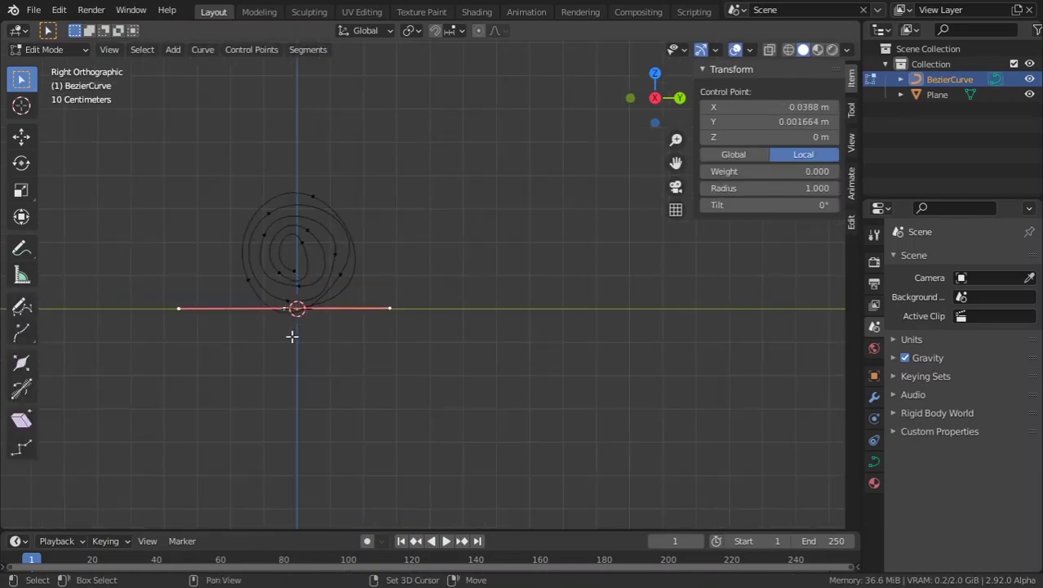
key(g)
key(x)
key(y)
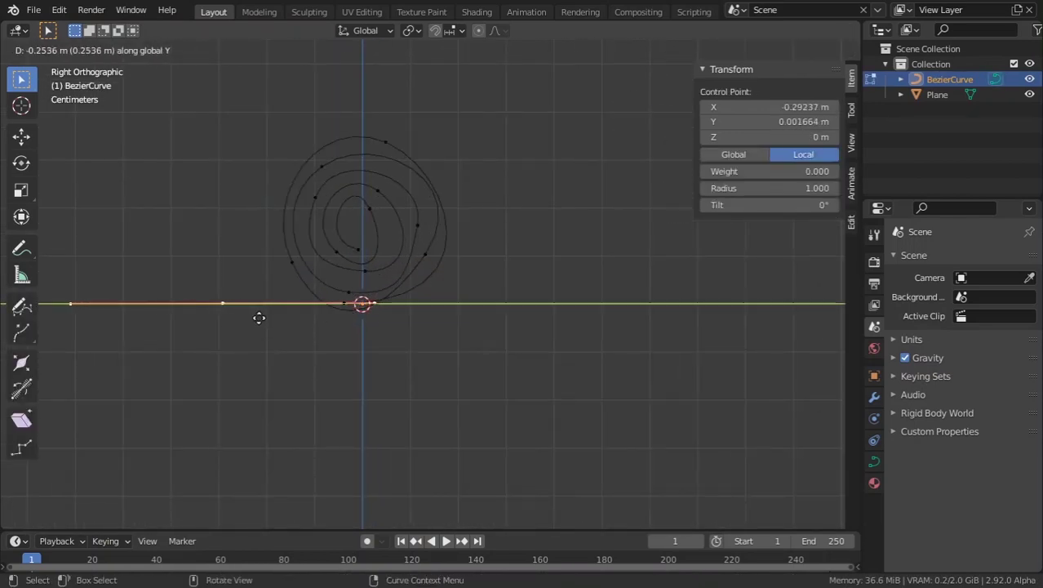
click(264, 319)
key(Tab)
middle_drag(302, 258, 415, 428)
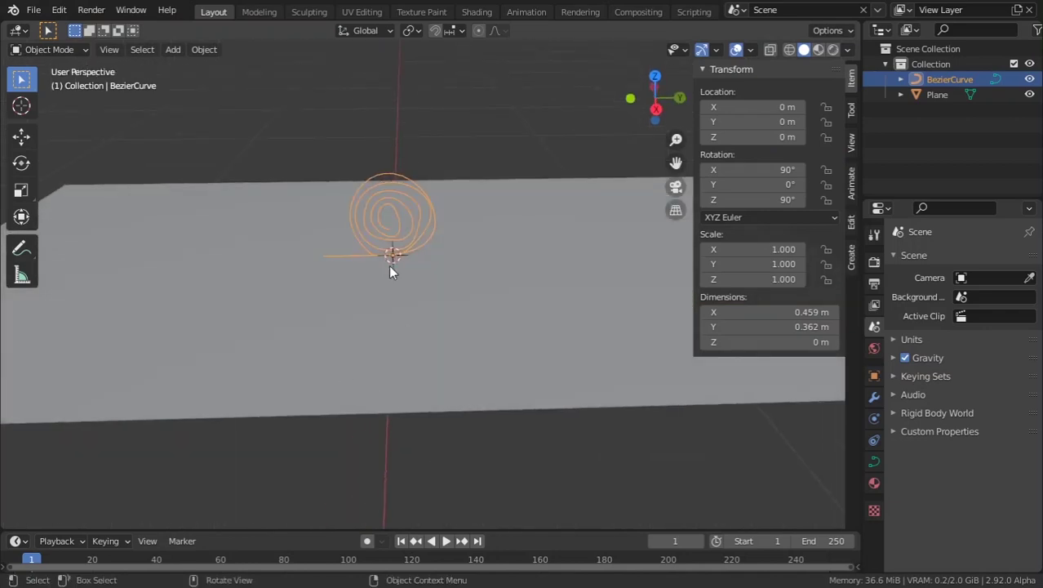
key(Tab)
key(Tab)
middle_drag(390, 273, 395, 287)
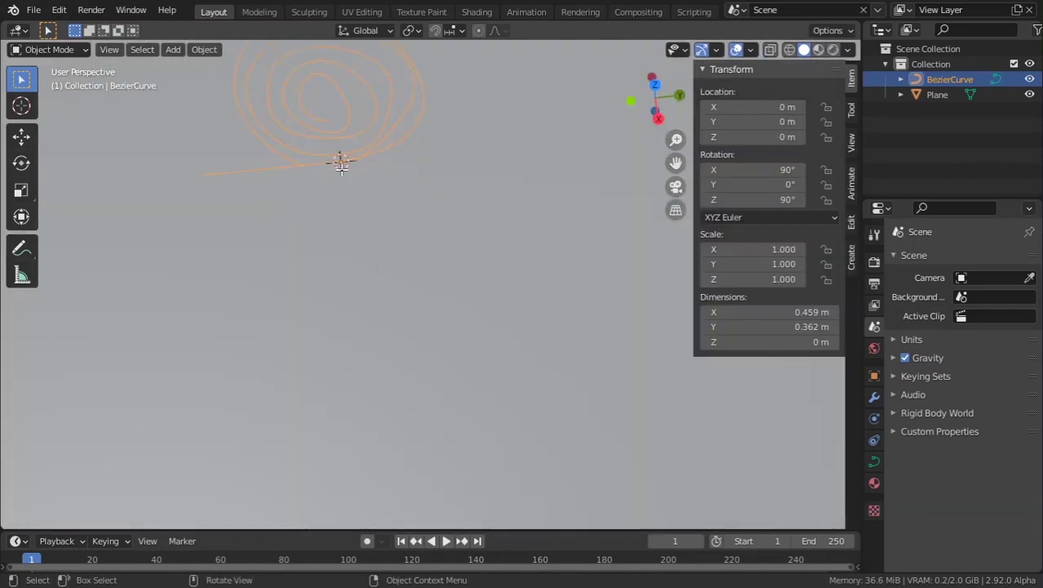
key(Tab)
key(g)
key(x)
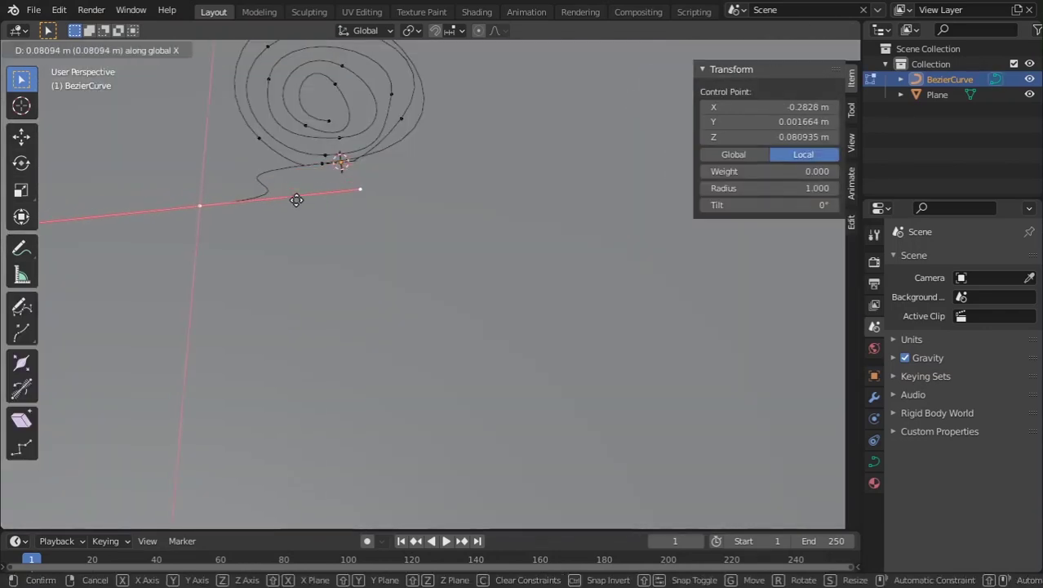
key(Escape)
Pull the outer end point farther along global Y, shorten its handles, and slide it partway back toward the spiral
key(g)
key(y)
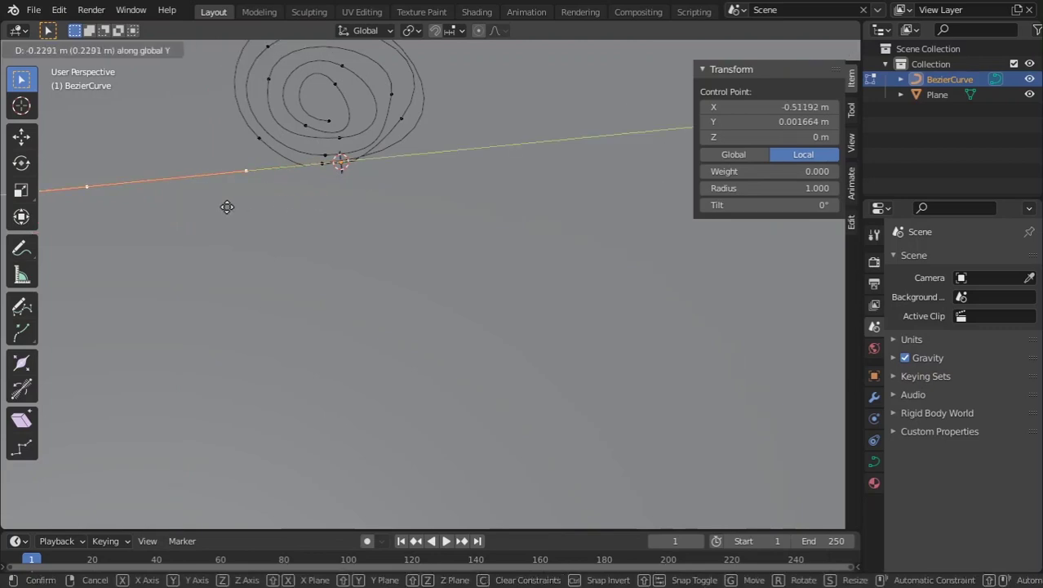
click(227, 207)
key(s)
key(Escape)
key(g)
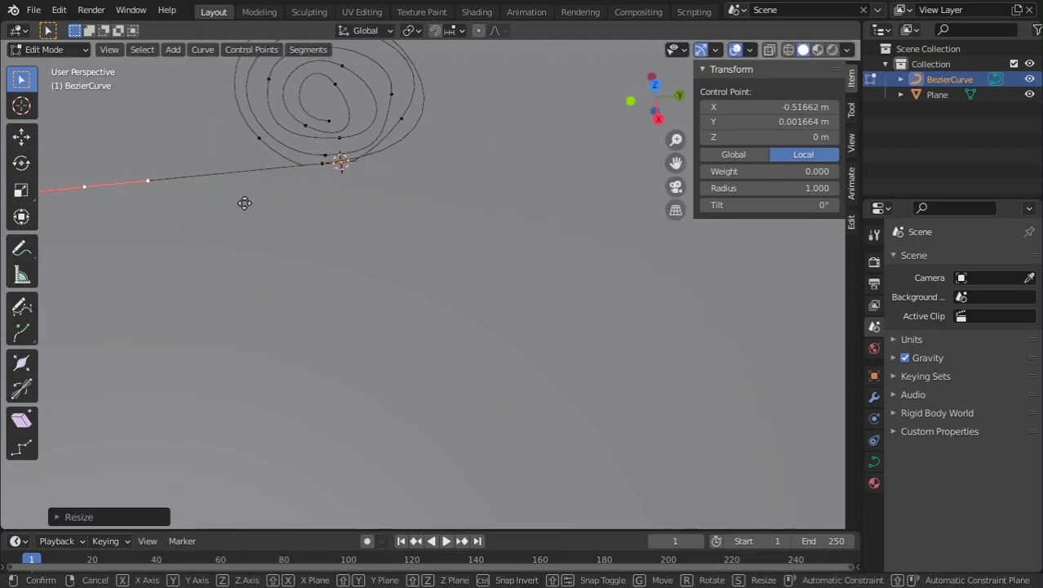
key(x)
click(341, 201)
key(Tab)
scroll(398, 309, down, 8)
middle_drag(398, 309, 344, 325)
click(337, 323)
click(387, 278)
click(416, 249)
click(345, 324)
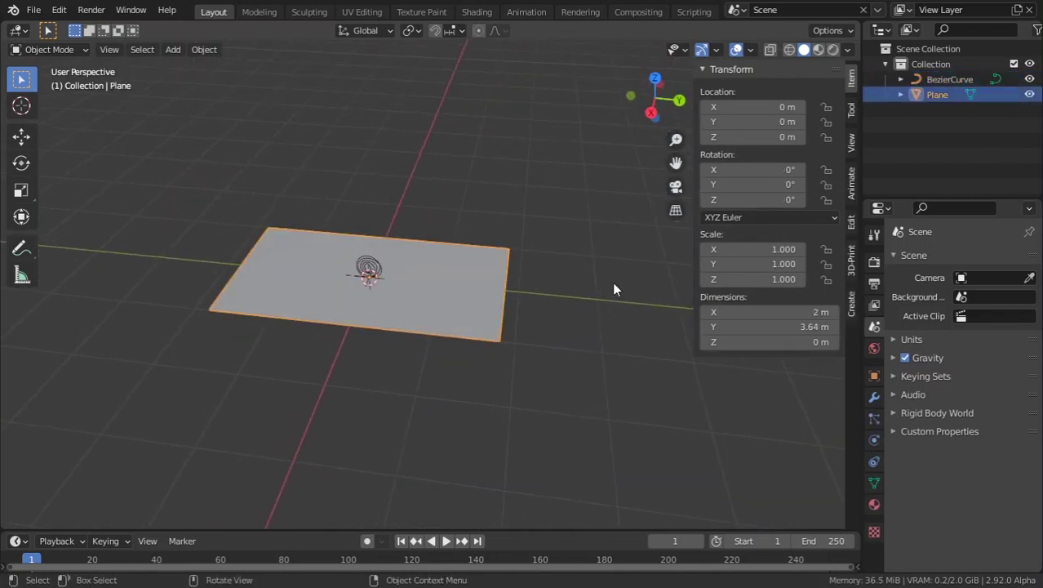
scroll(422, 279, up, 4)
click(390, 274)
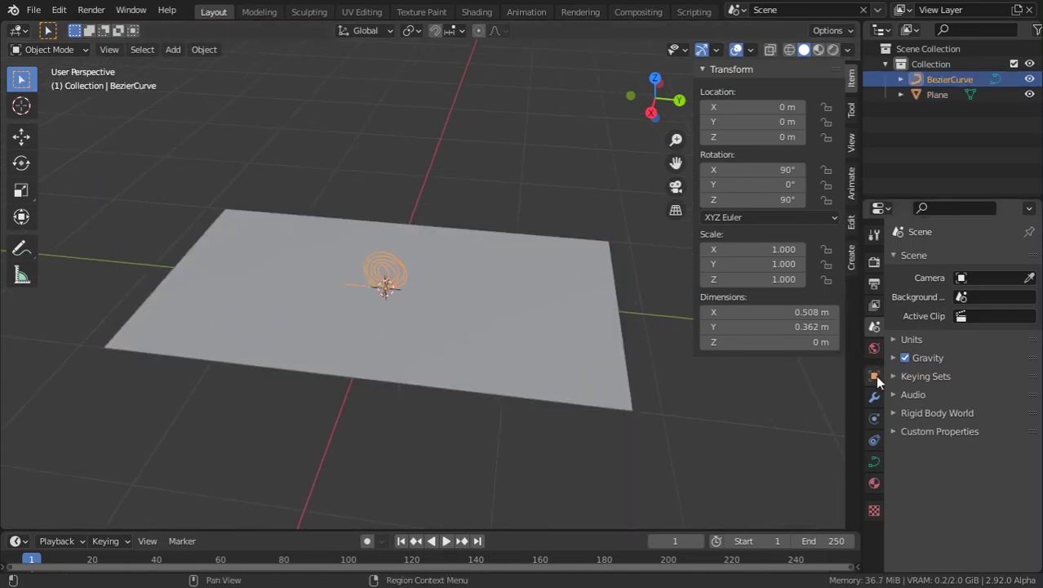
Add a Curve modifier to the plane and set the Bezier spiral as its curve object
click(874, 396)
click(920, 260)
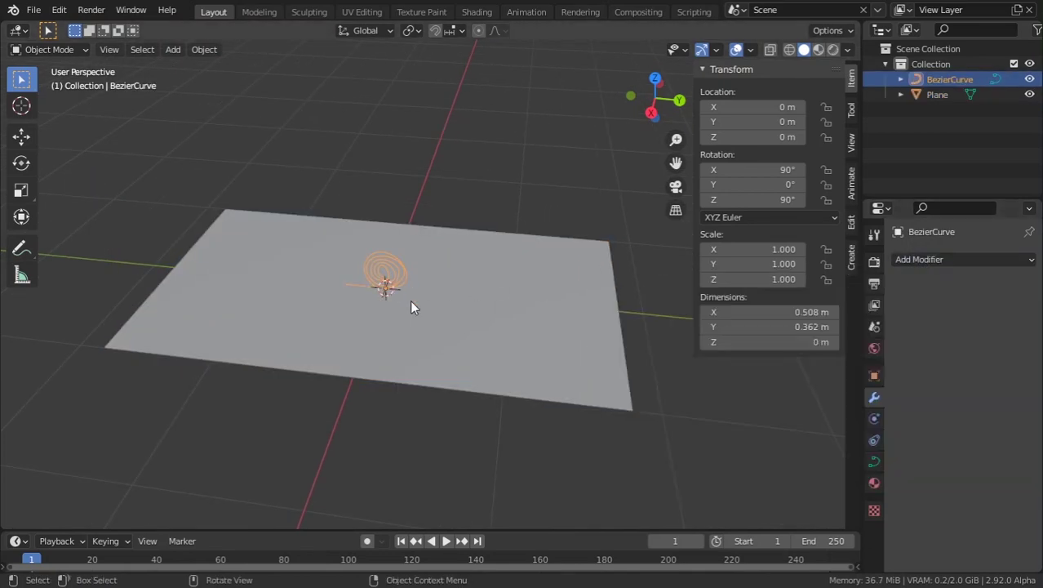
click(415, 302)
click(897, 260)
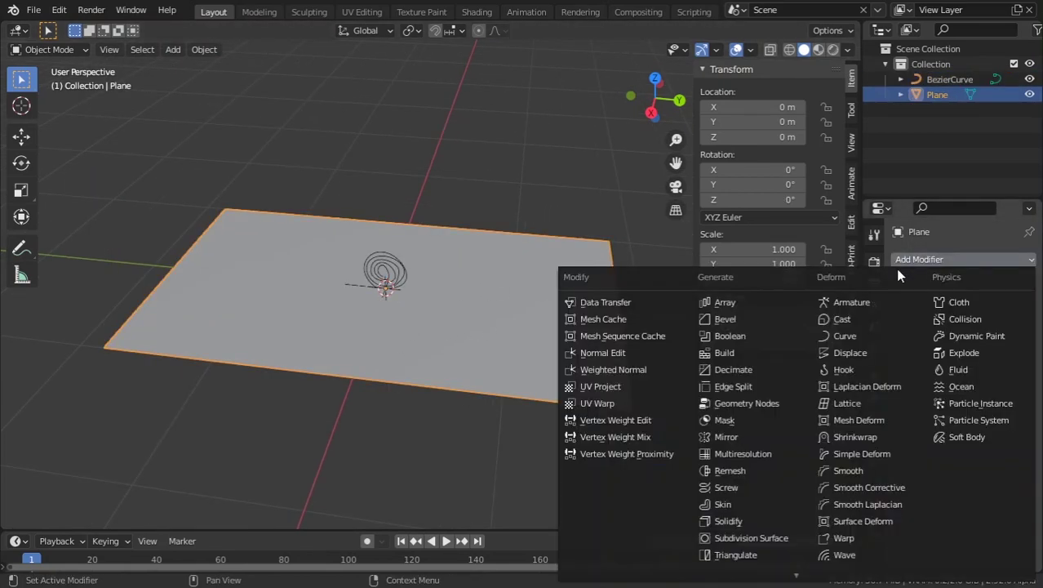
click(845, 336)
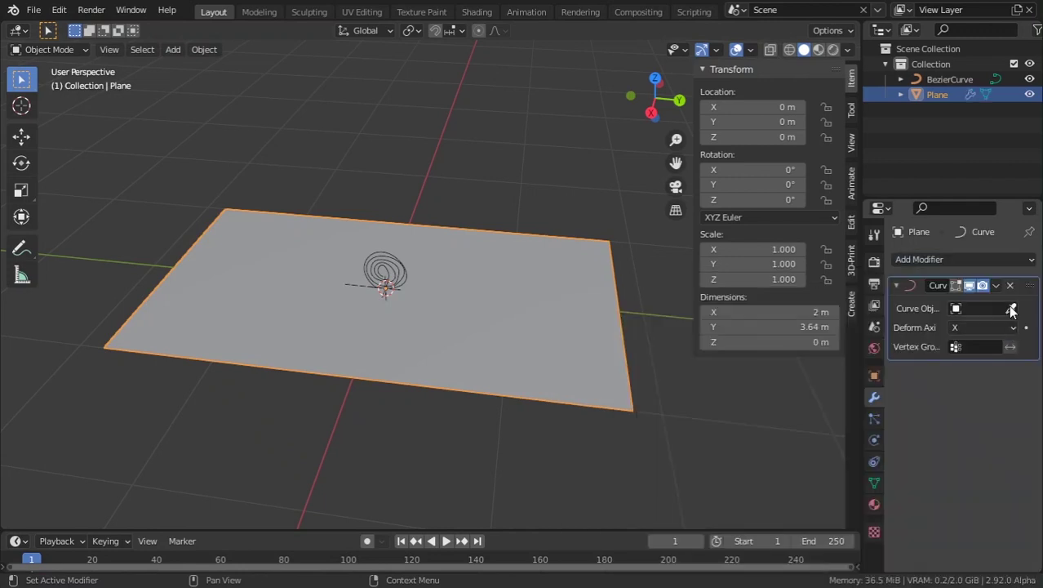
click(1011, 311)
click(398, 262)
middle_drag(396, 263, 442, 261)
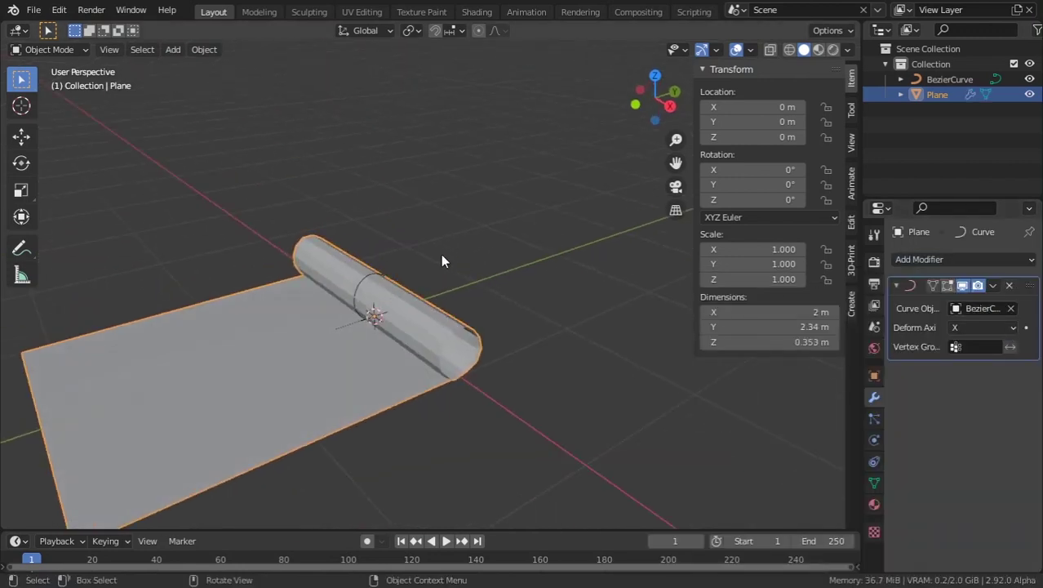
middle_drag(432, 324, 379, 269)
Try moving the plane along Y to test how it rolls along the spiral
click(379, 269)
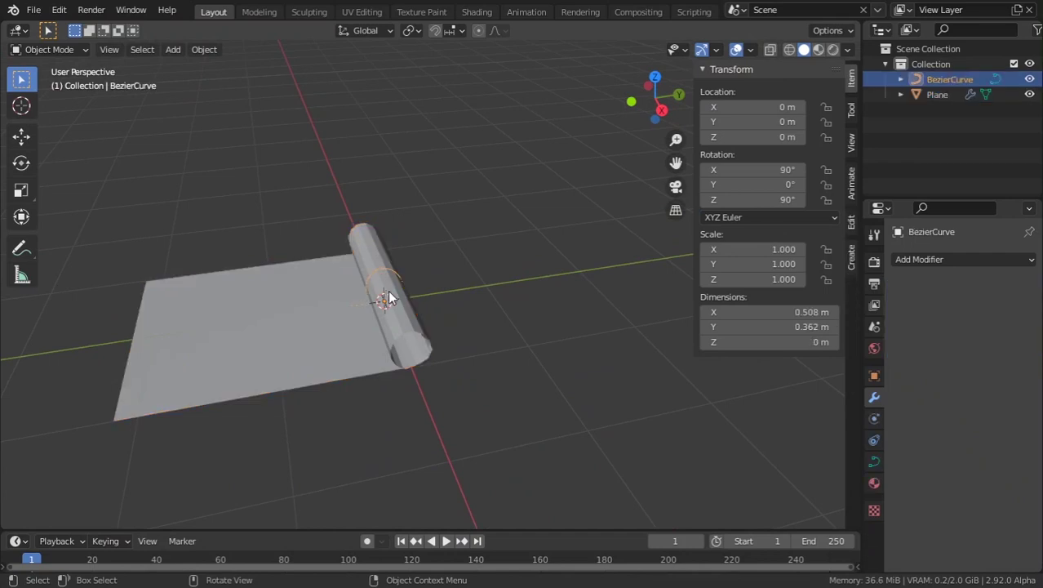
click(393, 326)
click(395, 326)
click(398, 328)
key(g)
key(y)
key(Escape)
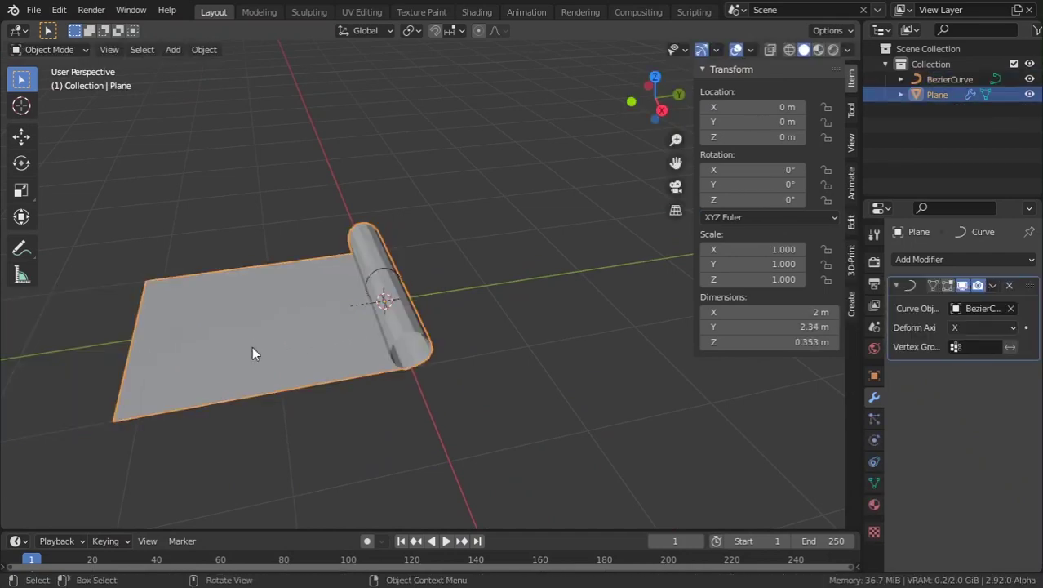
Try sliding the Bezier spiral along Y with the Move tool to test rolling the sheet
click(368, 312)
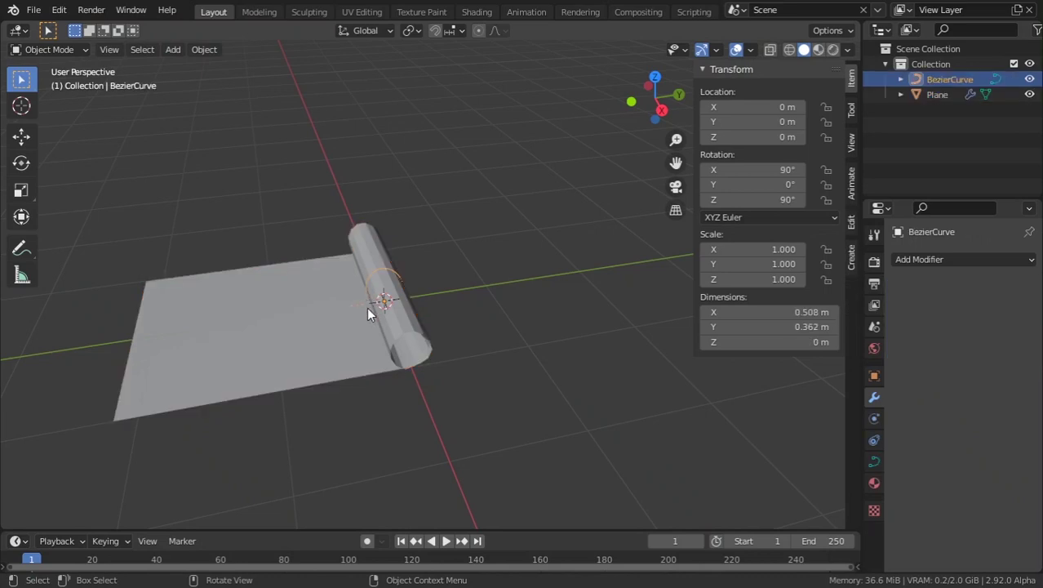
click(29, 139)
drag(453, 295, 212, 316)
key(Escape)
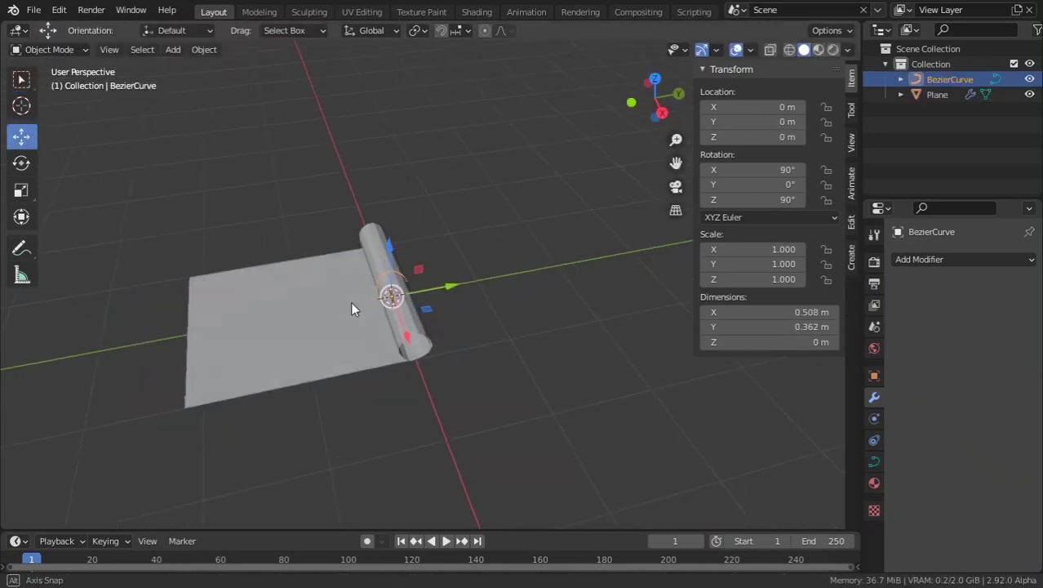
Move the Bezier spiral along global Y to about 1.63 m, past the edge of the sheet
drag(453, 277, 643, 247)
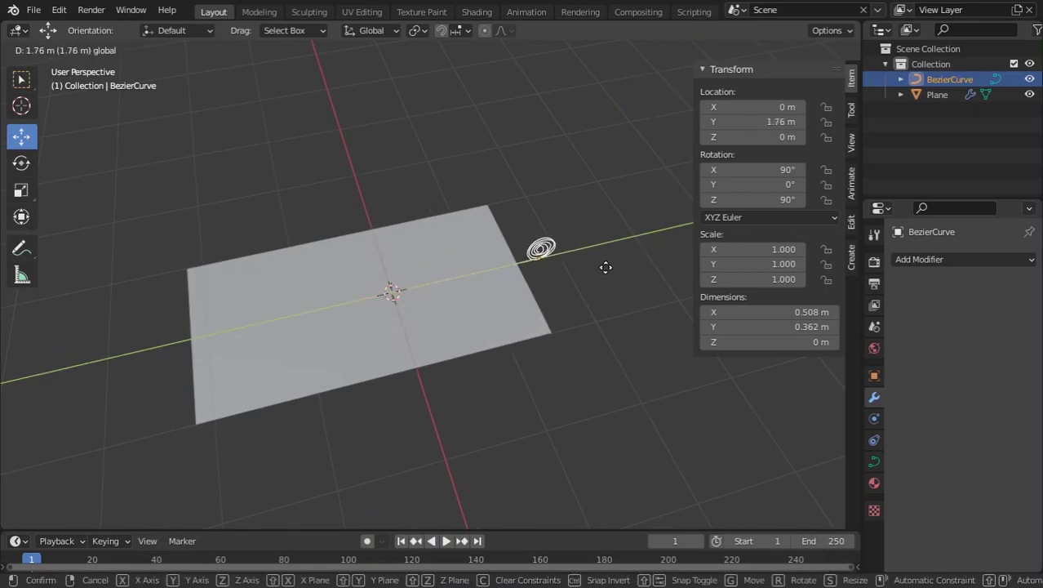
drag(606, 267, 587, 299)
key(Escape)
Apply rotation and scale to the plane and the Bezier spiral together
key(Tab)
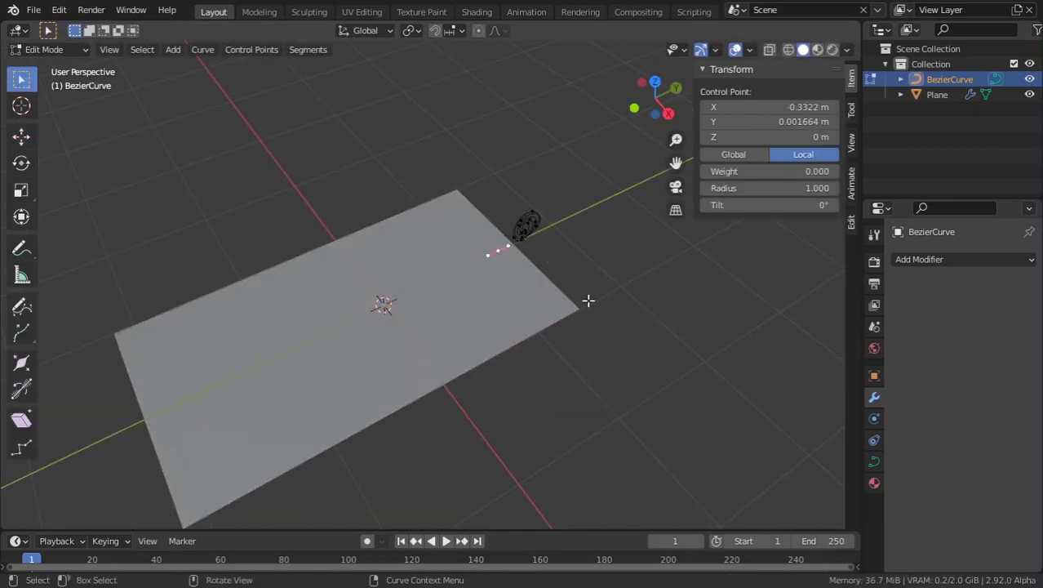
key(Tab)
click(534, 316)
shift+click(526, 228)
key(ctrl+a)
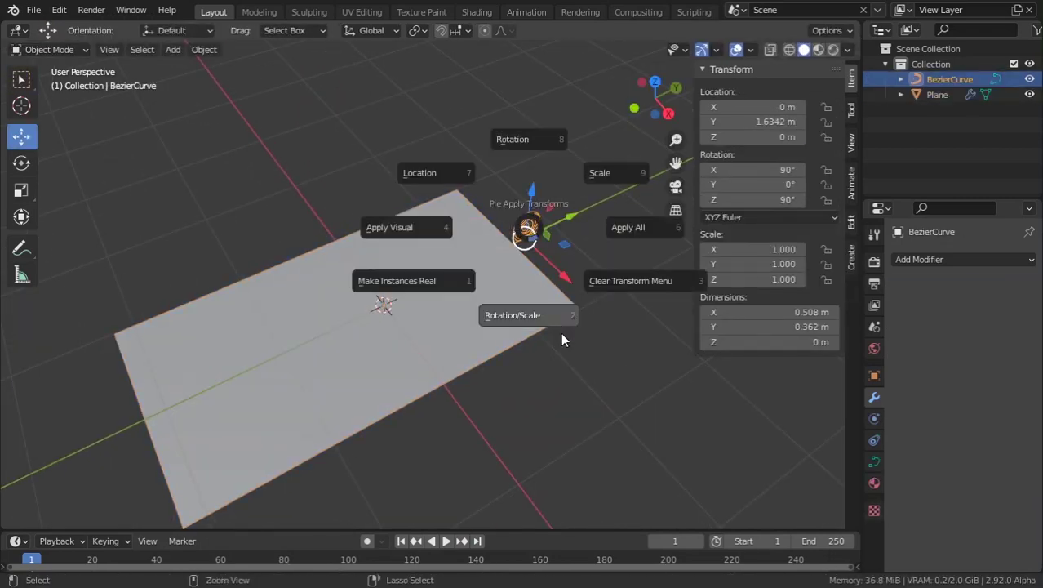
click(561, 339)
middle_drag(557, 328, 562, 263)
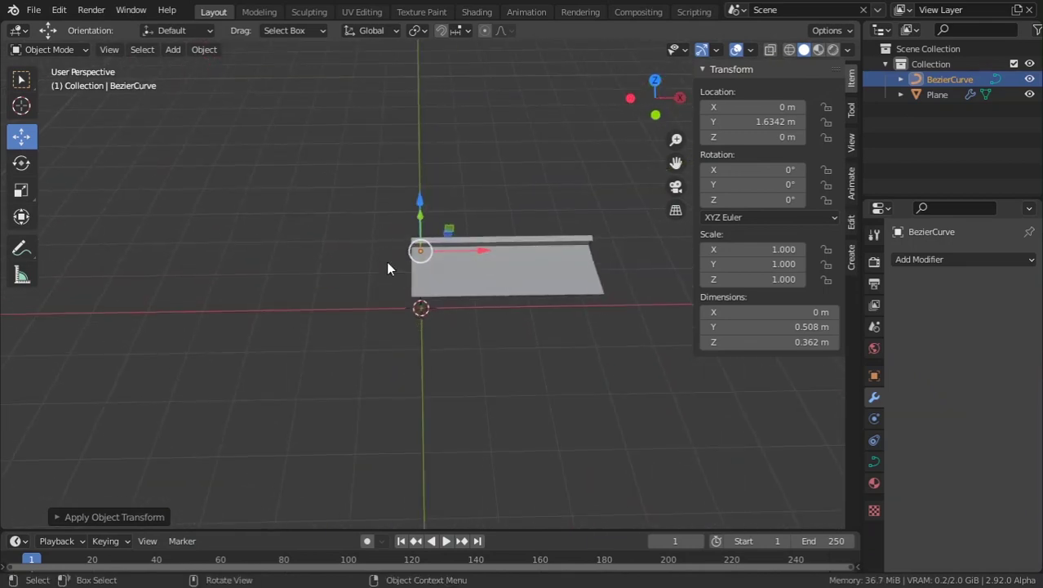
middle_drag(388, 268, 483, 318)
key(ctrl+a)
key(Escape)
click(562, 337)
middle_drag(613, 355, 563, 351)
key(Tab)
key(Tab)
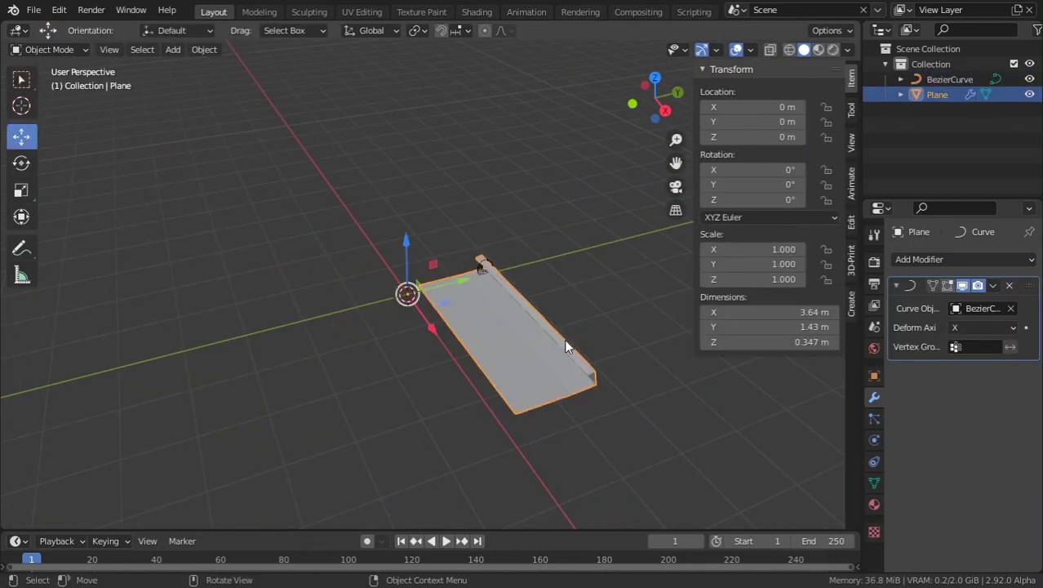
Try sliding the Bezier spiral along Y while the plane deforms along the X axis
click(479, 269)
middle_drag(451, 305, 497, 314)
click(481, 314)
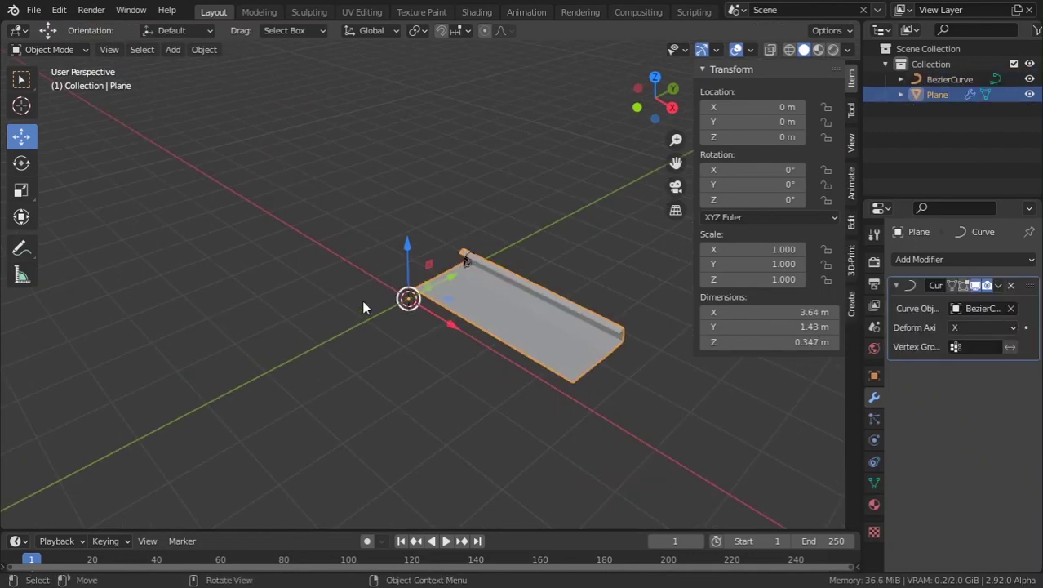
scroll(443, 285, up, 2)
click(473, 255)
drag(514, 245, 439, 307)
right_click(439, 307)
Try Y and -Y as the deform axis of the plane's Curve modifier
click(523, 282)
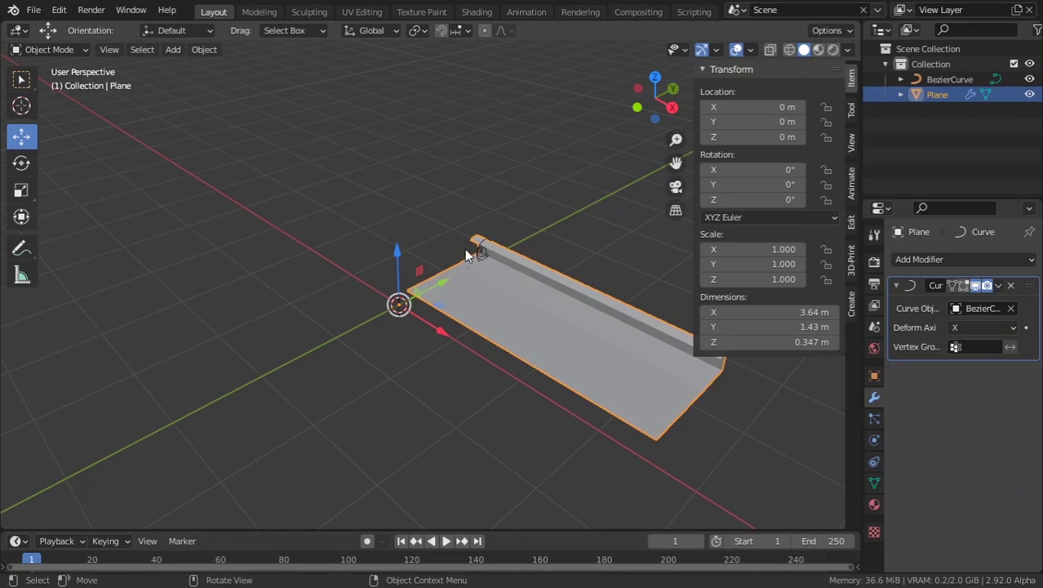
click(980, 329)
click(946, 362)
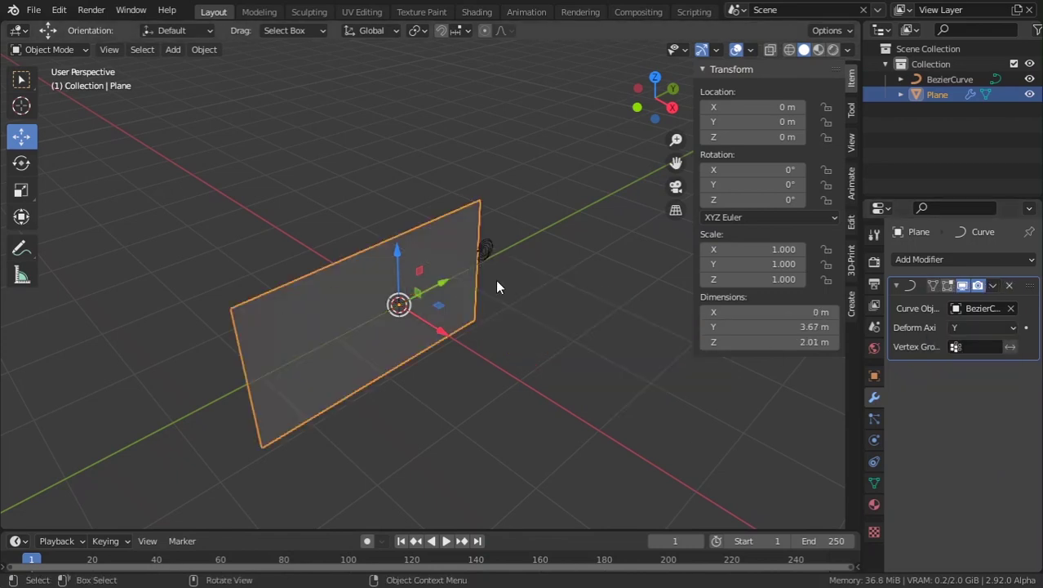
click(983, 327)
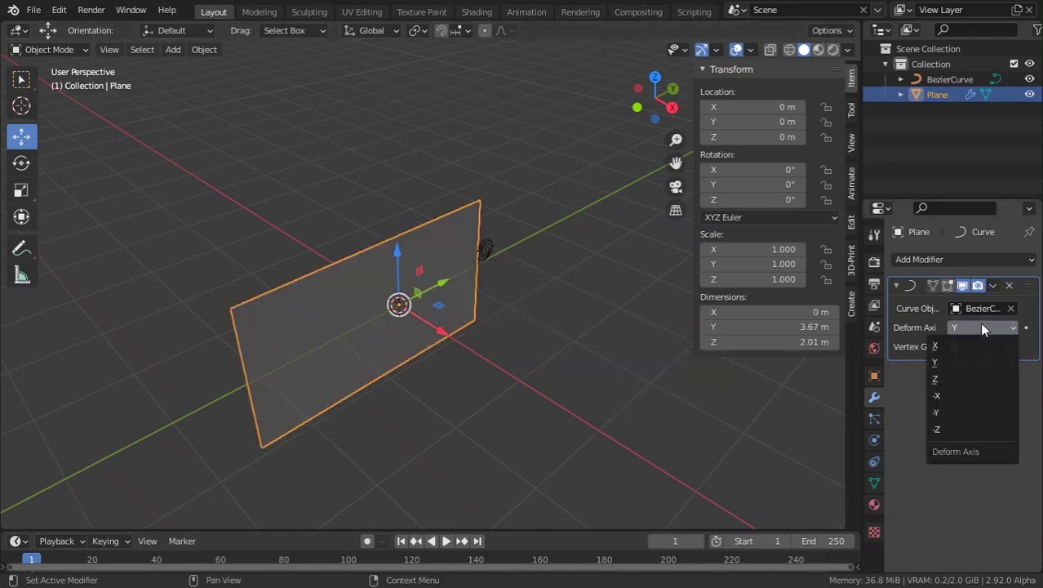
click(952, 410)
Try sliding the Bezier spiral along Y to test rolling the sheet with the -Y deform axis
click(478, 268)
scroll(484, 265, up, 3)
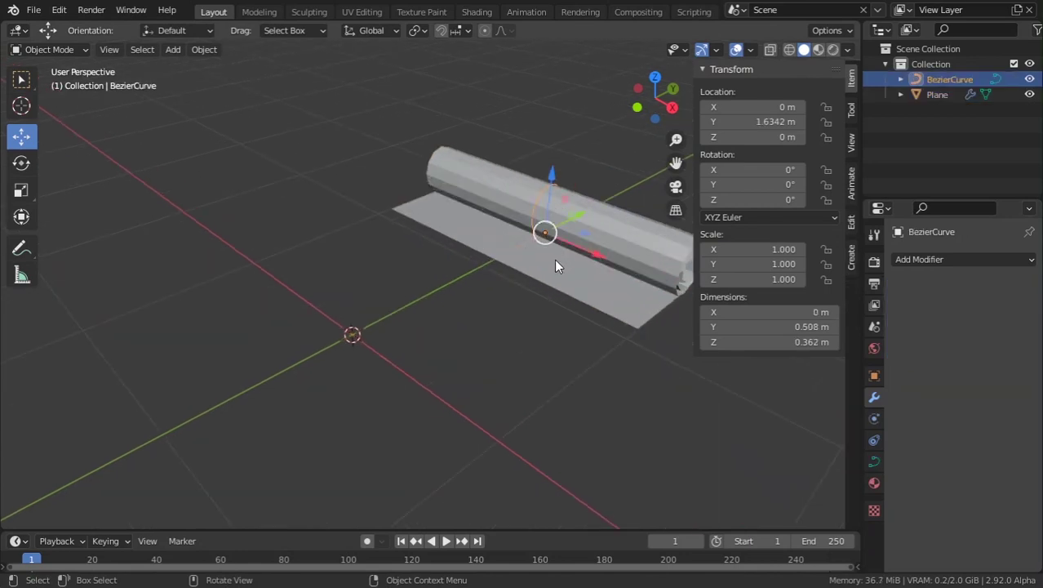
middle_drag(554, 259, 512, 285)
scroll(512, 285, down, 3)
click(587, 261)
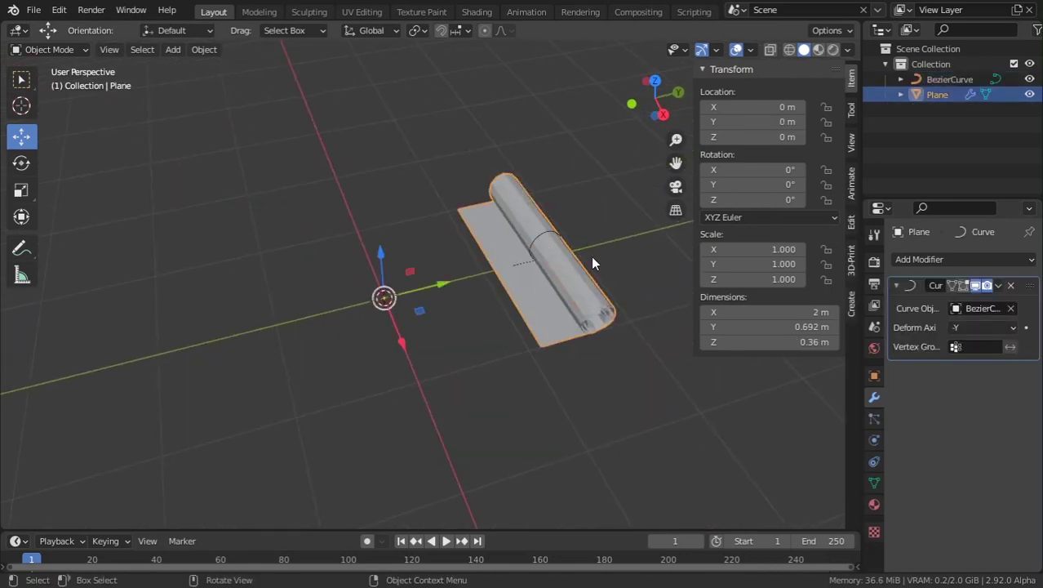
click(538, 270)
key(g)
key(y)
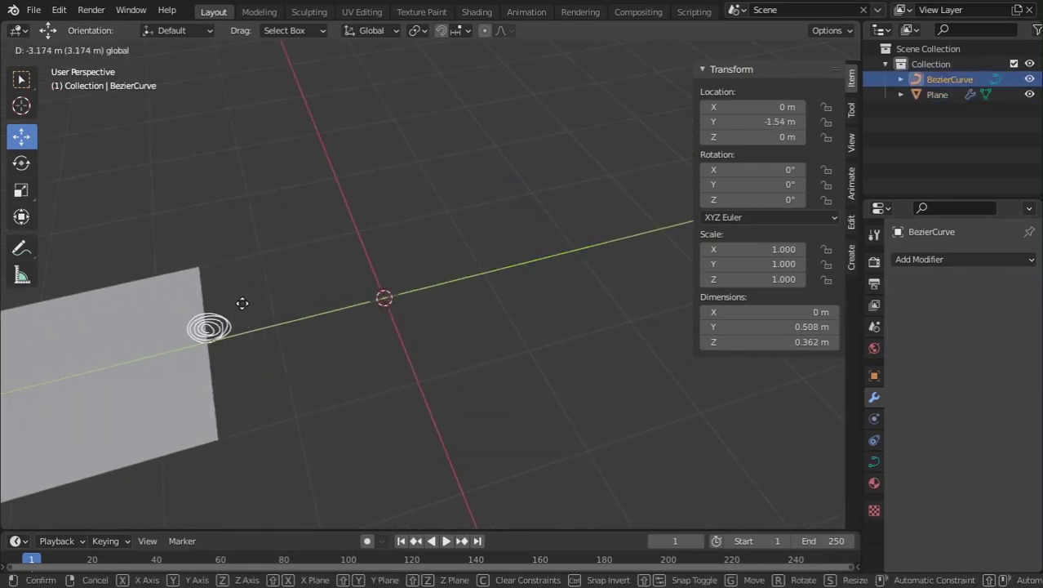
right_click(446, 299)
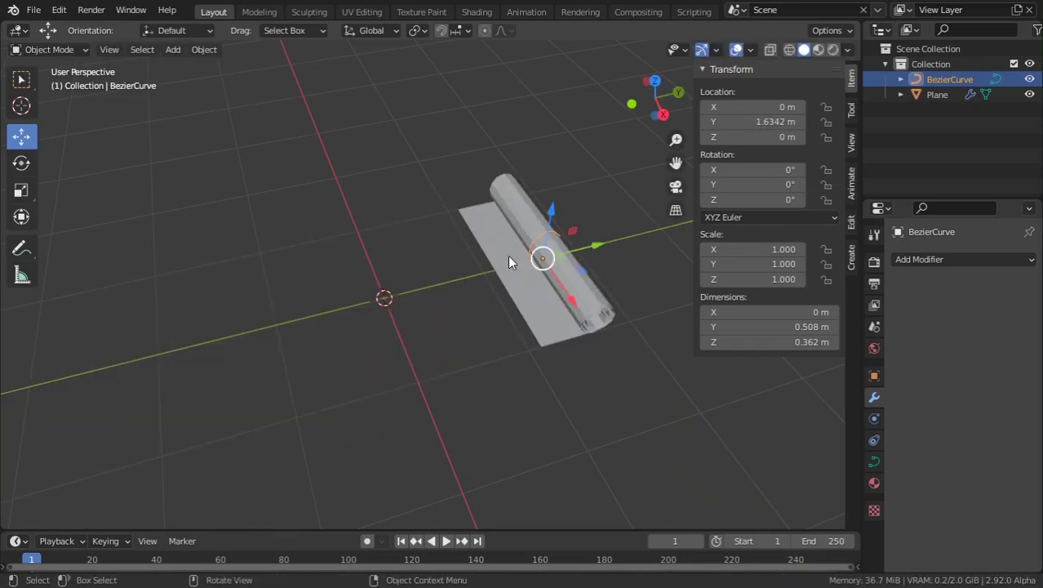
Try the -Z deform axis on the plane's Curve modifier and set it to Y instead
click(513, 282)
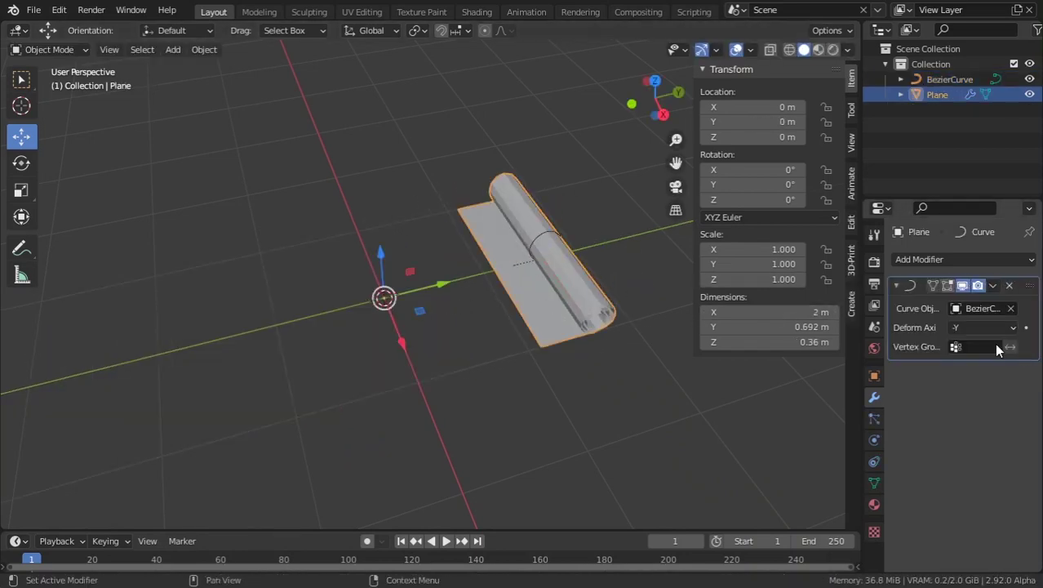
click(975, 327)
click(941, 430)
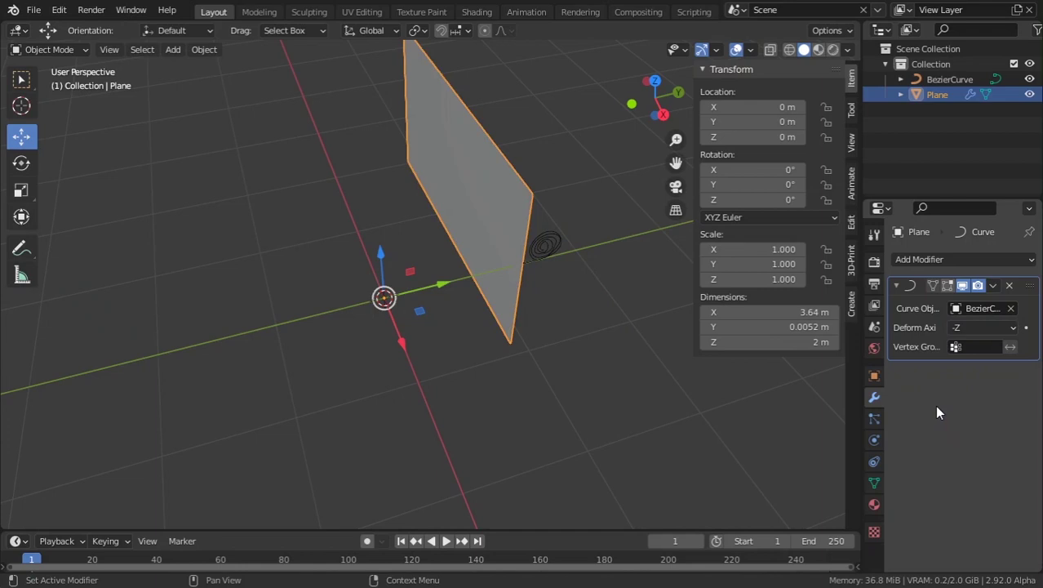
click(977, 329)
click(955, 362)
Try moving the Bezier spiral along Y to test the sheet with the Y deform axis
click(545, 245)
key(g)
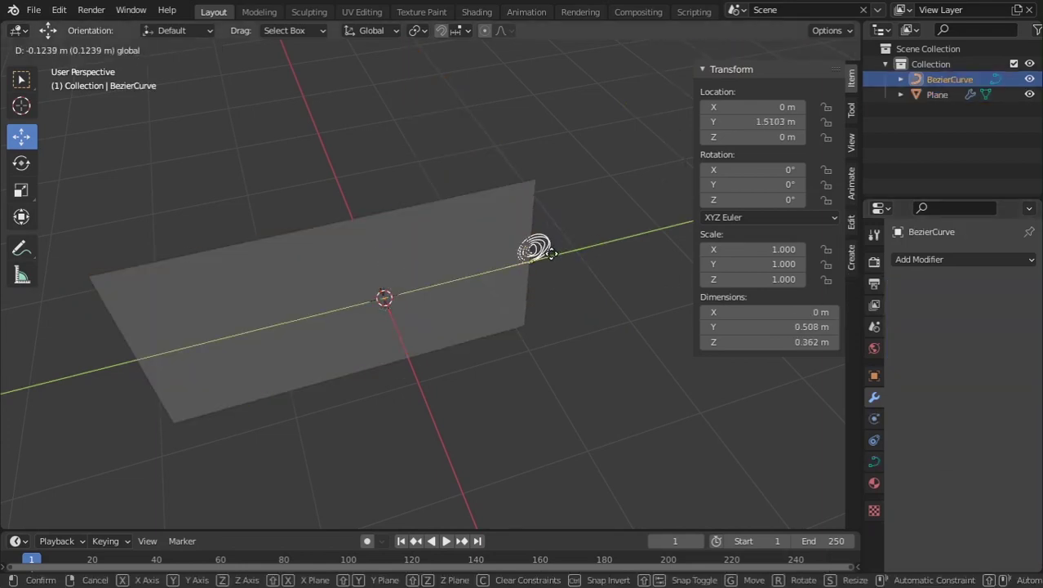
right_click(412, 288)
click(489, 289)
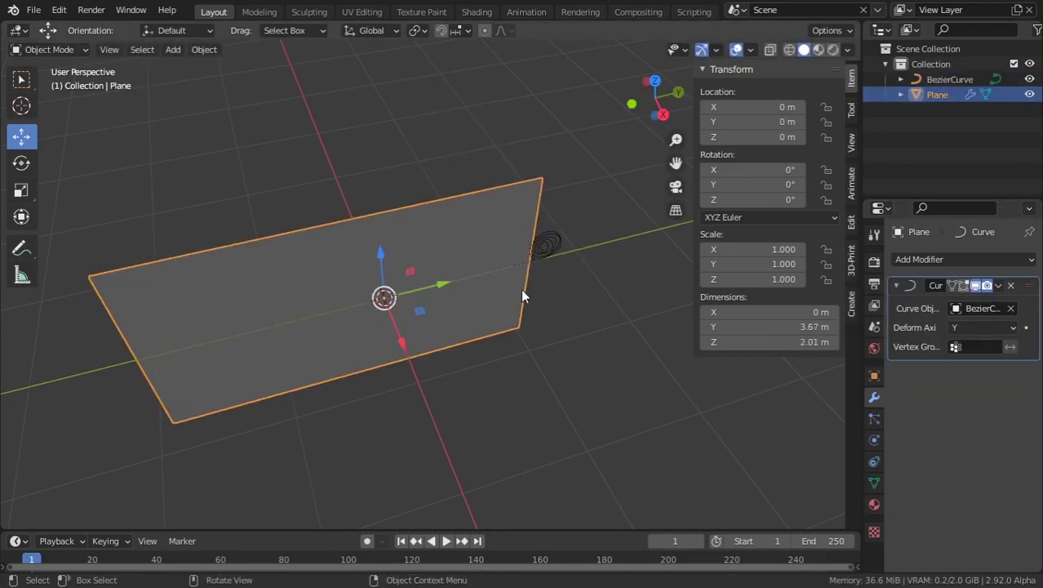
scroll(522, 278, down, 1)
click(522, 258)
scroll(565, 287, up, 2)
shift+middle_drag(565, 289, 459, 314)
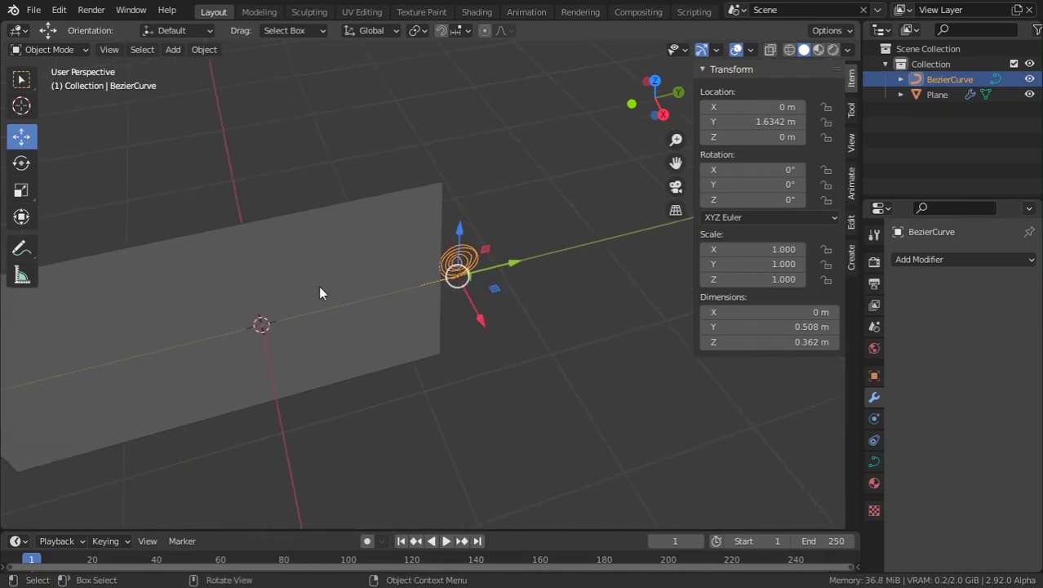
click(320, 288)
scroll(392, 327, down, 2)
middle_drag(418, 341, 455, 302)
scroll(343, 295, up, 2)
key(a)
key(Tab)
key(Tab)
Tilt all control points of the Bezier spiral by 90° in Edit Mode and return to Object Mode
click(385, 343)
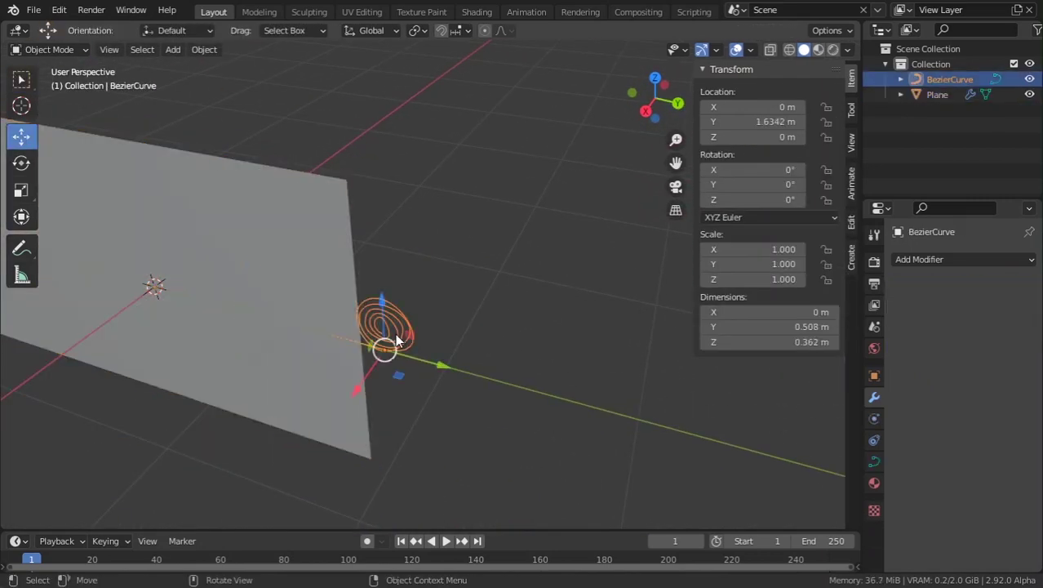
key(Tab)
key(a)
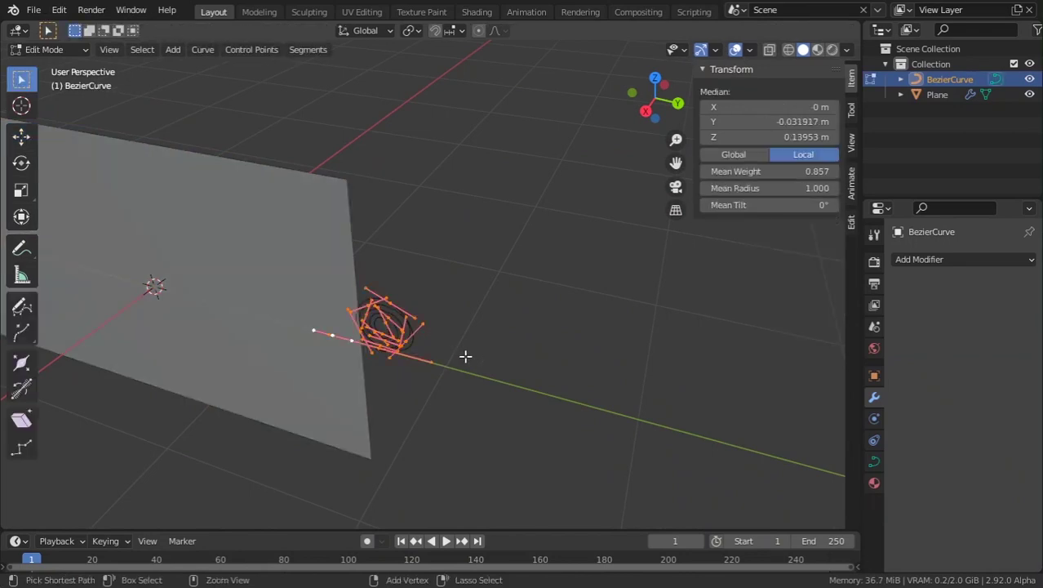
key(ctrl+t)
text(90)
key(Return)
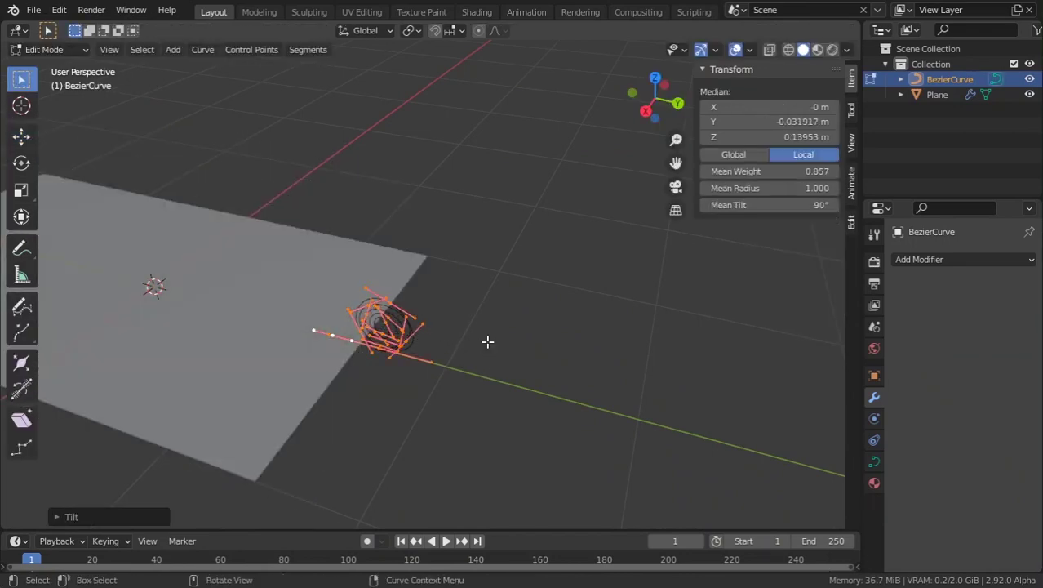
key(Tab)
Slide the tilted Bezier spiral along Y to about -2.26 m to roll up the sheet
key(g)
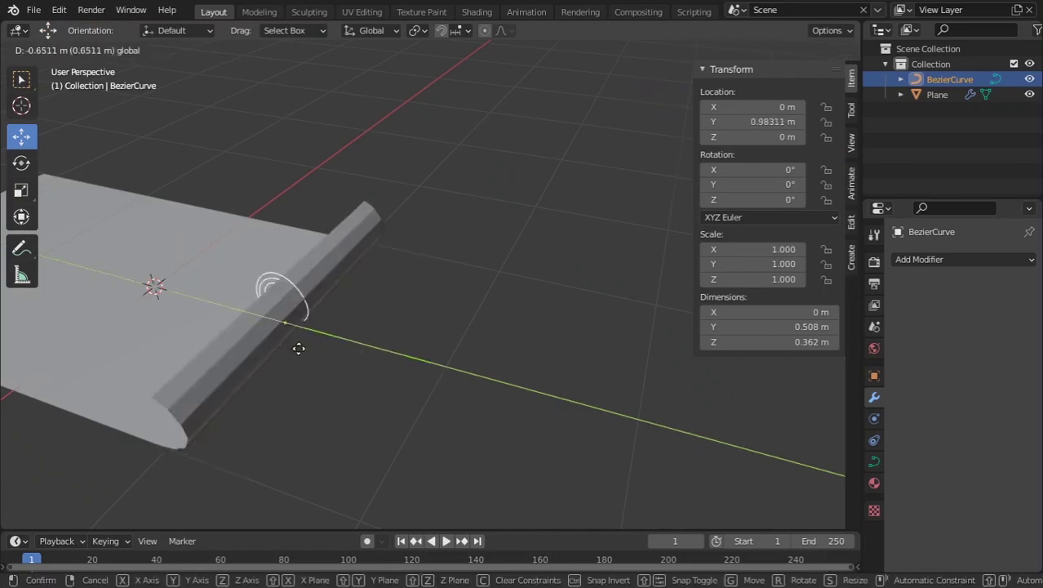
key(Escape)
middle_drag(298, 356, 589, 321)
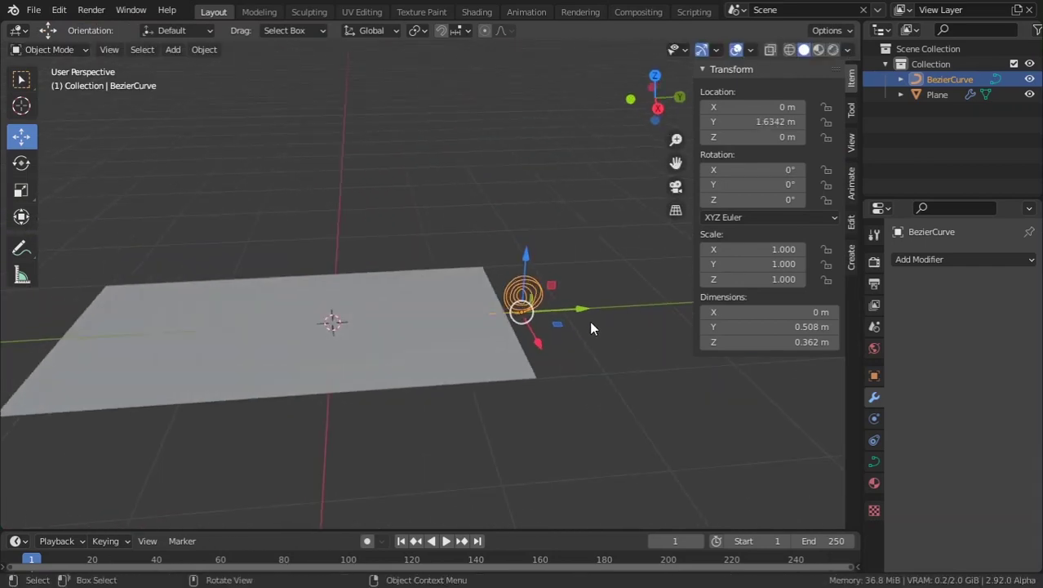
key(g)
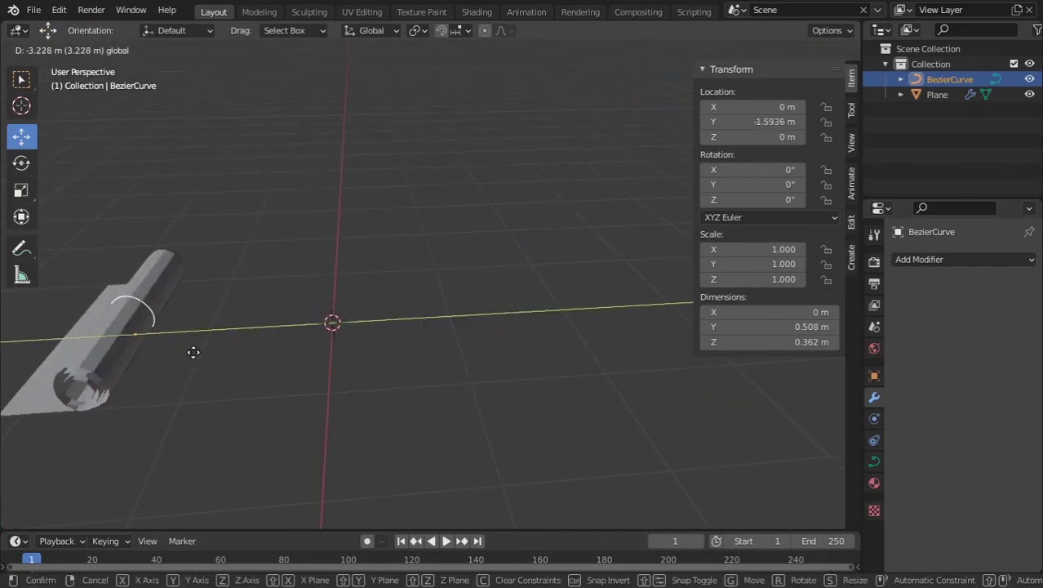
click(101, 364)
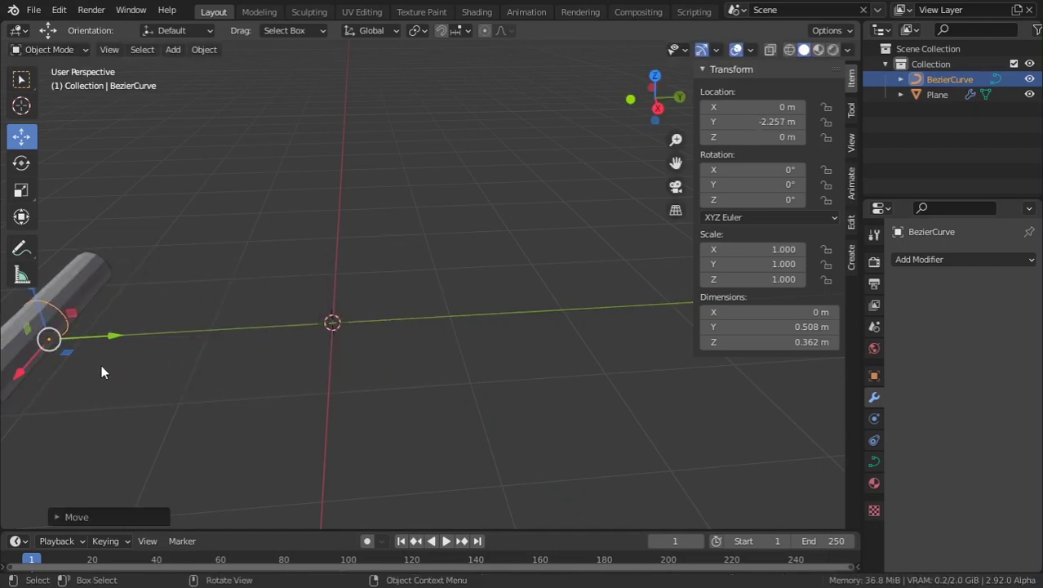
middle_drag(101, 364, 380, 333)
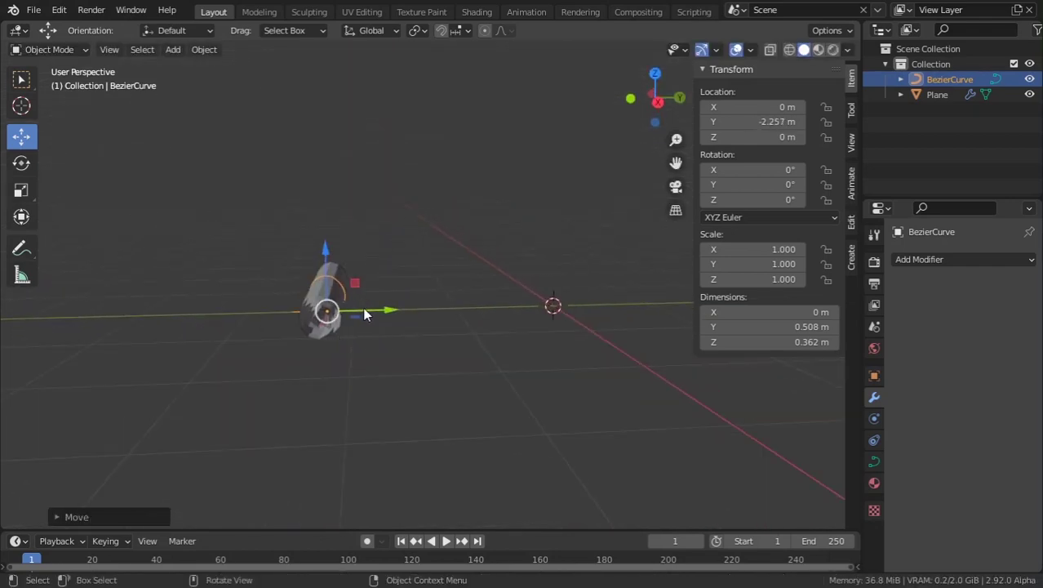
Slide the Bezier spiral back along positive Y beyond the sheet to unroll it
drag(369, 317, 644, 355)
right_click(644, 355)
middle_drag(644, 355, 470, 372)
drag(399, 305, 634, 332)
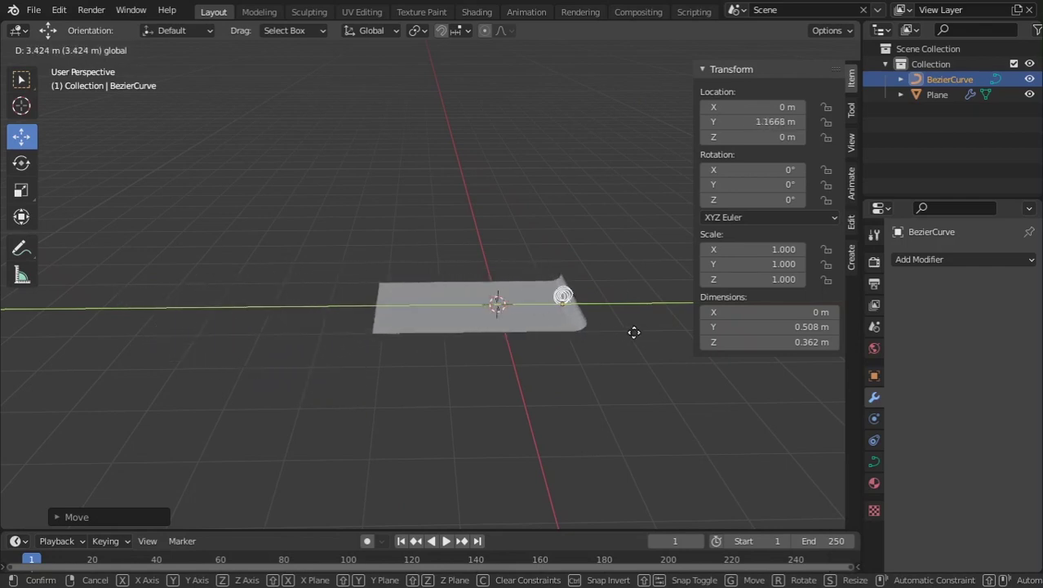
click(675, 337)
Roll the sheet up again by sliding the Bezier spiral along Y to about -2 m
middle_drag(605, 338, 508, 352)
click(507, 352)
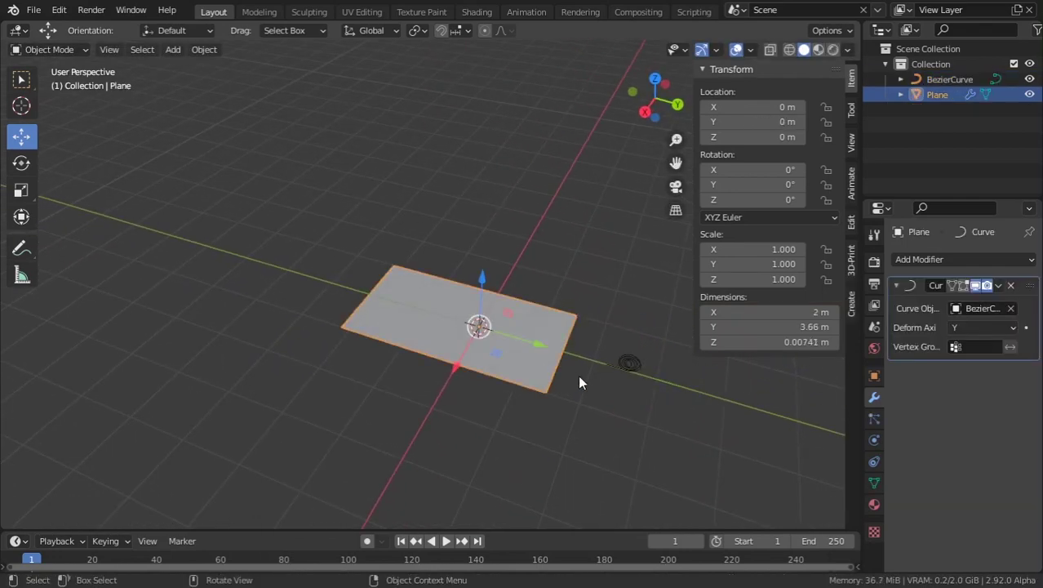
middle_drag(580, 382, 613, 395)
scroll(642, 343, up, 3)
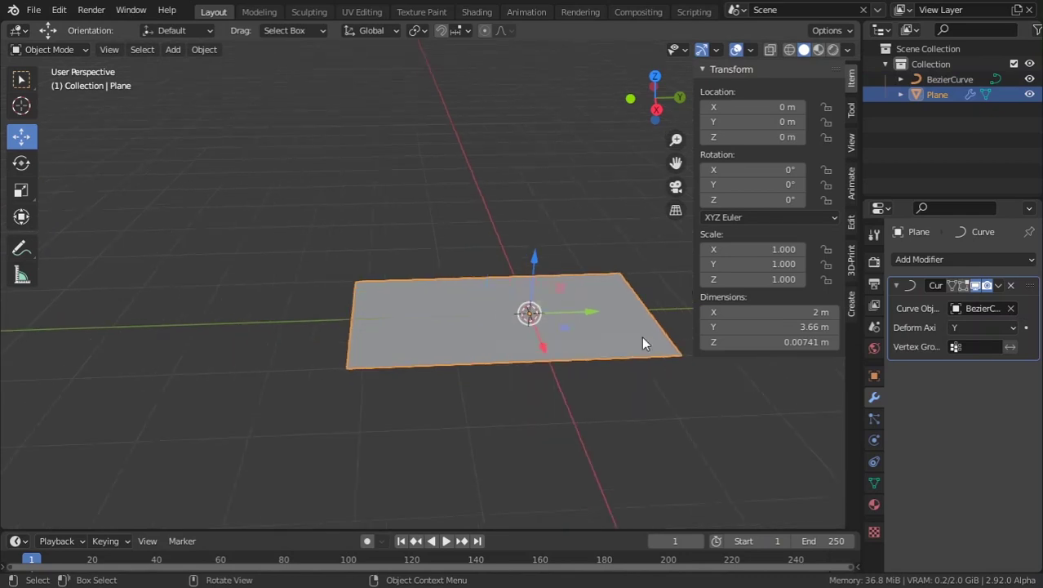
scroll(571, 318, down, 2)
middle_drag(520, 314, 558, 328)
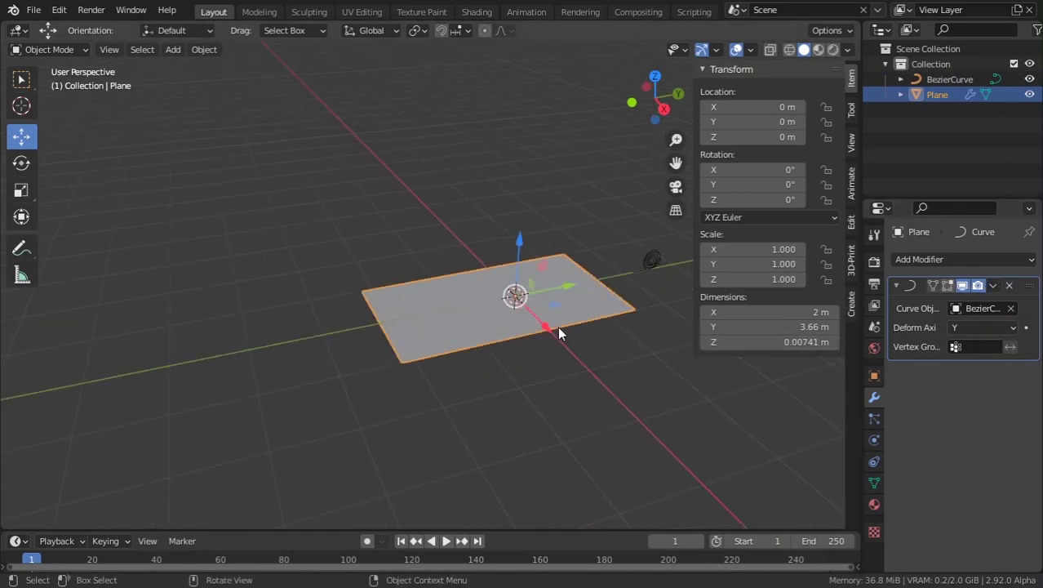
click(666, 271)
drag(682, 270, 412, 302)
middle_drag(412, 303, 474, 333)
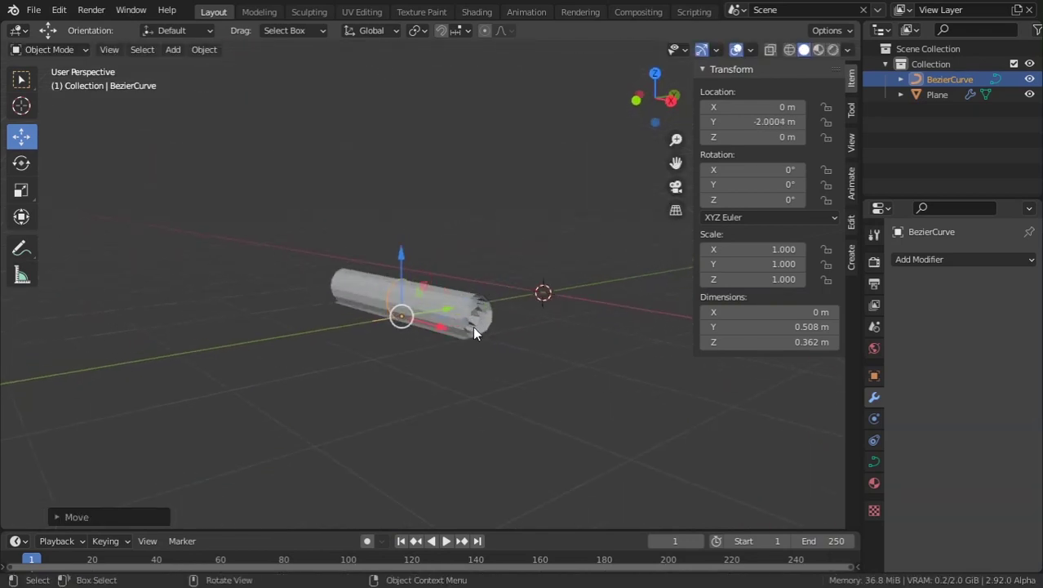
Unroll the sheet by sliding the Bezier spiral along Y to about 1.99 m
middle_drag(346, 280, 396, 330)
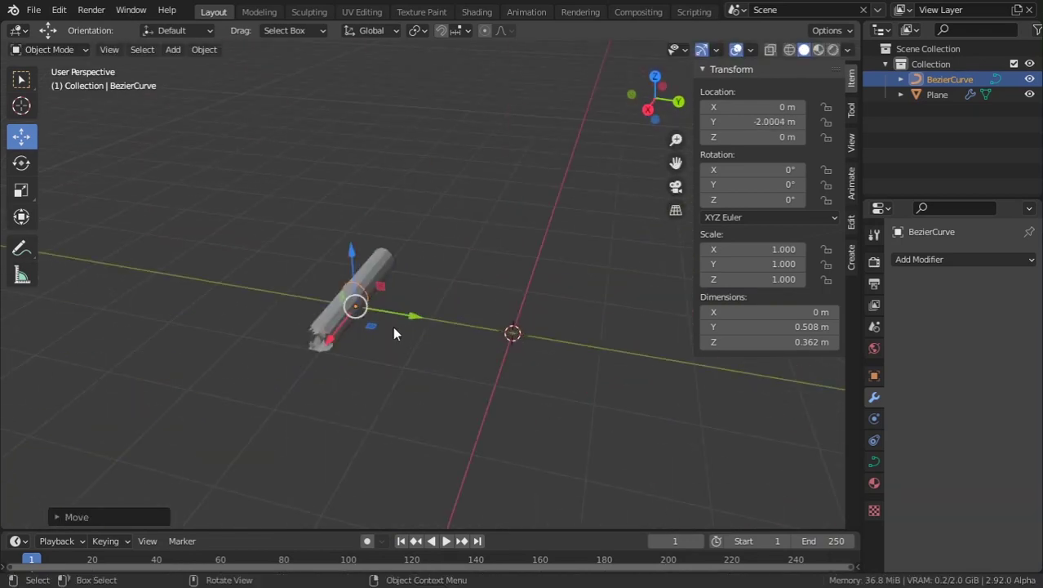
drag(396, 331, 709, 386)
click(747, 399)
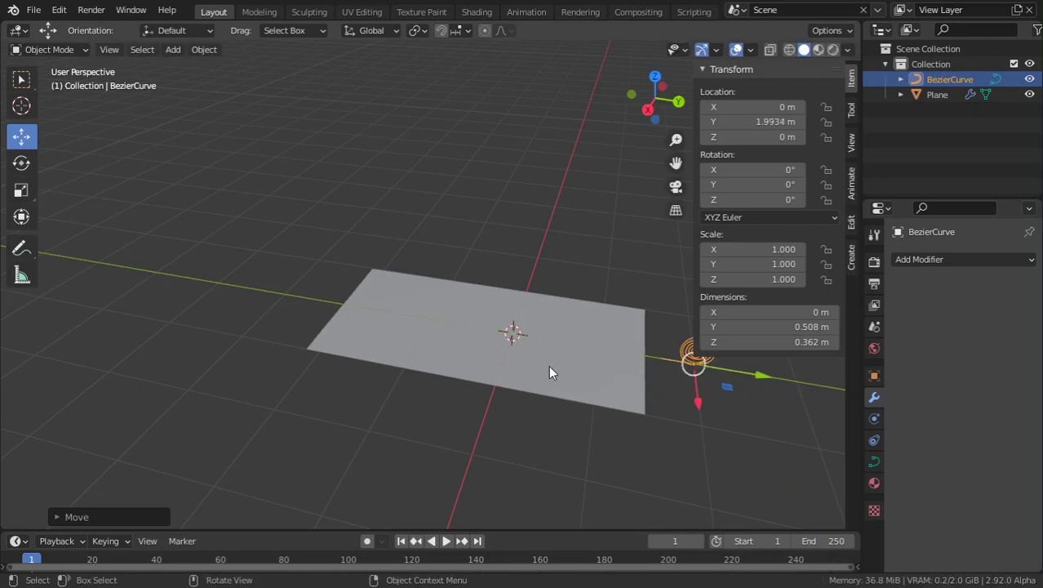
Add a cube mesh at the origin and scale it along X to about 2.09 m wide
click(552, 368)
middle_drag(552, 368, 546, 335)
key(shift+a)
mouse_move(526, 275)
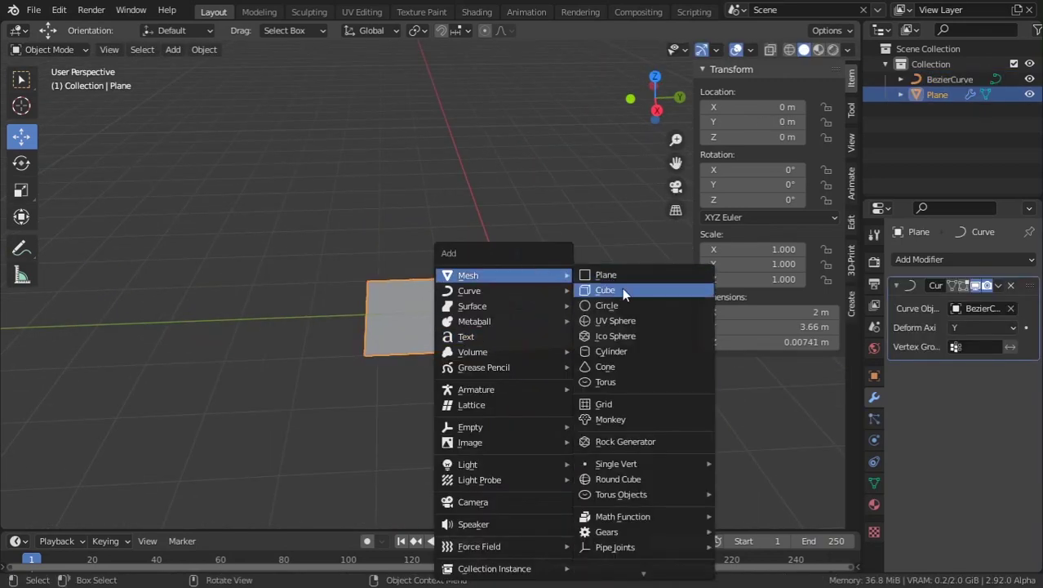
click(624, 292)
key(s)
key(x)
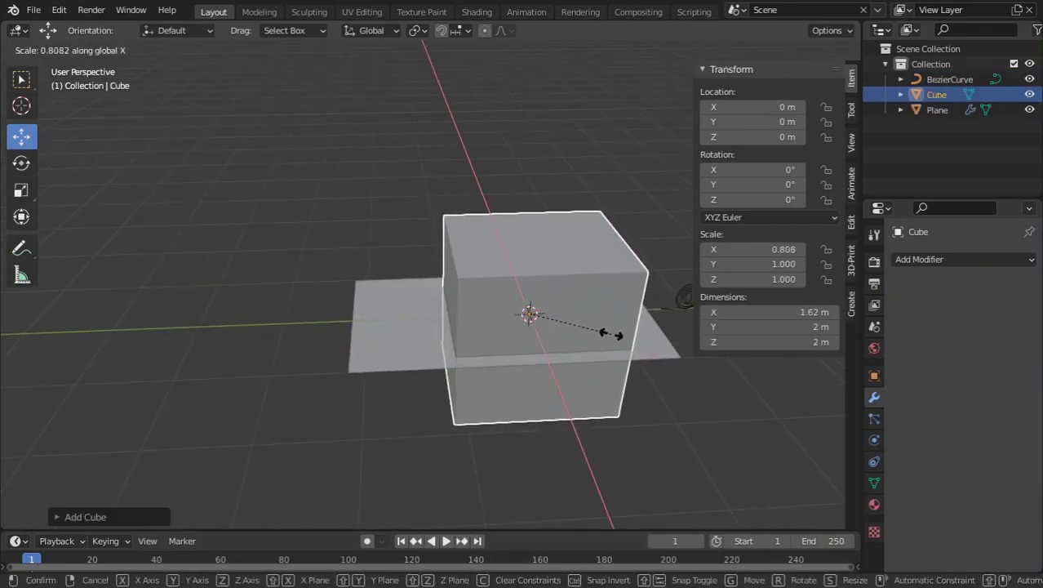
click(628, 343)
Stretch the cube along Y to about 2.86 m long
middle_drag(629, 343, 517, 314)
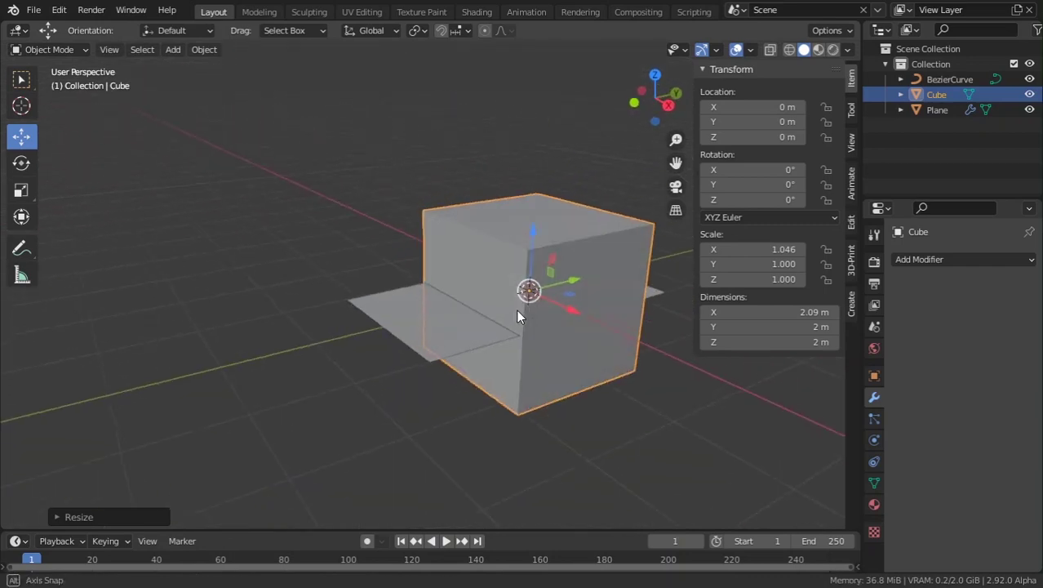
key(s)
key(x)
key(y)
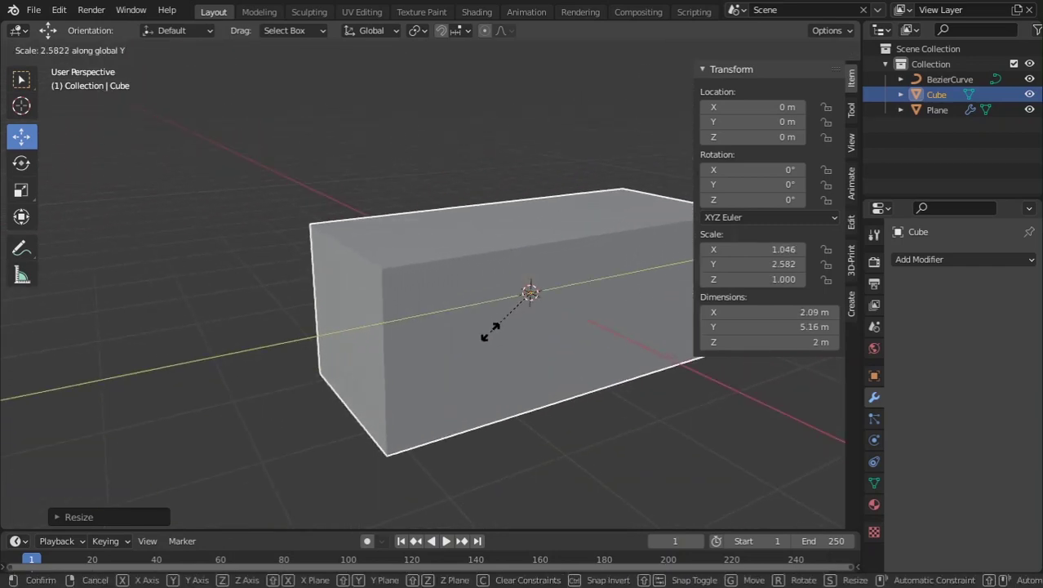
click(562, 329)
Move the cube along Y to about -0.33 m and stretch it along Y to about 3.7 m
middle_drag(562, 327, 580, 301)
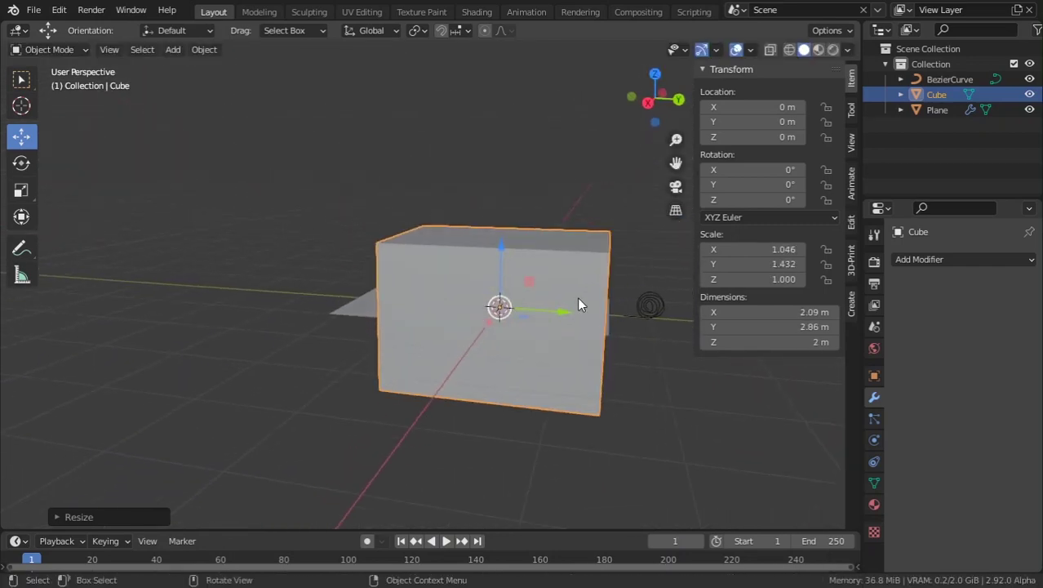
key(g)
key(y)
key(s)
key(x)
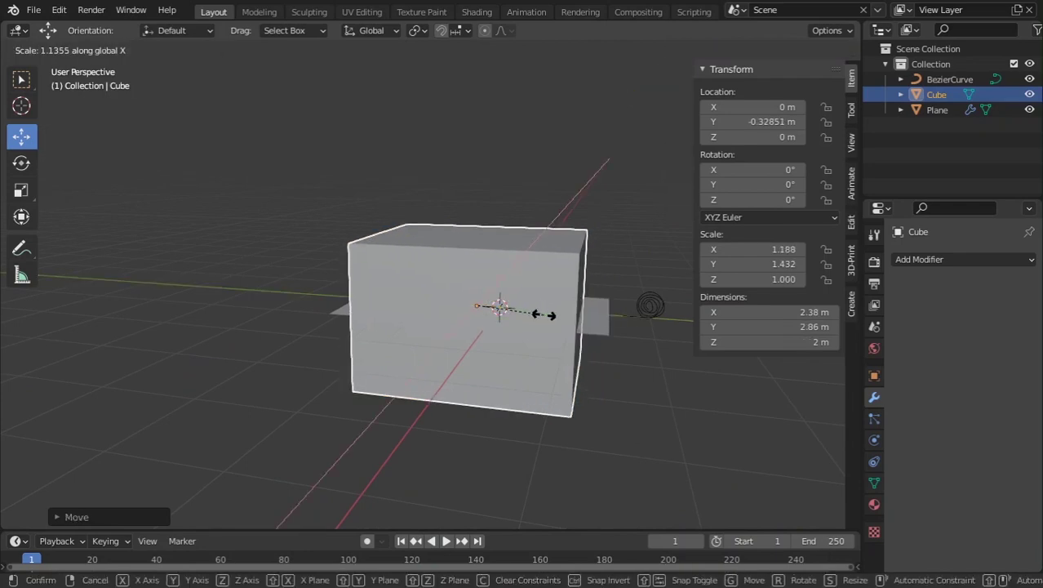
key(y)
click(551, 317)
Raise the cube along Z to about 0.68 m and switch the viewport shading to Wireframe
middle_drag(576, 344, 503, 243)
key(g)
key(z)
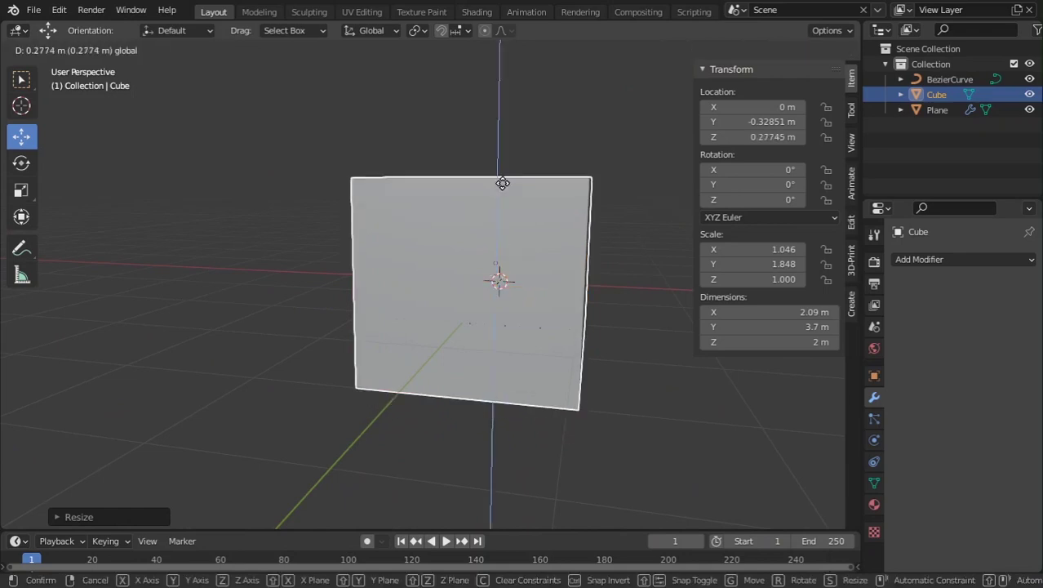
click(530, 185)
key(z)
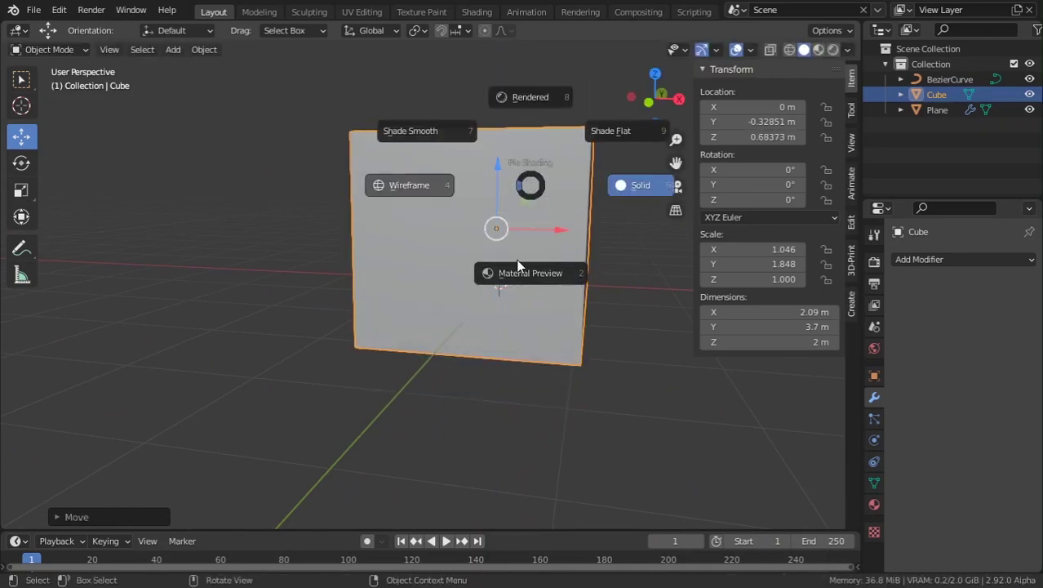
click(441, 292)
Lower the cube's top face along Z in Edit Mode until the cube is about 1.31 m high
middle_drag(612, 176, 427, 252)
key(Tab)
key(alt+a)
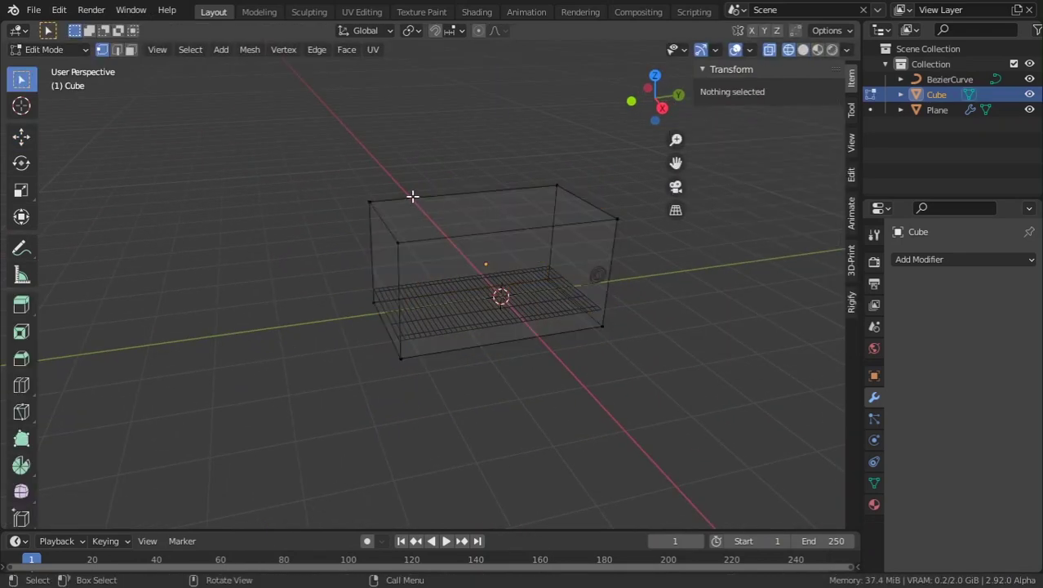
click(526, 222)
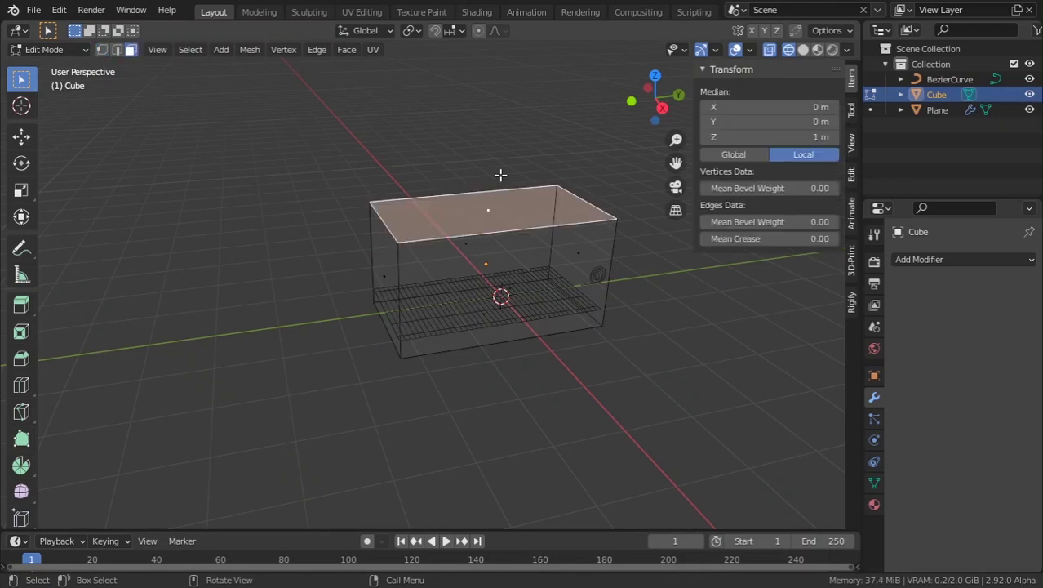
key(g)
key(z)
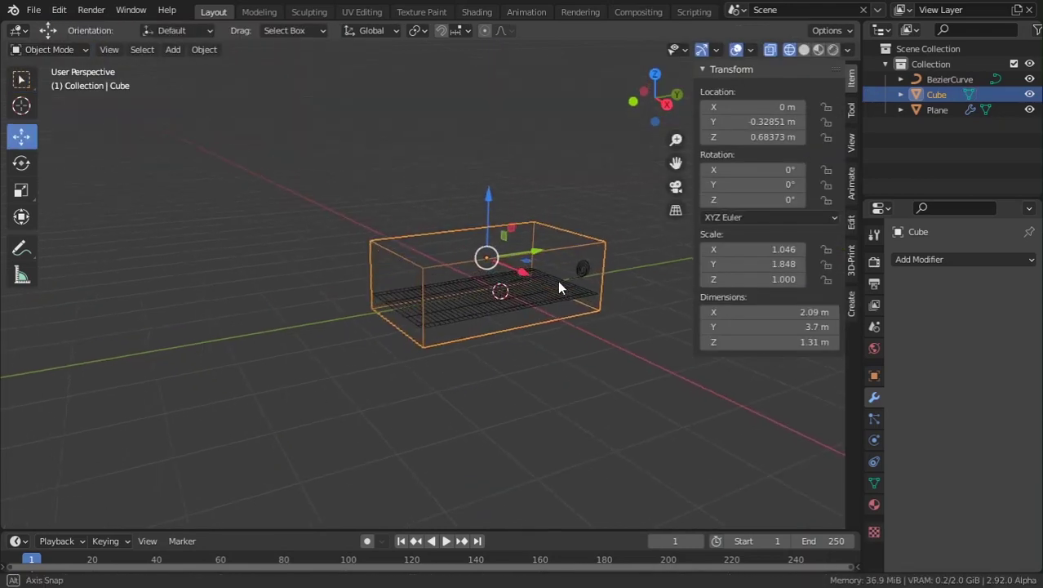
scroll(538, 318, up, 2)
Set the cube's viewport Display As option to Wire in its object properties
click(874, 376)
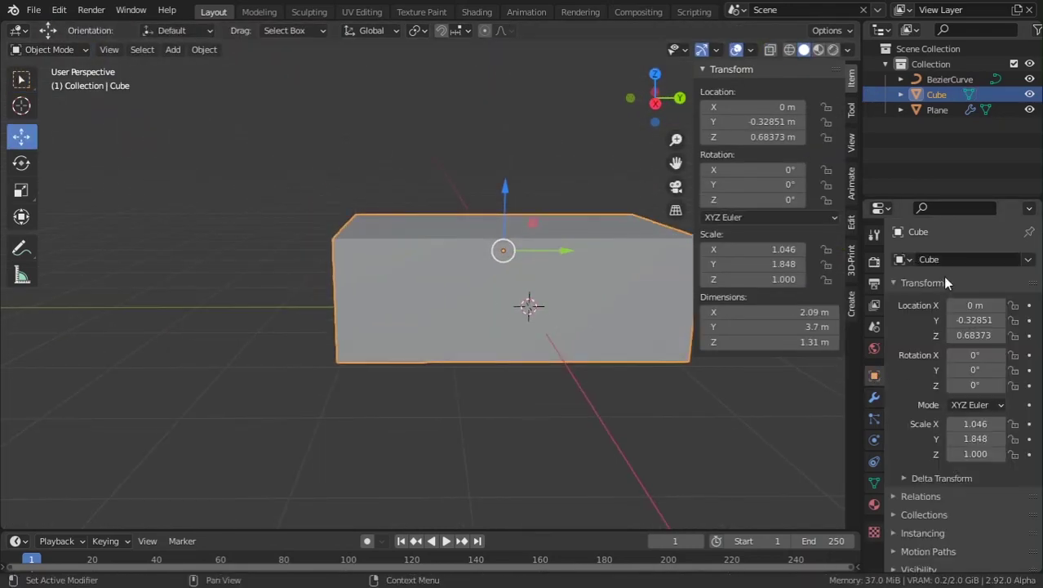
scroll(930, 342, down, 2)
click(906, 527)
scroll(914, 535, down, 2)
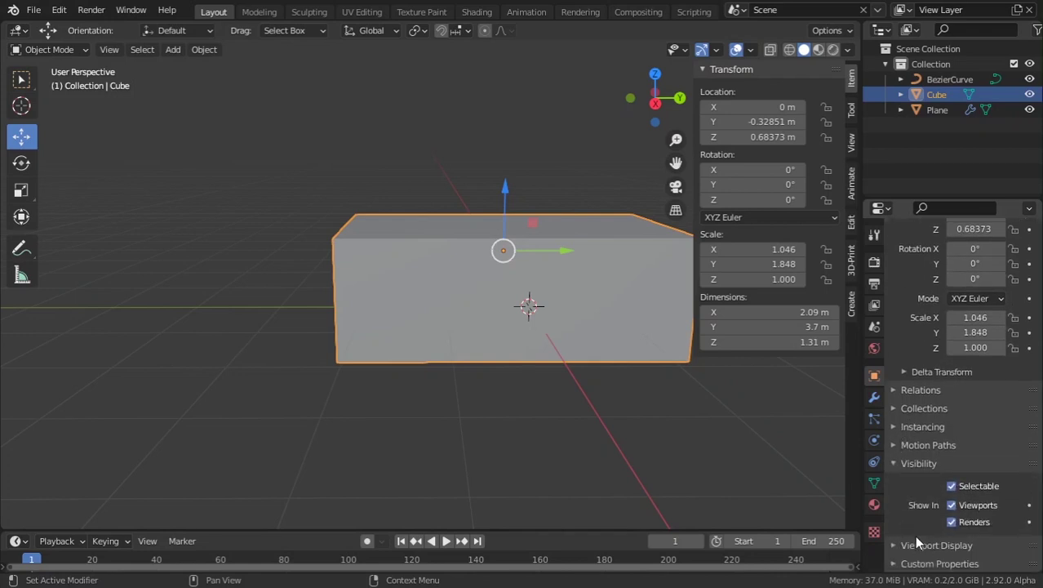
click(912, 538)
scroll(931, 539, down, 5)
click(970, 520)
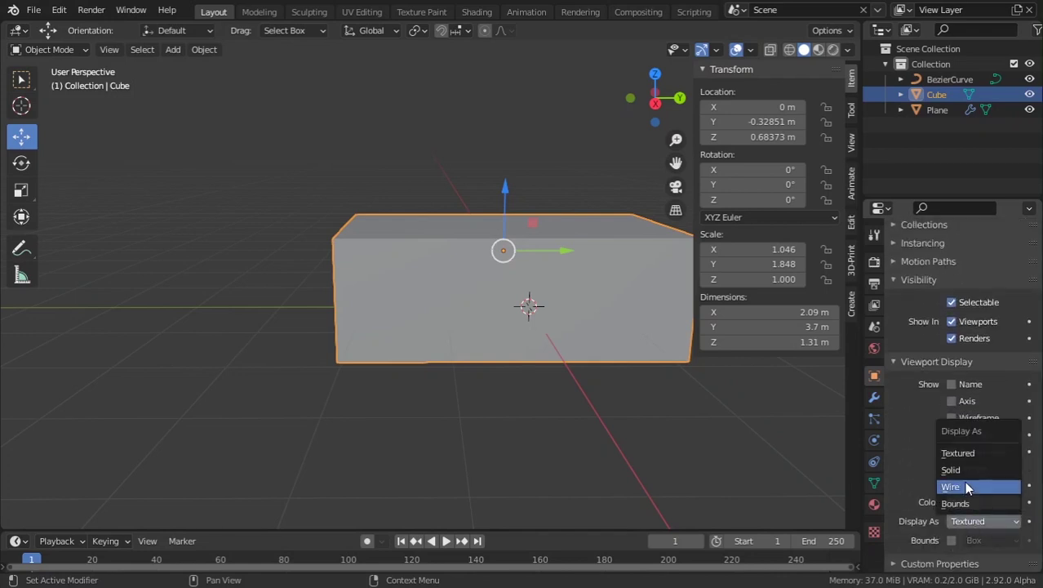
click(963, 487)
middle_drag(739, 378, 481, 369)
middle_drag(481, 333, 431, 319)
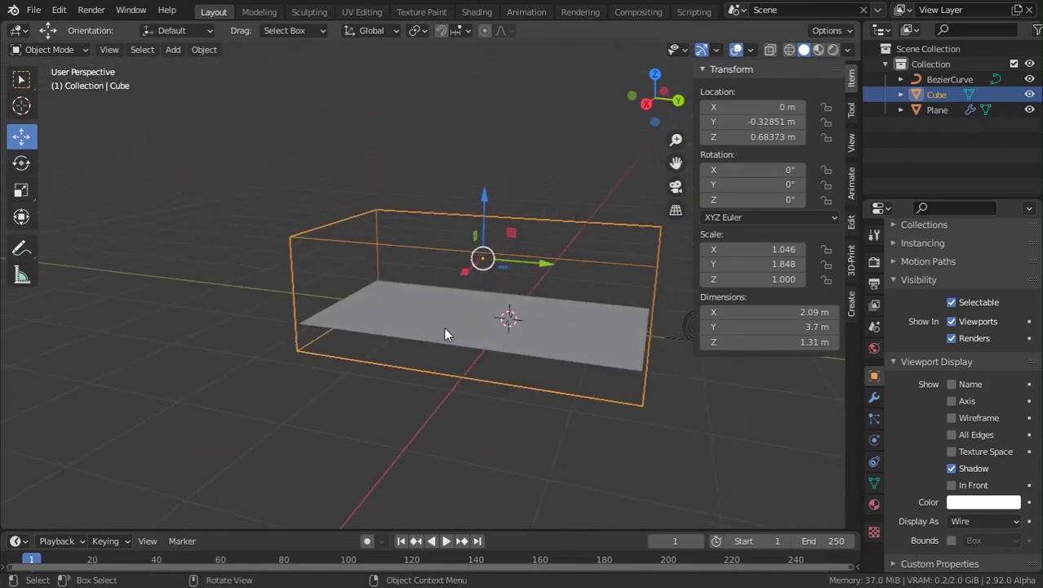
Add three evenly spaced lengthwise loop cuts to the cube, leaving them unslid
click(443, 326)
click(528, 260)
key(Tab)
middle_drag(528, 260, 483, 314)
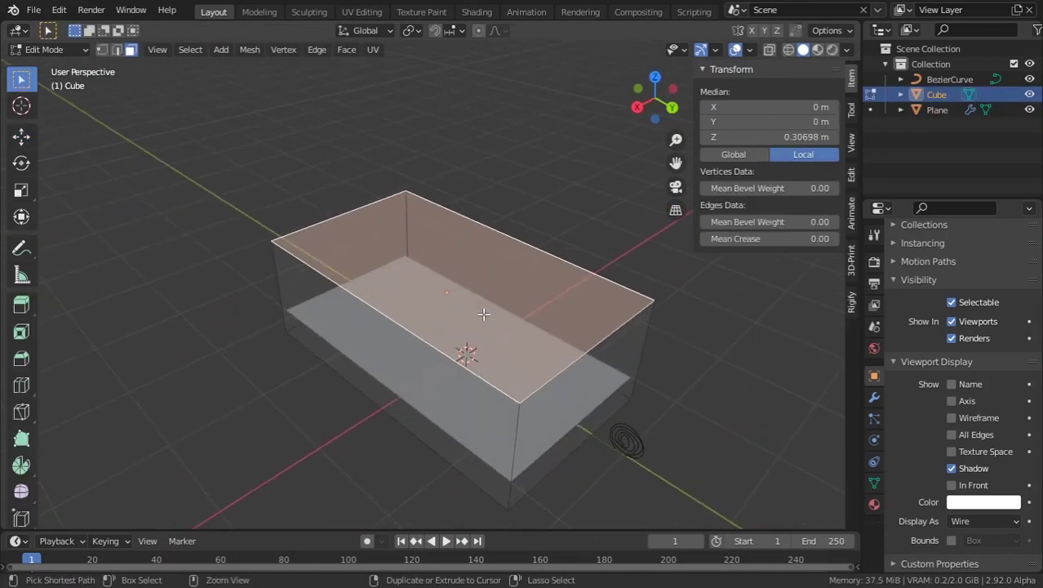
key(ctrl+r)
scroll(349, 206, up, 2)
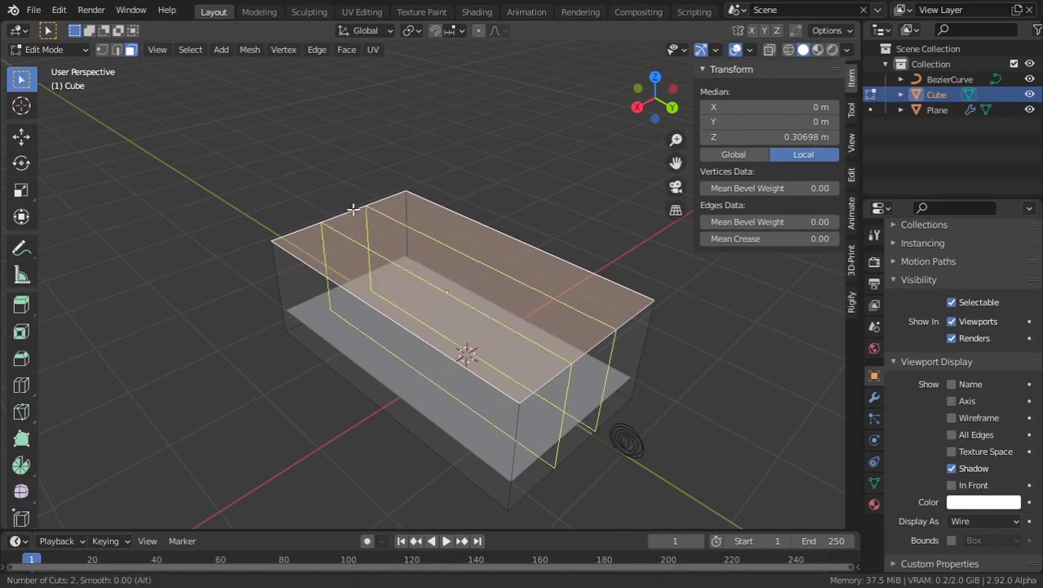
click(355, 211)
right_click(354, 212)
middle_drag(354, 212, 372, 300)
click(390, 356)
middle_drag(390, 356, 437, 358)
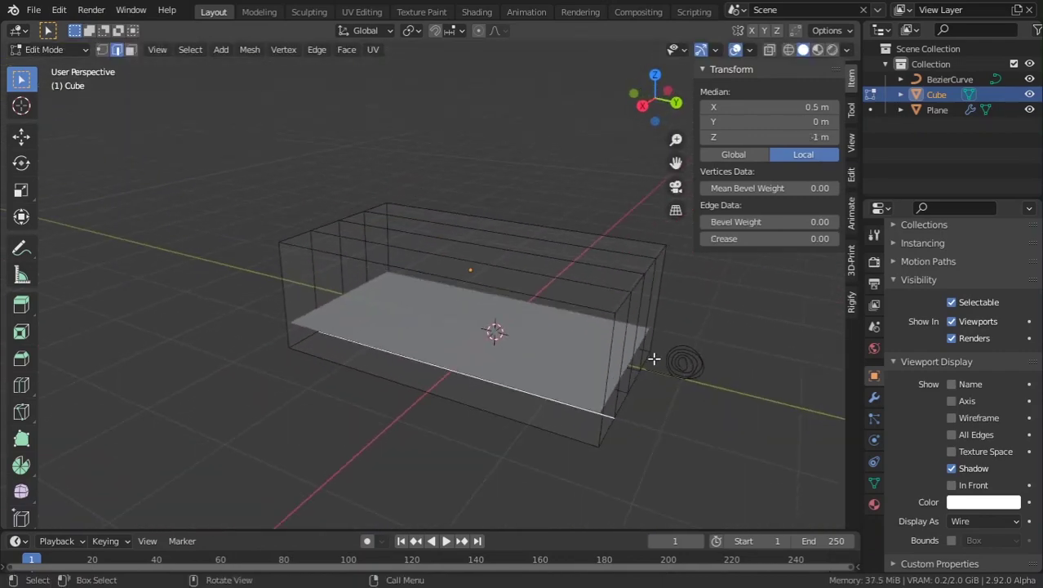
Roll up the sheet by sliding the Bezier spiral along Y to about -1.79 m
key(Tab)
click(676, 367)
drag(718, 386, 418, 327)
middle_drag(418, 327, 504, 320)
Lower all top faces of the cube cage along Z until it is about 0.97 m high
click(511, 272)
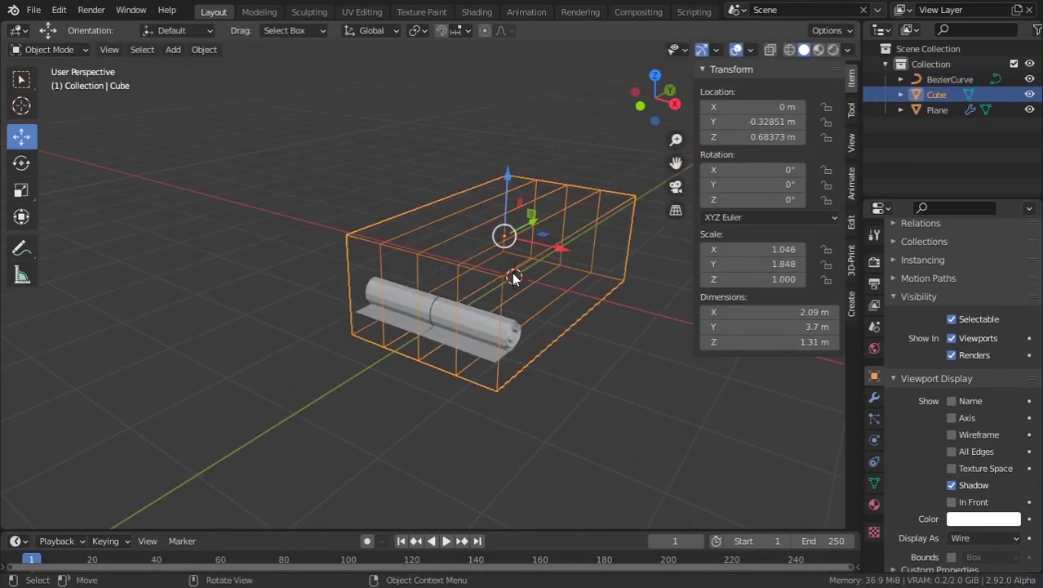
middle_drag(602, 309, 581, 309)
scroll(581, 309, up, 4)
key(Tab)
middle_drag(452, 331, 529, 290)
key(Tab)
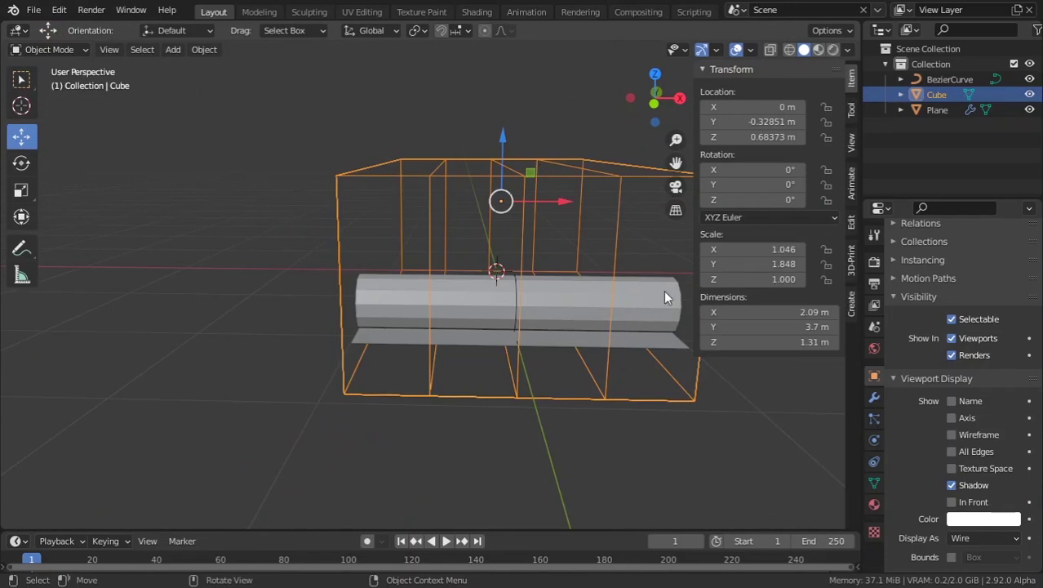
scroll(623, 383, down, 2)
key(Tab)
drag(334, 106, 646, 256)
key(g)
key(z)
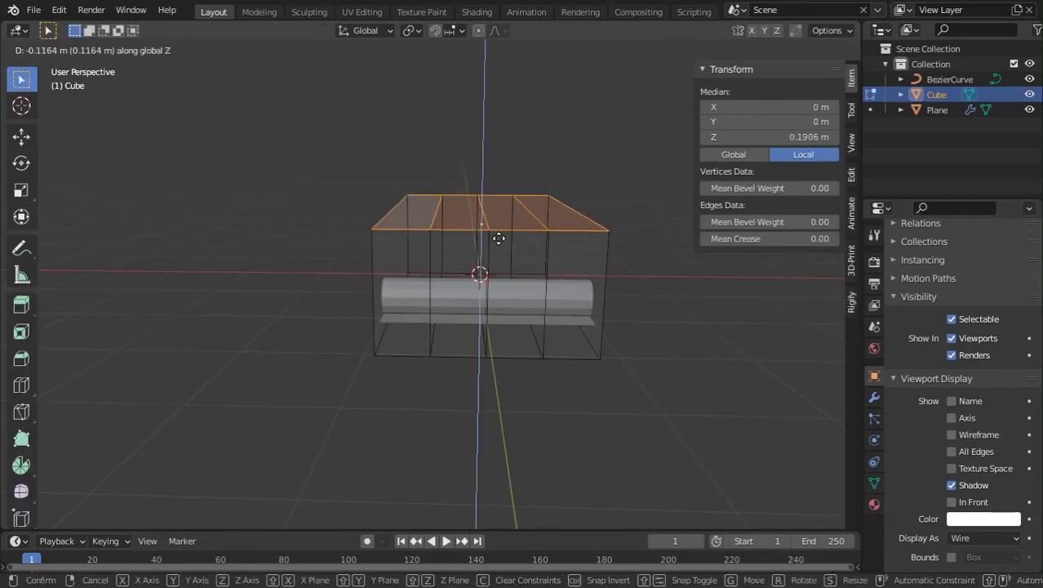
click(499, 242)
key(Tab)
Add a Mesh Deform modifier to the rolled-up plane
middle_drag(561, 296, 467, 310)
middle_drag(654, 381, 455, 339)
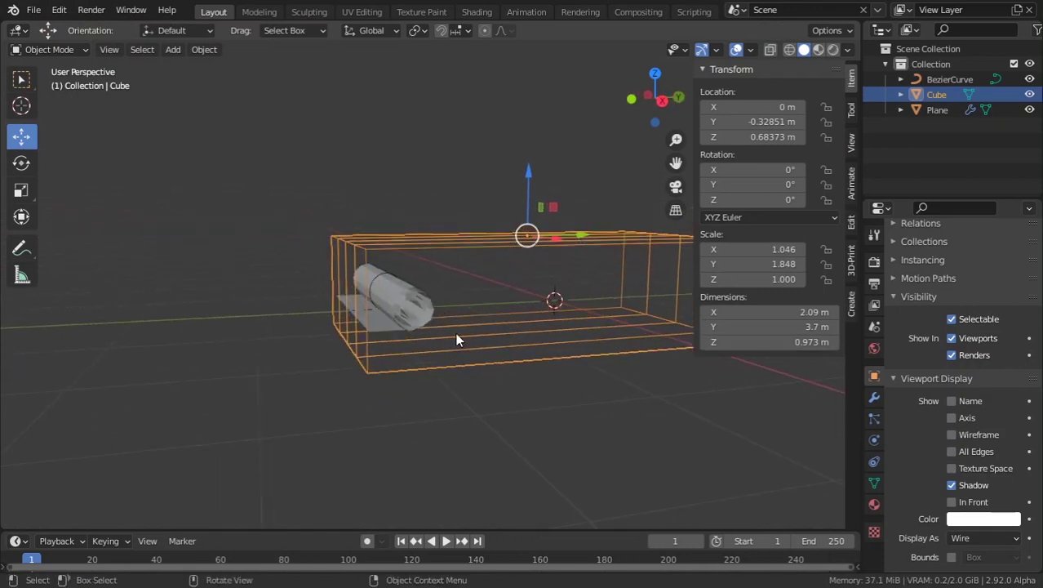
click(421, 309)
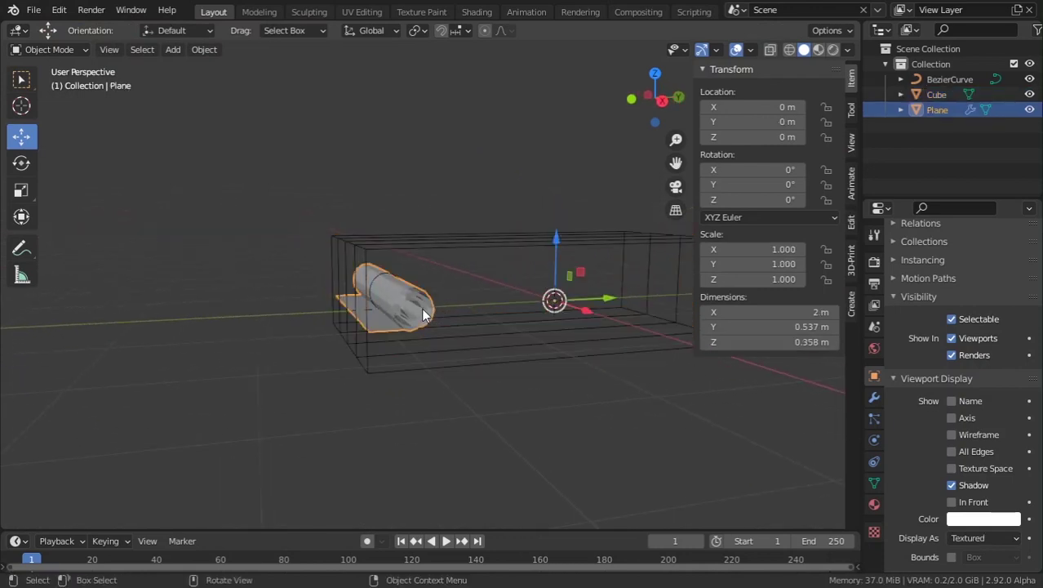
click(874, 396)
click(930, 260)
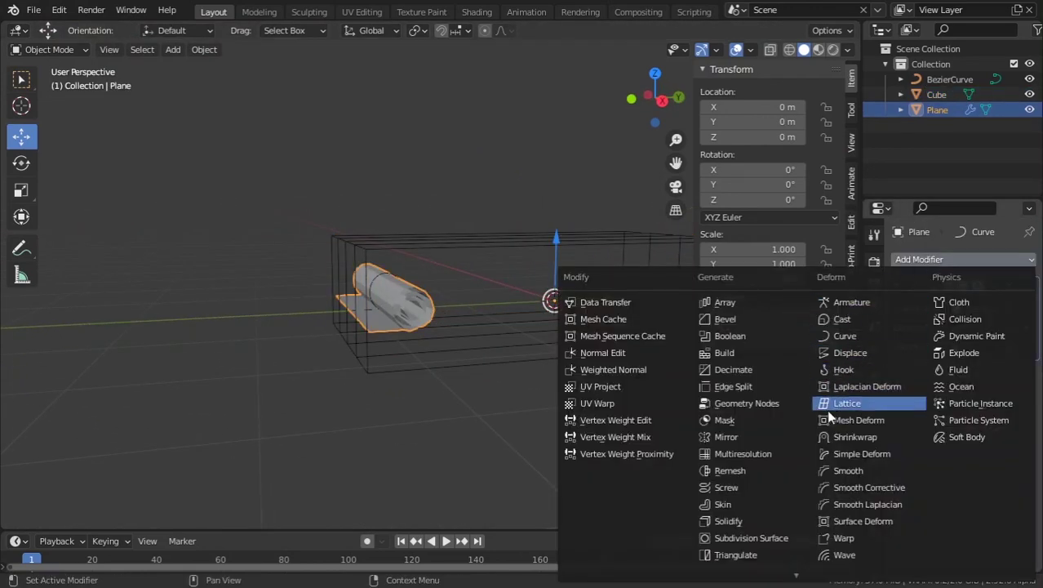
click(859, 419)
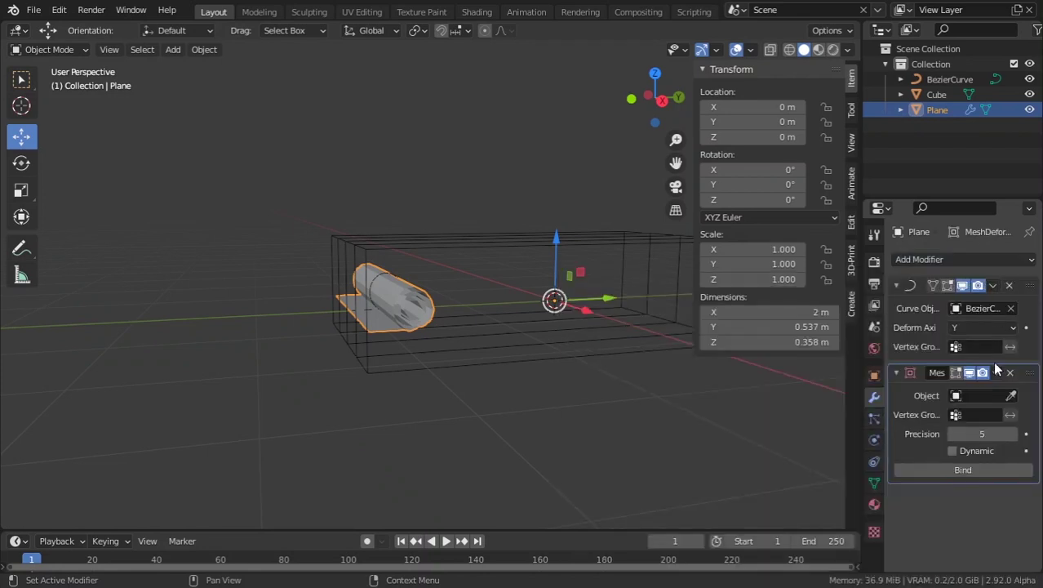
Use the Cube as the Mesh Deform object and bind it with Dynamic enabled
click(608, 231)
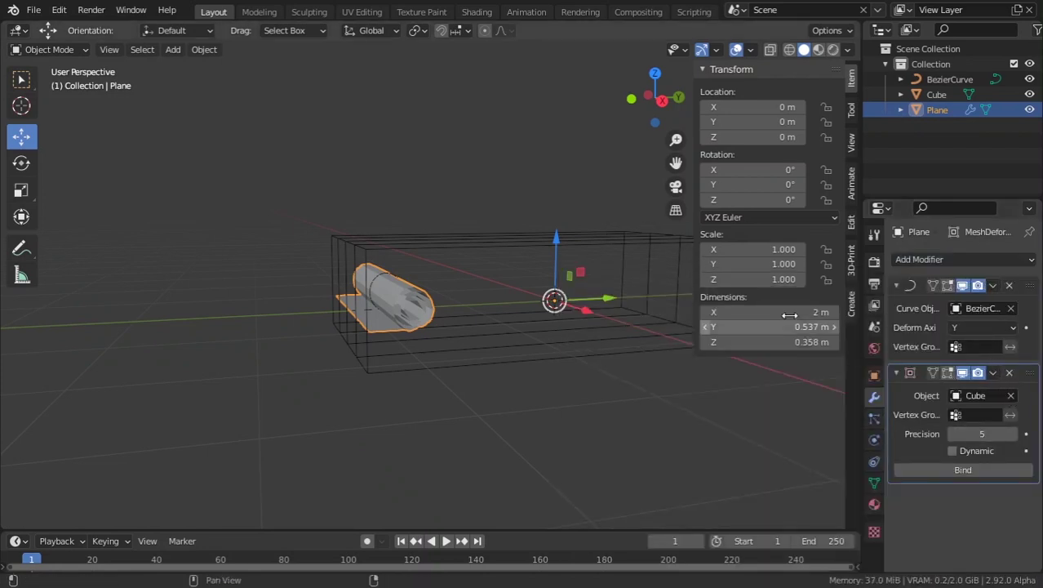
click(970, 471)
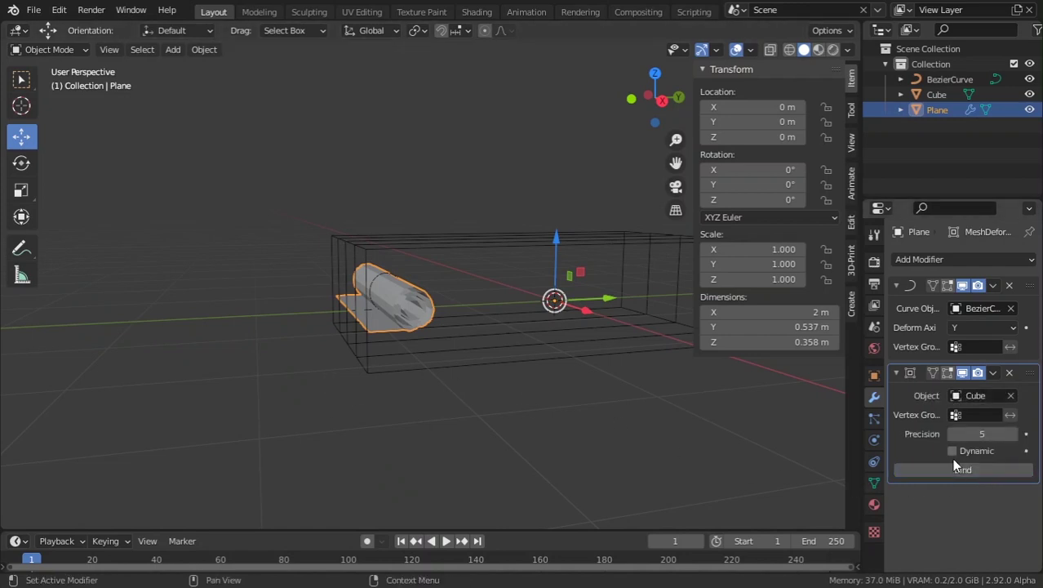
click(951, 451)
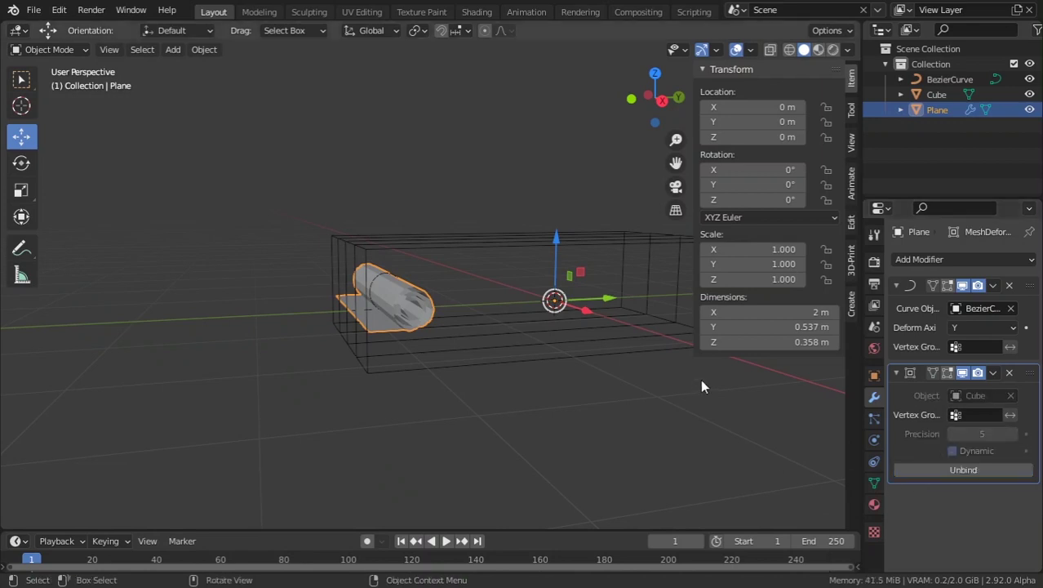
Partly unroll the bound sheet by sliding the Bezier spiral along positive Y
middle_drag(351, 318, 436, 314)
click(436, 314)
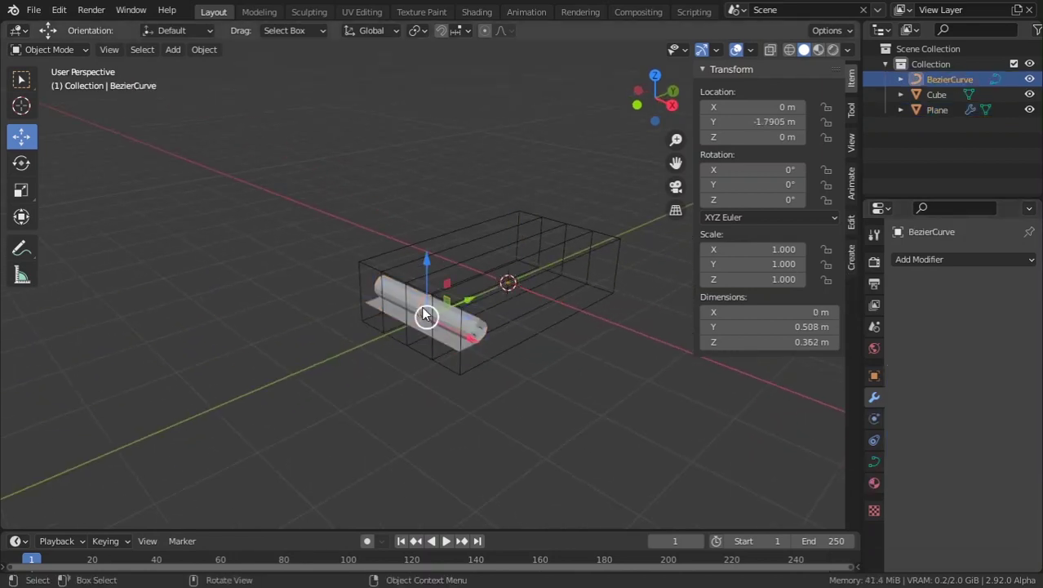
click(421, 306)
click(421, 307)
drag(472, 303, 559, 264)
Select a bottom edge segment at the far end of the cube cage in Edit Mode
click(571, 312)
key(Tab)
click(569, 250)
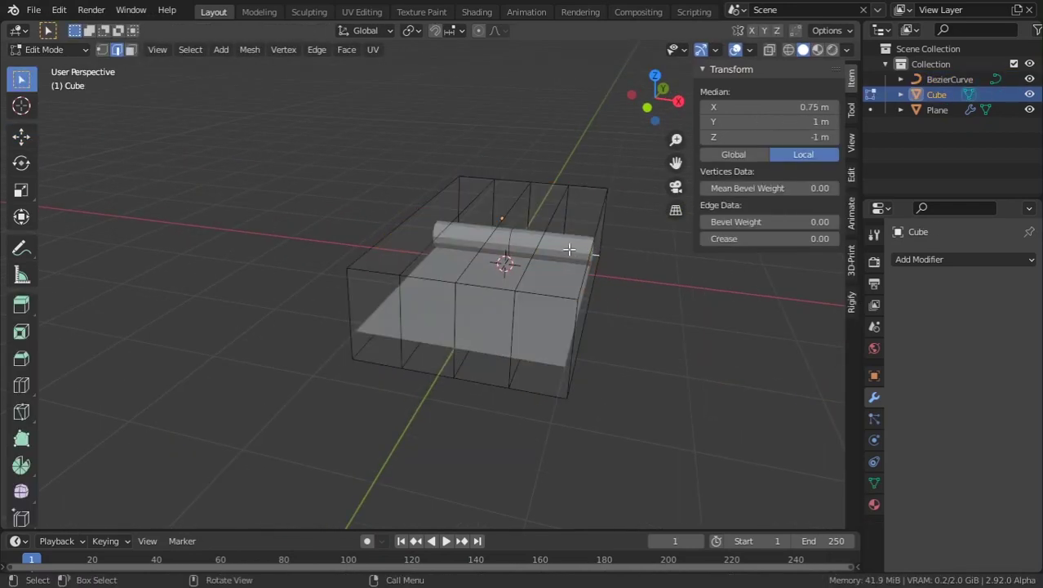
Raise the two outer lengthwise top edges of the deform cage about 0.25 m along Z
shift+click(588, 240)
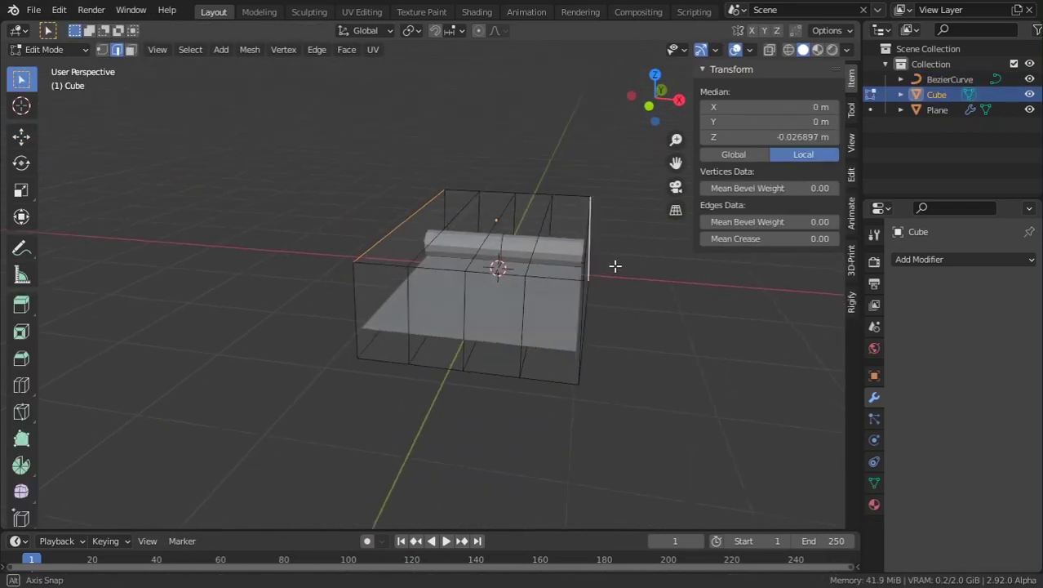
key(g)
key(z)
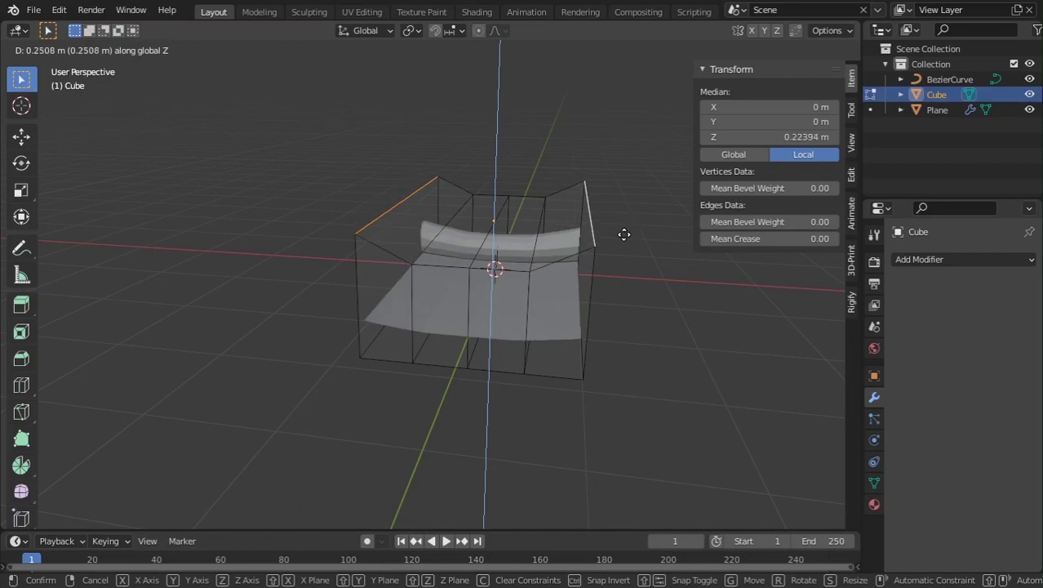
click(617, 235)
Select the cage's two outer lengthwise bottom edges and lower them about 0.09 m along Z
middle_drag(617, 235, 362, 324)
click(599, 333)
click(621, 336)
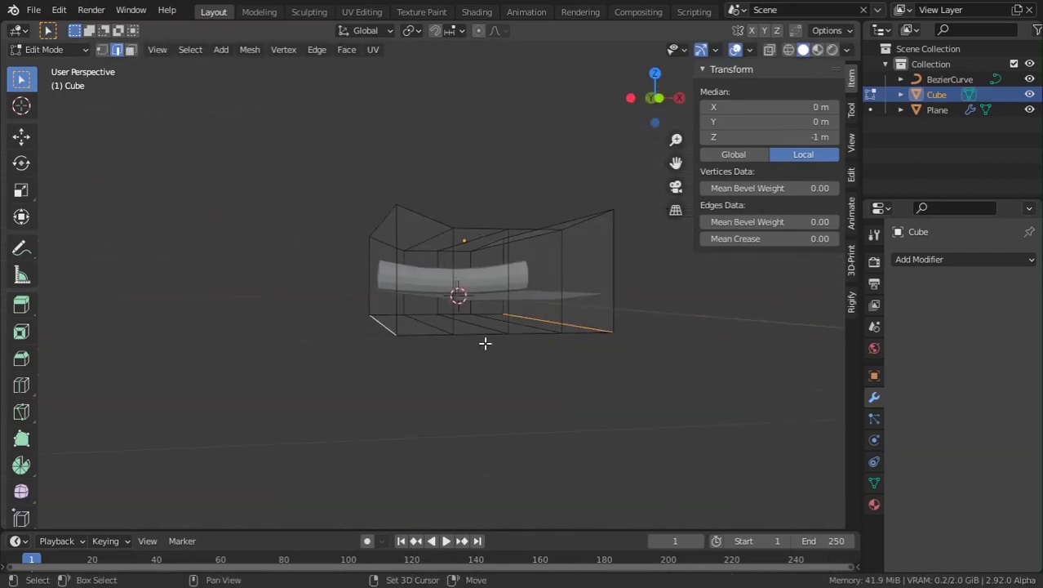
middle_drag(484, 343, 464, 341)
key(g)
key(z)
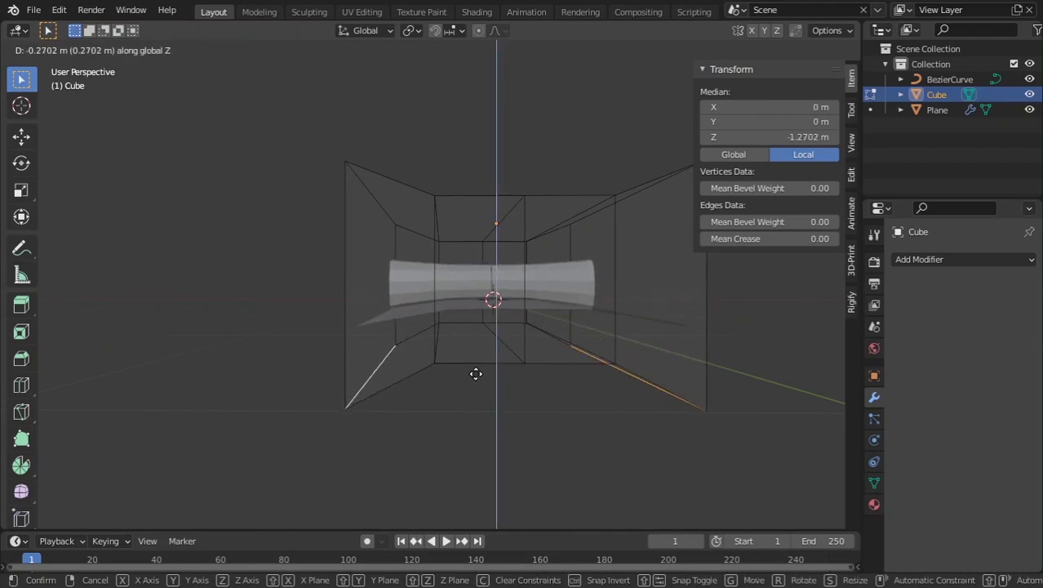
click(478, 355)
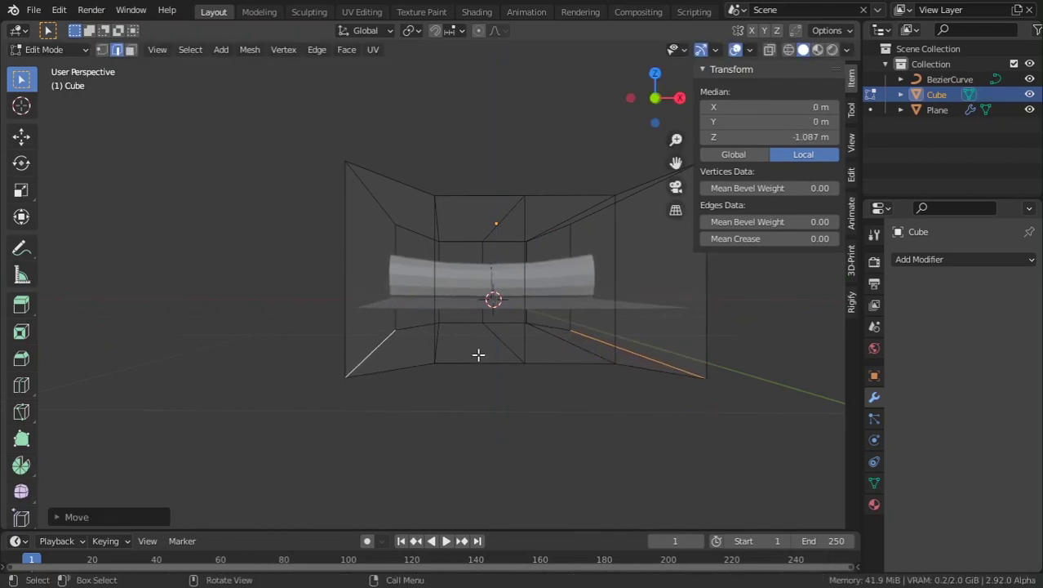
Lower the middle lengthwise top edge of the cage slightly along Z and return to Object Mode
mouse_move(541, 231)
middle_down()
mouse_move(530, 254)
mouse_move(559, 229)
middle_up()
click(510, 210)
key(g)
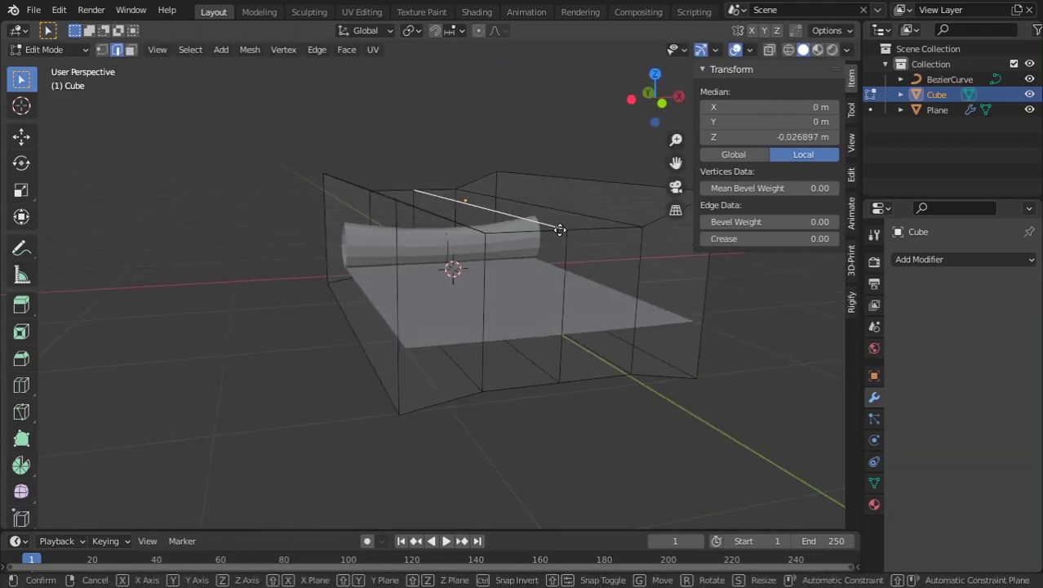
key(z)
click(556, 237)
key(Tab)
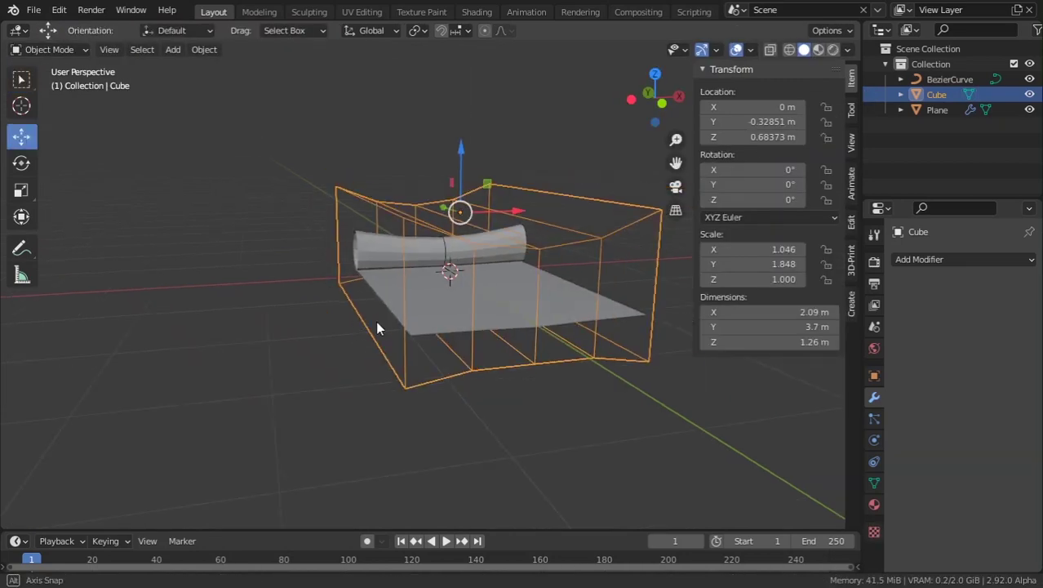
In Edit Mode, lower the cage's three inner lengthwise top edges about 0.05 m along Z and return to Object Mode
key(Tab)
middle_drag(375, 320, 347, 358)
middle_drag(281, 358, 345, 288)
key(g)
key(z)
click(424, 321)
click(350, 293)
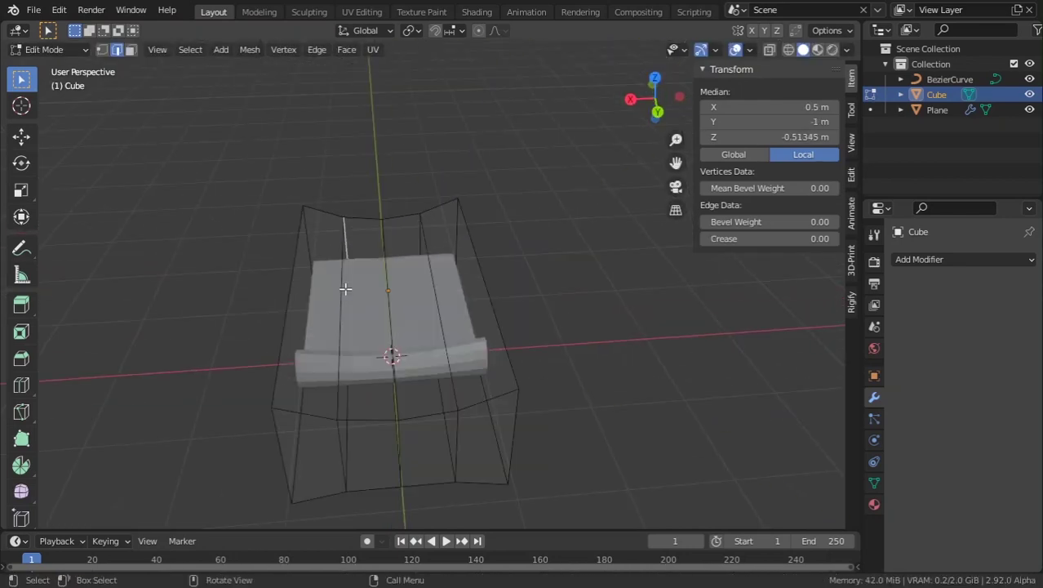
middle_drag(430, 306, 438, 265)
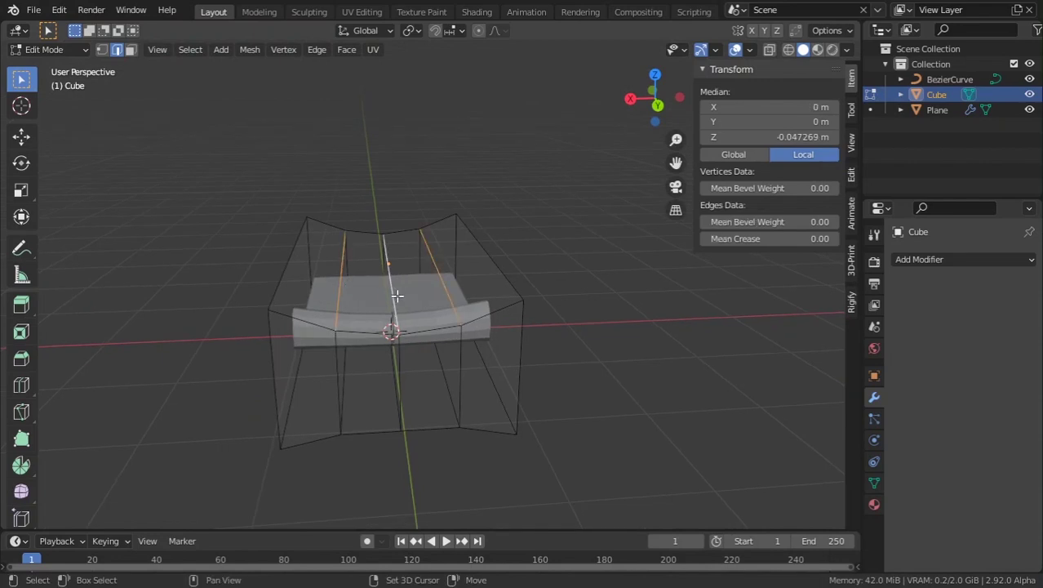
middle_drag(396, 296, 396, 280)
key(g)
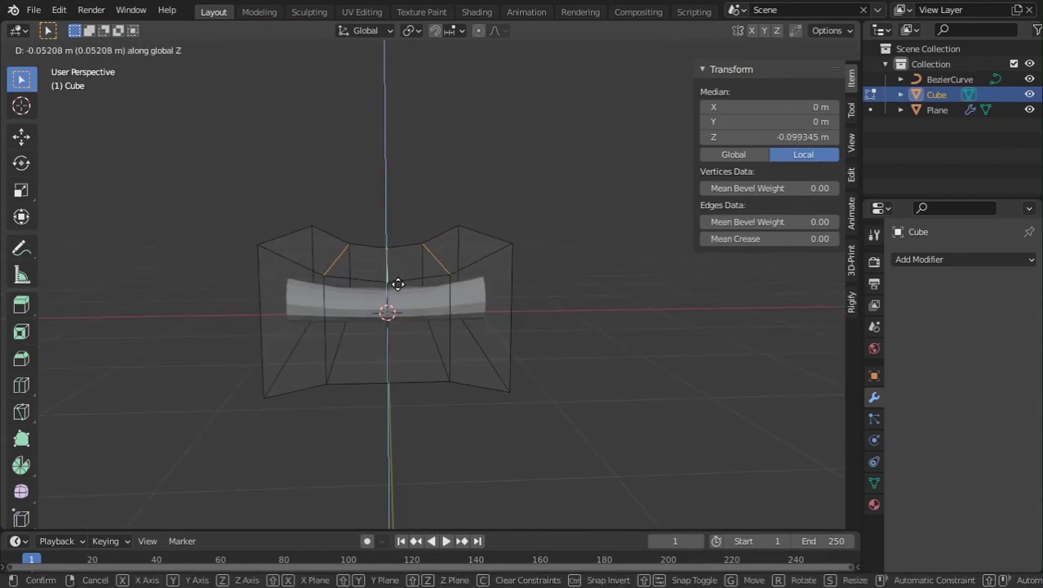
click(398, 284)
key(Tab)
Select the Bezier curve and move it along Y to about 0.545 m
middle_drag(575, 331, 600, 298)
click(545, 335)
click(600, 298)
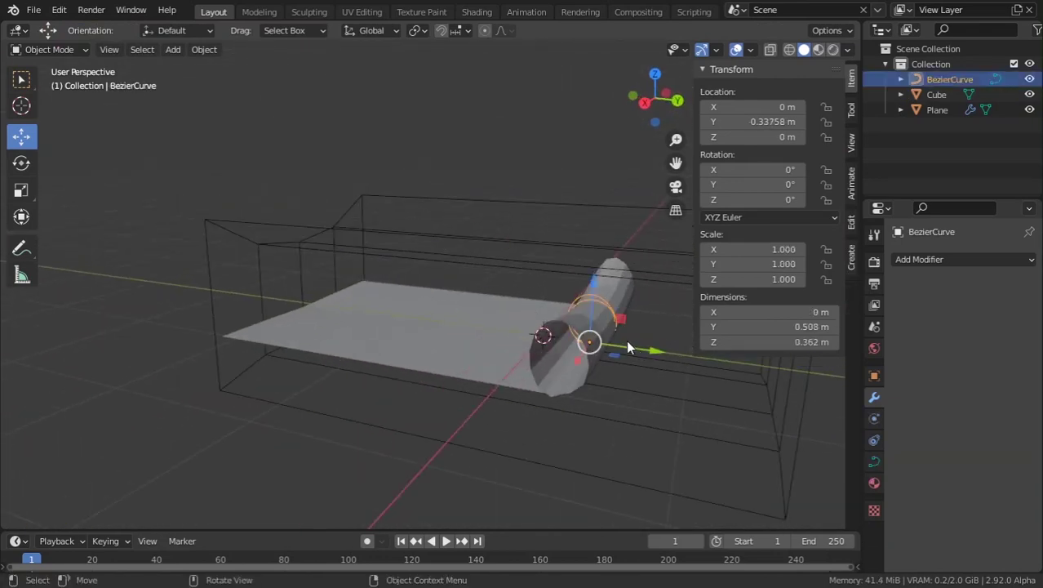
drag(626, 339, 506, 381)
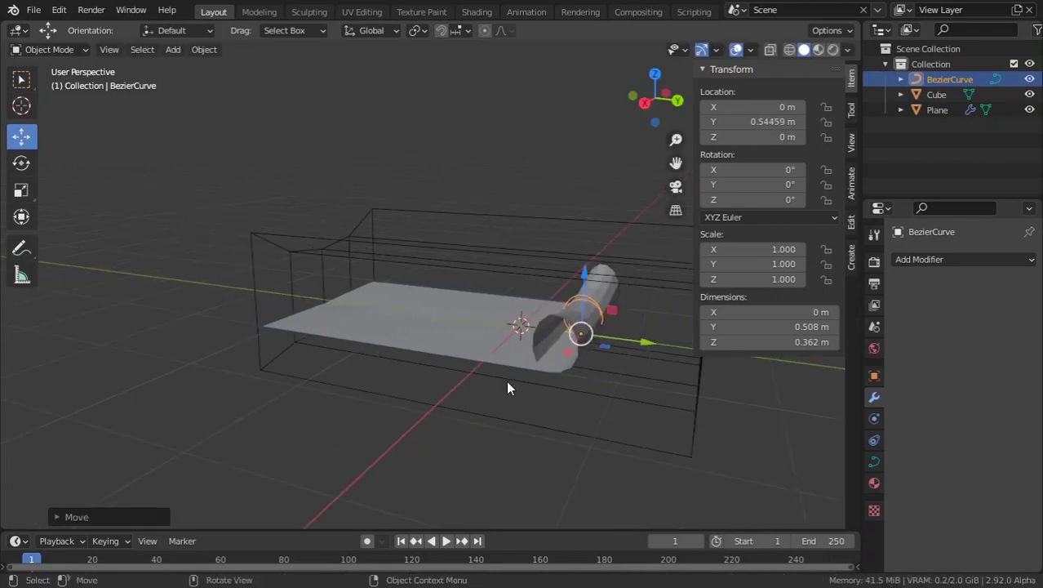
Select the rolled plane and apply smooth shading to it
middle_drag(506, 380, 419, 401)
scroll(550, 359, up, 3)
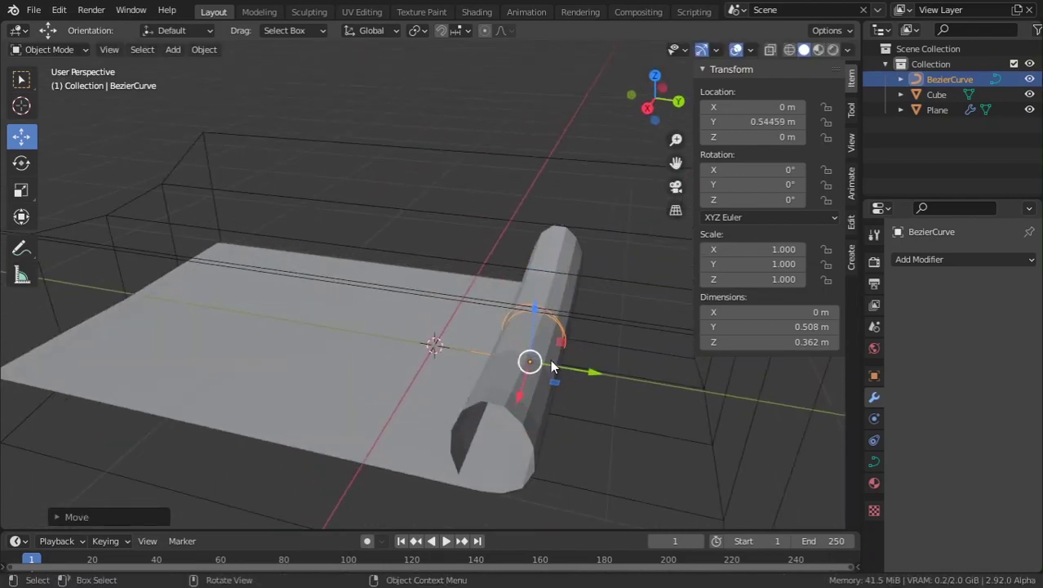
right_click(515, 344)
click(477, 255)
scroll(629, 392, down, 3)
middle_drag(628, 392, 490, 363)
click(422, 353)
right_click(373, 324)
click(373, 321)
scroll(400, 368, down, 1)
click(379, 399)
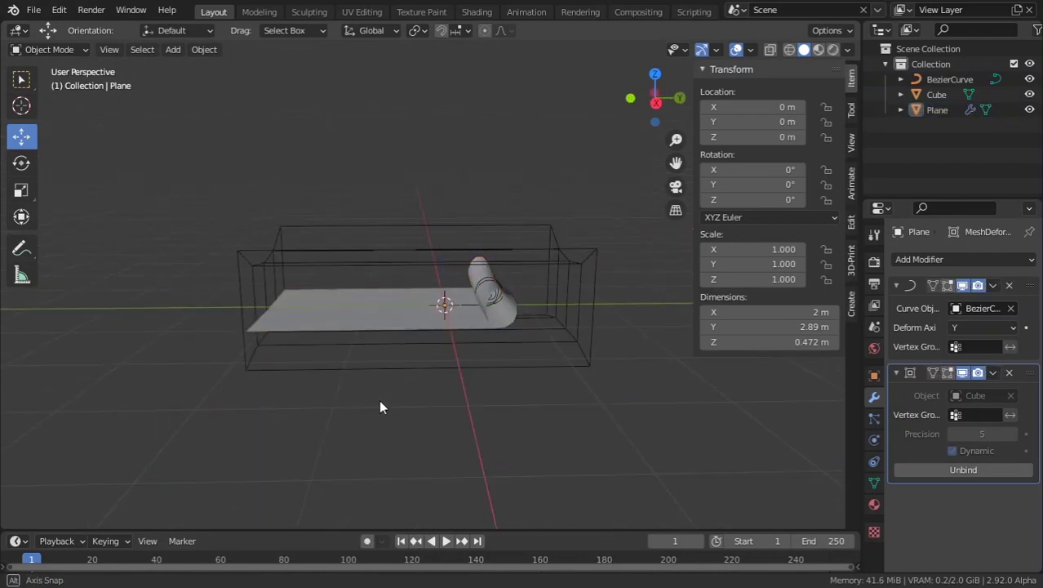
Try sliding the Bezier curve about 1.5 m in negative Y to preview the plane rolling inside the cage
middle_drag(379, 399, 457, 416)
click(500, 267)
click(502, 270)
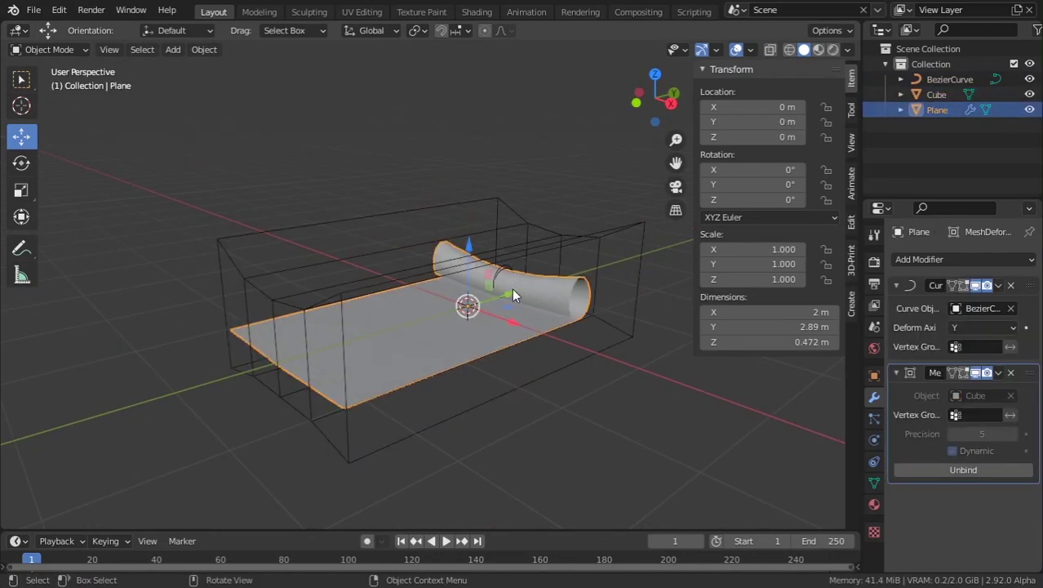
drag(511, 290, 487, 305)
right_click(488, 304)
click(499, 269)
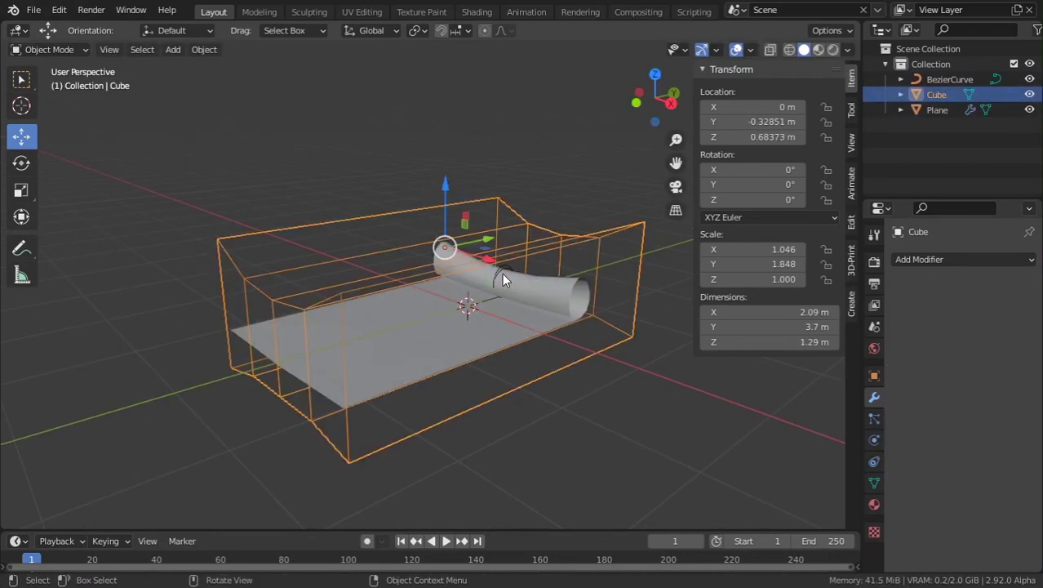
click(502, 272)
middle_drag(502, 276, 445, 285)
click(513, 284)
key(g)
key(y)
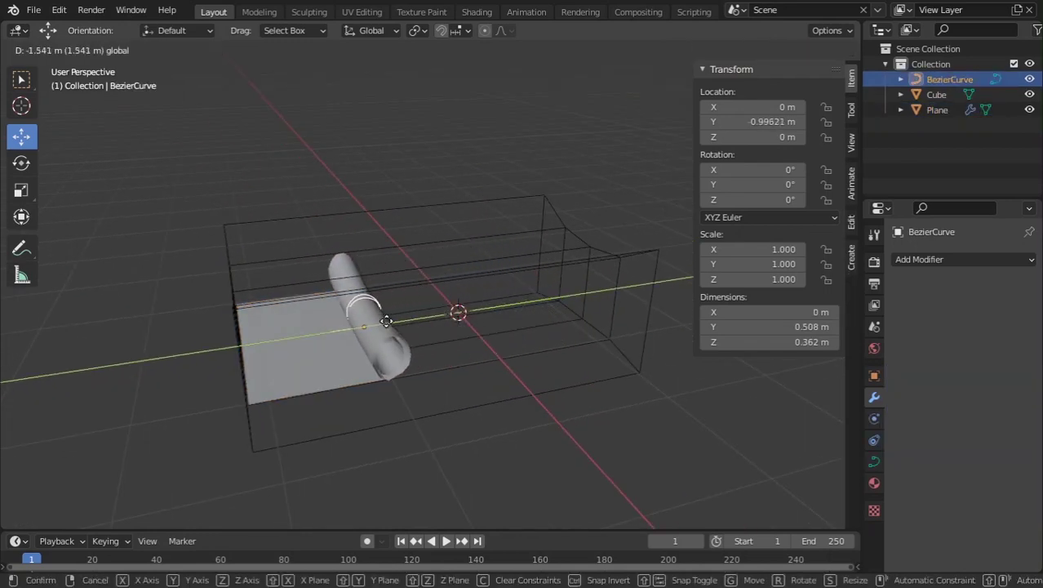
key(Escape)
In Edit Mode, lower the cage's two inner lengthwise bottom edges very slightly along Z and return to Object Mode
middle_drag(546, 354, 573, 358)
click(563, 359)
key(Tab)
middle_drag(494, 333, 490, 355)
shift+click(415, 312)
key(g)
key(z)
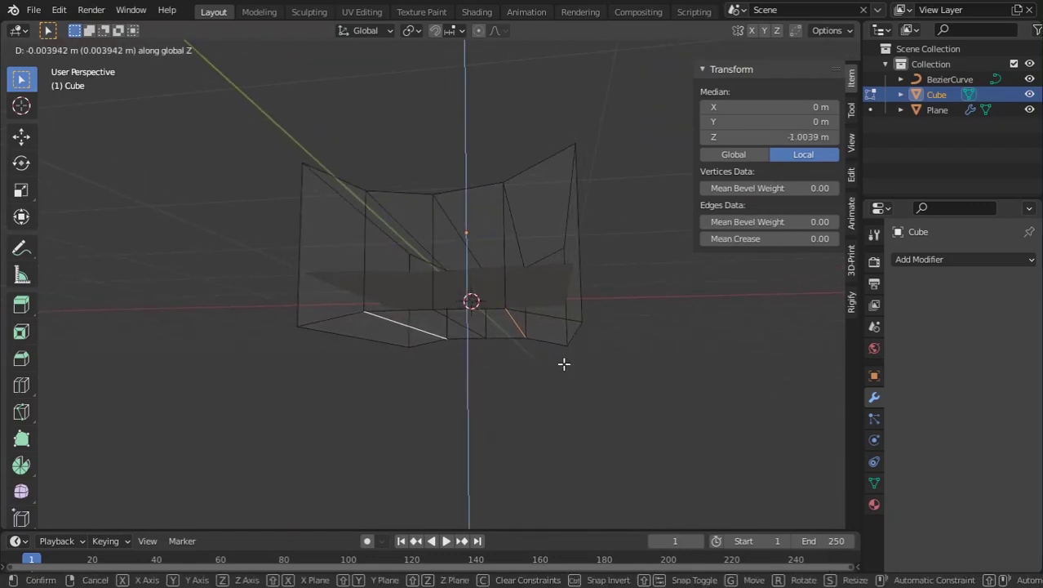
click(564, 364)
key(Tab)
Try moving the Bezier curve about 1.65 m in negative Y to test the roll with the adjusted cage
middle_drag(564, 364, 458, 330)
click(457, 330)
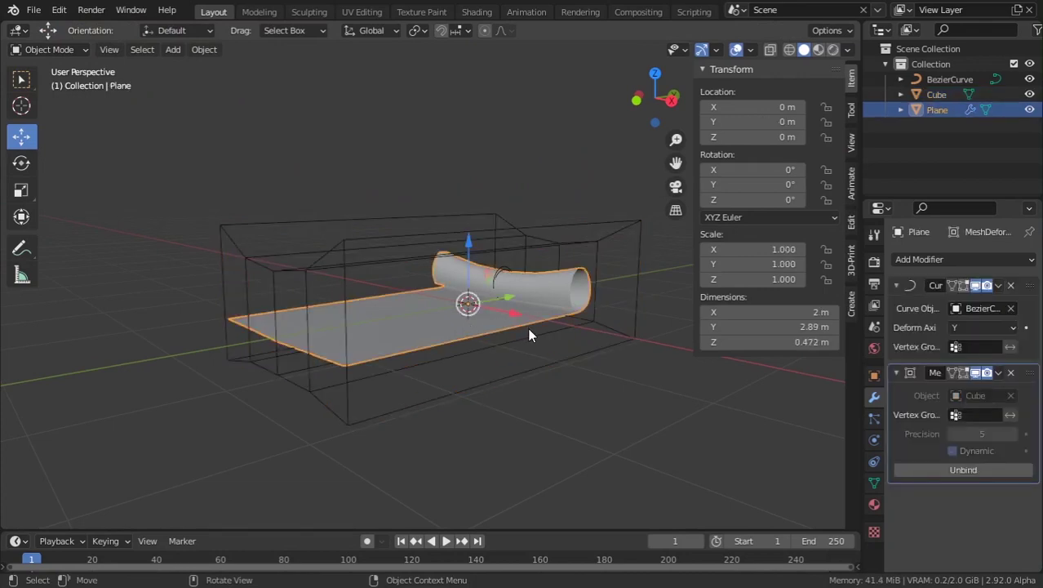
click(506, 273)
middle_drag(517, 304, 559, 293)
key(g)
key(y)
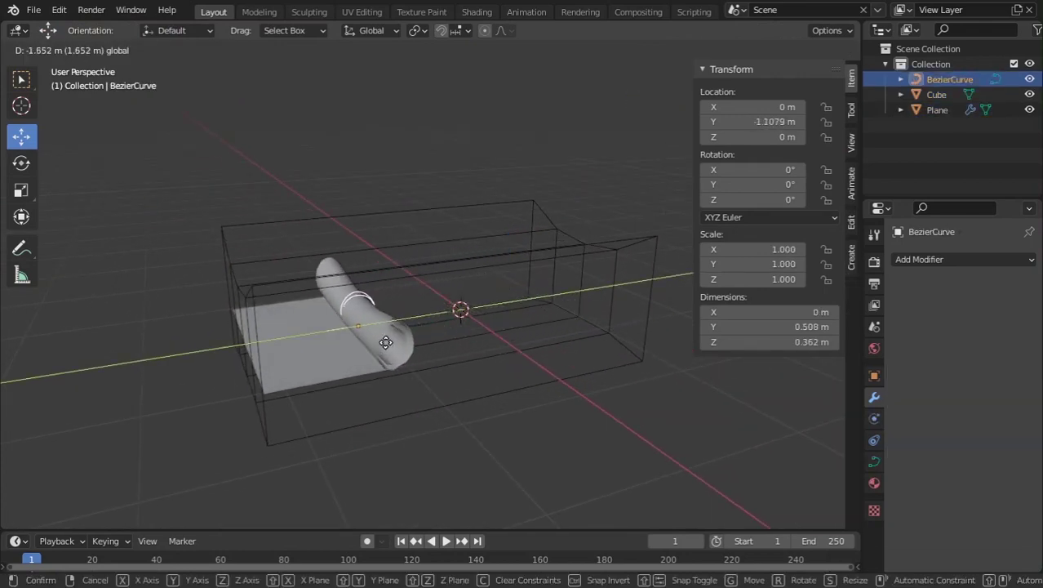
click(500, 340)
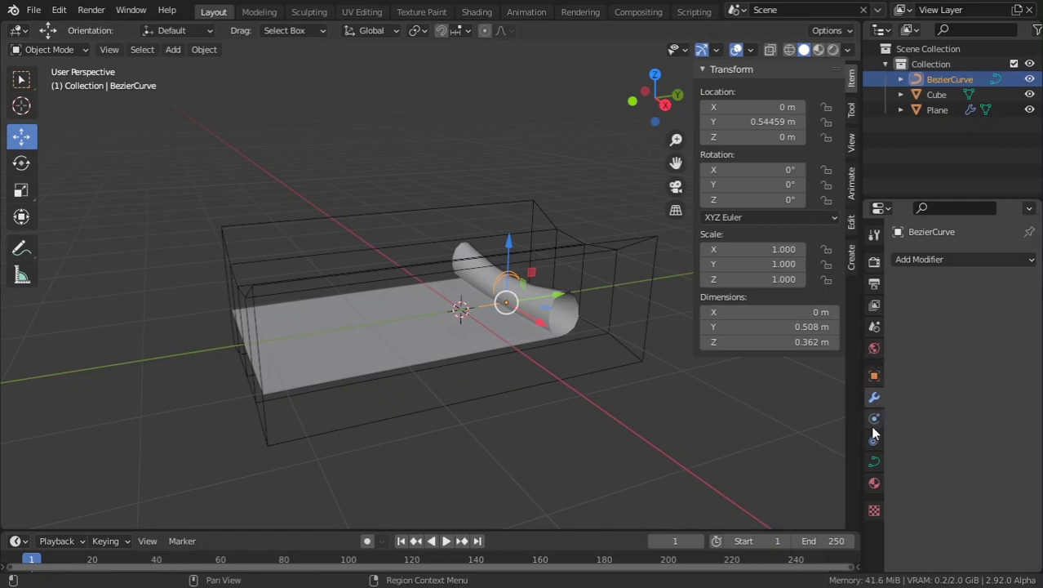
Select the rolled plane and enable Cloth physics on it
middle_drag(694, 391, 526, 360)
click(572, 394)
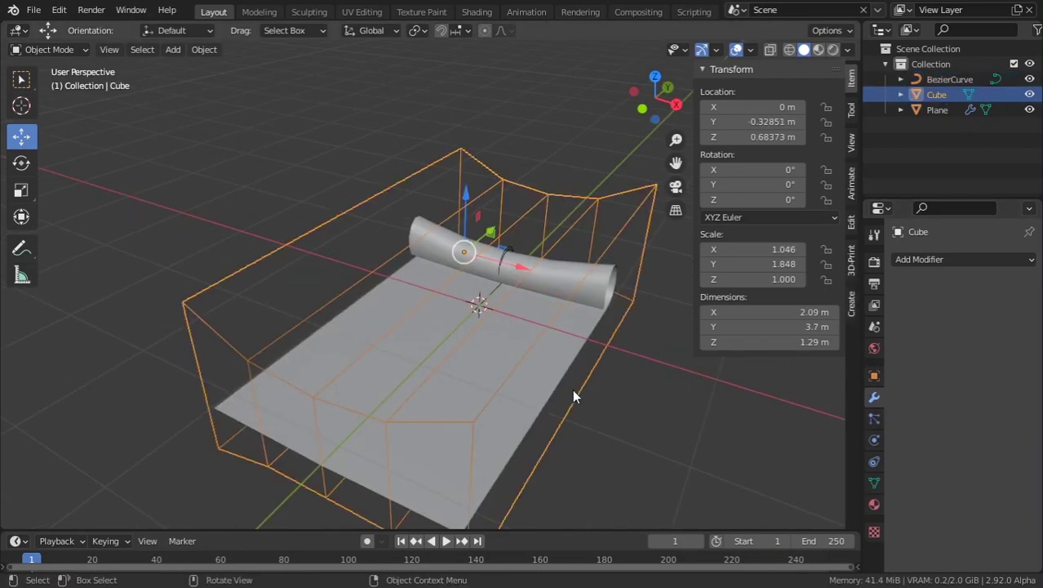
click(563, 395)
middle_drag(584, 408, 684, 387)
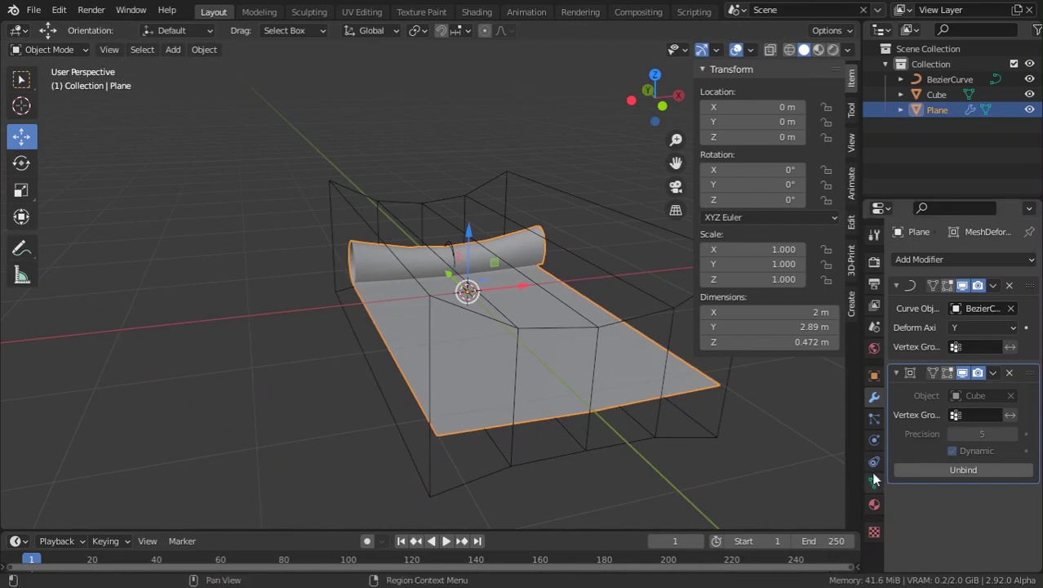
click(874, 440)
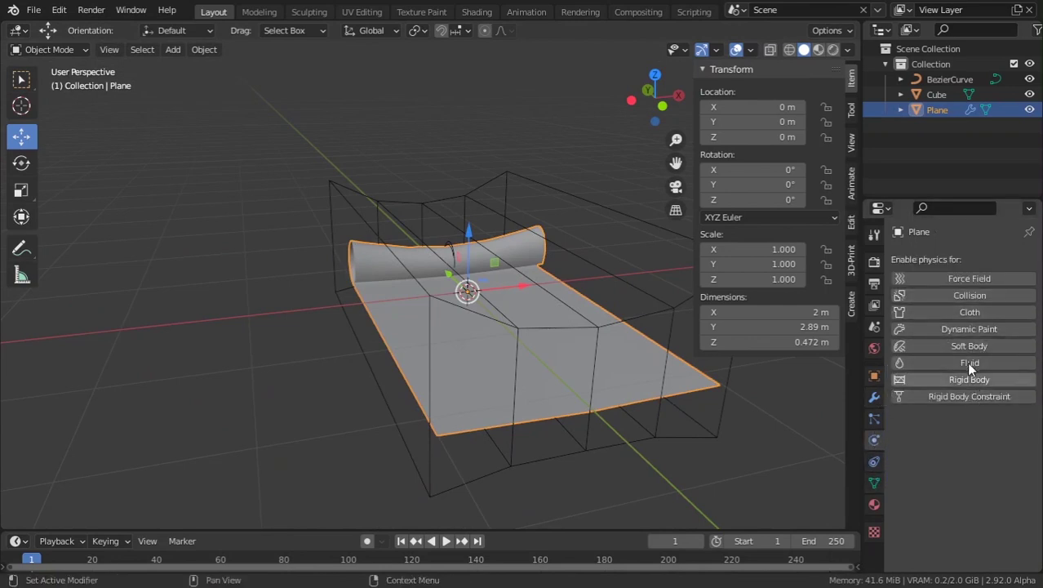
click(978, 312)
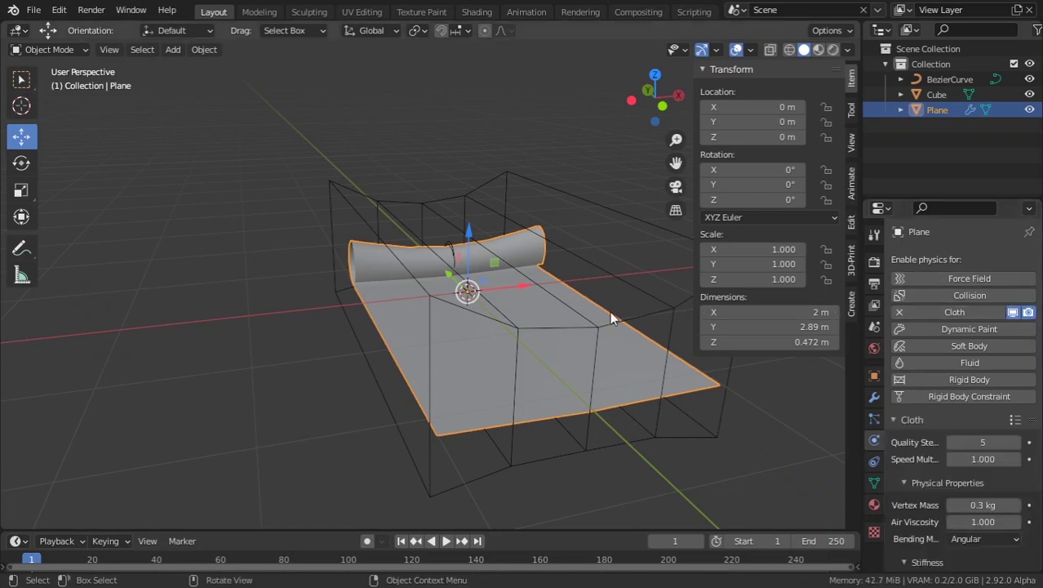
Enlarge the timeline area, play the plane's cloth simulation, and cancel playback to return to frame 1
middle_drag(610, 311, 395, 320)
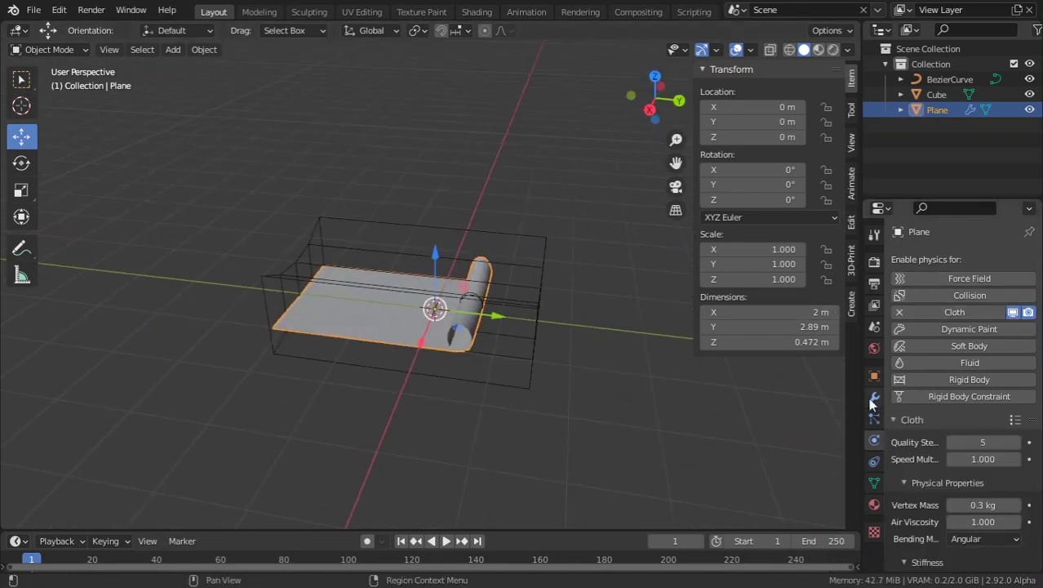
scroll(506, 345, down, 3)
scroll(505, 345, up, 3)
middle_drag(505, 345, 520, 307)
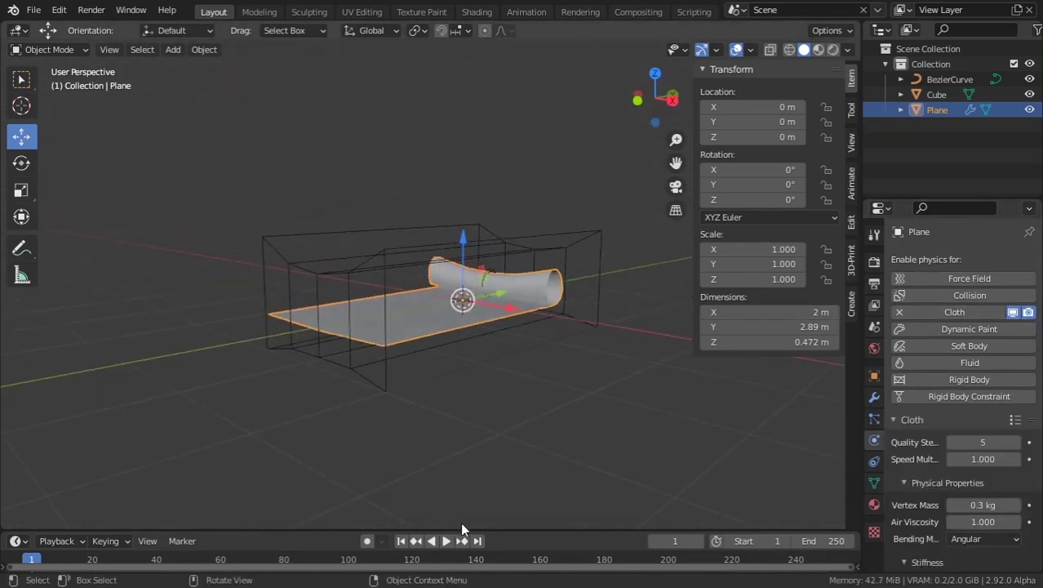
drag(470, 529, 471, 433)
key(space)
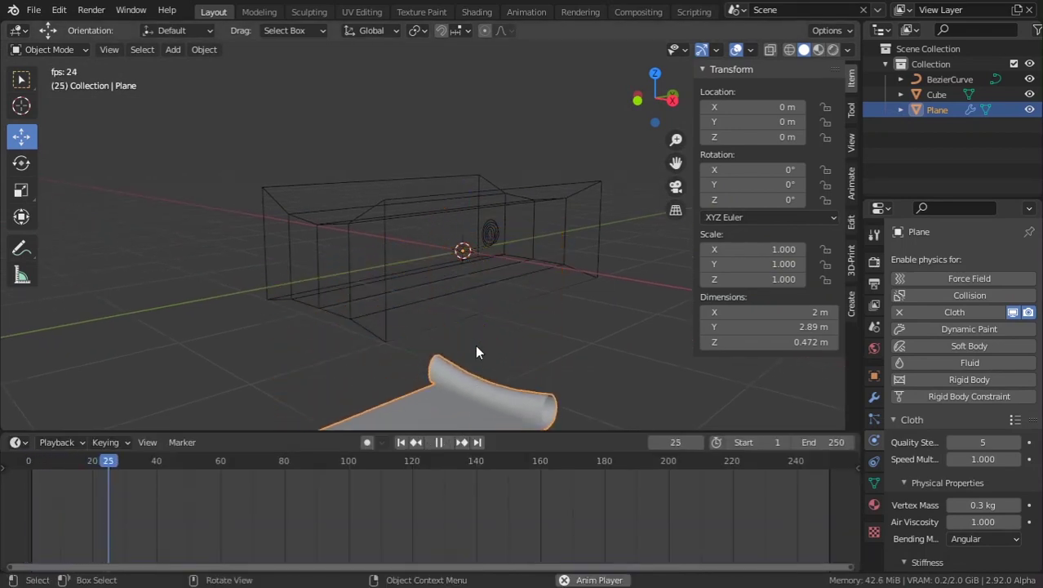
key(Escape)
middle_drag(488, 327, 497, 340)
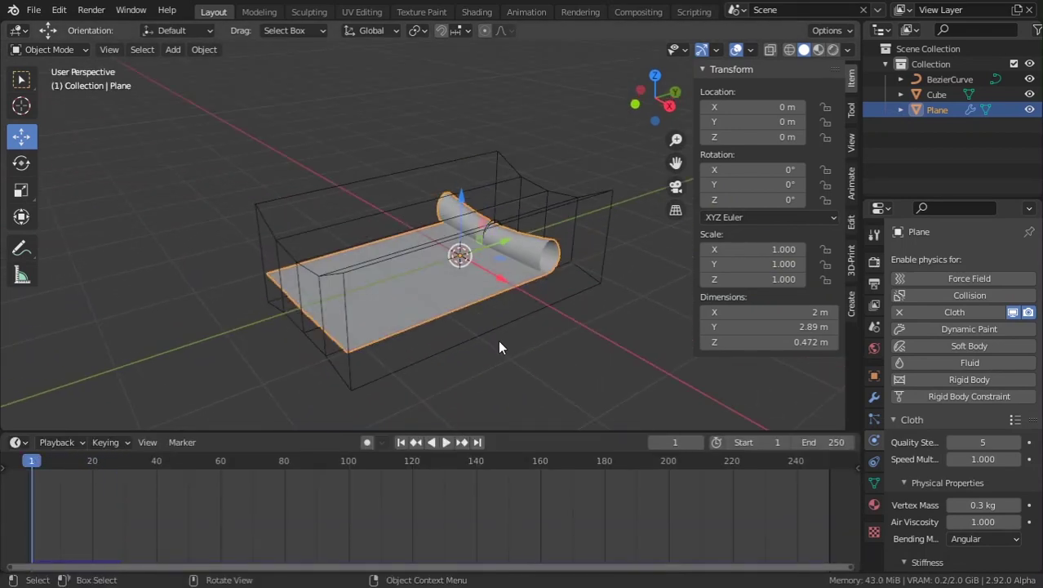
Examine the plane's cloth settings, including the simulation Cache options and the stiffness and damping values
middle_drag(434, 328, 471, 331)
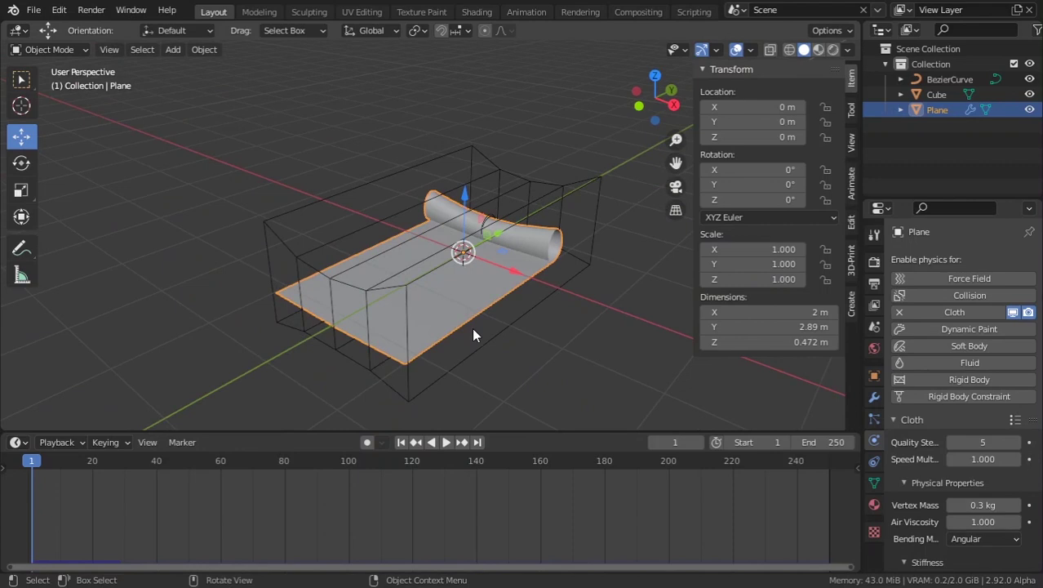
scroll(930, 457, down, 8)
scroll(951, 471, down, 7)
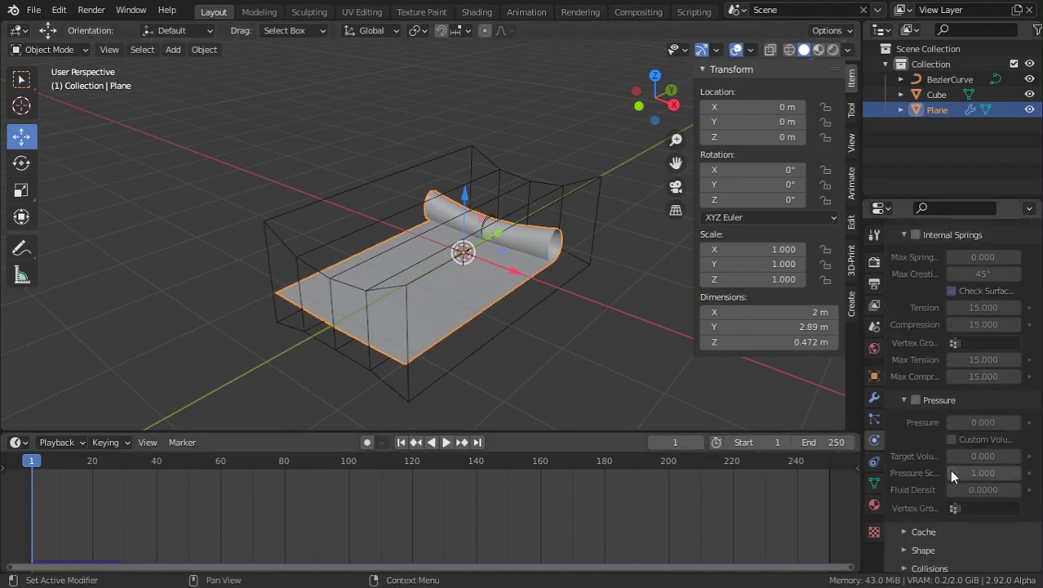
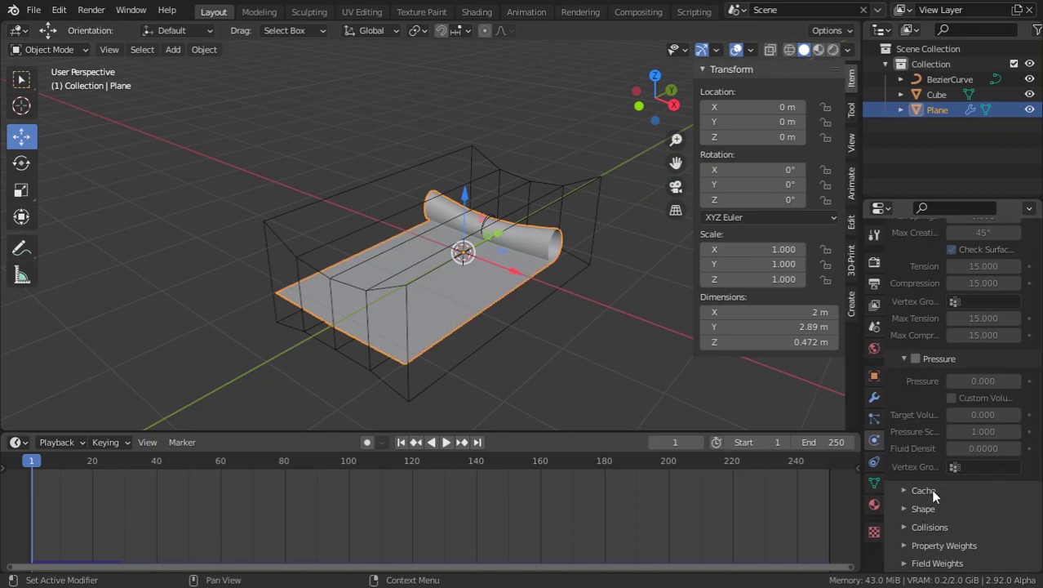
click(932, 492)
scroll(1027, 467, down, 4)
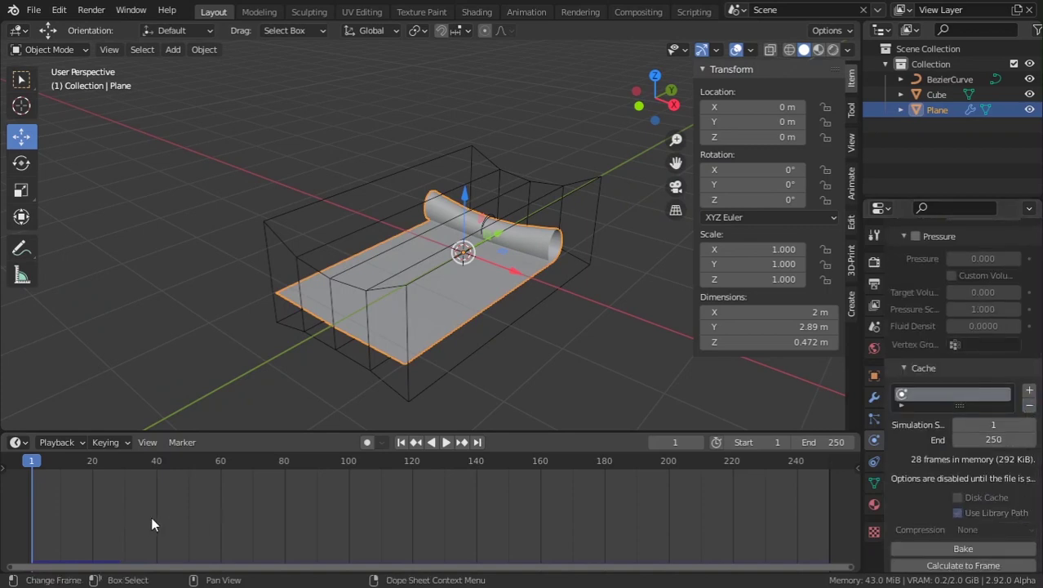
scroll(936, 401, up, 10)
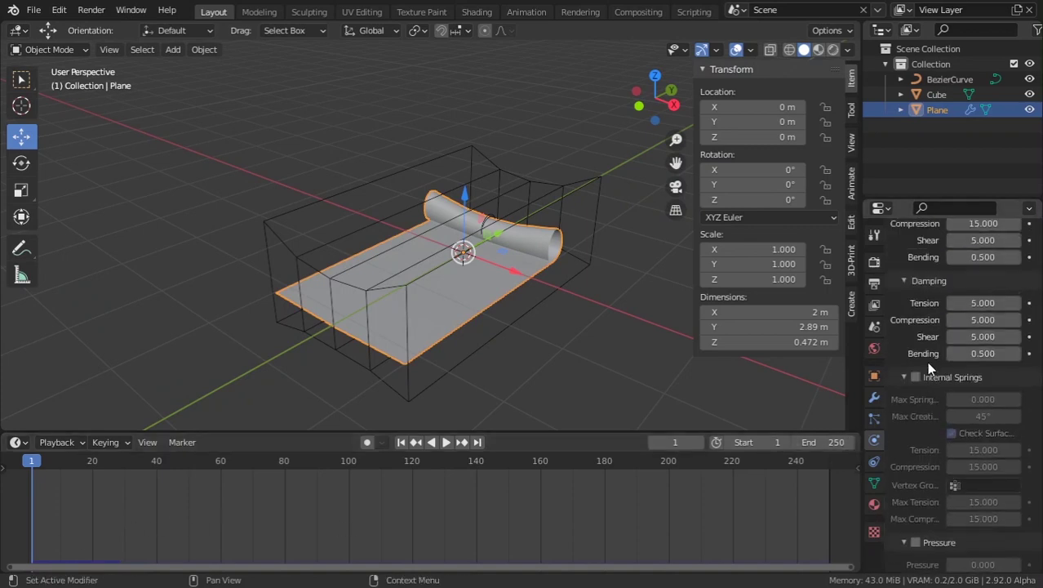
scroll(930, 439, up, 4)
middle_drag(550, 304, 382, 312)
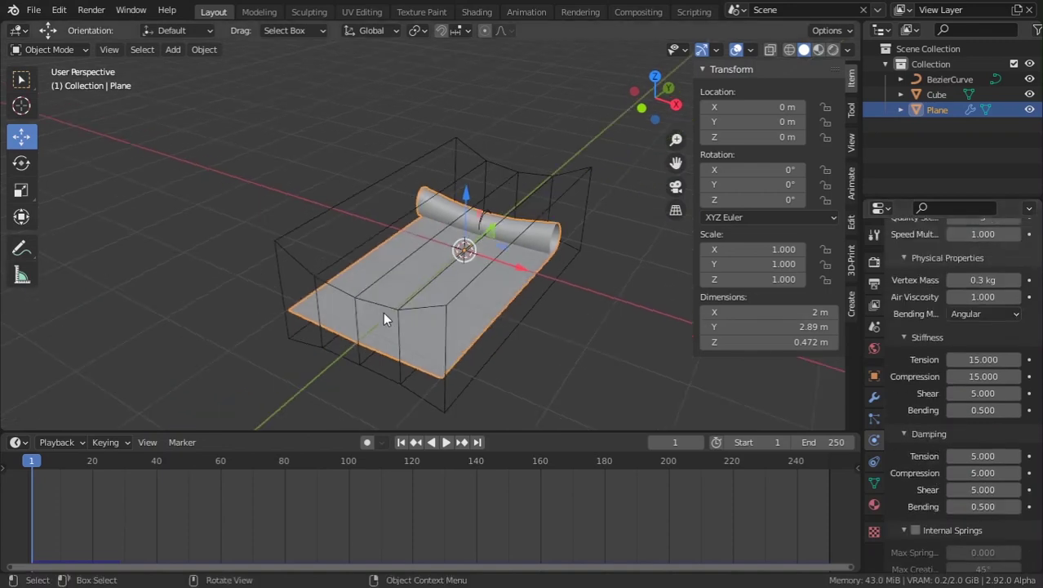
Expand the Shape section of the plane's cloth settings and examine the Pin Group, Sewing and Shrinking options
scroll(1036, 495, down, 10)
scroll(603, 351, down, 3)
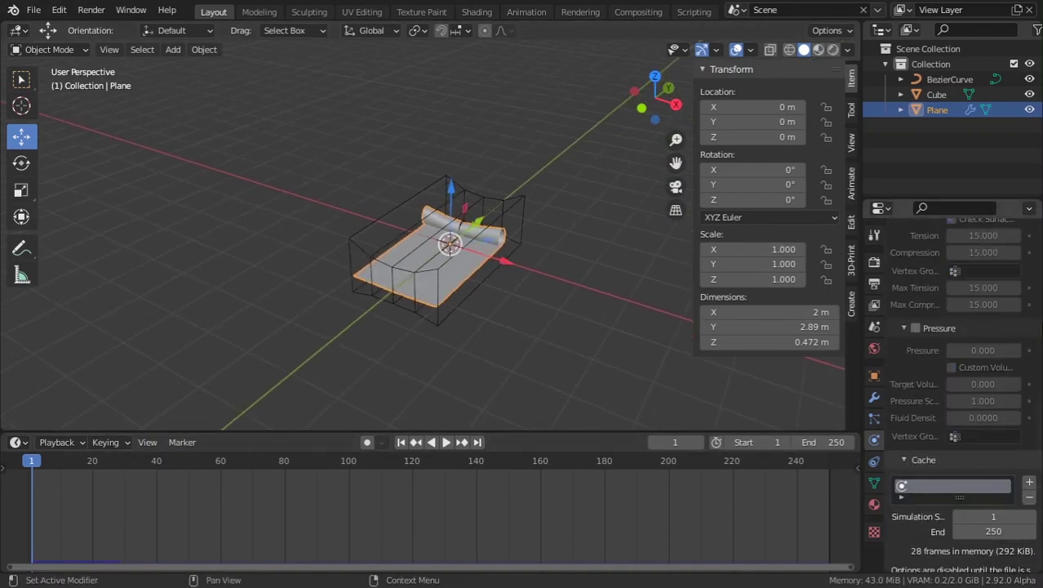
scroll(932, 418, down, 4)
scroll(932, 417, down, 3)
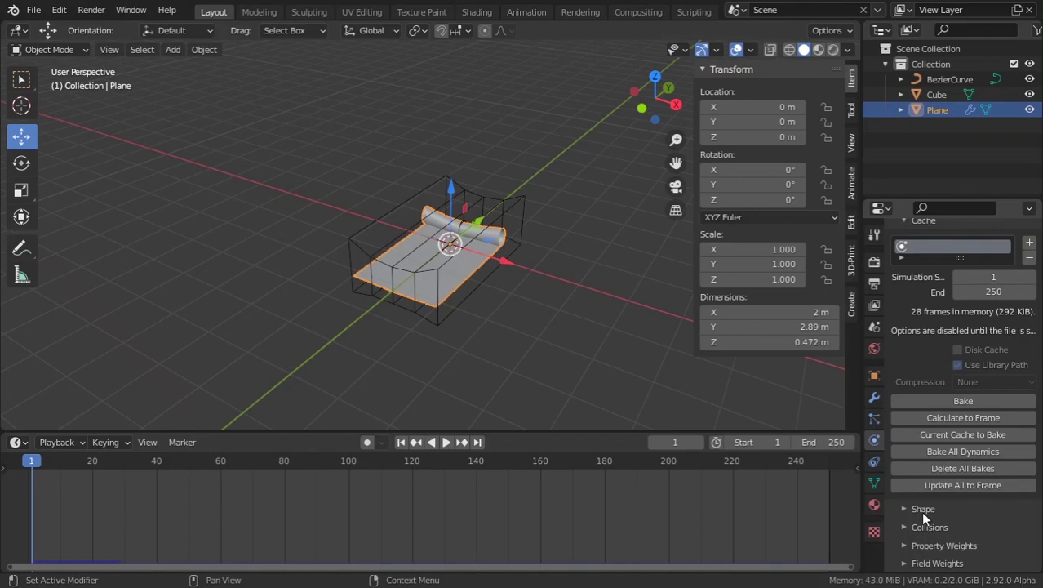
scroll(543, 290, up, 3)
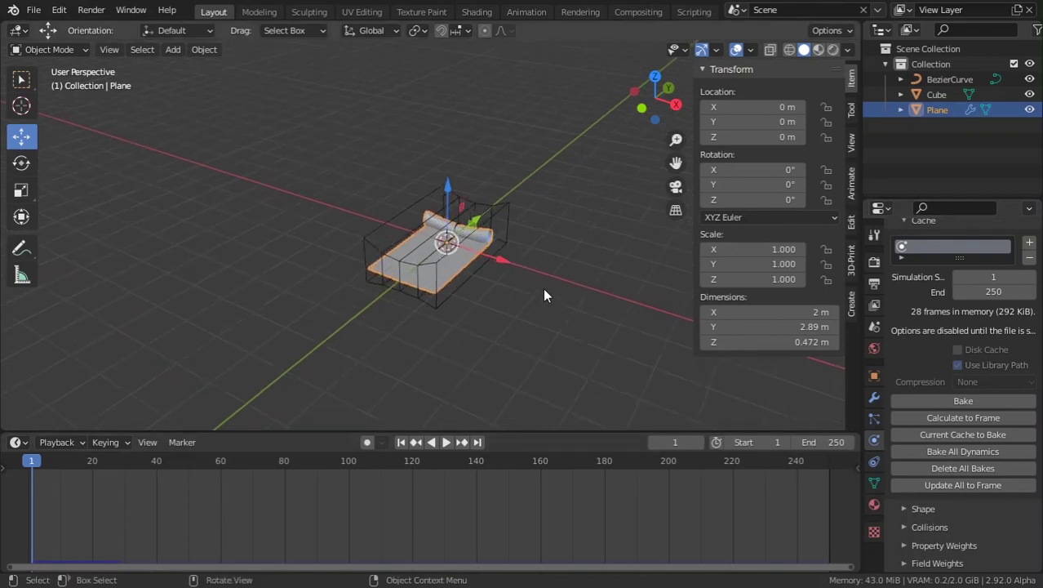
middle_drag(543, 290, 523, 304)
click(923, 509)
scroll(939, 512, down, 3)
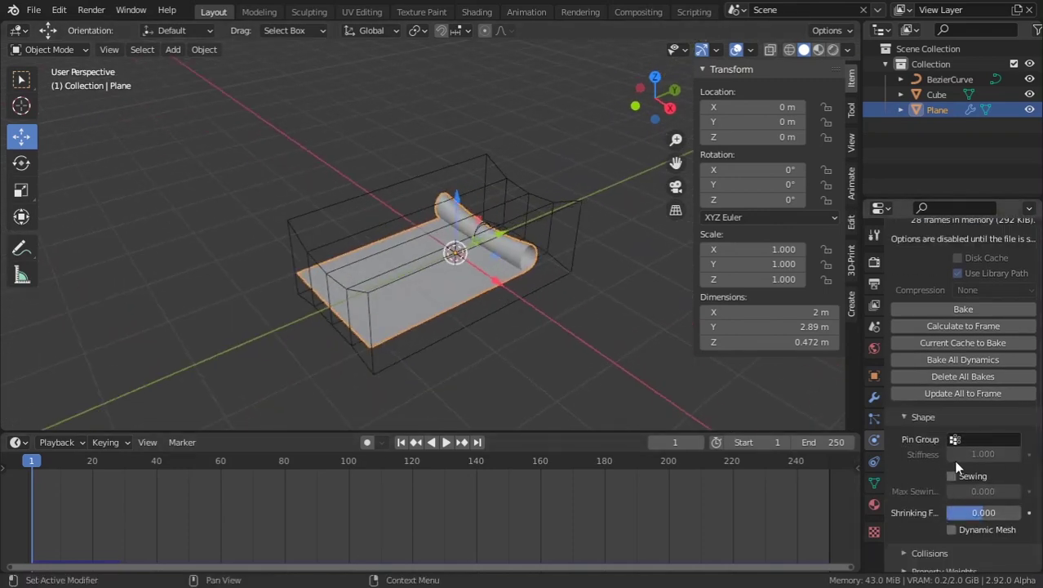
scroll(187, 239, up, 4)
Switch the plane to Weight Paint mode and paint a weight 1.000 stripe along the centre of its flat part
click(71, 53)
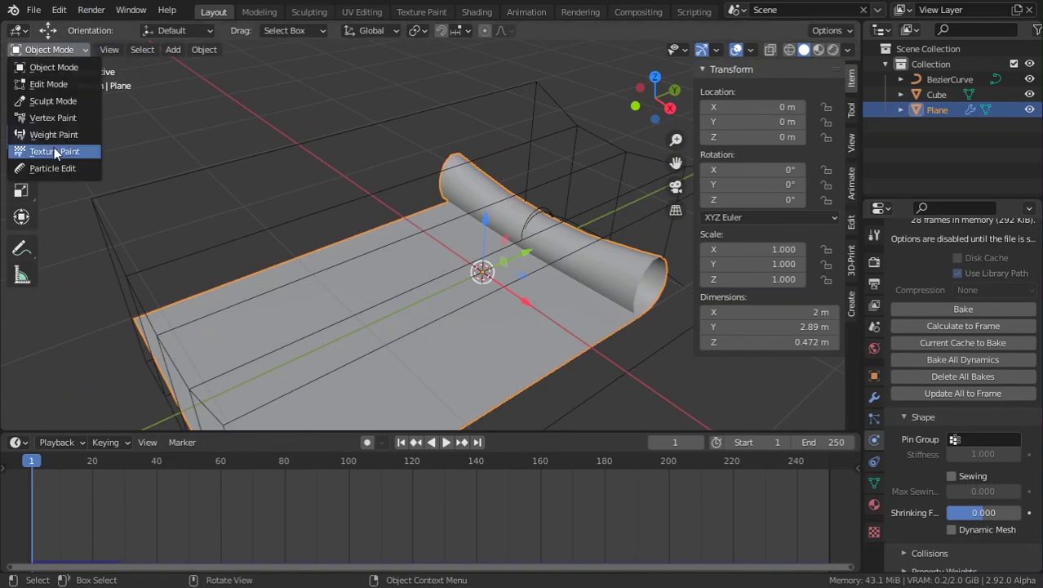
click(47, 132)
scroll(449, 179, down, 2)
middle_drag(449, 182, 442, 214)
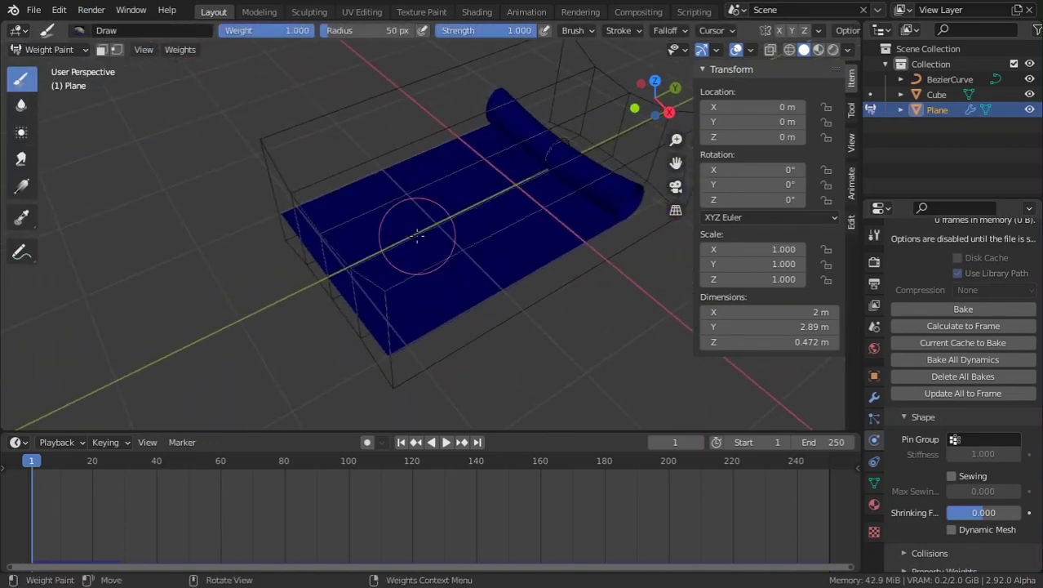
scroll(419, 259, up, 3)
mouse_move(390, 240)
mouse_down()
mouse_move(110, 307)
mouse_move(320, 278)
mouse_up()
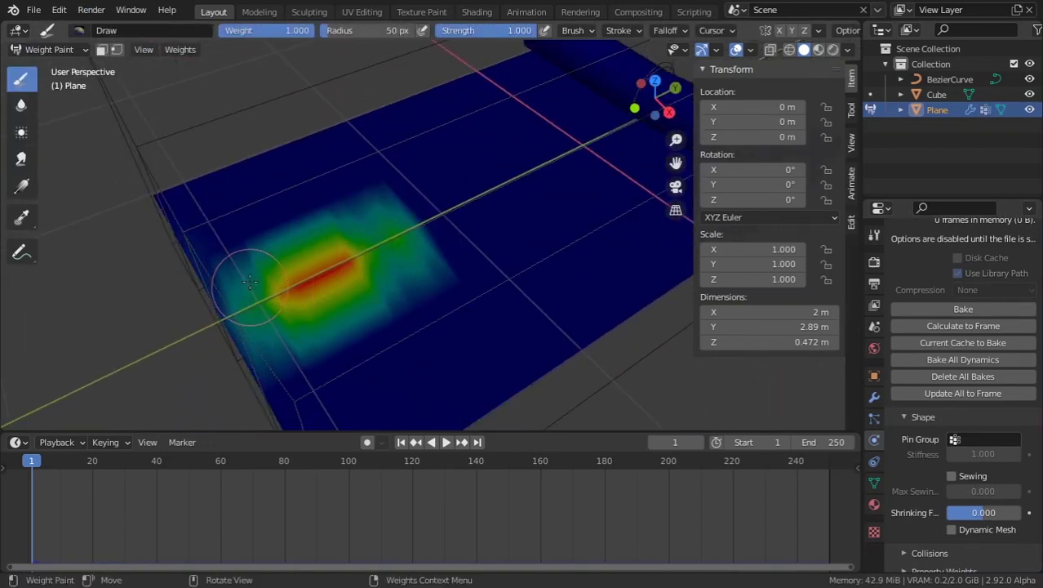
scroll(250, 282, down, 4)
middle_drag(374, 286, 319, 302)
drag(405, 249, 271, 237)
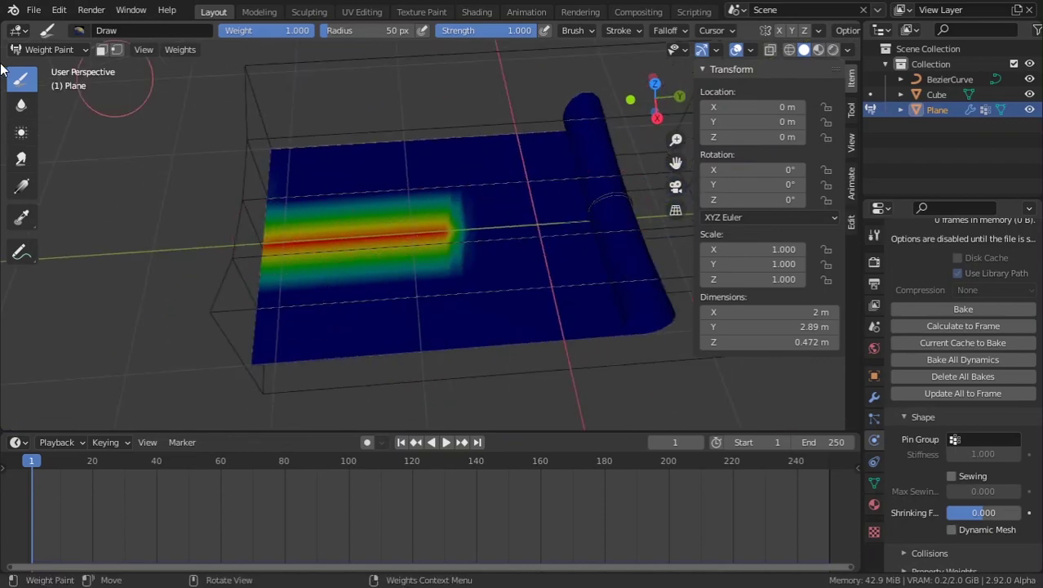
Return to Object Mode and move the Bezier curve along Y to about 2.45 m to unroll the plane
click(49, 50)
click(48, 65)
middle_drag(393, 159, 386, 210)
scroll(386, 210, down, 2)
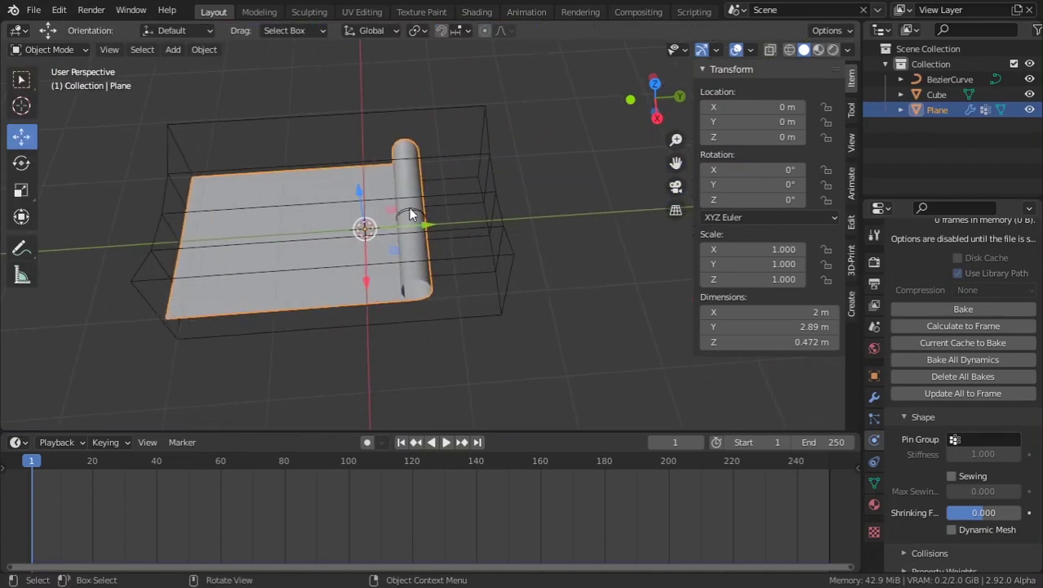
click(408, 213)
drag(446, 218, 608, 211)
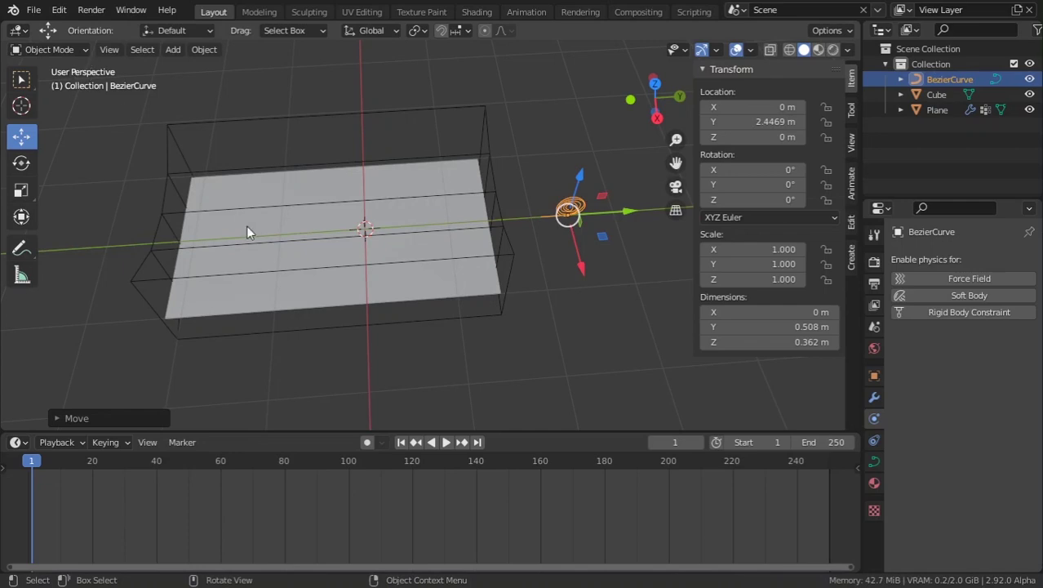
Put the plane back into Weight Paint and extend the central weight stripe over its full length, undoing the stray side stroke
click(247, 228)
click(75, 52)
click(57, 135)
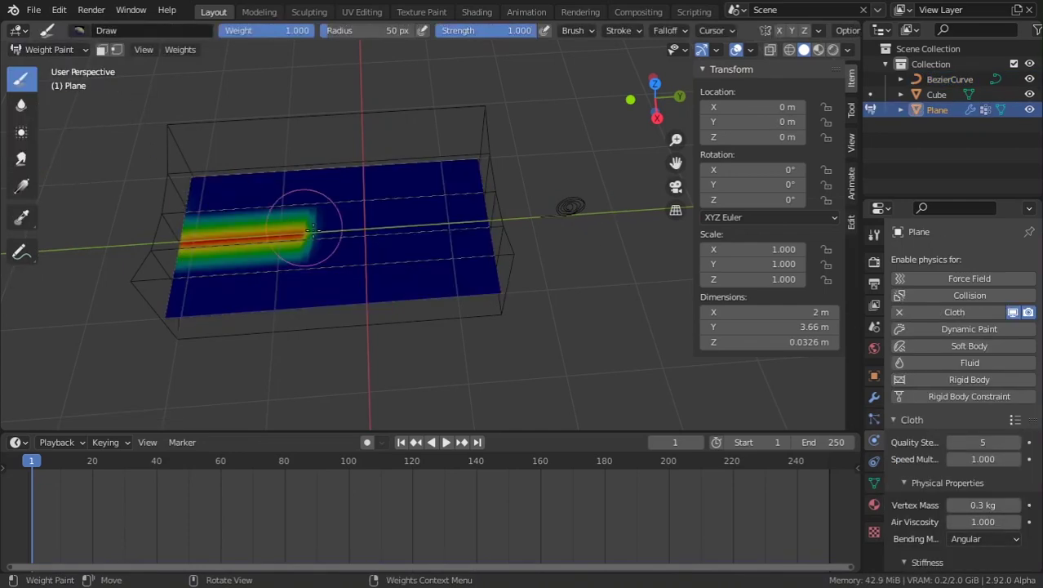
mouse_move(303, 228)
mouse_down()
mouse_move(354, 228)
mouse_move(344, 210)
mouse_up()
mouse_move(395, 217)
middle_down()
mouse_move(371, 255)
mouse_move(361, 210)
middle_up()
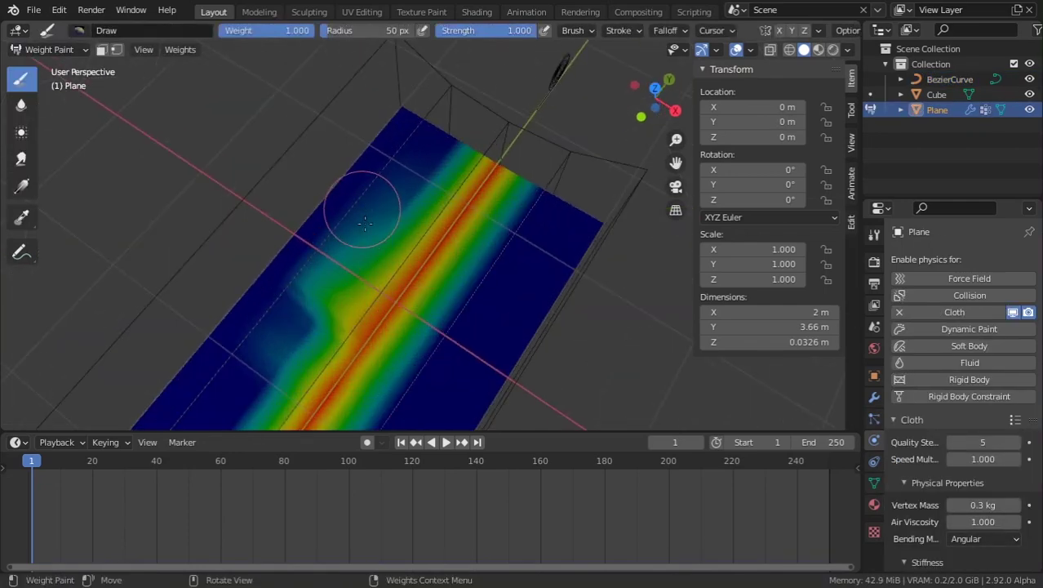
drag(361, 209, 422, 169)
key(ctrl+z)
middle_drag(303, 341, 382, 201)
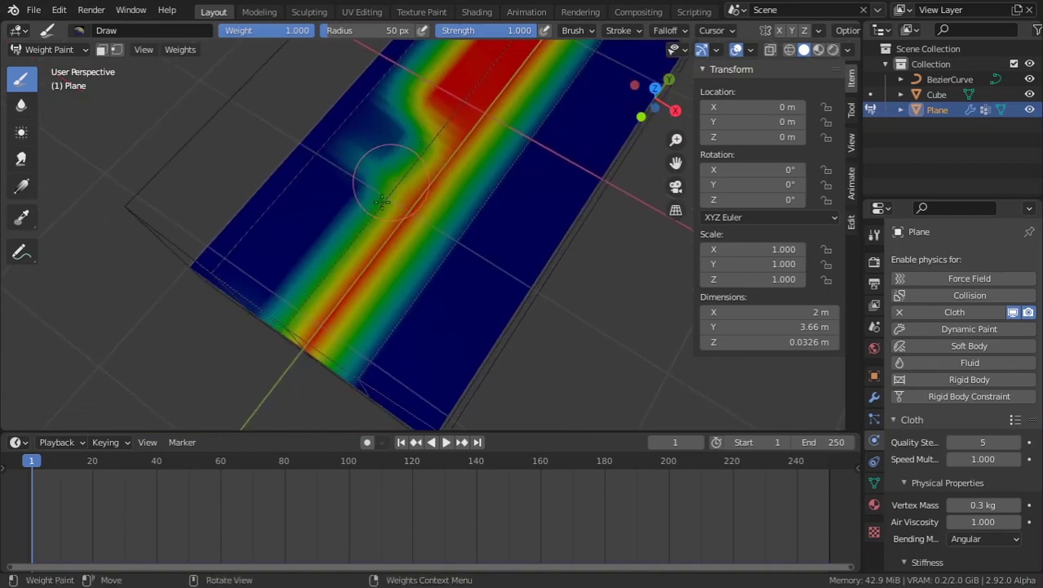
Return to Object Mode and enable the Wireframe geometry overlay in the viewport
click(45, 69)
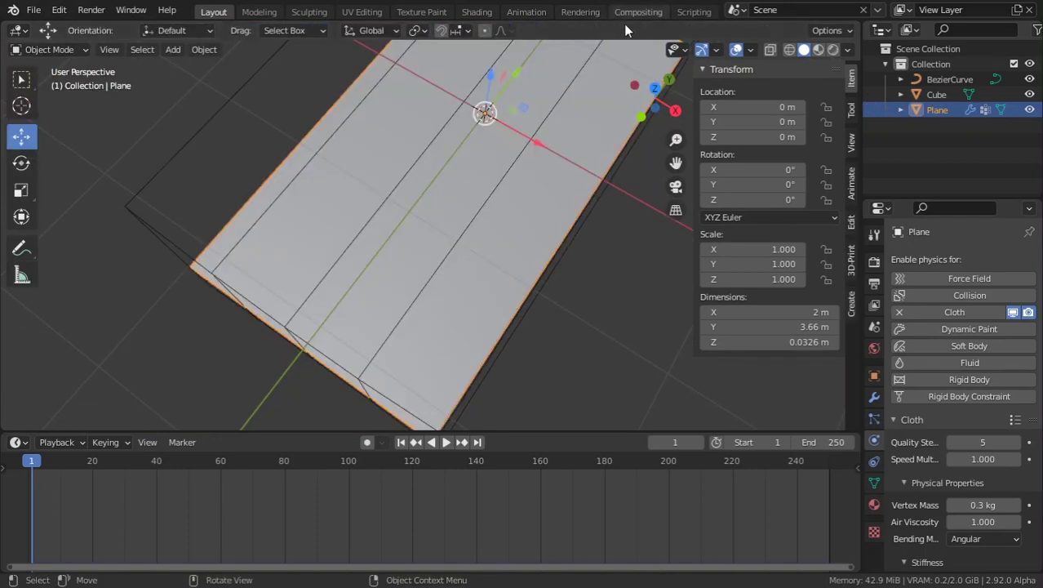
click(750, 49)
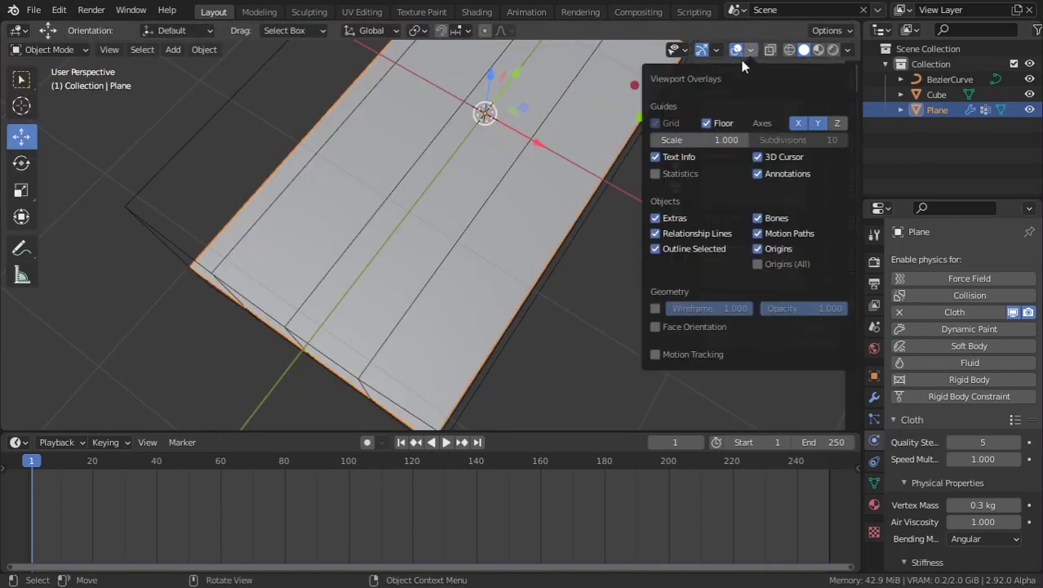
click(656, 308)
Re-enter Weight Paint on the plane and widen the full-weight stripe on both sides of the centre line along its length
click(49, 49)
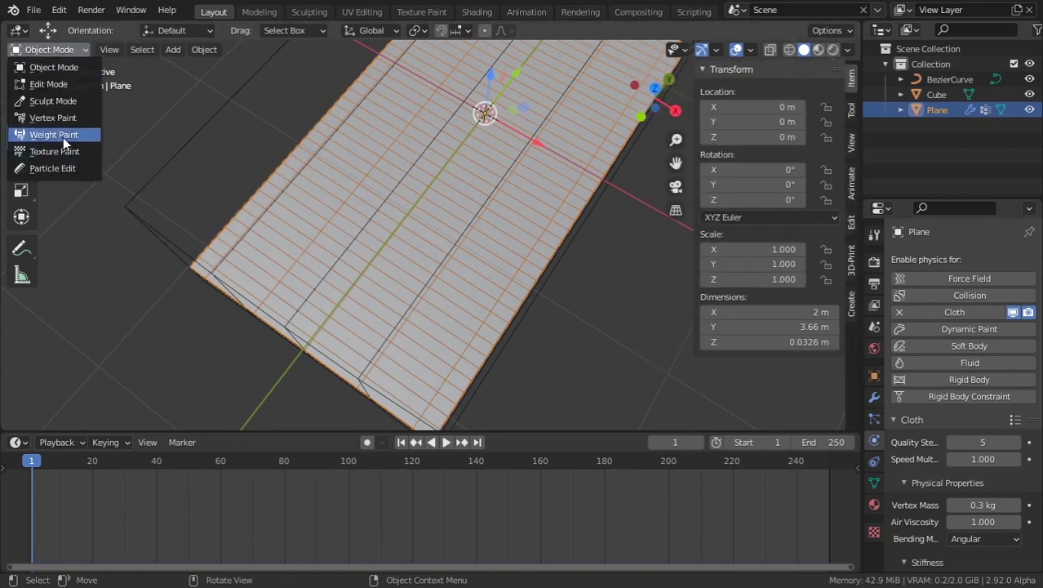
click(63, 135)
middle_drag(392, 212, 438, 180)
mouse_move(473, 160)
mouse_down()
mouse_move(327, 175)
mouse_move(236, 200)
mouse_move(369, 152)
mouse_move(194, 193)
mouse_up()
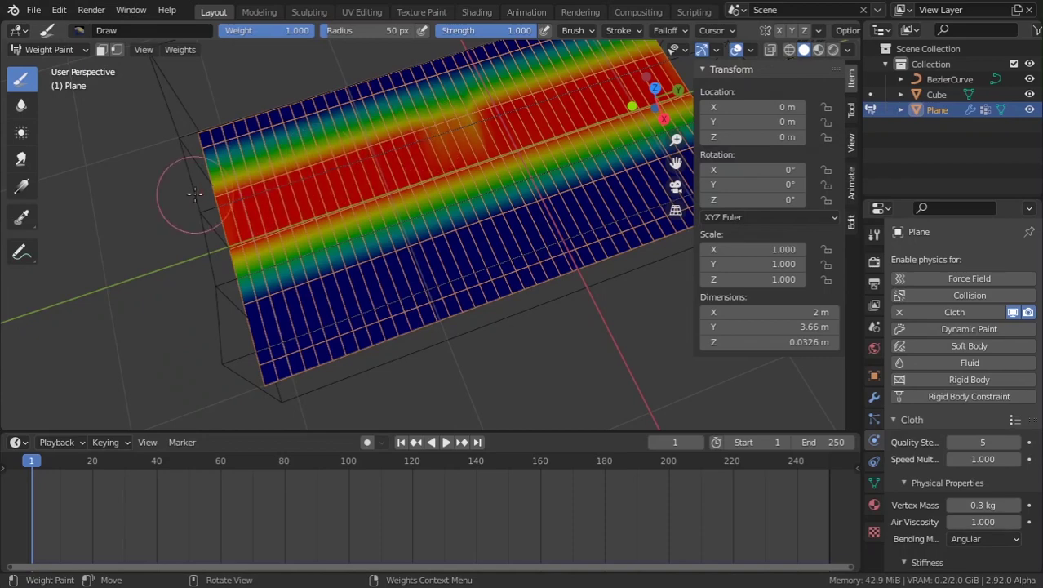
mouse_move(192, 259)
mouse_down()
mouse_move(343, 262)
mouse_move(571, 151)
mouse_move(484, 188)
mouse_up()
drag(438, 134, 490, 116)
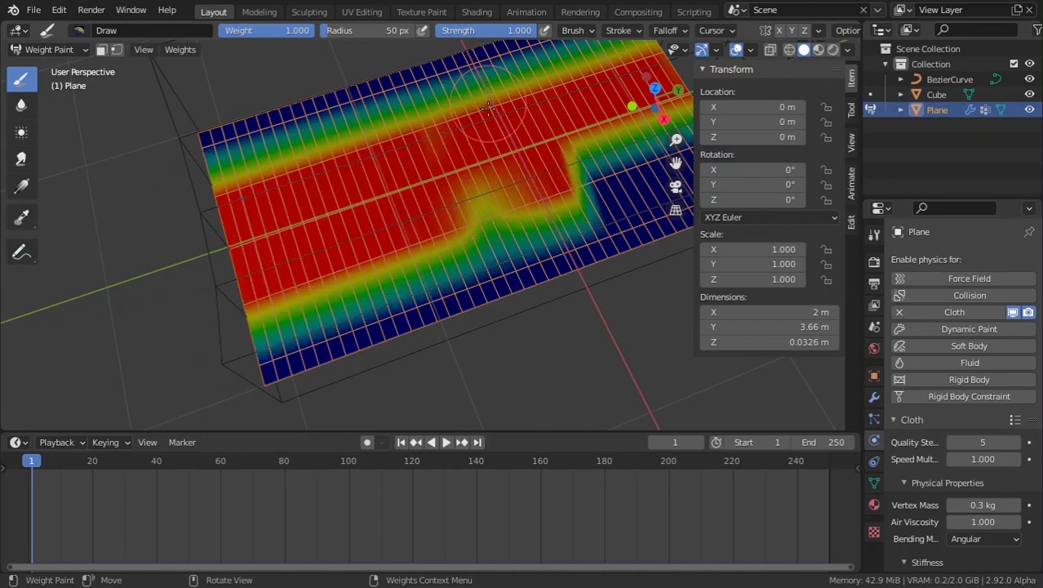
shift+middle_drag(490, 116, 388, 135)
mouse_move(388, 252)
mouse_down()
mouse_move(376, 213)
mouse_move(632, 104)
mouse_move(510, 192)
mouse_move(453, 202)
mouse_up()
scroll(541, 179, down, 3)
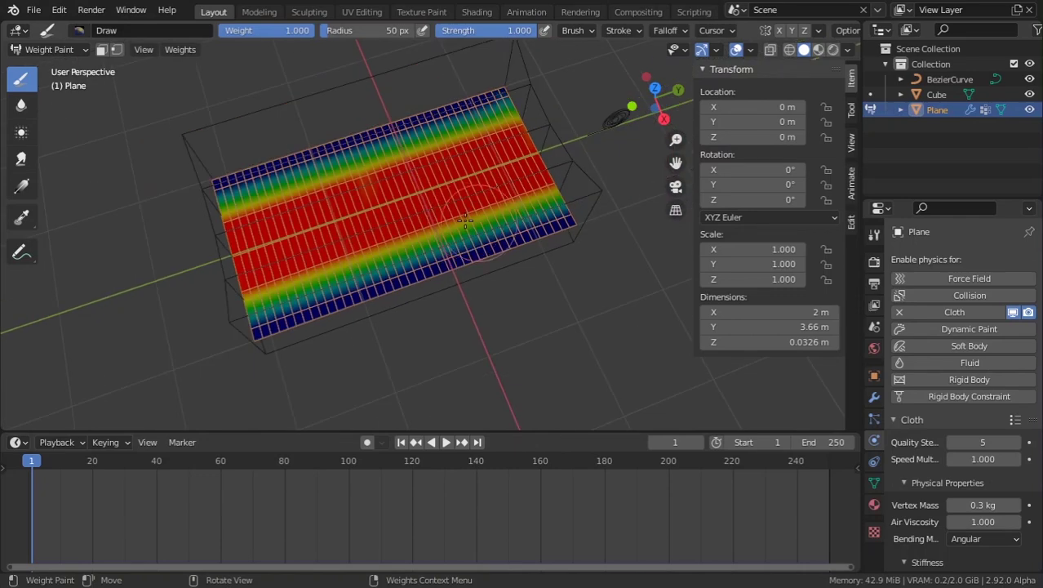
Paint weight 1.000 outward along both long sides of the plane, leaving thin lower-weight bands at the outer edges
middle_drag(465, 219, 566, 210)
scroll(420, 376, up, 3)
scroll(441, 371, down, 2)
middle_drag(470, 355, 432, 372)
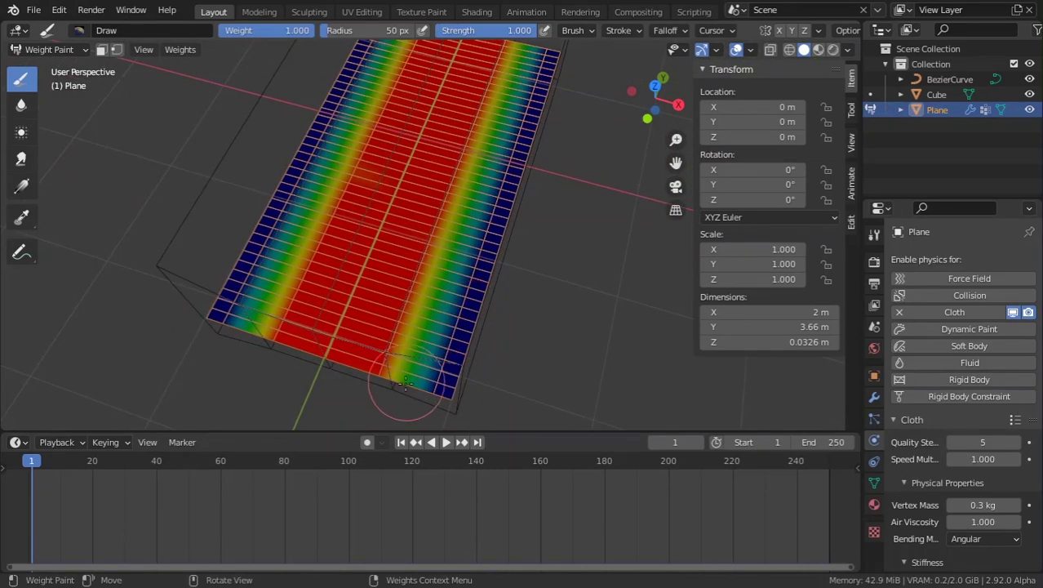
mouse_move(433, 371)
mouse_down()
mouse_move(465, 347)
mouse_move(412, 416)
mouse_move(488, 231)
mouse_move(510, 78)
mouse_move(509, 99)
mouse_move(532, 62)
mouse_up()
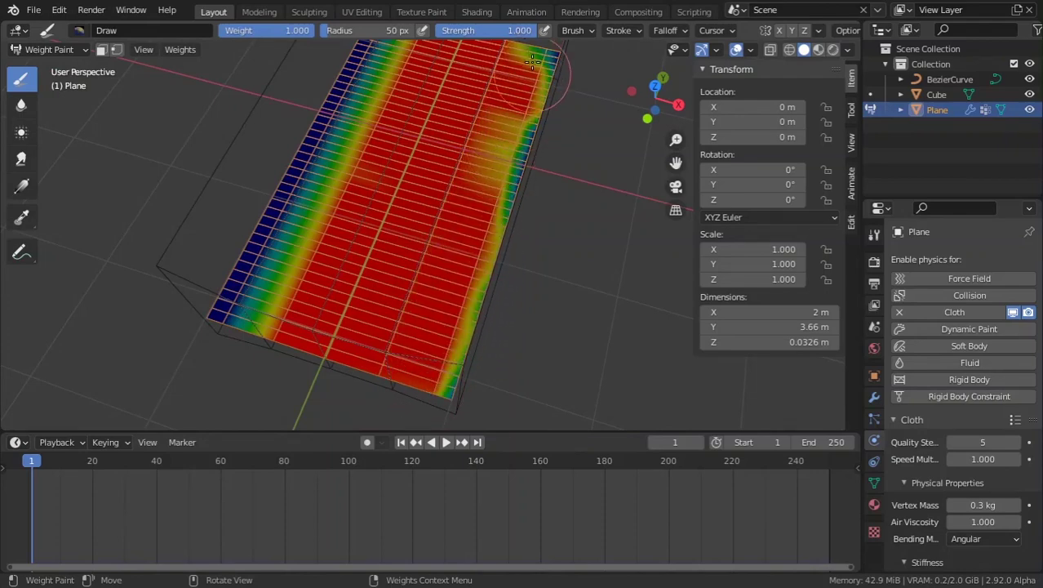
middle_drag(390, 171, 386, 140)
mouse_move(394, 123)
mouse_down()
mouse_move(381, 97)
mouse_move(349, 326)
mouse_up()
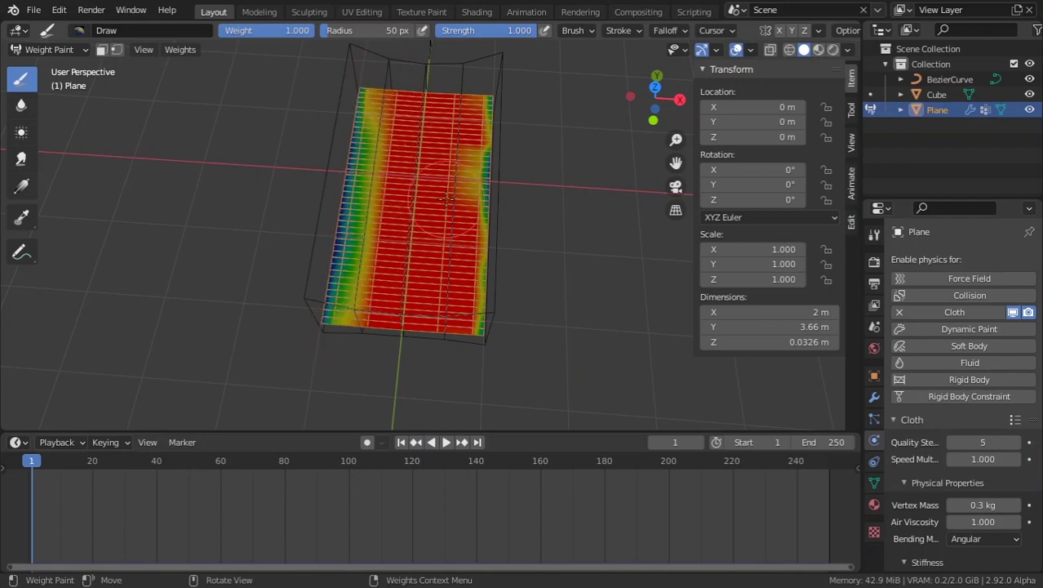
scroll(448, 196, up, 3)
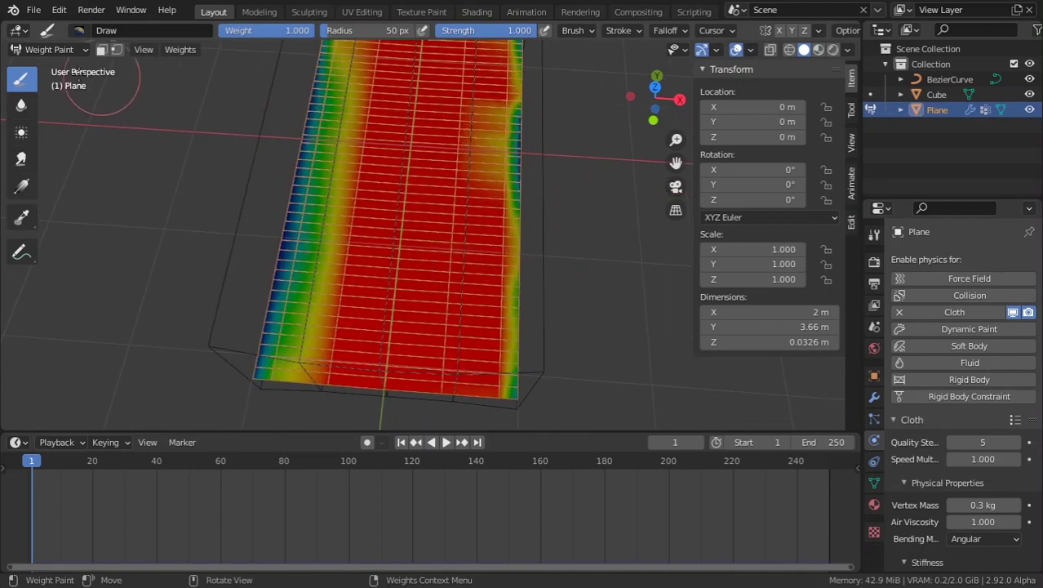
Use the Blur brush at strength 1.000 to smooth the weight transitions across the plane's middle and along its long edges
click(21, 104)
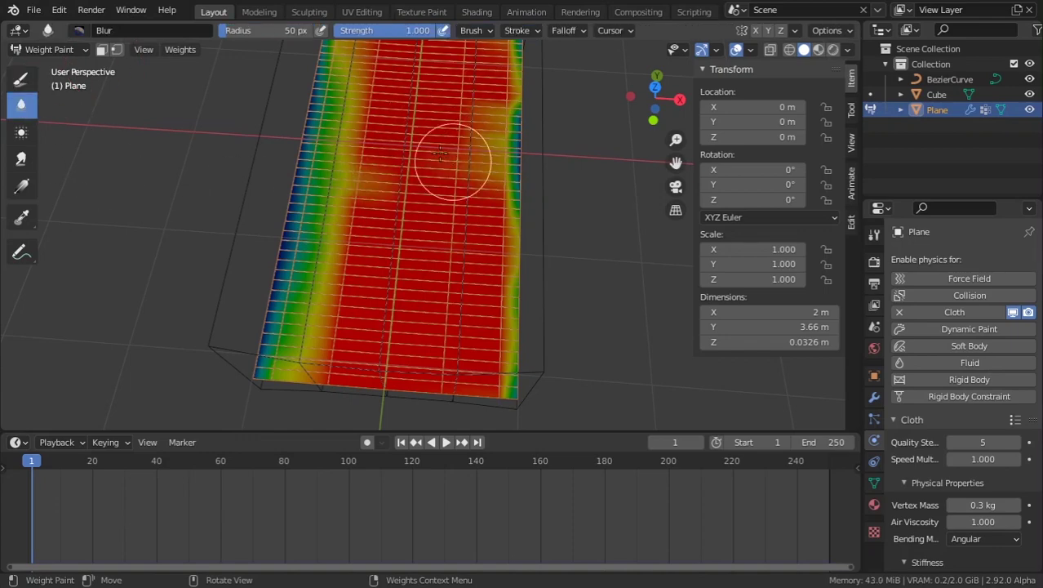
drag(420, 178, 382, 184)
middle_drag(424, 243, 420, 284)
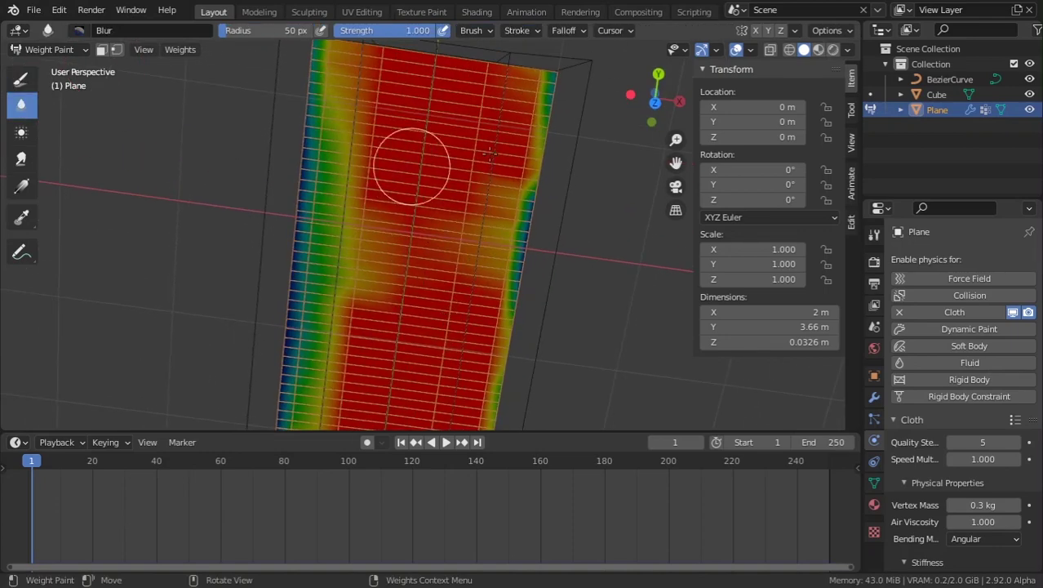
mouse_move(410, 166)
mouse_down()
mouse_move(340, 126)
mouse_move(396, 155)
mouse_move(385, 145)
mouse_up()
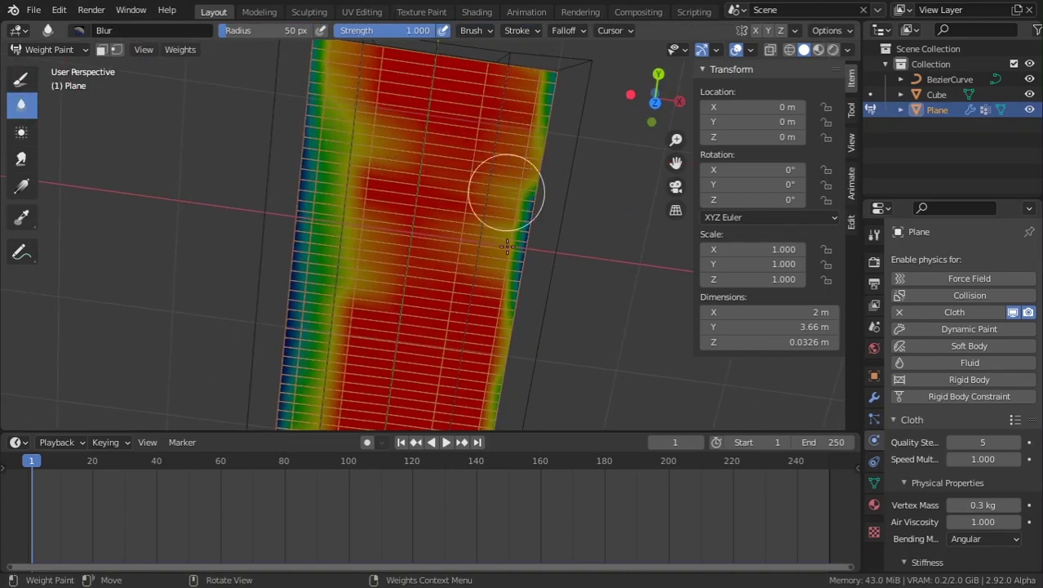
middle_drag(507, 245, 388, 323)
shift+scroll(347, 249, down, 5)
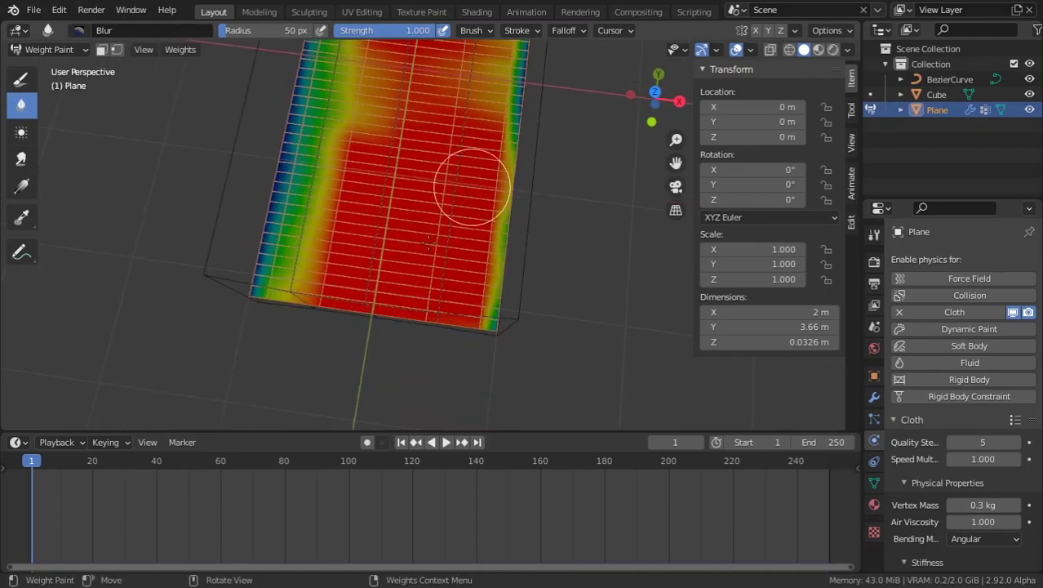
mouse_move(478, 239)
mouse_down()
mouse_move(375, 264)
mouse_move(524, 303)
mouse_move(492, 200)
mouse_move(512, 105)
mouse_up()
shift+middle_drag(535, 179, 520, 225)
key(ctrl+z)
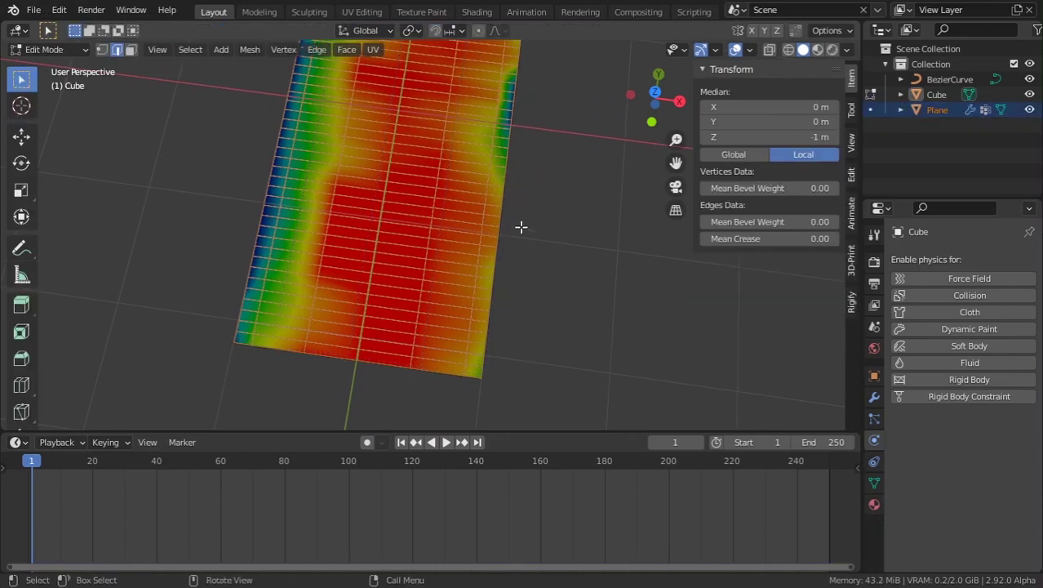
click(73, 48)
click(64, 137)
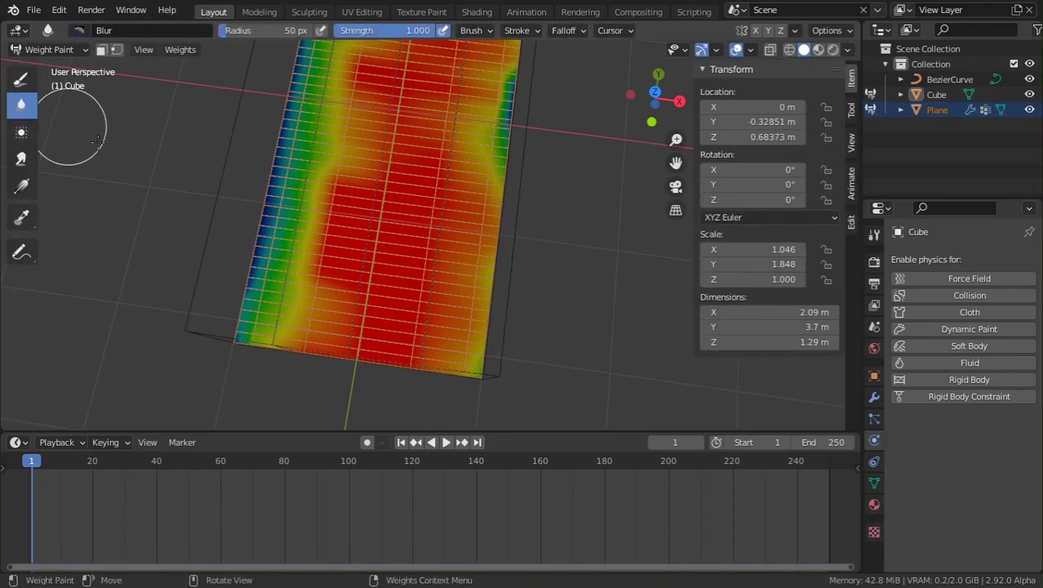
key(ctrl+z)
Leave the cube's Weight Paint for Object Mode, select the plane, and enter Weight Paint on it
click(63, 52)
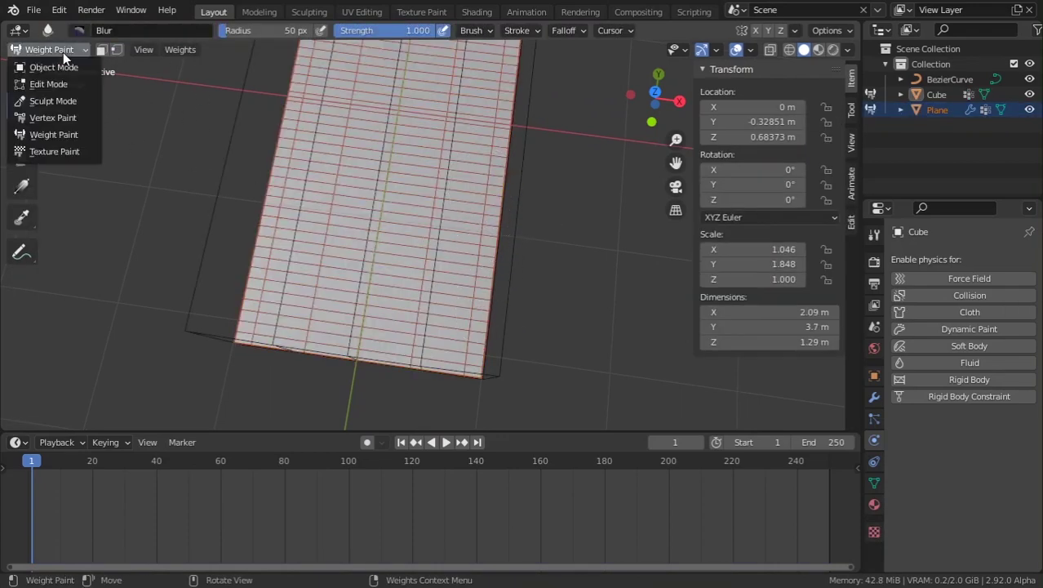
click(52, 66)
click(486, 253)
middle_drag(532, 256, 398, 214)
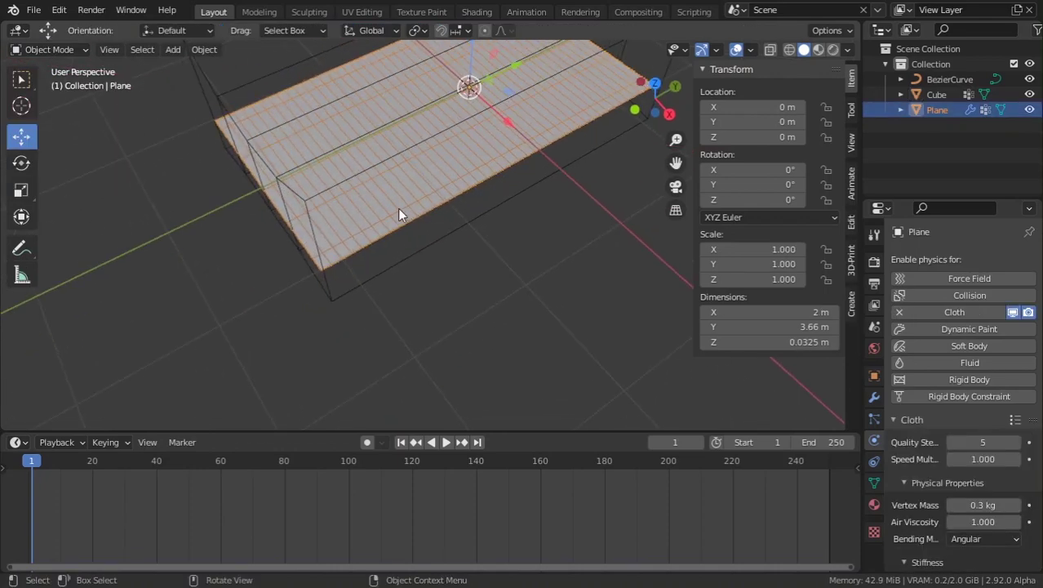
click(49, 49)
click(64, 139)
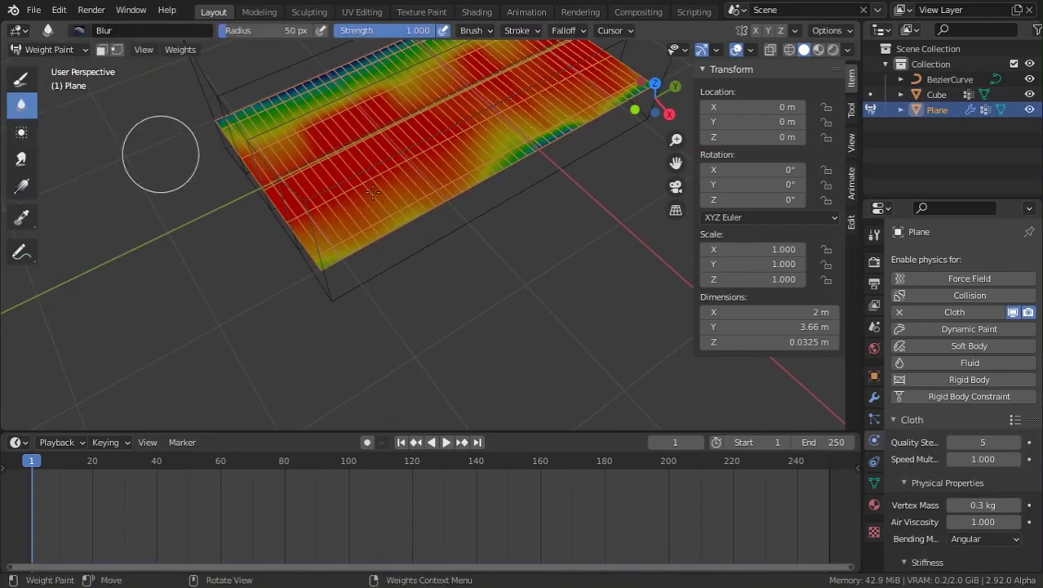
Switch to the Subtract brush at weight 1.000 and remove weight from two patches near the corner of the plane's +X long edge
middle_drag(161, 153, 493, 124)
scroll(501, 124, up, 3)
scroll(229, 155, down, 4)
click(21, 78)
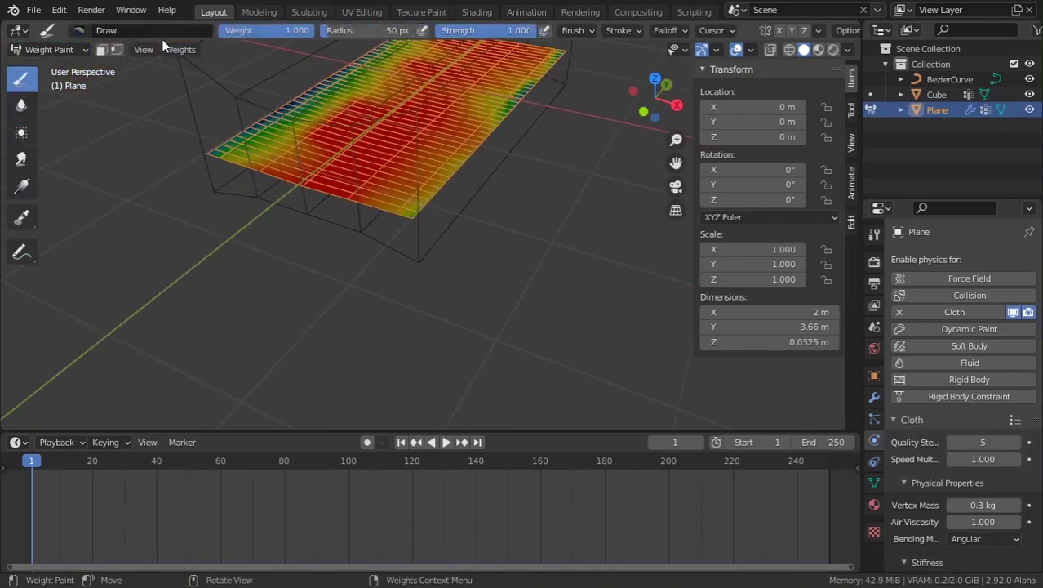
click(76, 31)
click(477, 81)
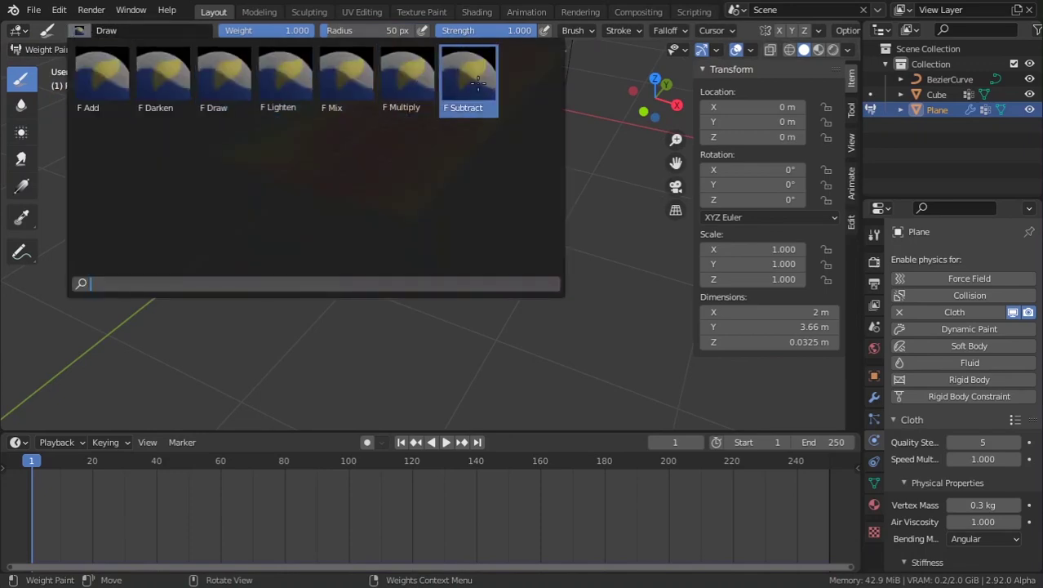
mouse_move(478, 115)
middle_down()
mouse_move(485, 221)
mouse_move(379, 206)
middle_up()
scroll(486, 221, up, 4)
drag(383, 213, 424, 224)
drag(335, 255, 310, 275)
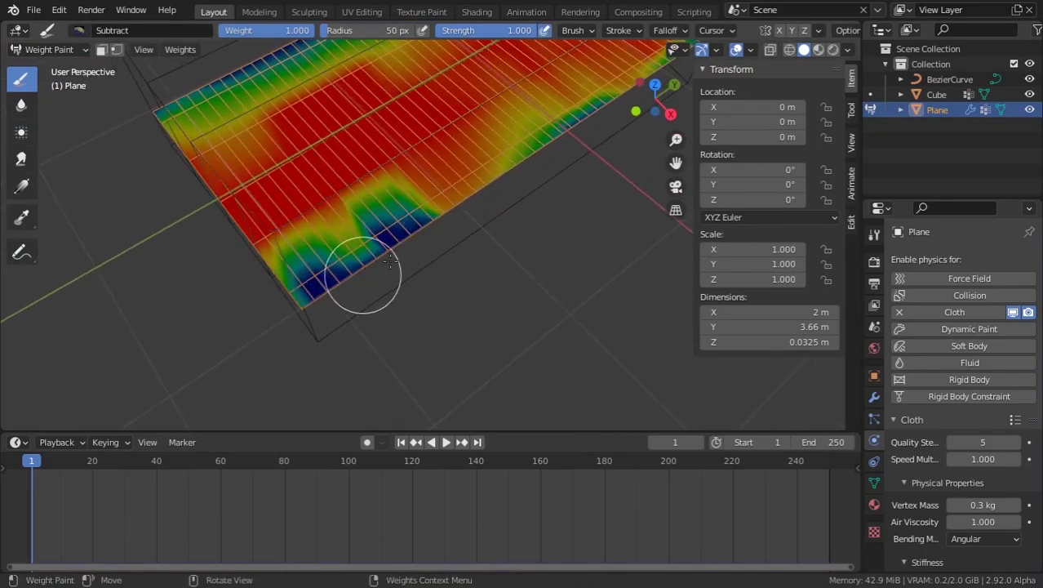
Try to undo the subtracted patches on the plane and put the cube back into Weight Paint
key(ctrl+z)
key(a)
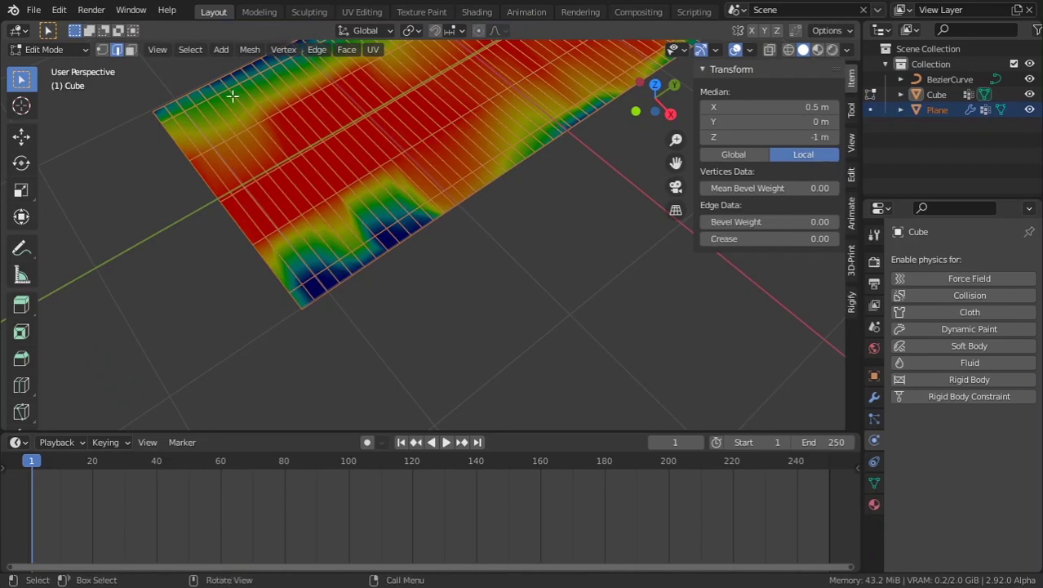
click(51, 49)
click(54, 134)
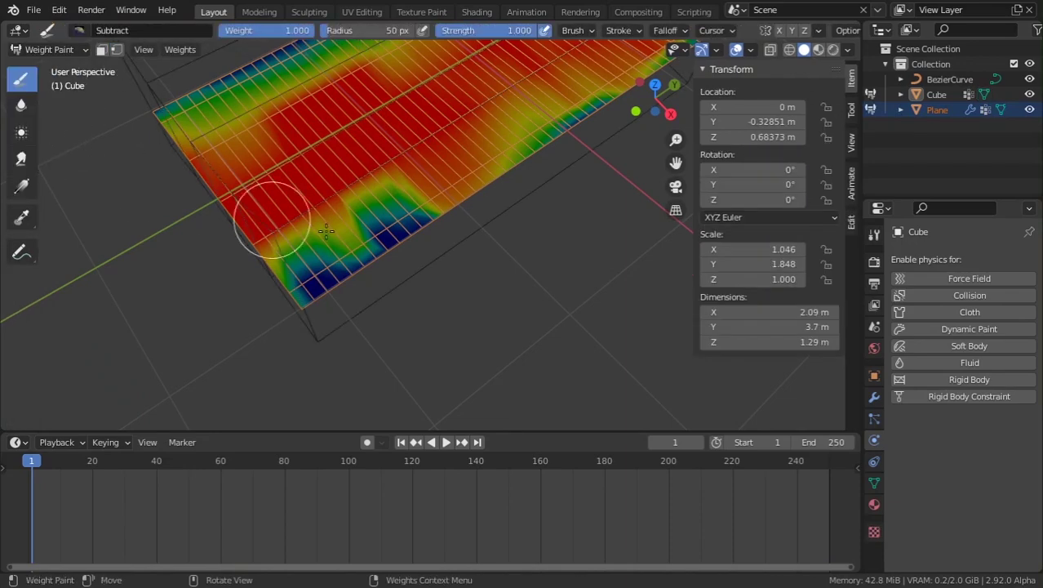
scroll(309, 209, up, 2)
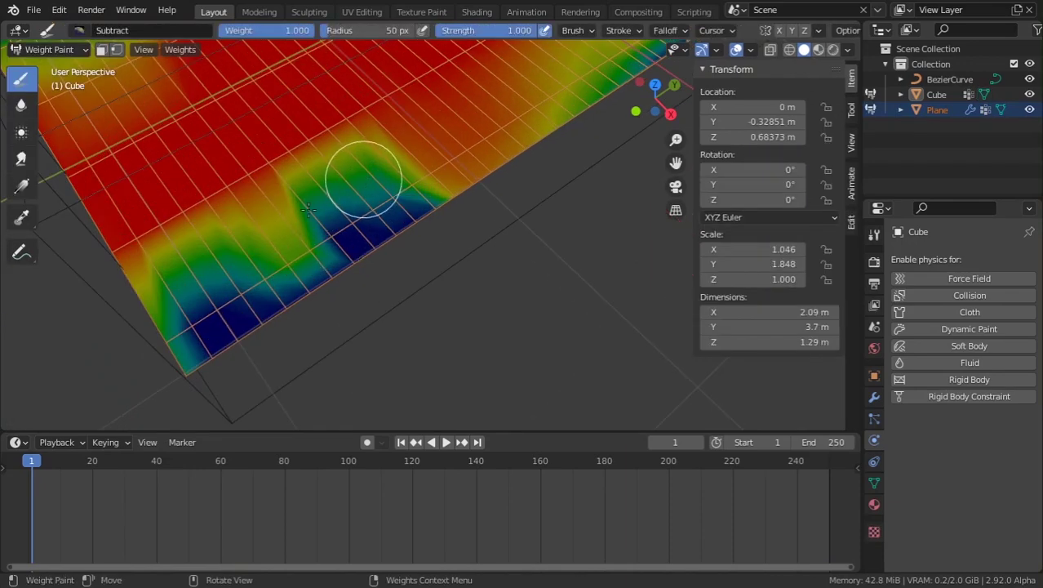
Choose the Add brush, re-enter Weight Paint on the plane, and paint weight 1.000 back over the subtracted patches
click(79, 31)
click(101, 78)
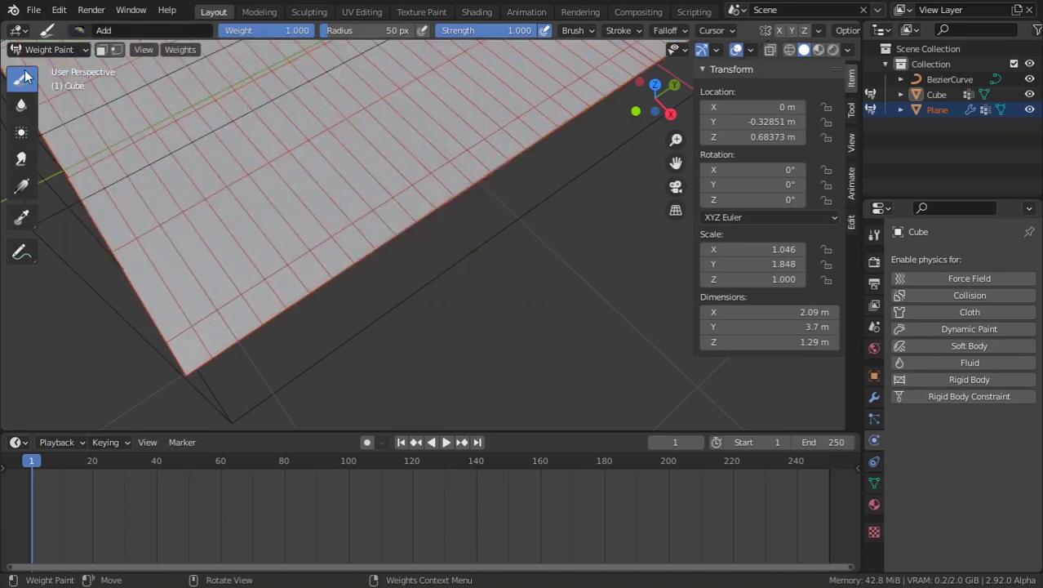
click(49, 49)
click(52, 67)
click(184, 183)
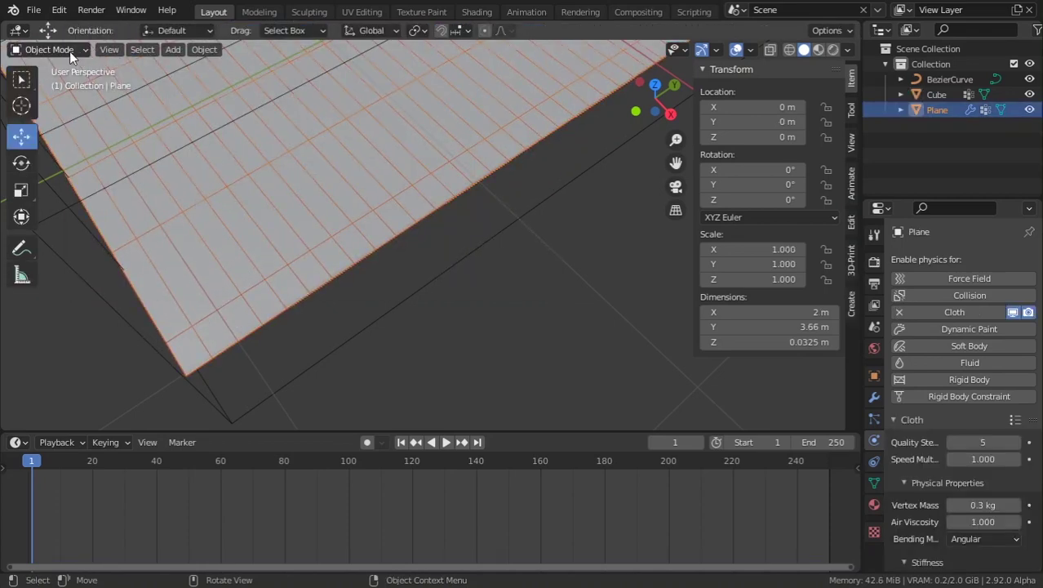
click(69, 51)
click(61, 139)
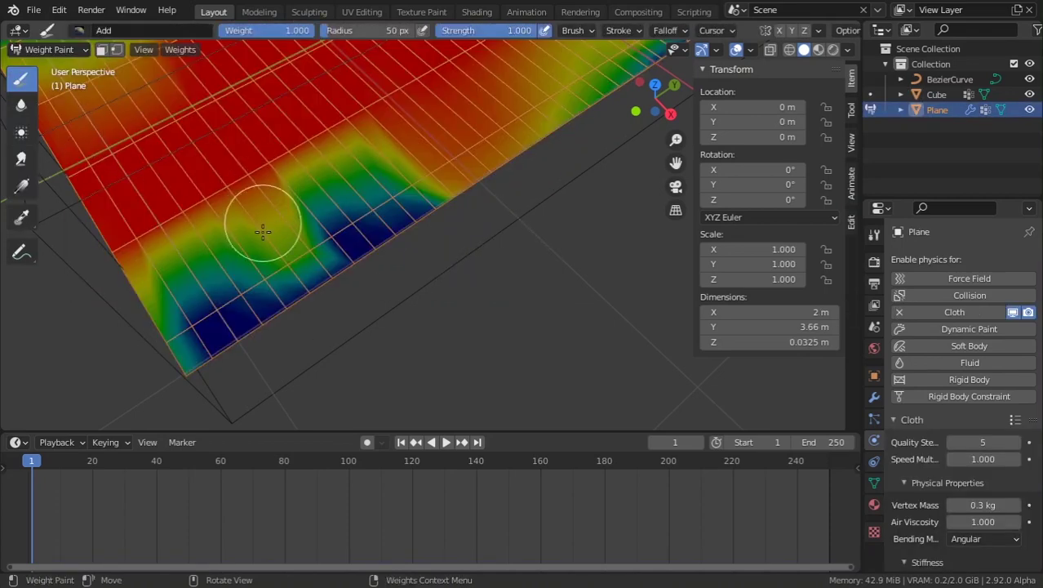
mouse_move(186, 284)
mouse_down()
mouse_move(210, 309)
mouse_move(281, 235)
mouse_move(419, 160)
mouse_move(309, 226)
mouse_move(372, 205)
mouse_up()
Use the Subtract brush at weight 0.117 to lower the weights along the plane's +X long edge
mouse_move(372, 204)
middle_down()
mouse_move(510, 175)
mouse_move(485, 234)
mouse_move(500, 215)
mouse_move(106, 92)
middle_up()
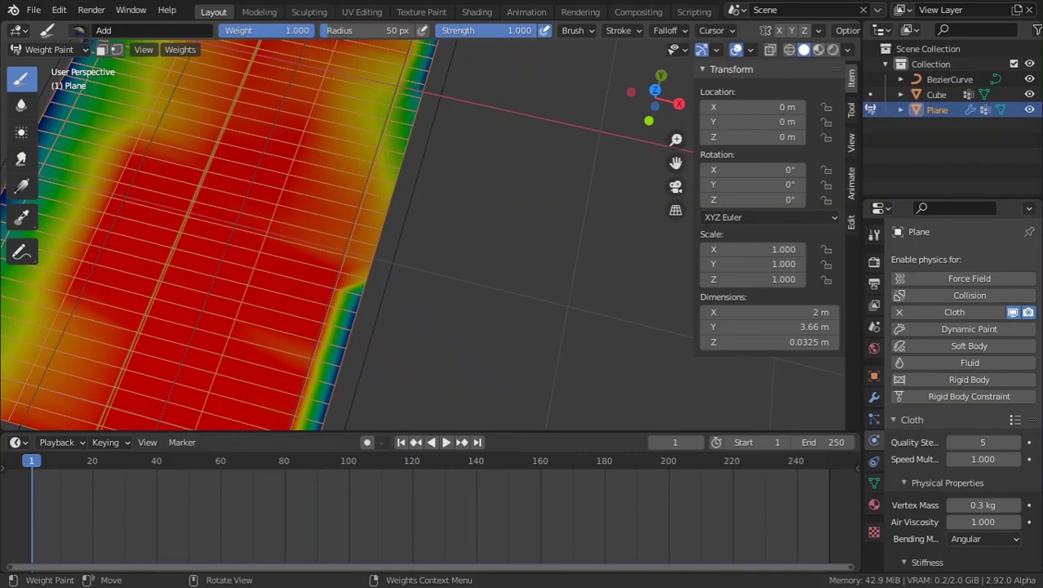
click(104, 30)
click(473, 80)
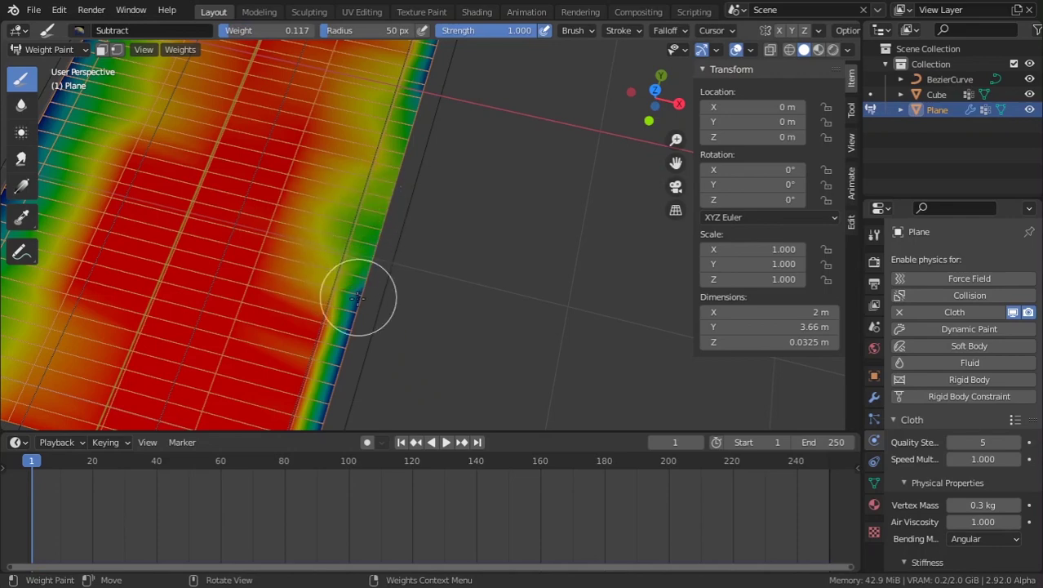
mouse_move(389, 155)
middle_down()
mouse_move(437, 163)
mouse_move(372, 169)
middle_up()
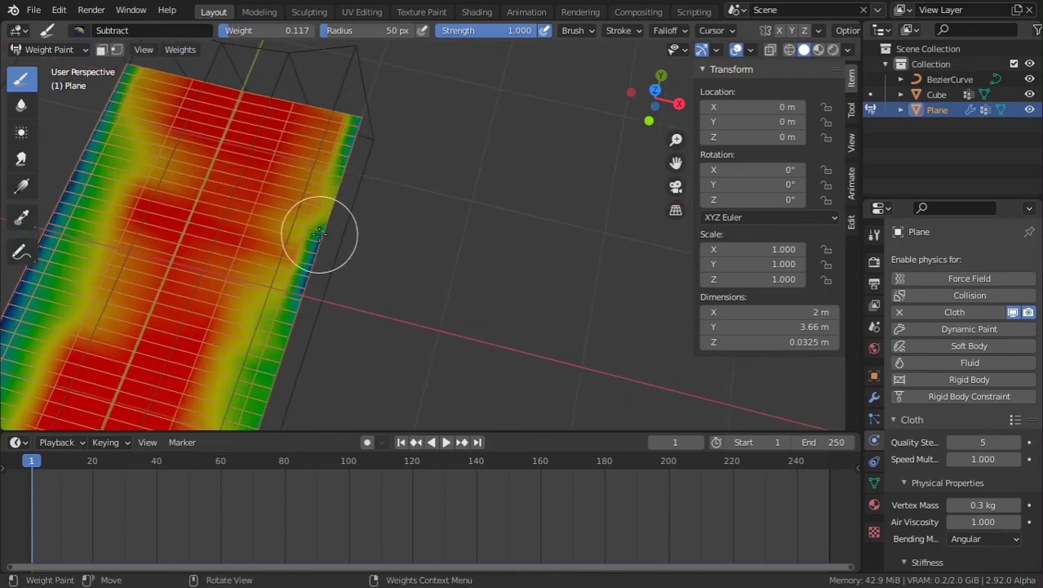
mouse_move(328, 249)
middle_down()
mouse_move(426, 154)
mouse_move(326, 266)
middle_up()
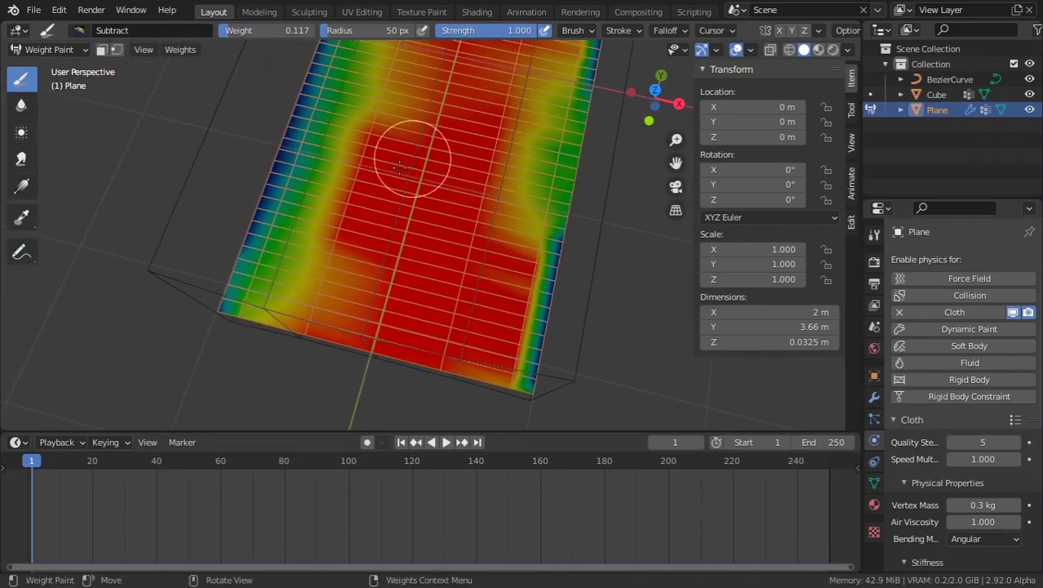
Use the Add brush at weight 0.117 to raise the weights along the plane's -X long edge
mouse_move(400, 167)
middle_down()
mouse_move(326, 186)
mouse_move(269, 145)
middle_up()
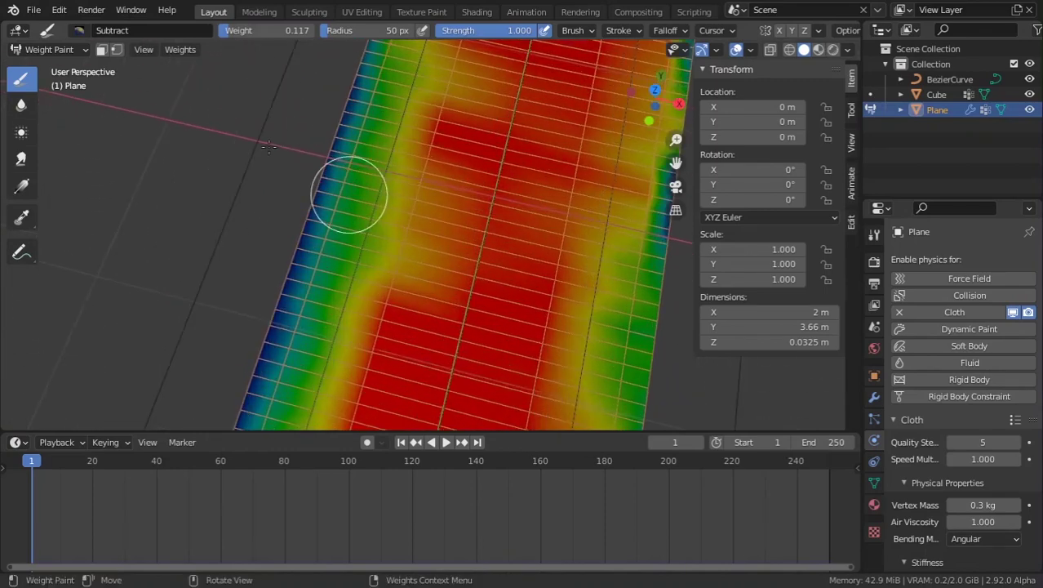
click(78, 30)
click(100, 82)
mouse_move(355, 168)
middle_down()
mouse_move(341, 226)
mouse_move(366, 216)
middle_up()
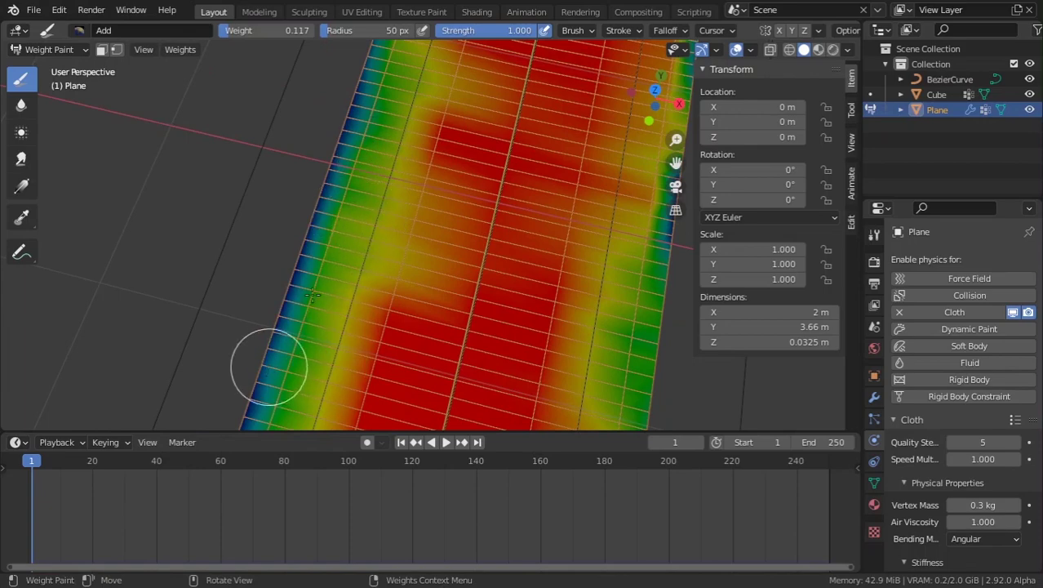
middle_drag(402, 172, 360, 165)
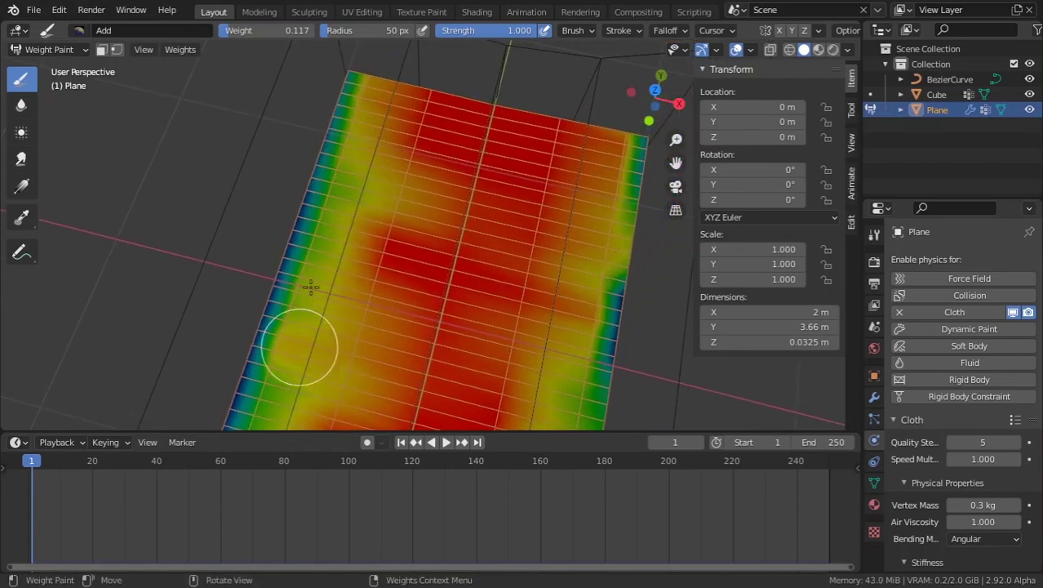
Use the Average brush at strength 1.000 to even out the weights toward the near end of the plane
middle_drag(303, 344, 98, 117)
click(22, 133)
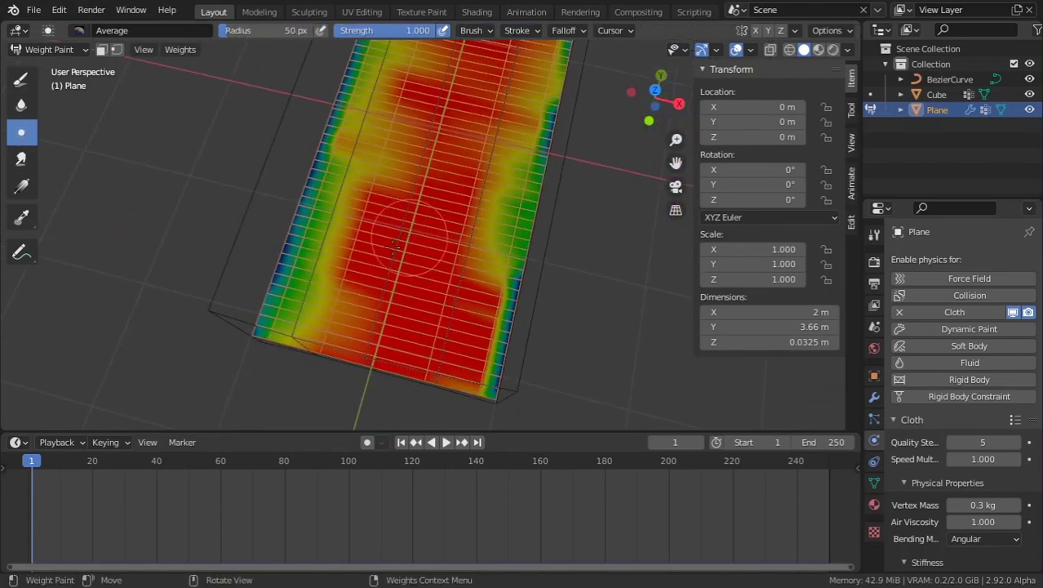
mouse_move(455, 249)
shift+middle_down()
mouse_move(429, 312)
mouse_move(400, 339)
mouse_move(374, 211)
mouse_move(371, 248)
shift+middle_up()
scroll(351, 302, down, 1)
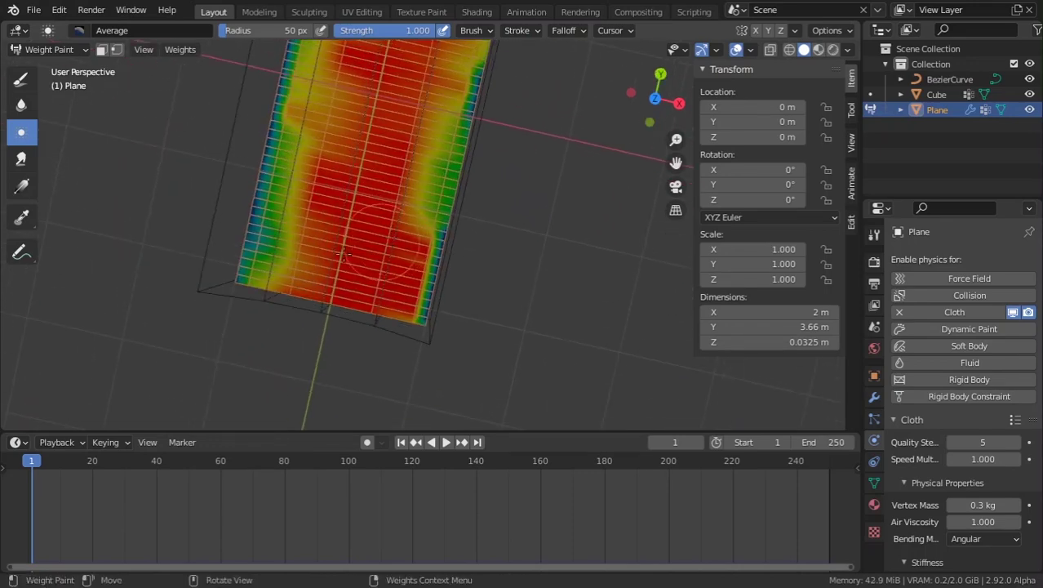
key(Tab)
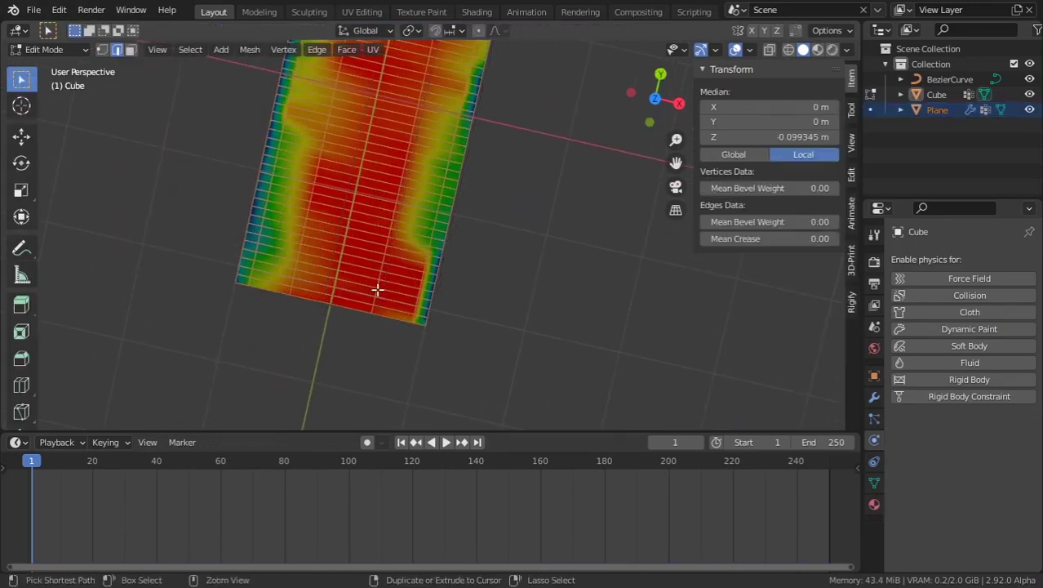
click(74, 49)
click(53, 144)
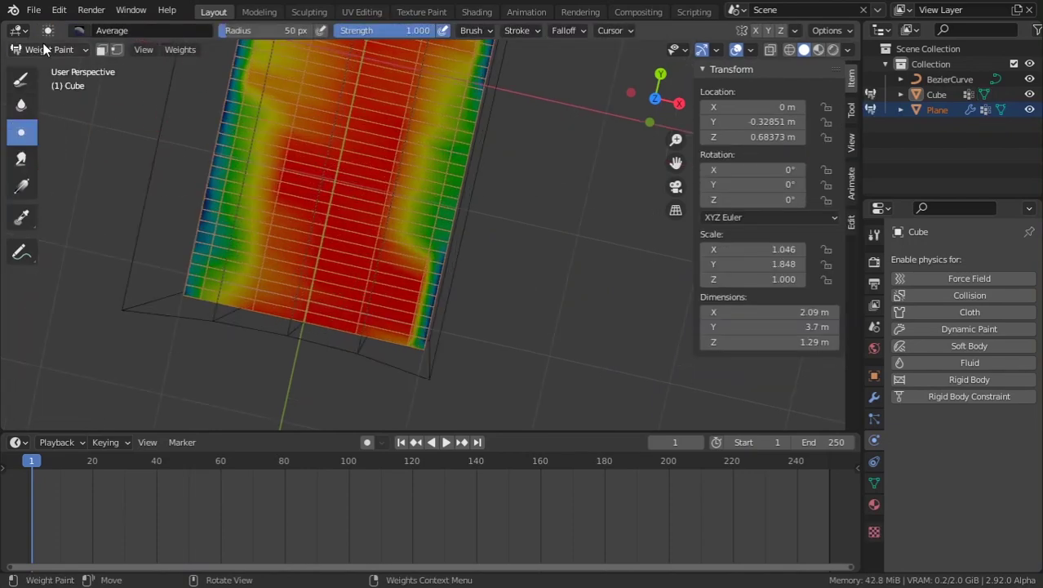
click(45, 49)
click(79, 30)
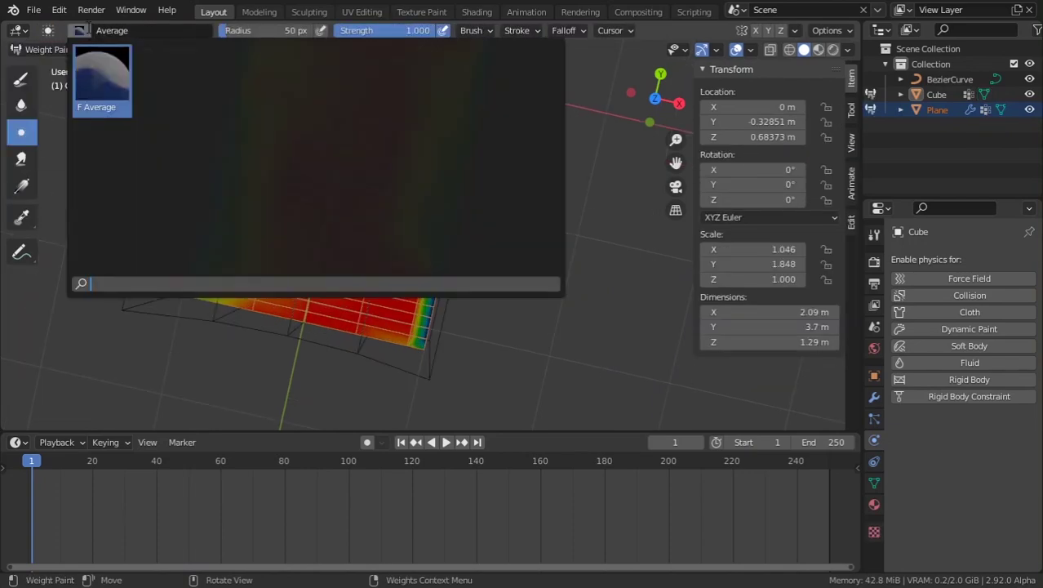
Choose the Subtract brush, leave the cube's Weight Paint, and re-enter Weight Paint on the plane
click(21, 77)
click(79, 30)
click(467, 81)
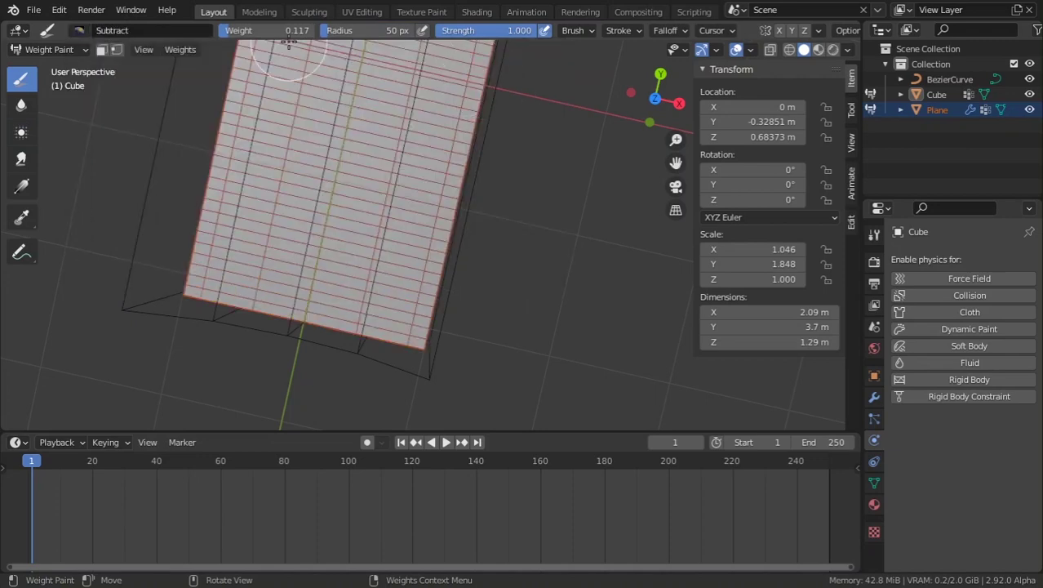
click(42, 53)
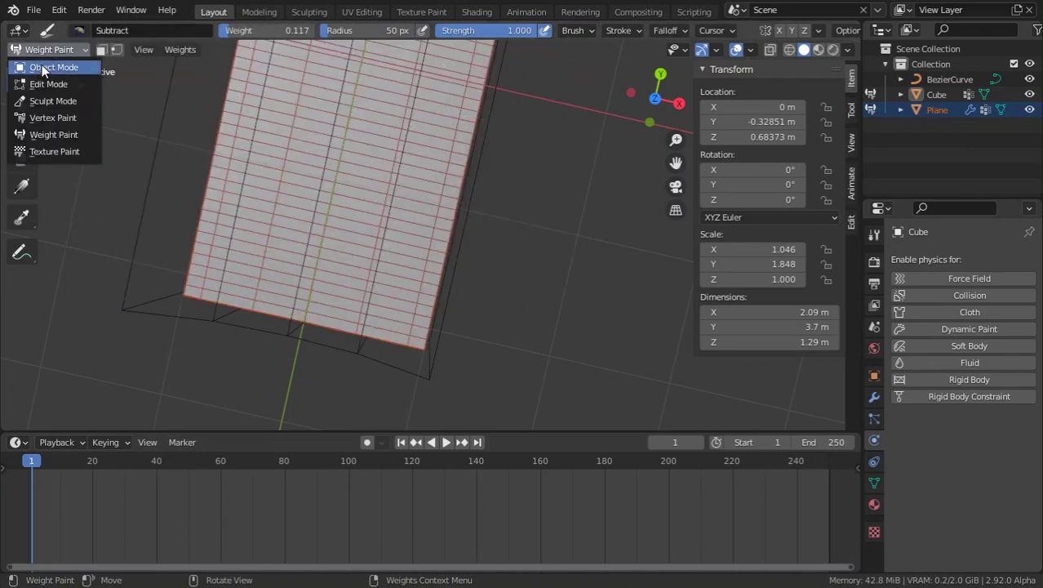
click(46, 66)
click(278, 163)
click(46, 50)
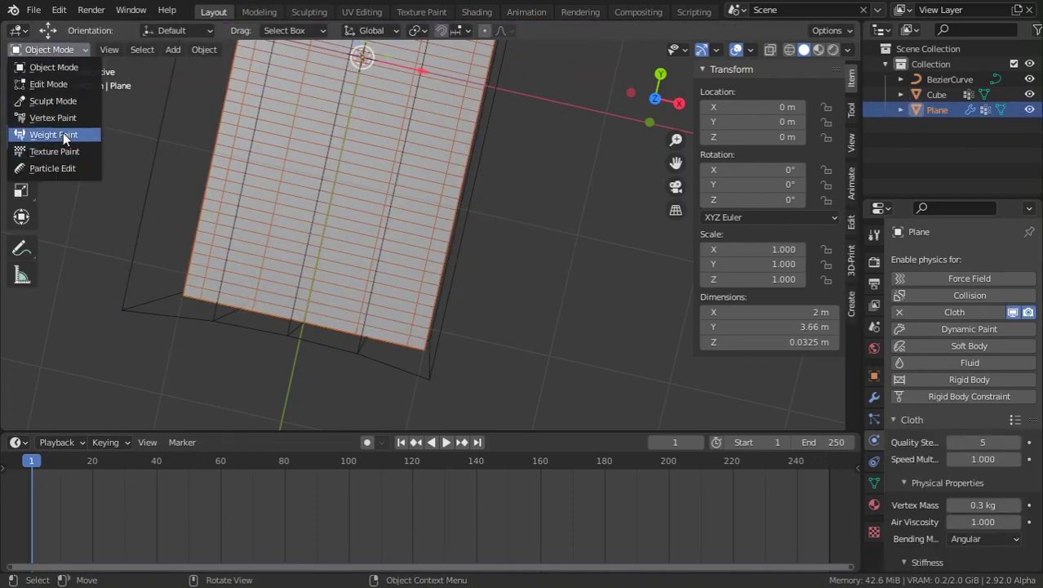
click(64, 139)
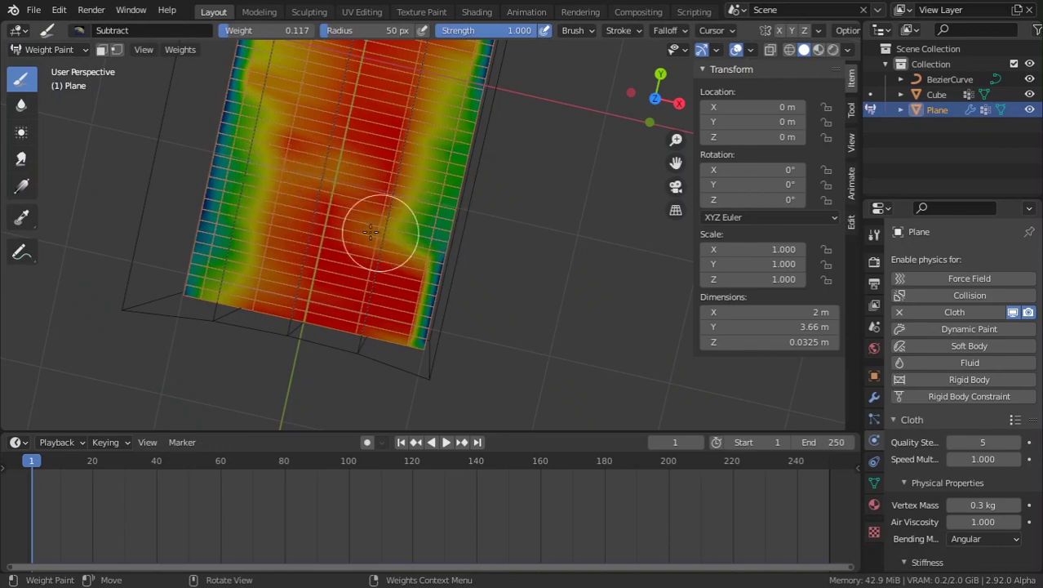
Subtract weight 0.117 in irregular patches across the plane's middle, and return to Object Mode
middle_drag(369, 232, 379, 298)
middle_drag(389, 242, 419, 256)
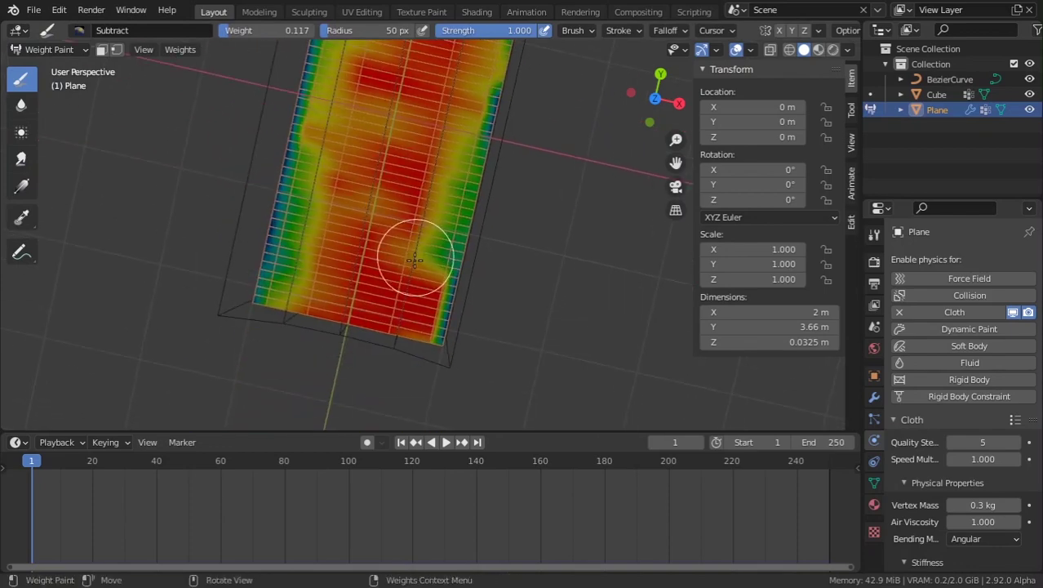
mouse_move(415, 259)
mouse_down()
mouse_move(361, 298)
mouse_move(400, 295)
mouse_up()
mouse_move(401, 295)
middle_down()
mouse_move(547, 174)
mouse_move(496, 205)
middle_up()
scroll(385, 269, up, 5)
click(47, 49)
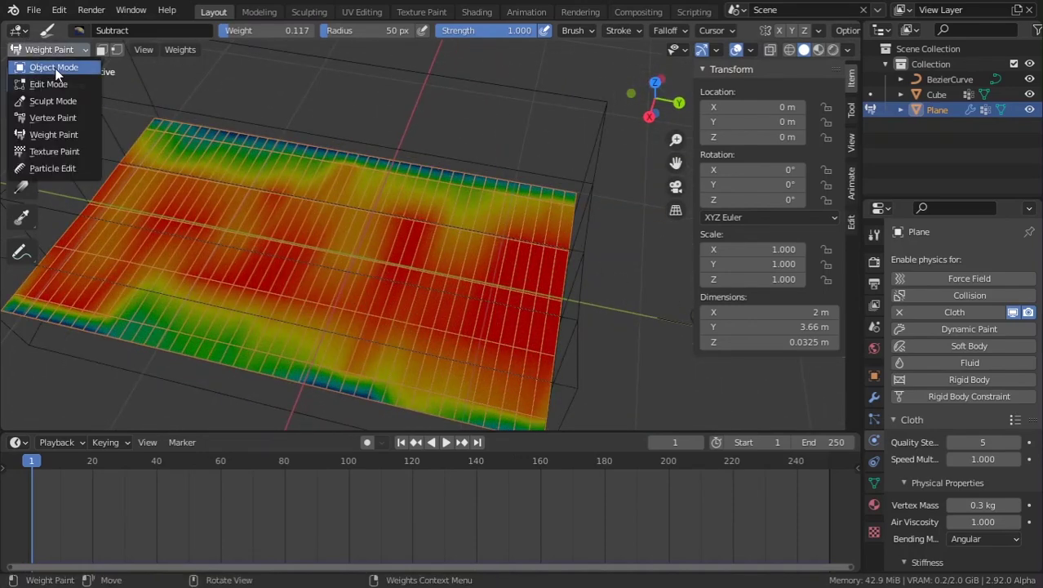
click(56, 70)
scroll(417, 232, down, 3)
middle_drag(417, 231, 434, 262)
Look through the plane's cloth shape settings and check its vertex groups for the painted weights
scroll(963, 421, down, 15)
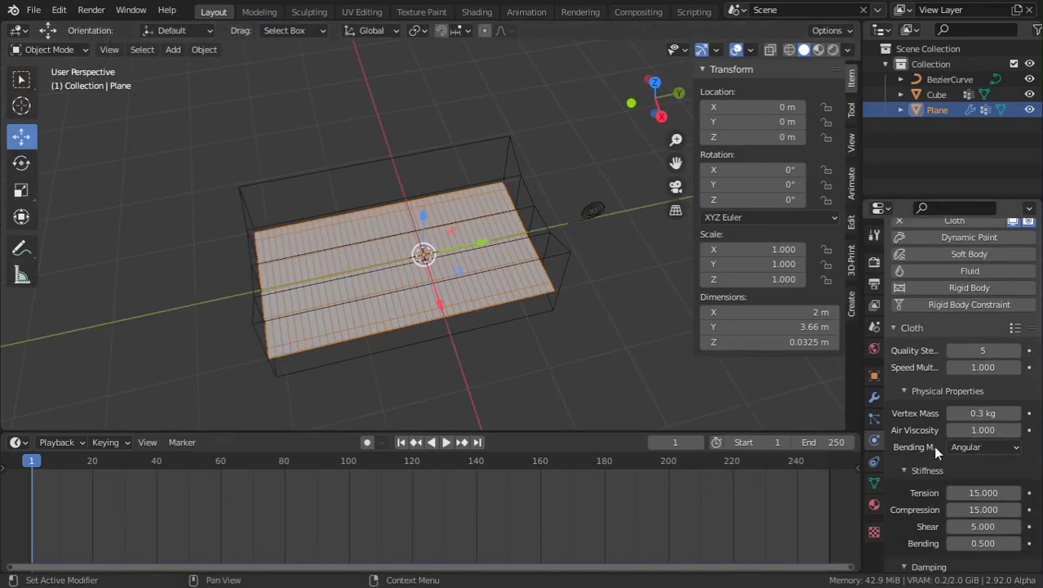
scroll(946, 469, down, 14)
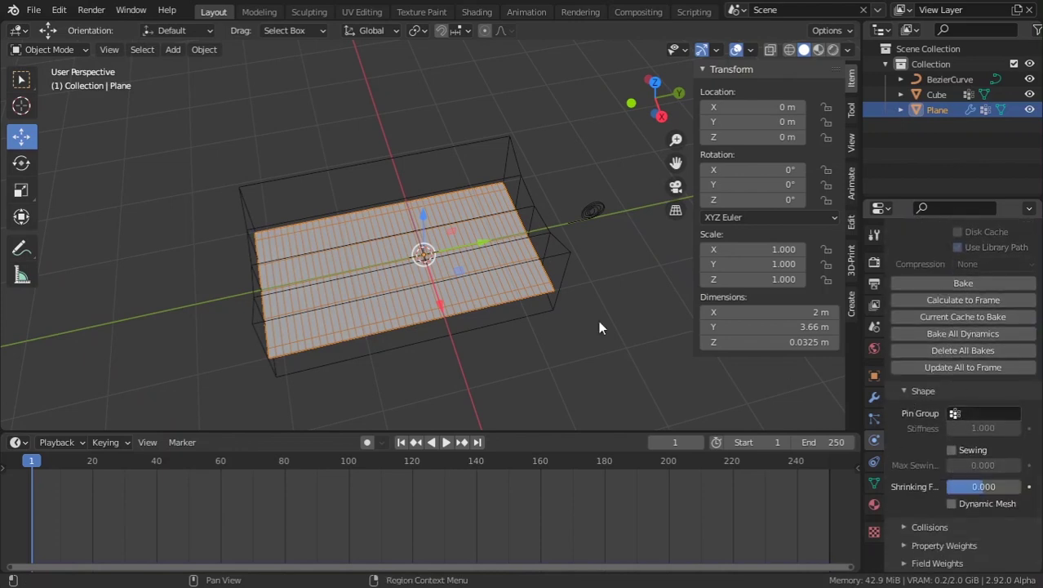
click(874, 483)
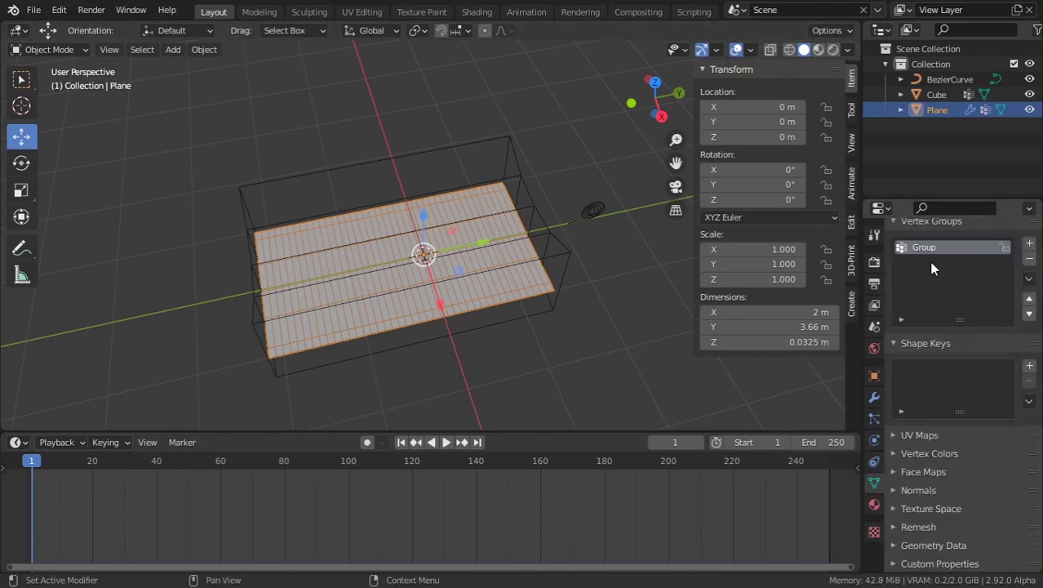
click(874, 440)
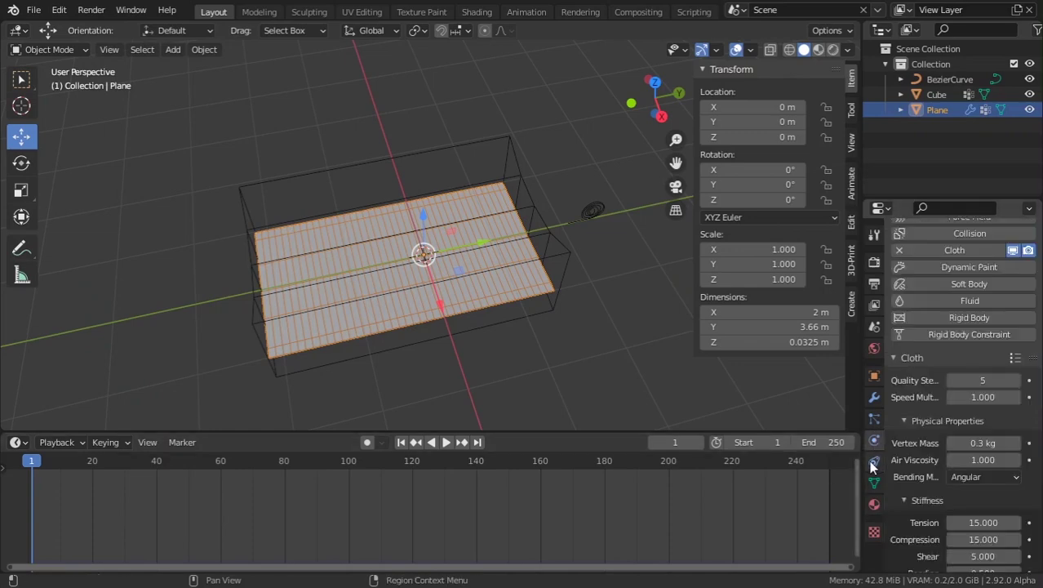
click(874, 461)
click(875, 419)
click(874, 463)
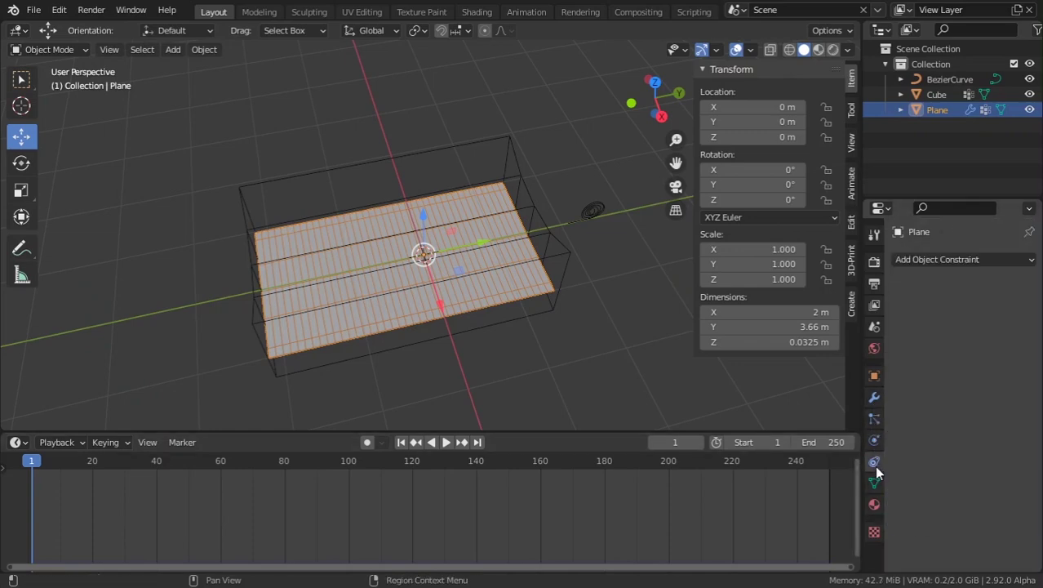
Set the plane's cloth Pin Group to the vertex group "Group"
click(873, 439)
scroll(971, 487, down, 5)
scroll(971, 486, down, 15)
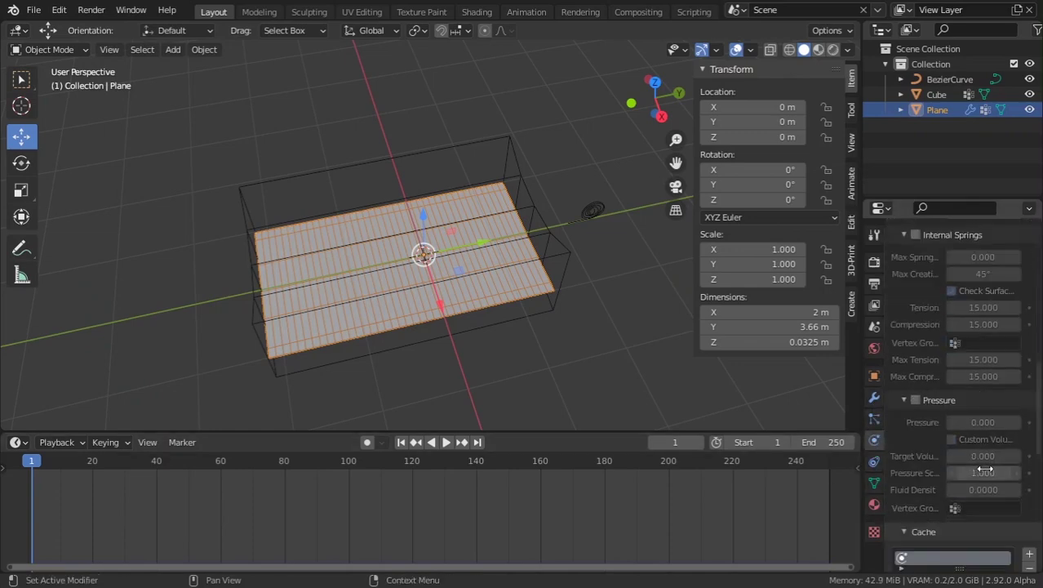
click(973, 414)
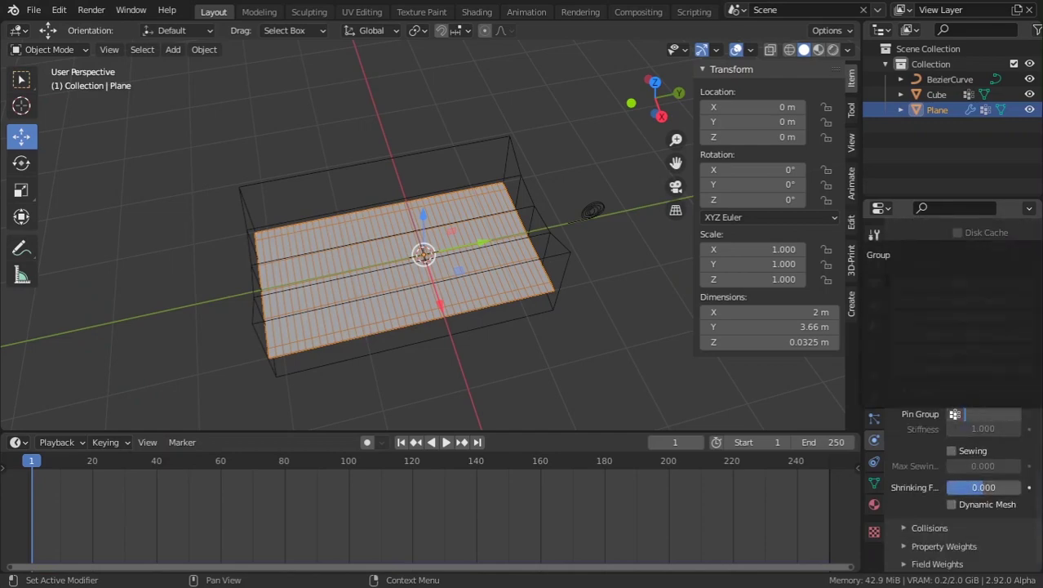
click(892, 255)
Move the spiral curve along Y to about 0.254 m and start playing the cloth simulation
mouse_move(522, 245)
middle_down()
mouse_move(425, 254)
mouse_move(558, 317)
mouse_move(457, 319)
mouse_move(492, 276)
mouse_move(623, 189)
mouse_move(571, 251)
mouse_move(509, 256)
middle_up()
click(660, 185)
key(g)
key(y)
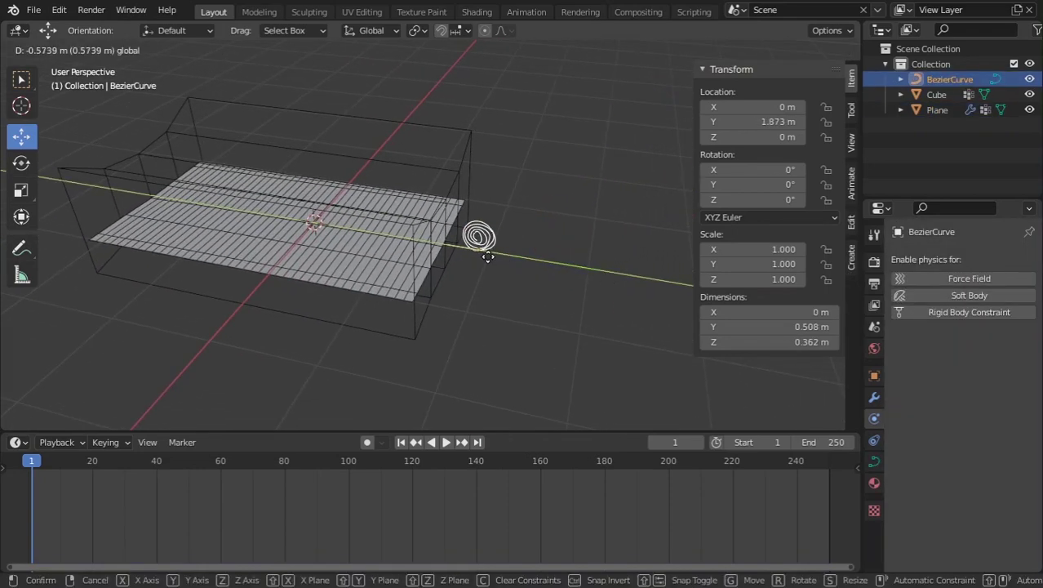
click(358, 260)
key(space)
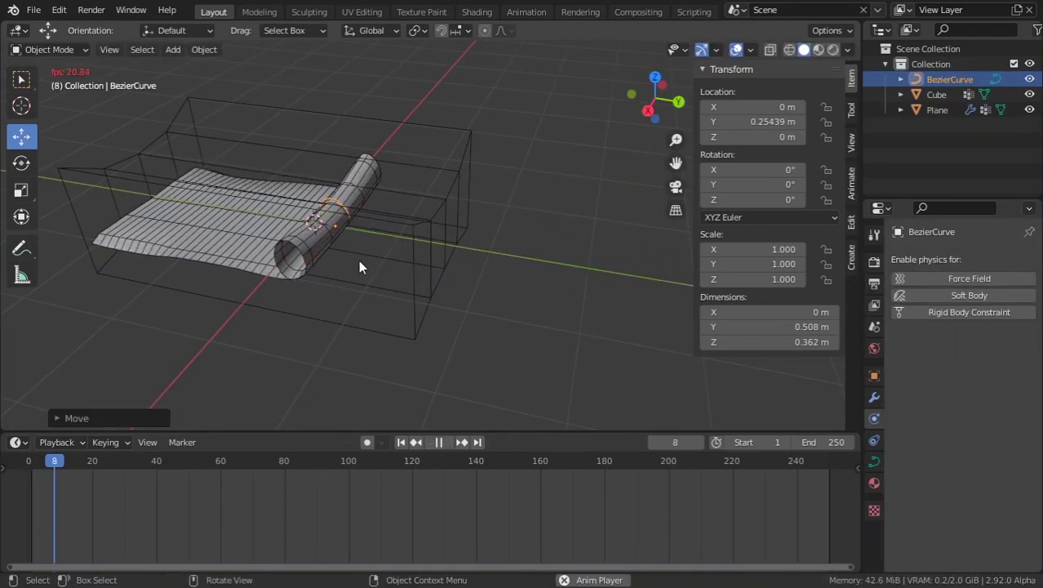
Try sliding the spiral curve along Y during playback, cancel the move, and return to frame 0
middle_drag(358, 260, 469, 221)
key(g)
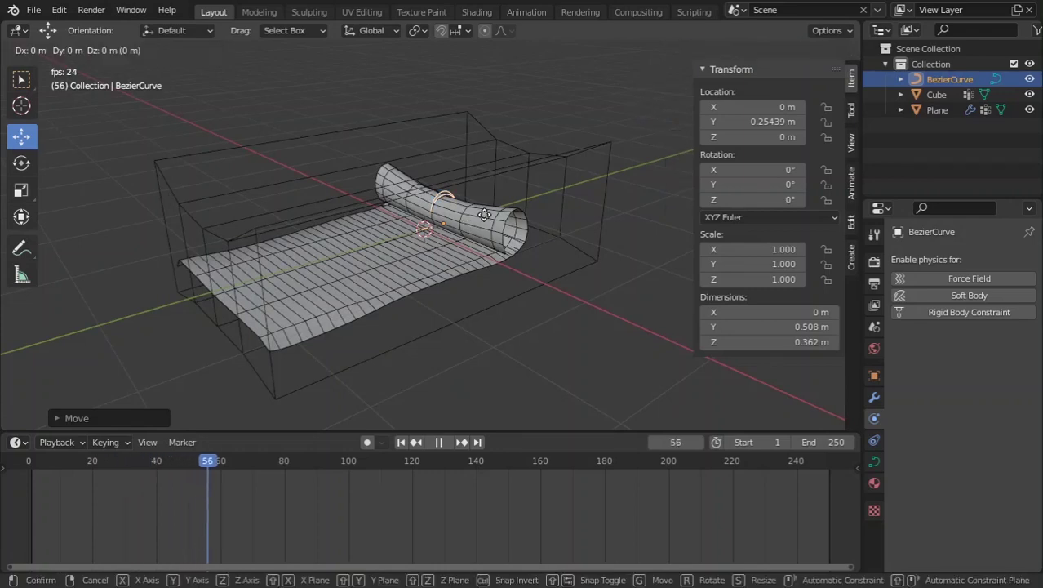
key(x)
key(y)
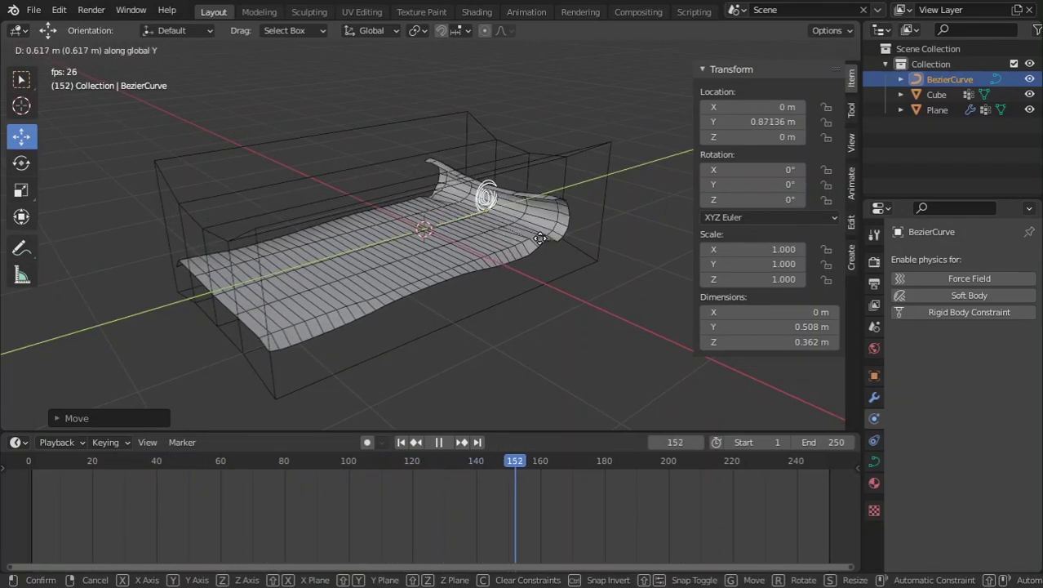
click(592, 235)
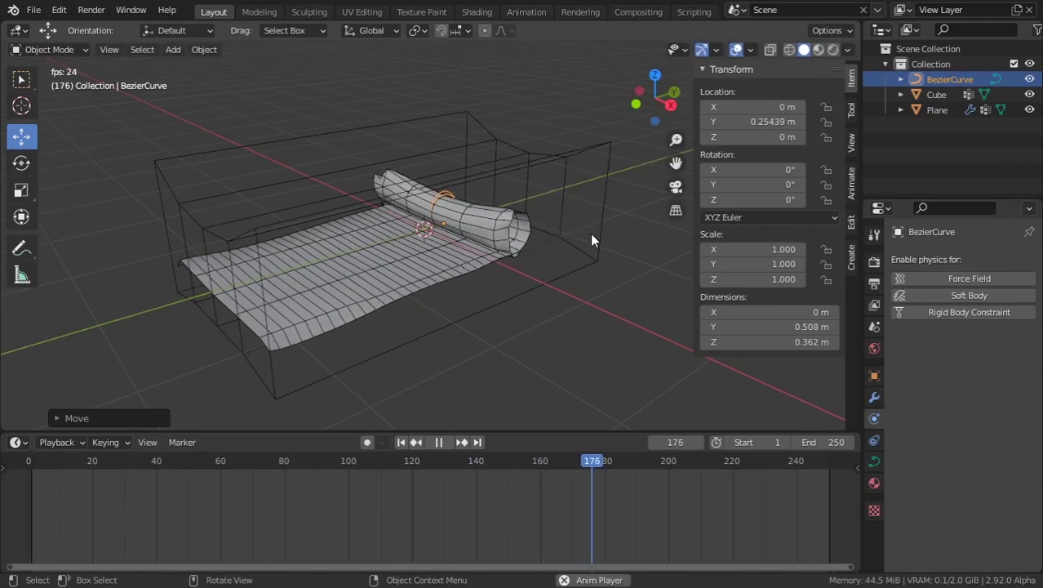
click(75, 50)
key(space)
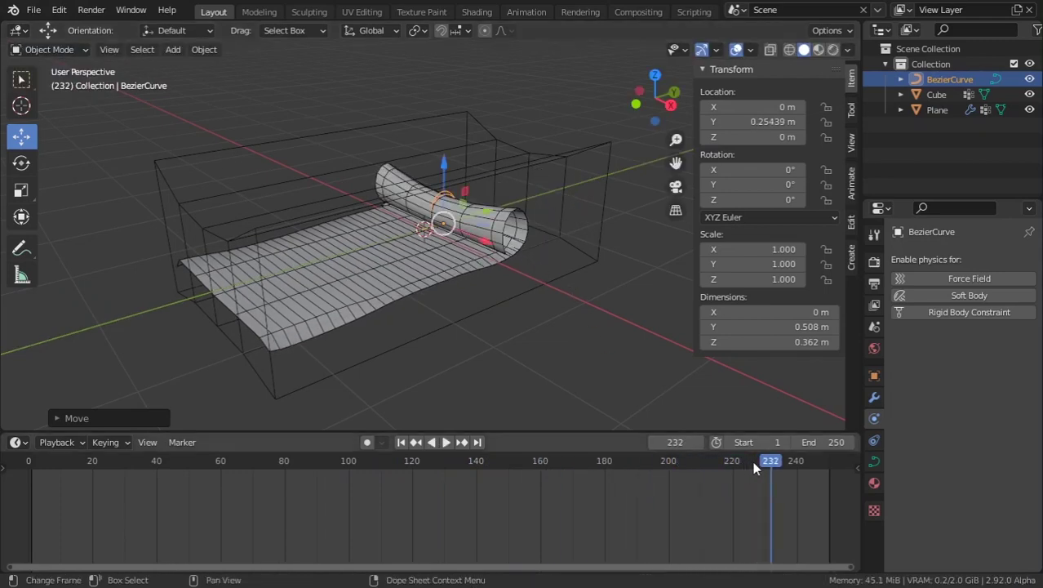
drag(489, 477, 13, 461)
key(space)
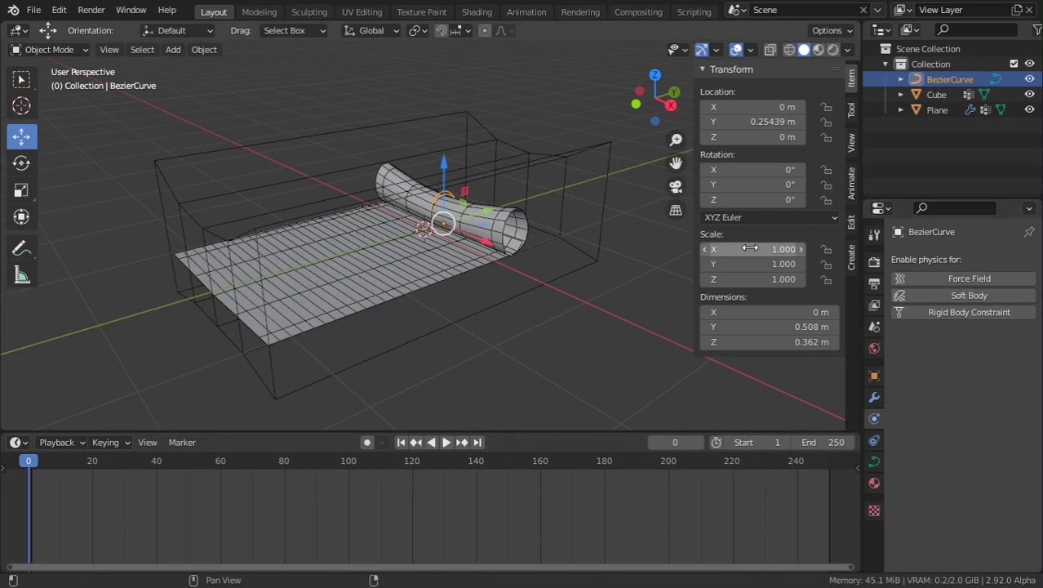
Turn off the wireframe overlay in the viewport
scroll(542, 233, down, 3)
middle_drag(401, 205, 719, 65)
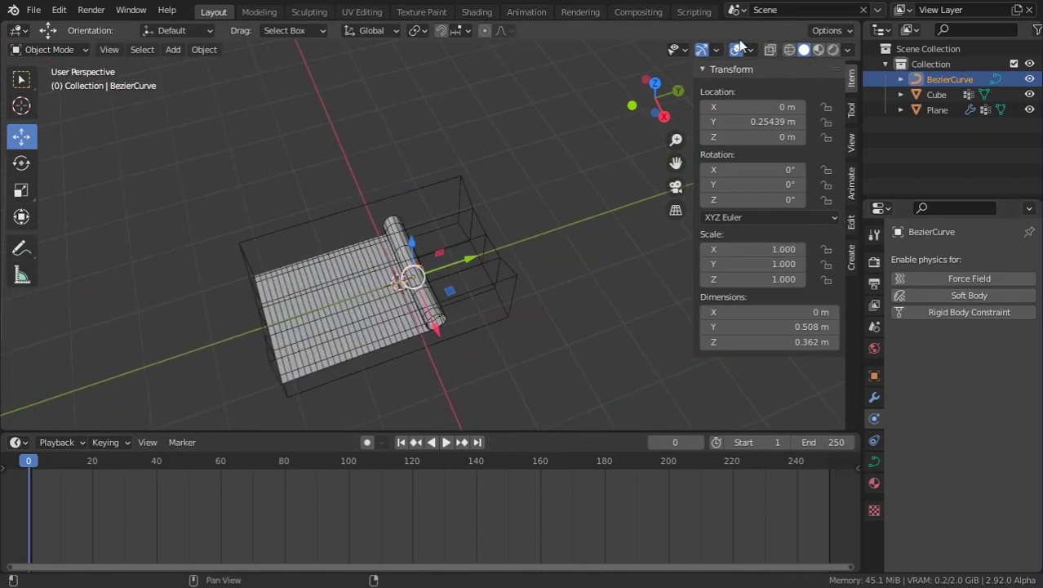
click(80, 51)
click(751, 49)
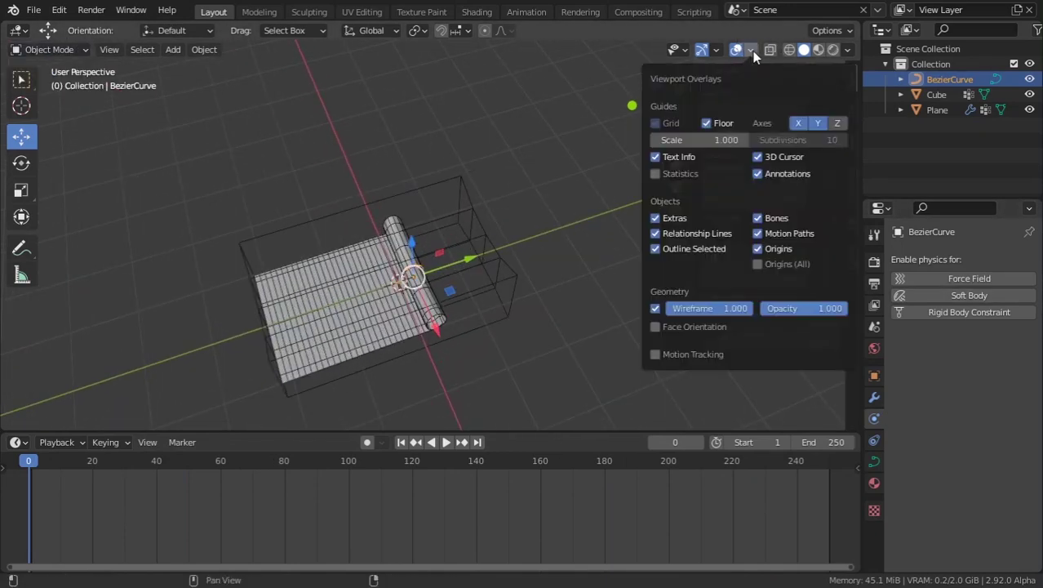
click(655, 308)
scroll(446, 327, up, 2)
middle_drag(446, 325, 505, 209)
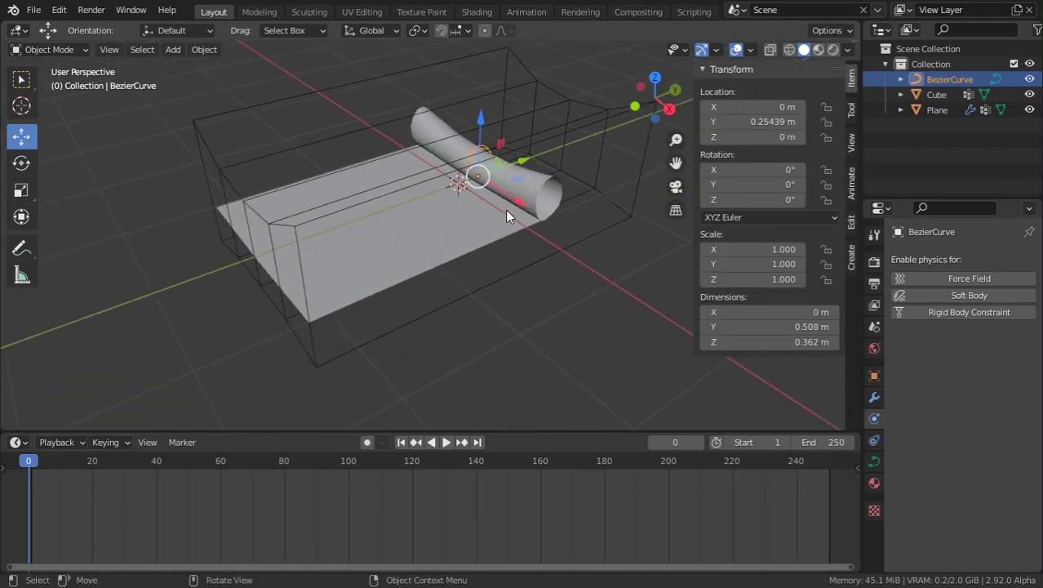
Try rolling the smooth-shaded cloth view by moving the curve along Y during playback, and cancel the move
key(space)
key(g)
key(x)
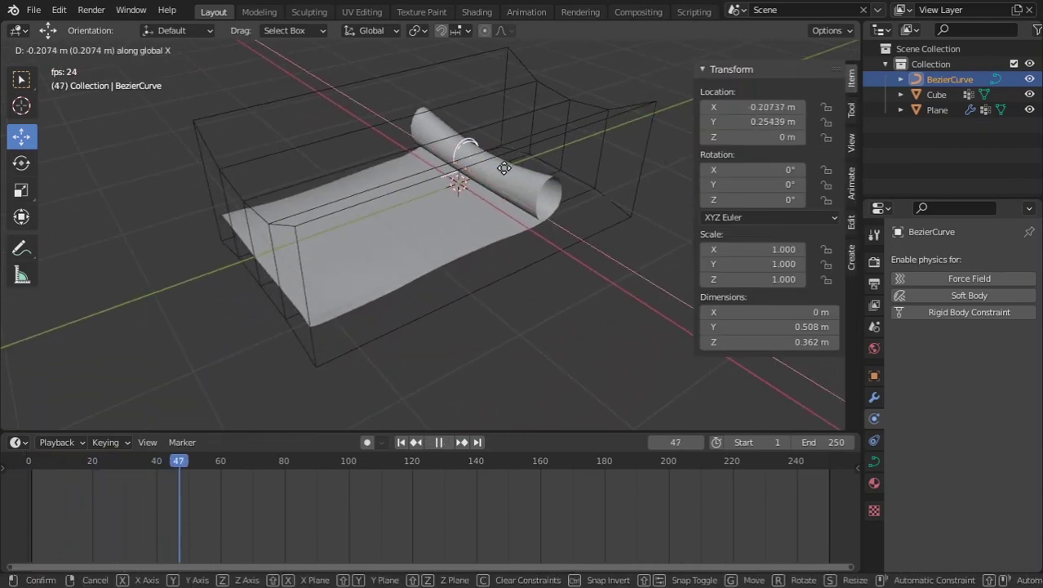
key(y)
right_click(440, 212)
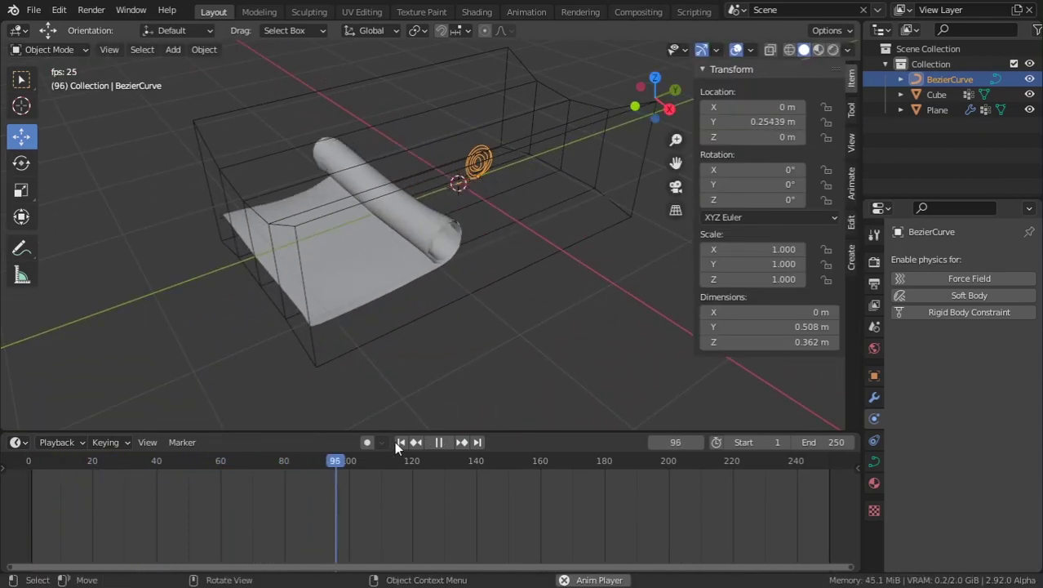
Examine the cloth simulation from above while it plays, stop playback, and rewind to frame 2
key(space)
scroll(400, 357, down, 5)
middle_drag(388, 304, 326, 320)
key(space)
scroll(385, 298, up, 3)
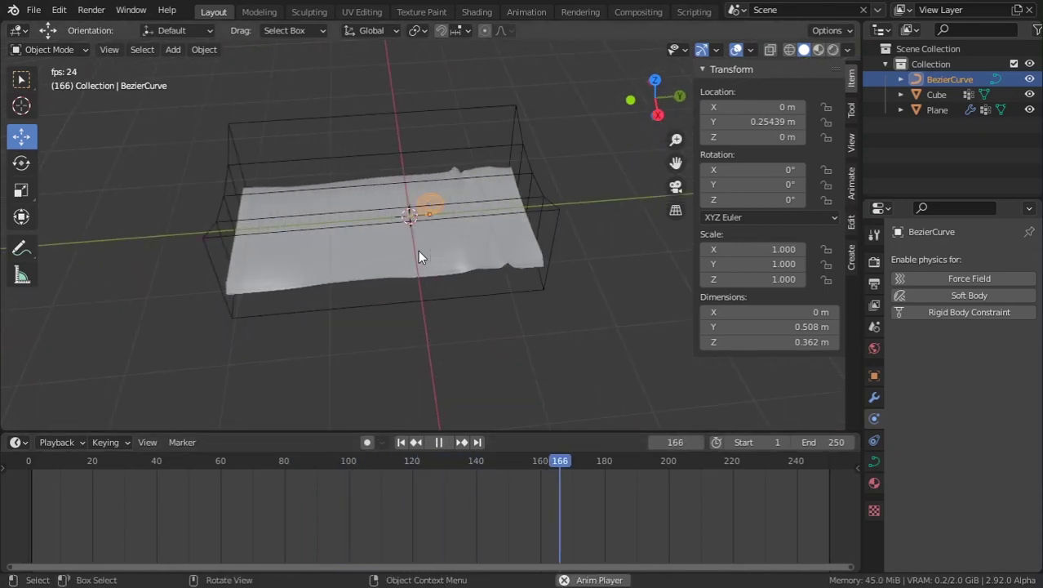
key(space)
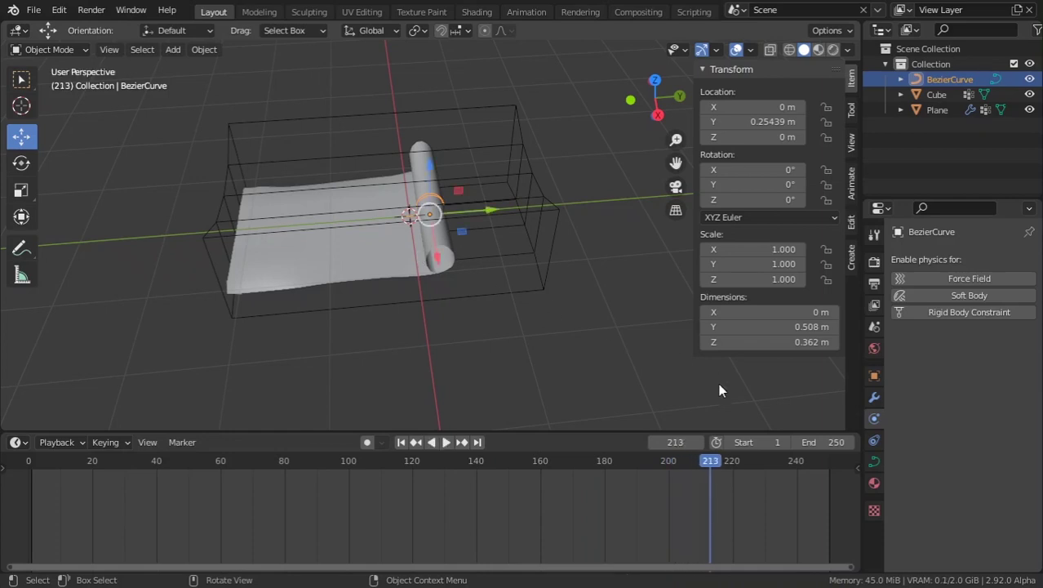
drag(711, 467, 127, 466)
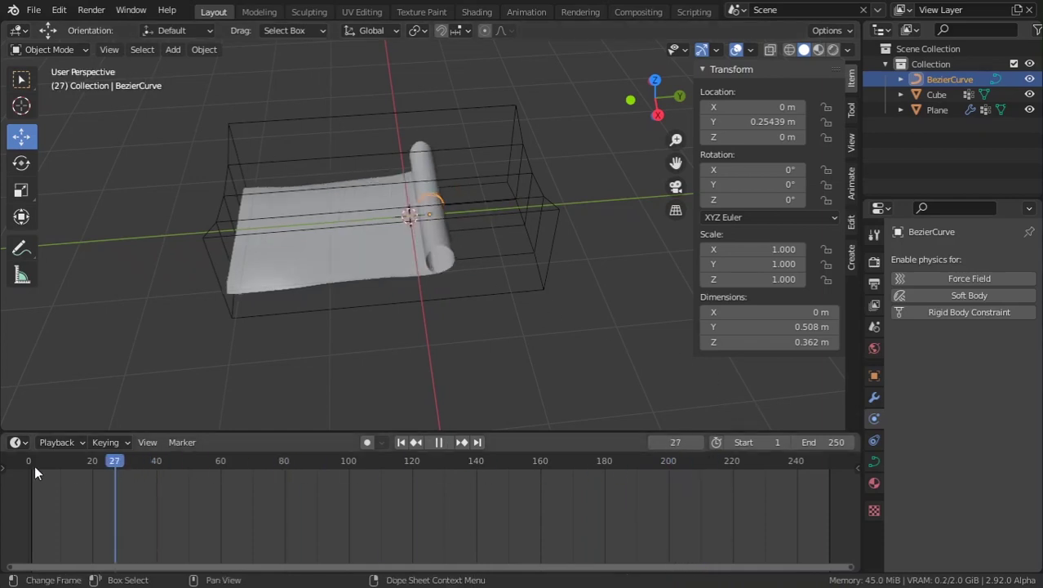
drag(34, 466, 34, 466)
Enlarge the plane's cloth cache list and try to add another cache entry
click(416, 265)
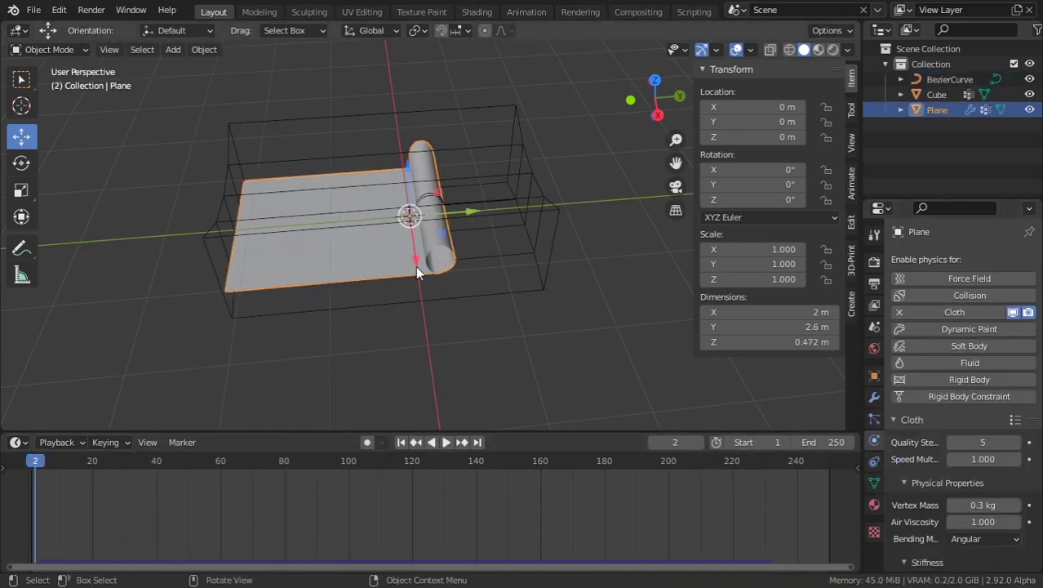
scroll(931, 442, down, 8)
scroll(940, 457, down, 12)
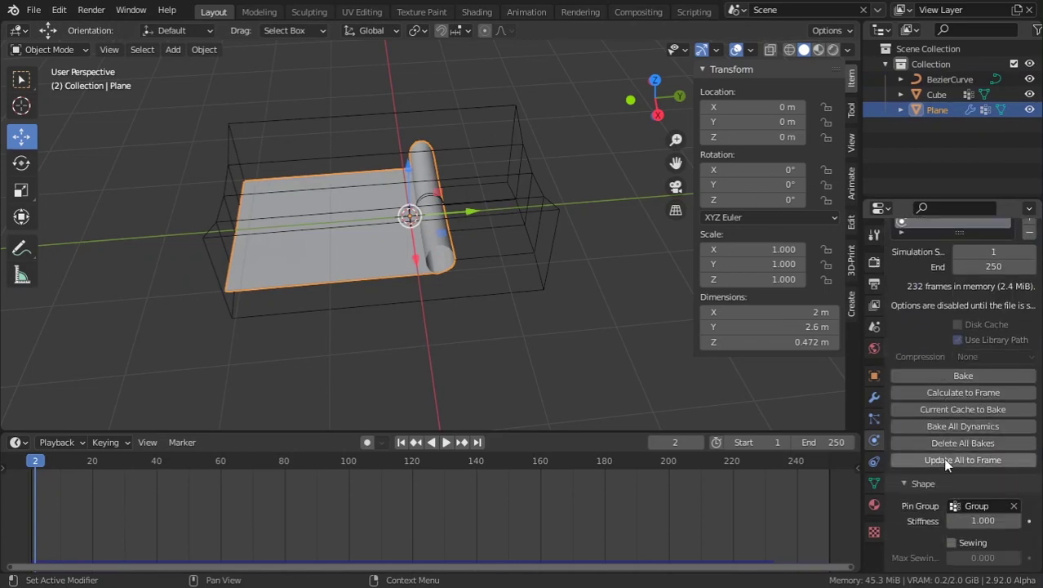
scroll(915, 508, up, 6)
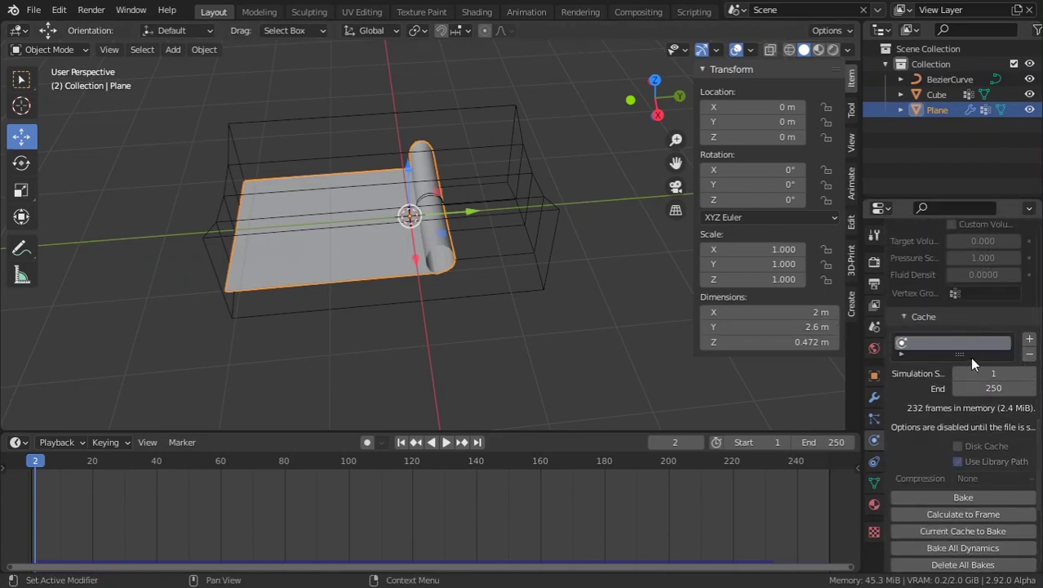
drag(962, 355, 981, 426)
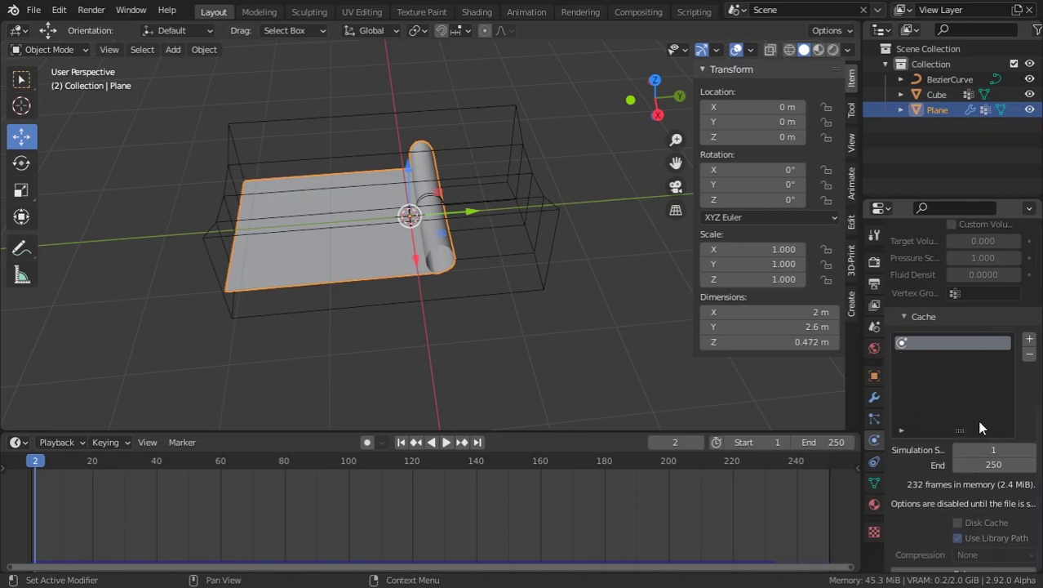
click(1029, 339)
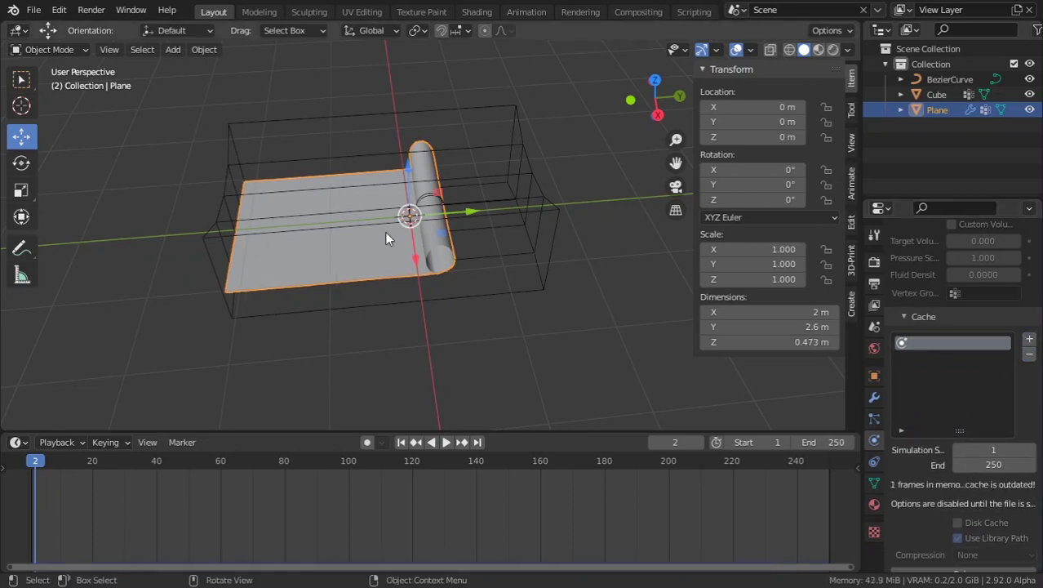
Test the roll twice by sliding the spiral curve along negative Y during playback, cancel each move, and stop playback
key(space)
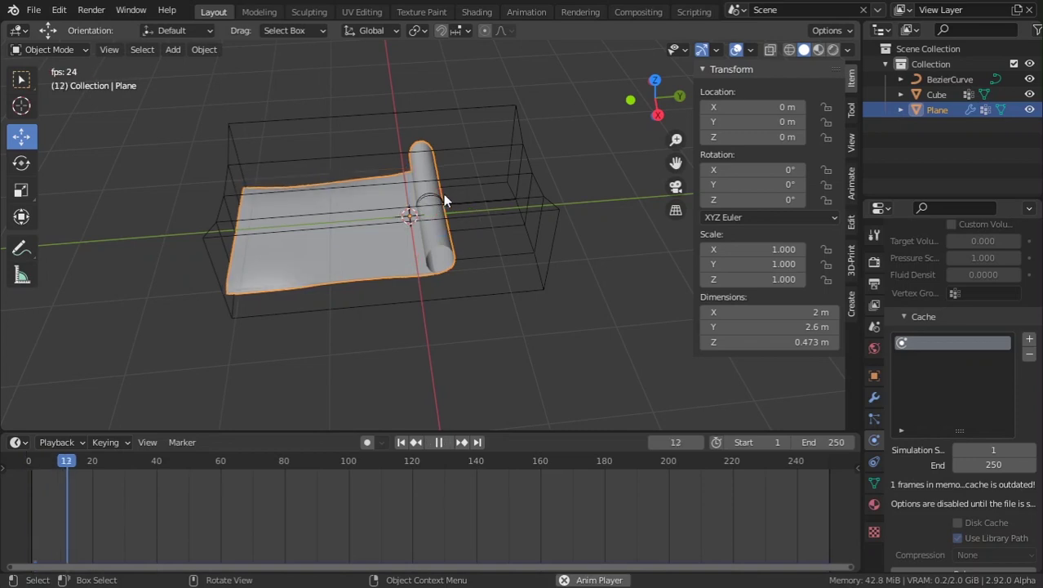
click(427, 202)
key(g)
key(y)
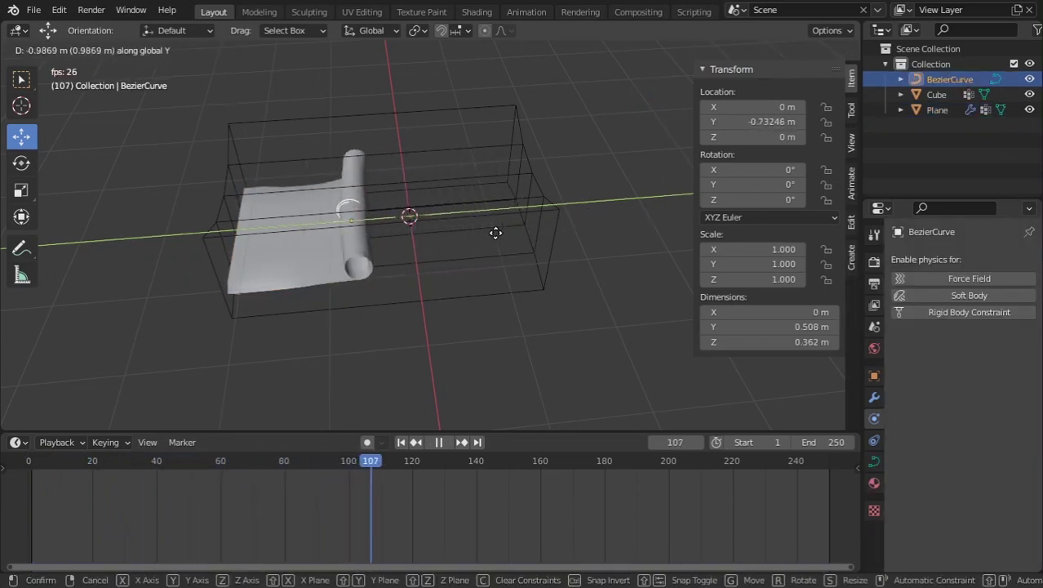
right_click(272, 217)
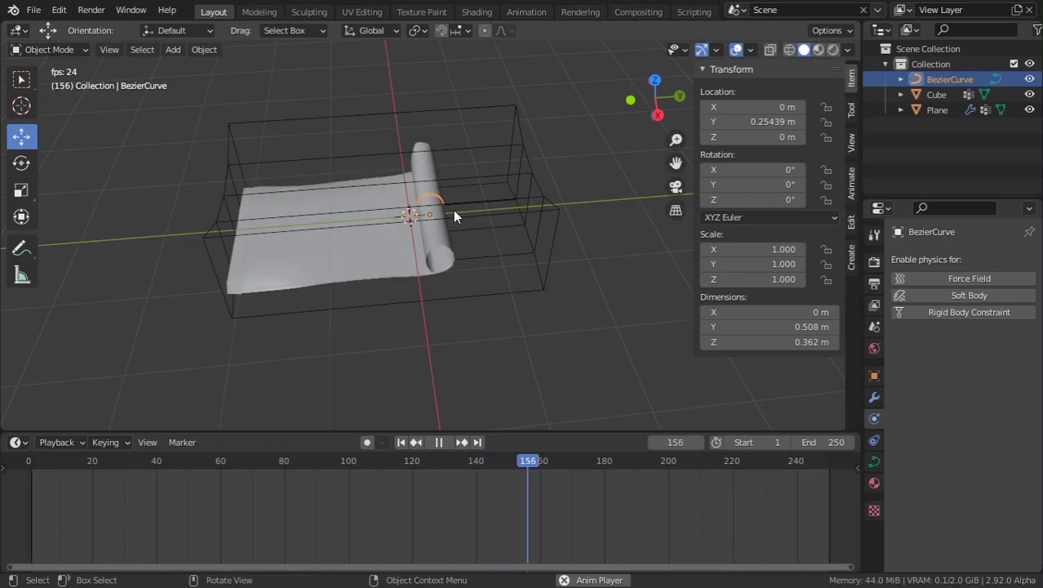
key(g)
key(y)
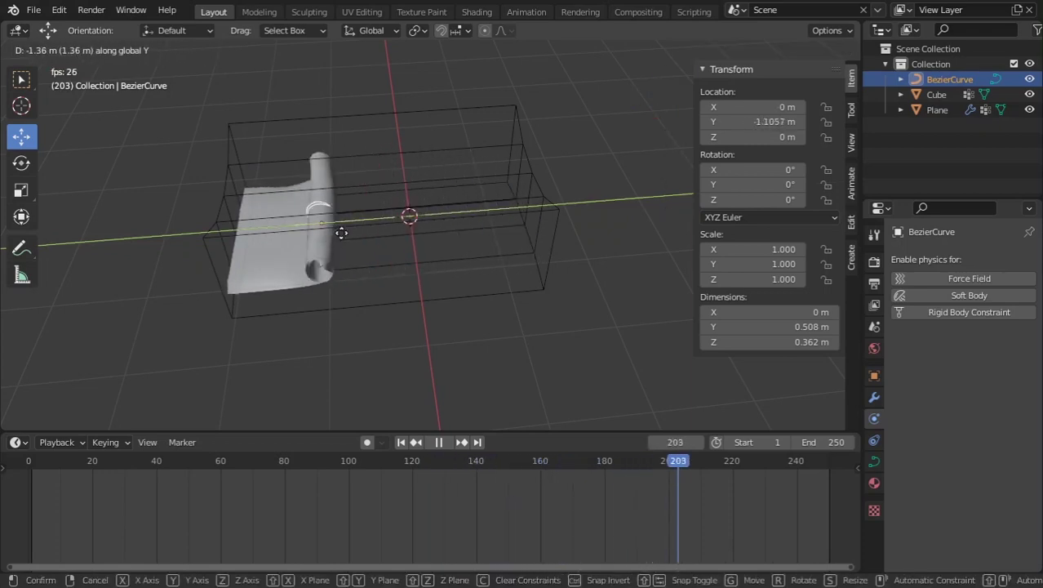
right_click(577, 251)
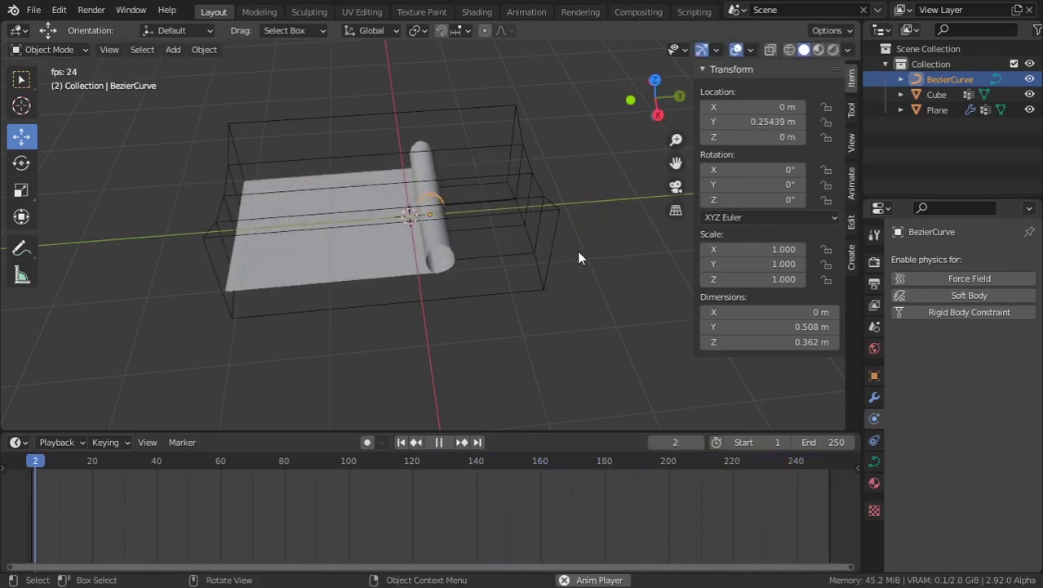
key(space)
Enable Self Collisions in the plane's cloth collision settings
middle_drag(433, 248, 477, 254)
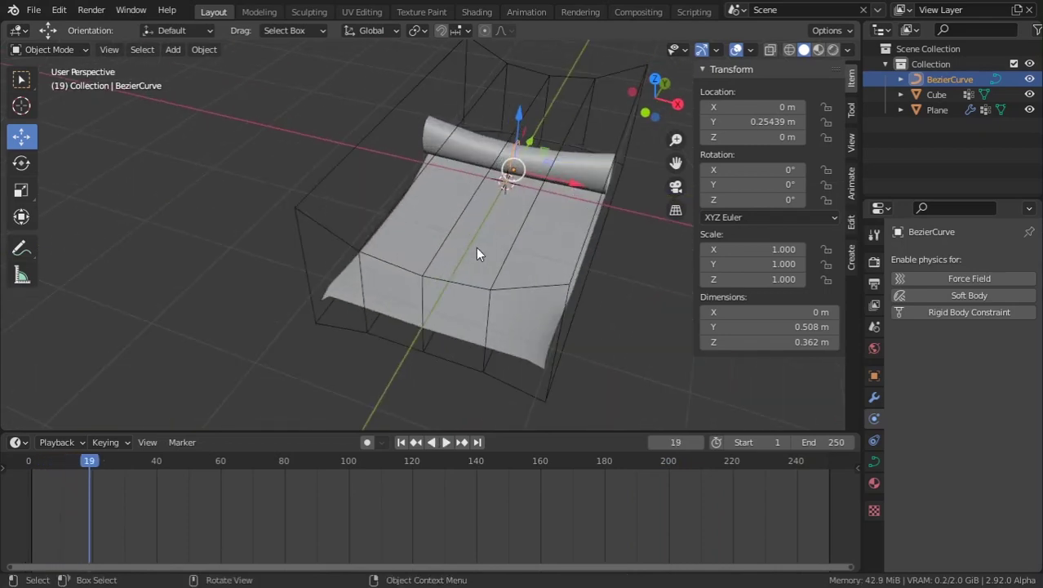
click(558, 242)
scroll(929, 367, down, 10)
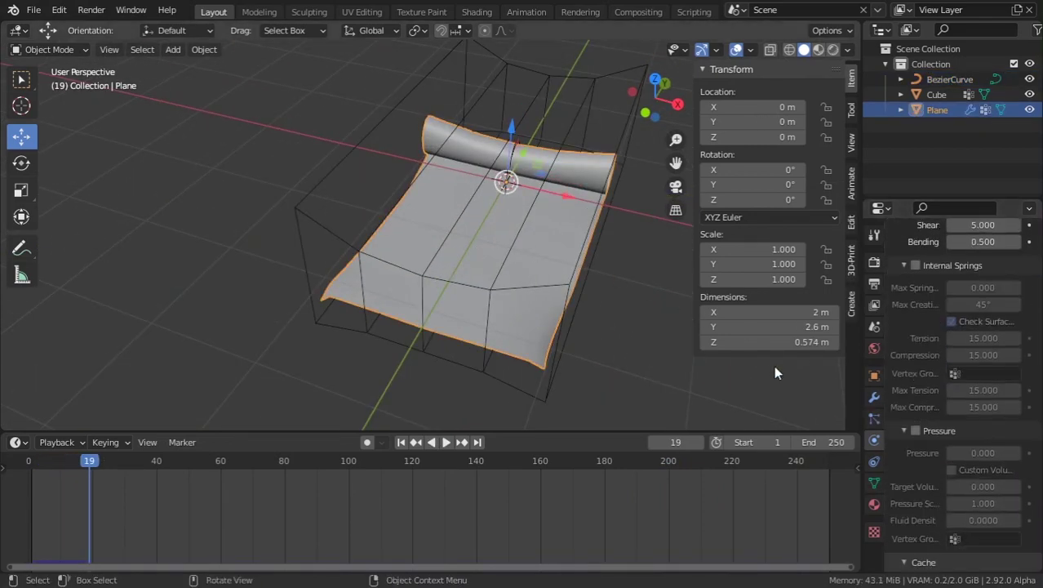
scroll(948, 408, down, 8)
scroll(948, 400, down, 1)
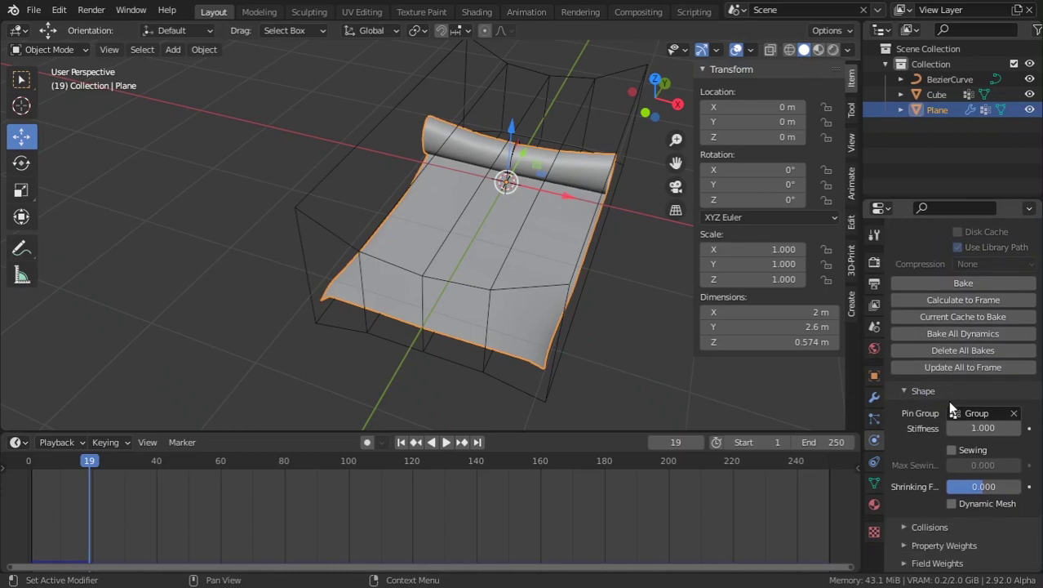
click(921, 527)
scroll(941, 419, down, 5)
scroll(939, 449, down, 2)
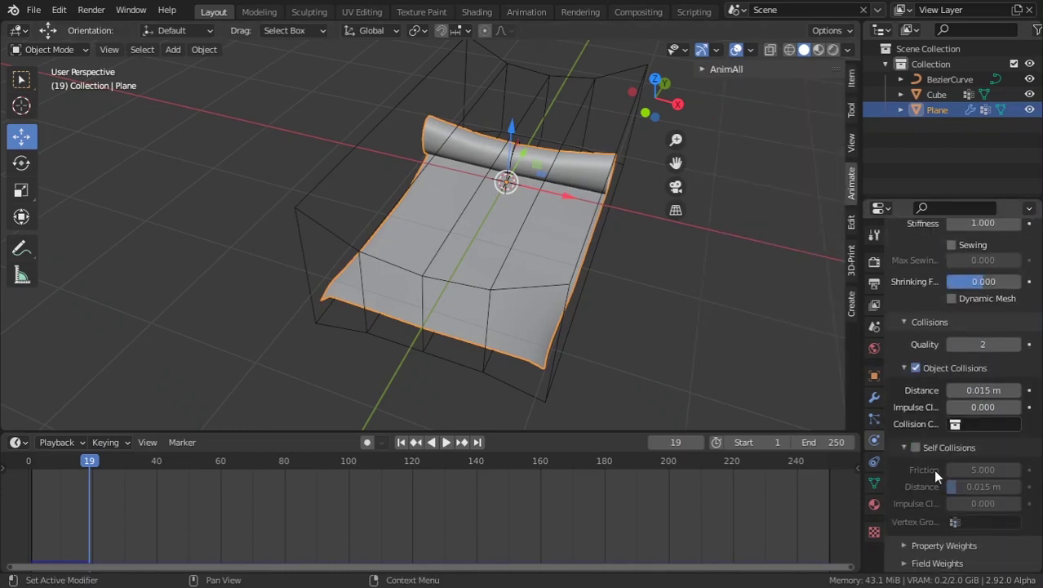
click(915, 447)
Test the self-colliding cloth by moving the spiral curve along negative Y during playback, and cancel the move
scroll(618, 304, down, 4)
middle_drag(618, 304, 538, 351)
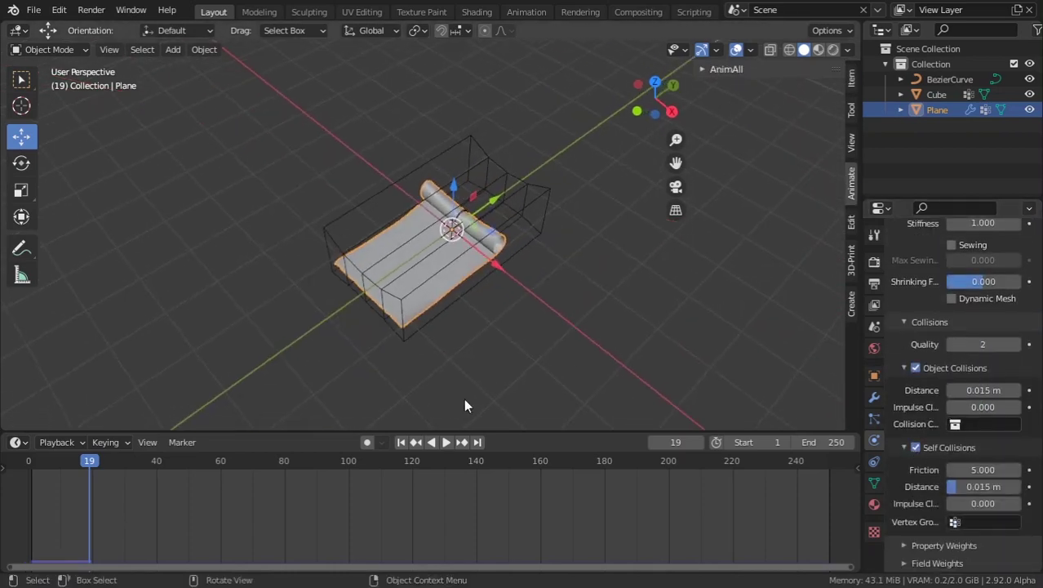
key(space)
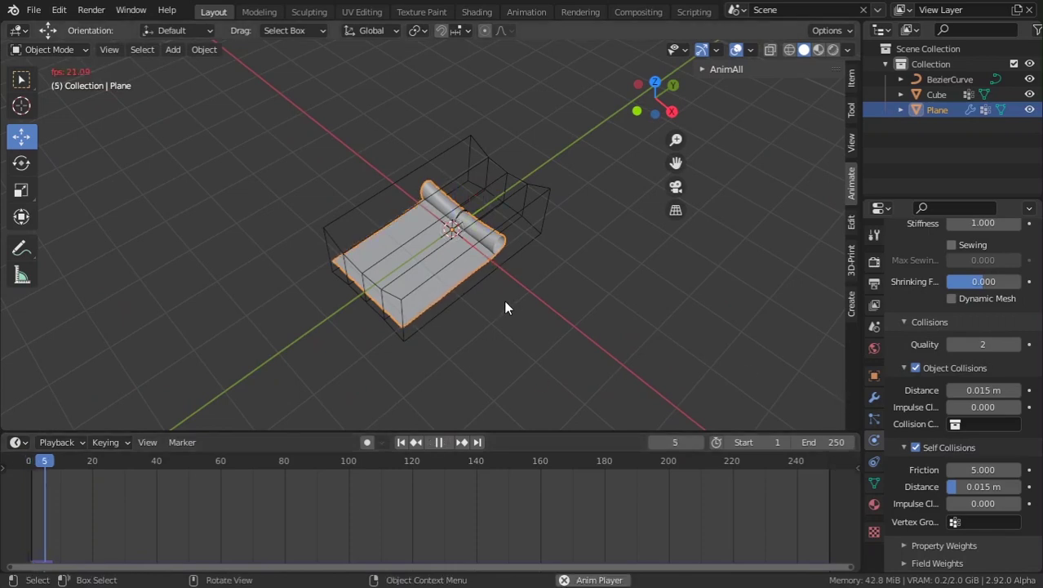
middle_drag(503, 299, 457, 220)
click(469, 223)
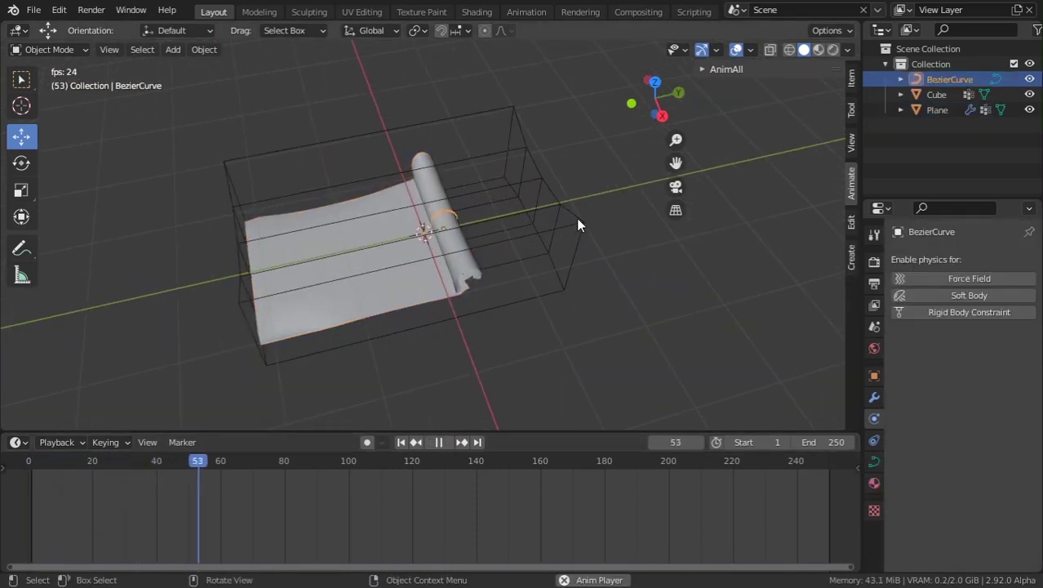
key(g)
key(x)
key(y)
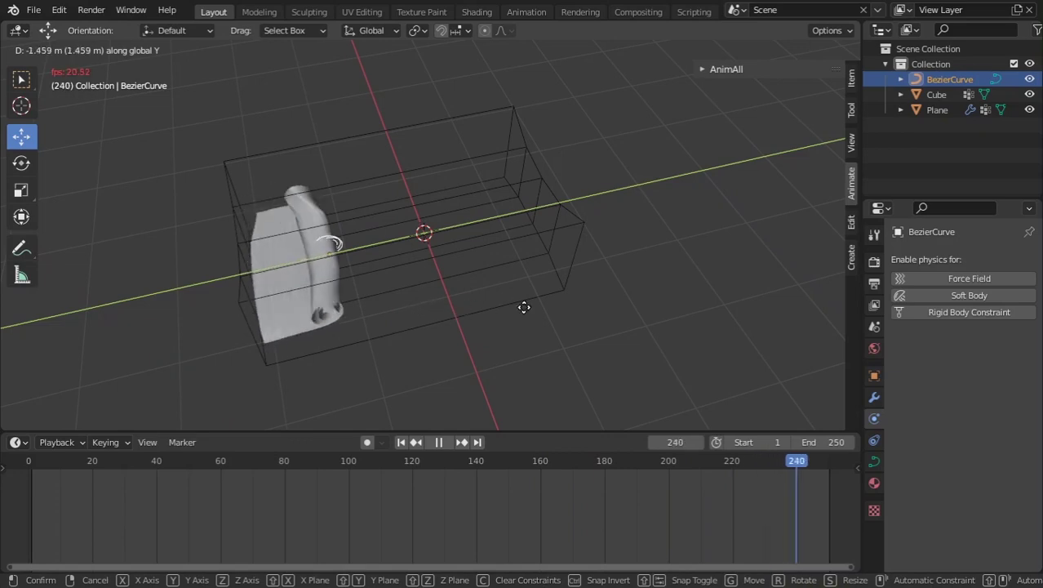
right_click(570, 314)
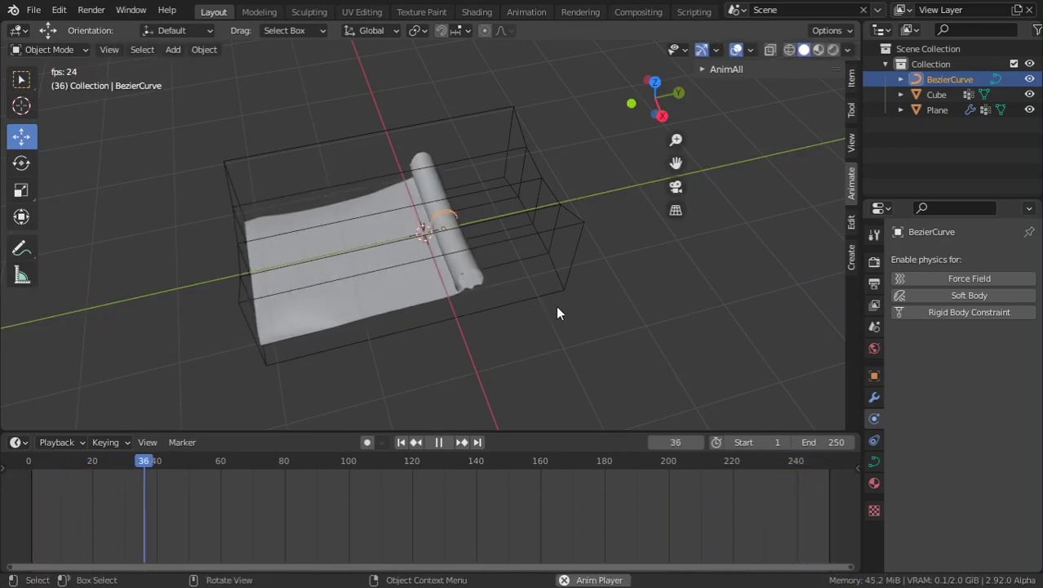
Stop playback, return to frame 0, and open the spiral curve's modifier settings
middle_drag(557, 309, 624, 259)
scroll(624, 259, up, 2)
key(space)
drag(212, 461, 27, 461)
click(874, 398)
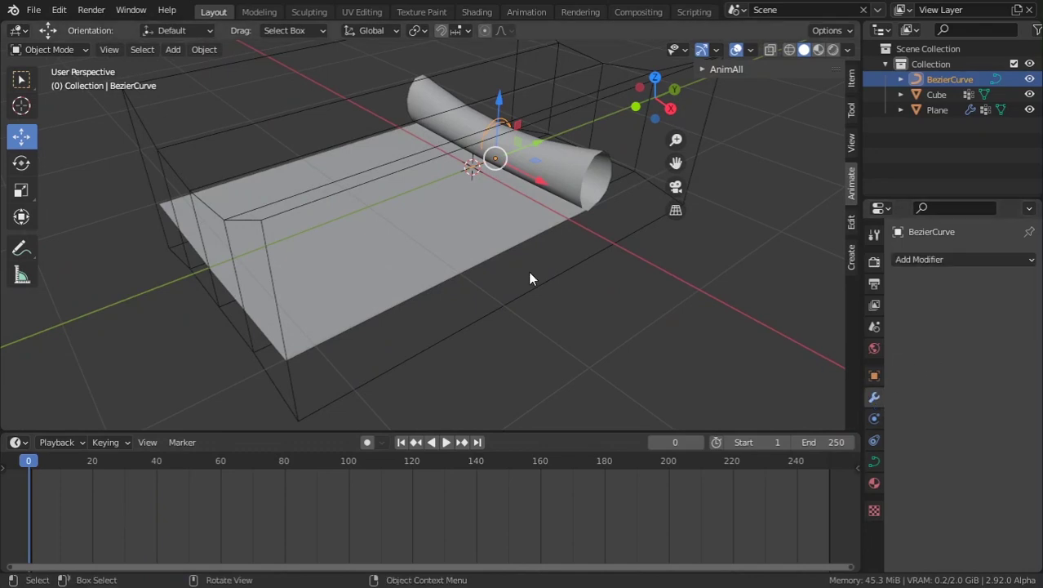
Add a Solidify modifier to the cloth plane after its collapsed modifiers and set the thickness to 0.009 m
click(412, 213)
click(896, 286)
click(896, 307)
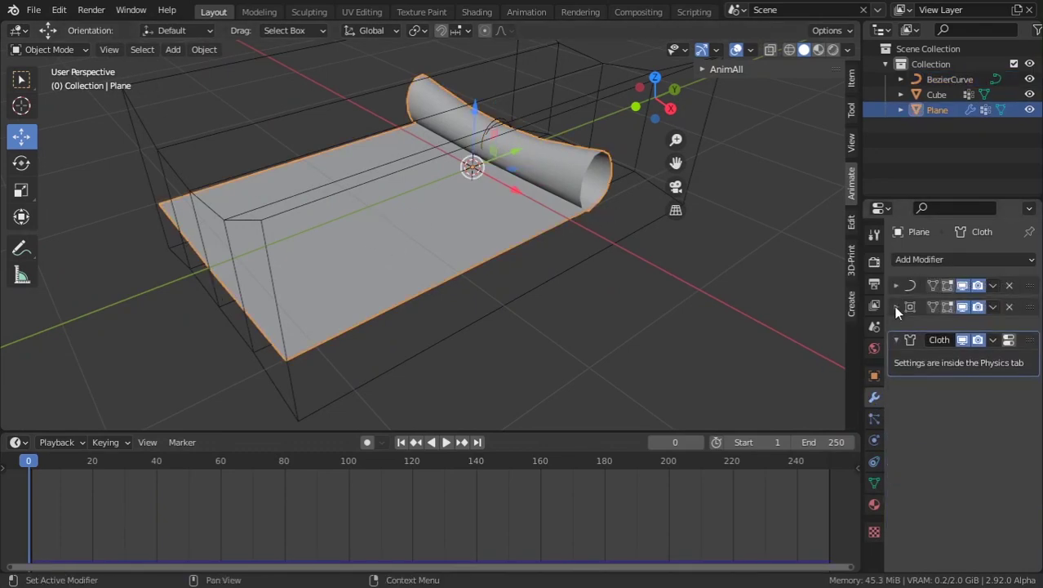
click(897, 328)
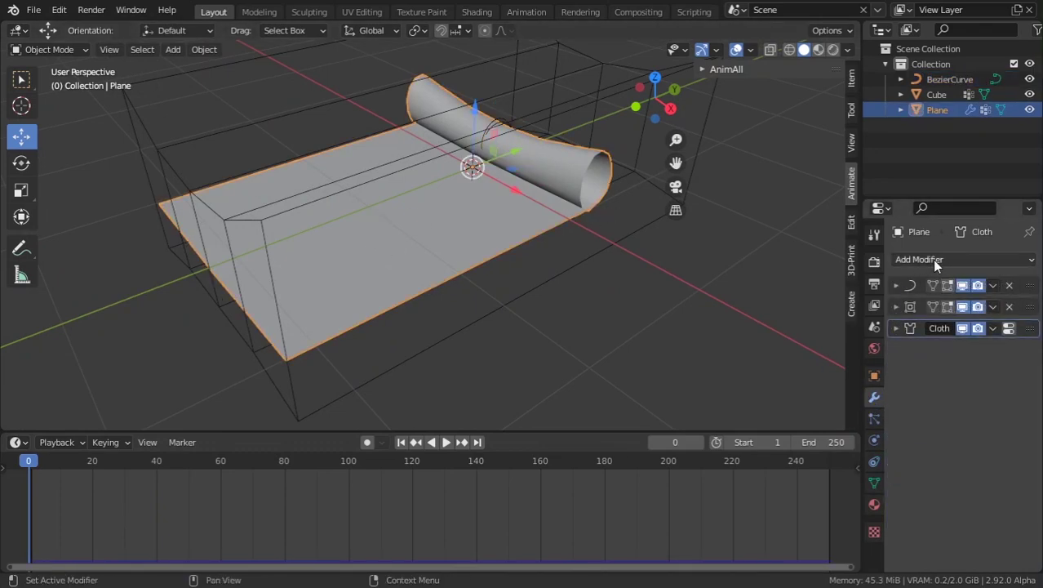
click(933, 260)
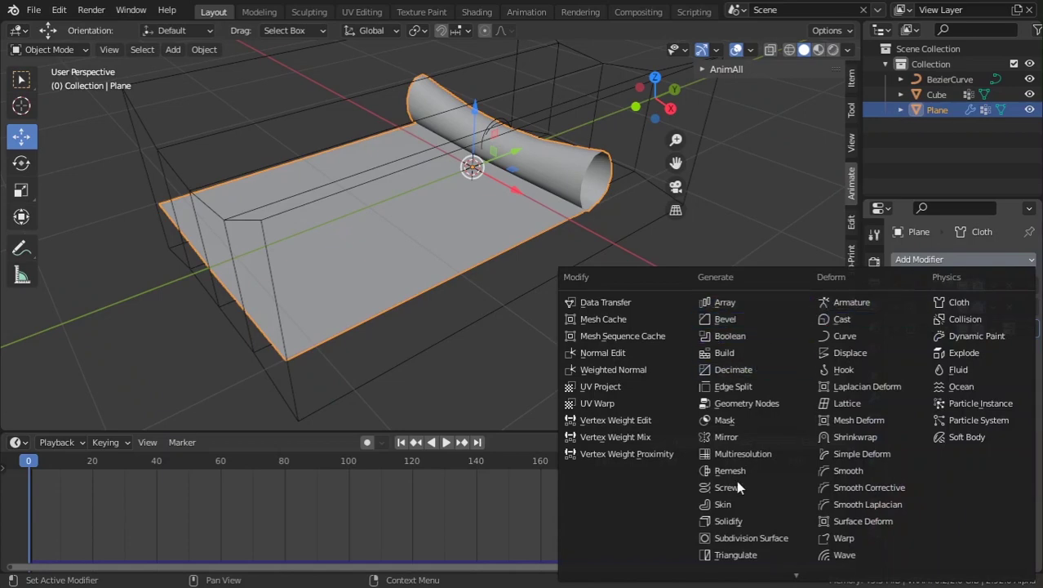
click(744, 523)
middle_drag(405, 237, 555, 238)
drag(981, 391, 1012, 392)
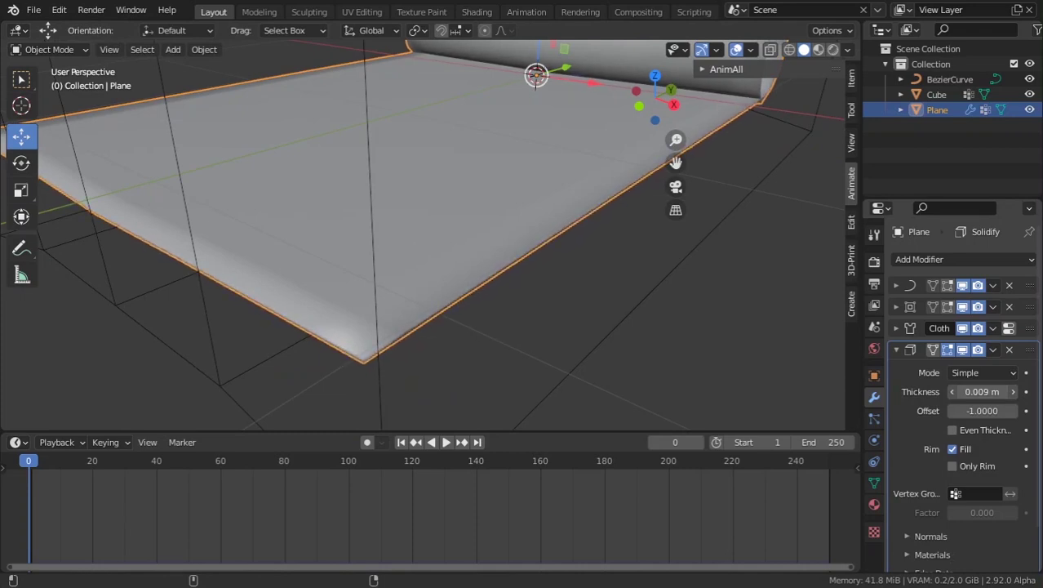
click(748, 334)
middle_drag(752, 379, 771, 317)
Add a Subdivision Surface modifier to the plane and set its viewport levels to 2
click(912, 259)
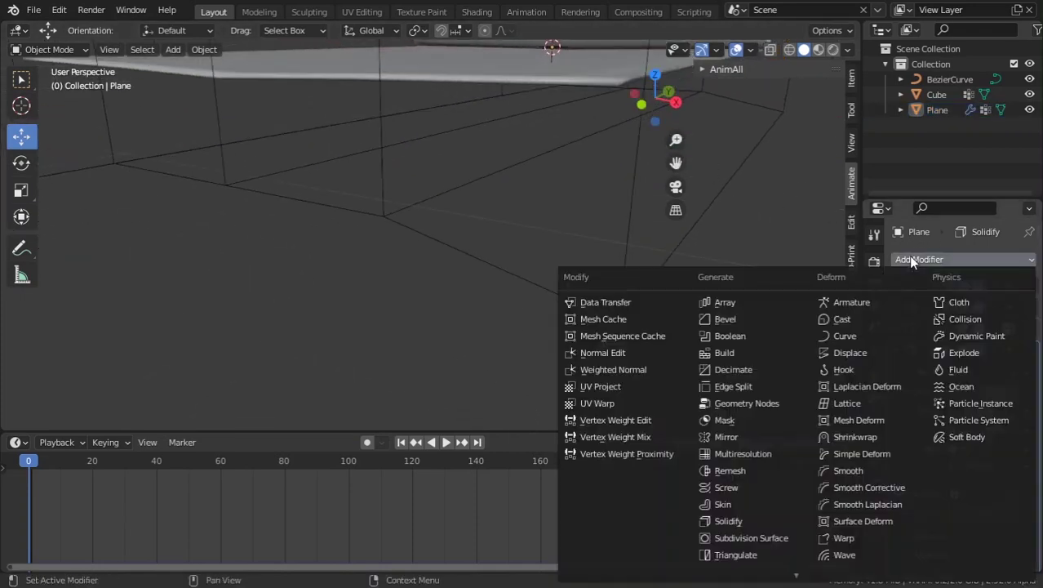
click(759, 539)
middle_drag(519, 214, 400, 174)
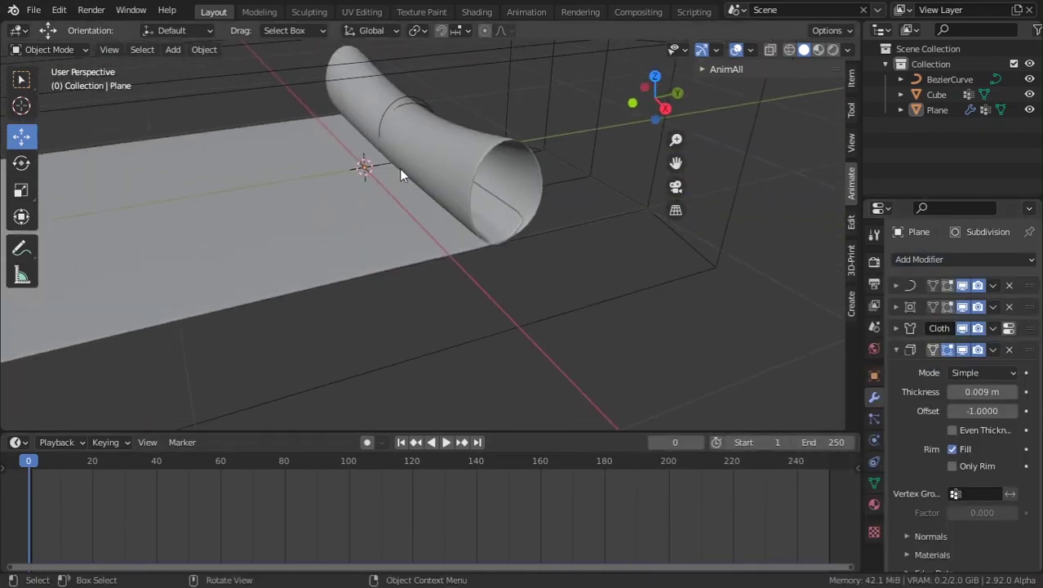
scroll(988, 468, down, 5)
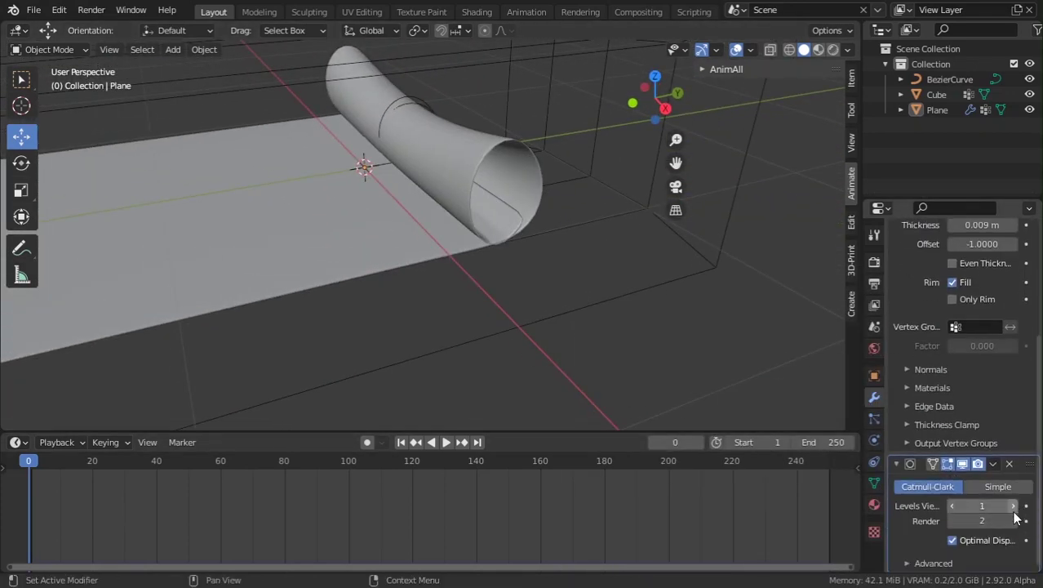
middle_drag(529, 255, 516, 141)
Play the simulation, slide the spiral curve along positive Y beyond the cloth's rolled end, and stop playback
scroll(576, 168, down, 3)
key(space)
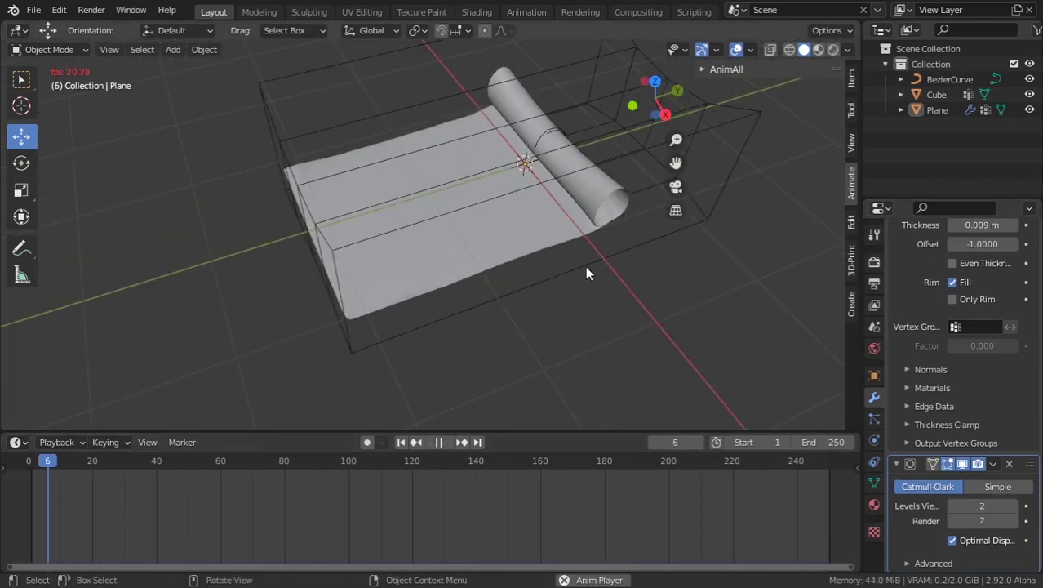
click(563, 131)
click(554, 132)
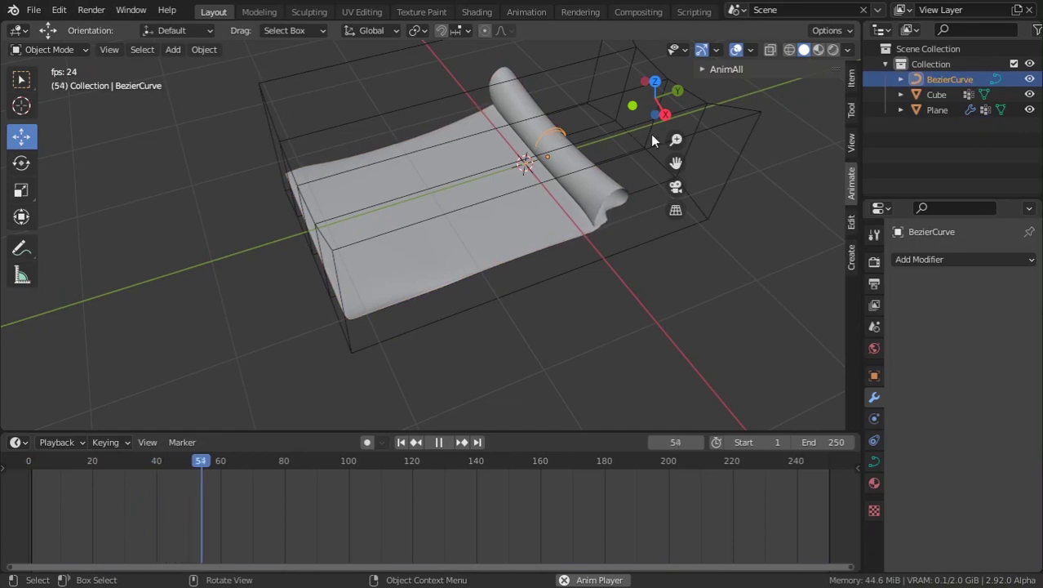
key(g)
key(y)
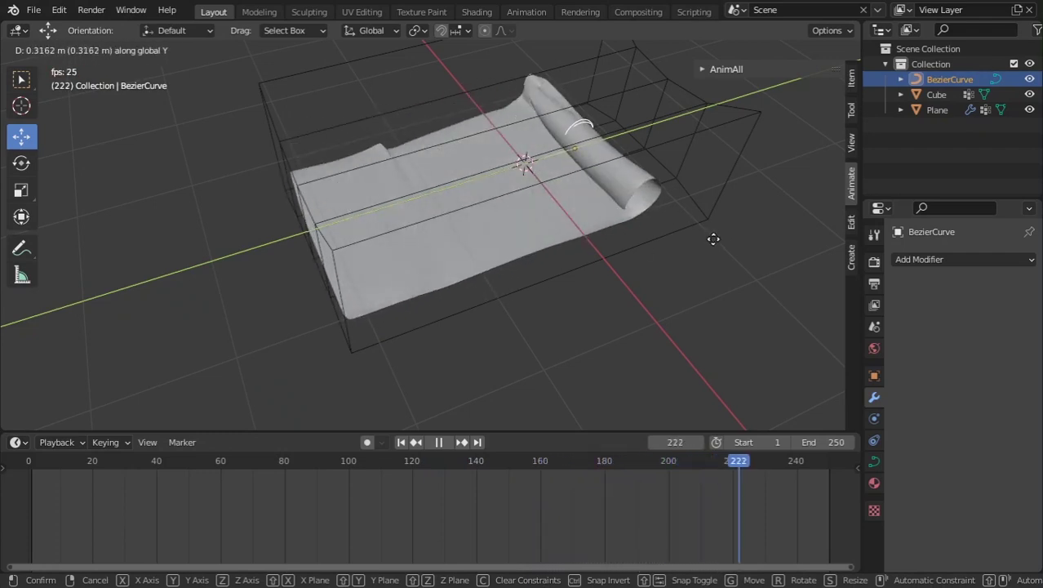
click(699, 216)
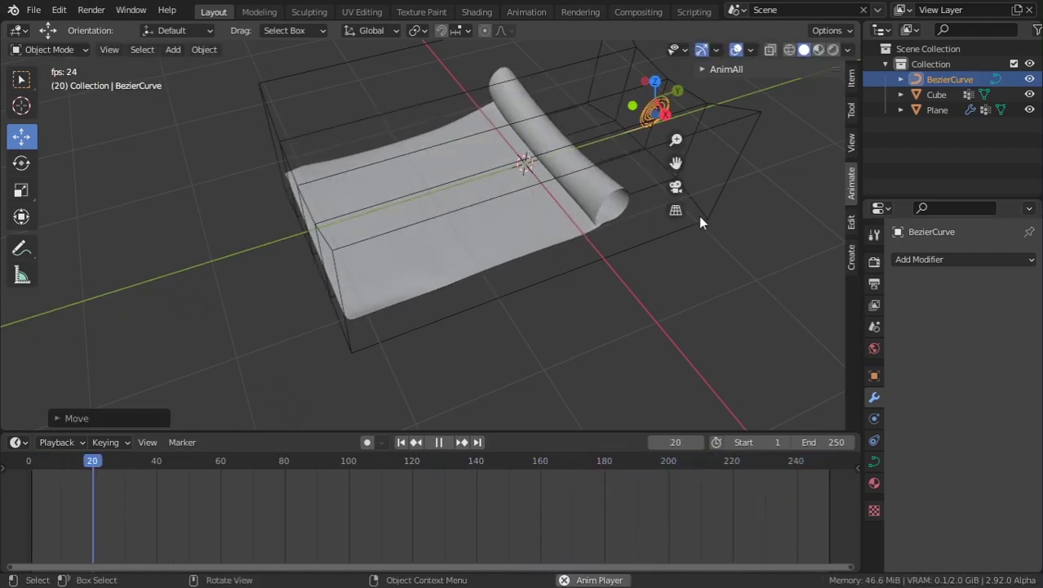
scroll(699, 215, down, 3)
key(space)
middle_drag(519, 294, 457, 313)
key(space)
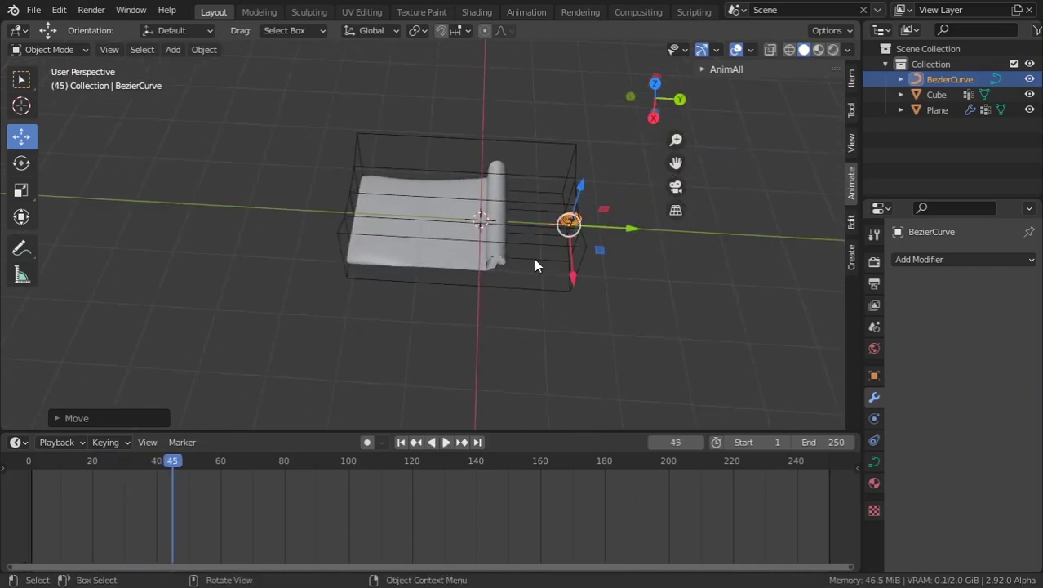
Switch to the Shading workspace and hide the viewport overlays and gizmos around the cloth
click(483, 13)
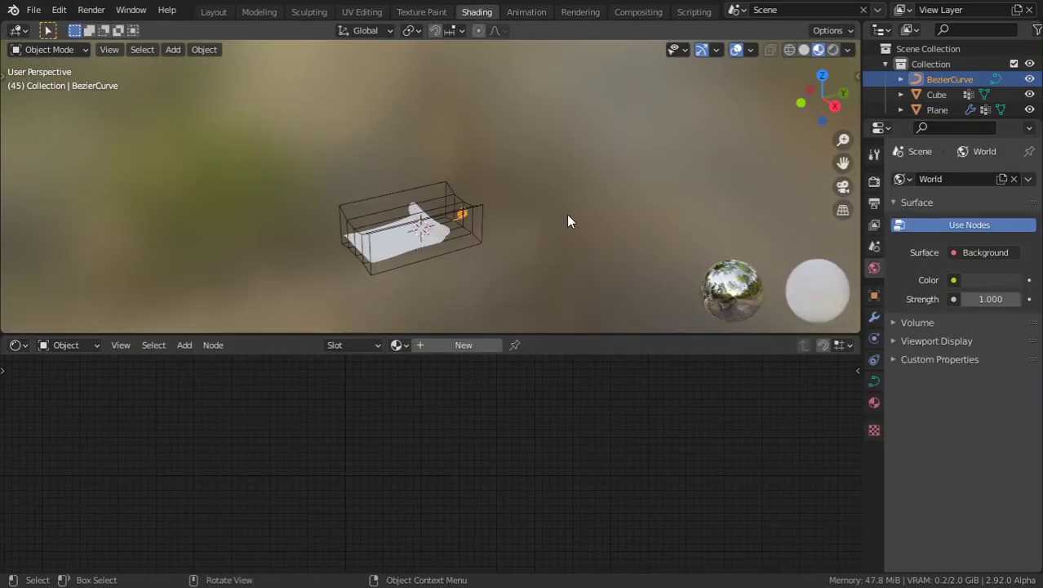
scroll(433, 240, down, 3)
scroll(432, 241, up, 6)
shift+middle_drag(449, 168, 508, 96)
middle_drag(471, 194, 439, 221)
scroll(482, 196, up, 3)
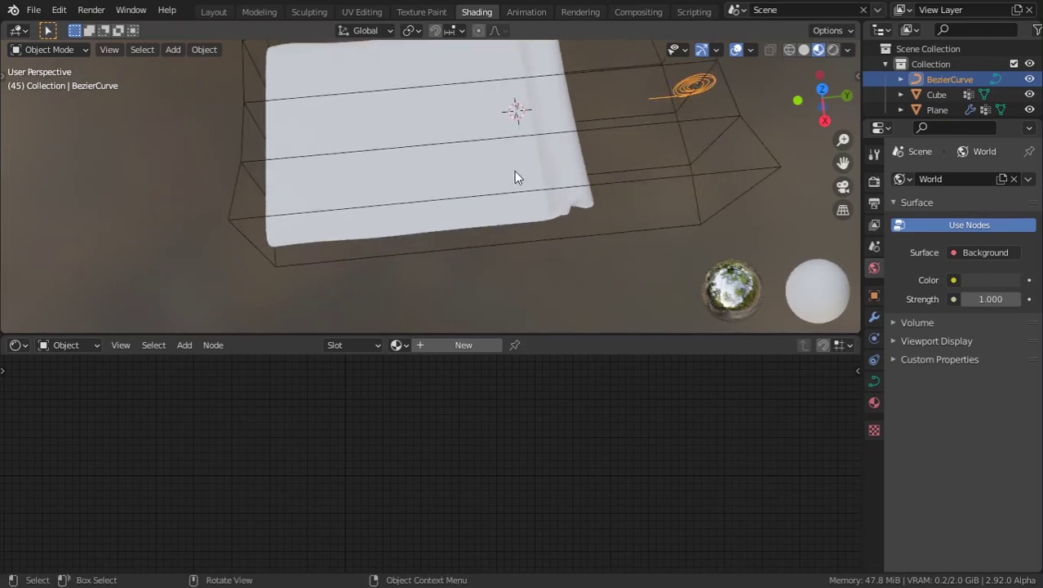
click(729, 55)
click(732, 49)
click(701, 51)
scroll(452, 205, down, 2)
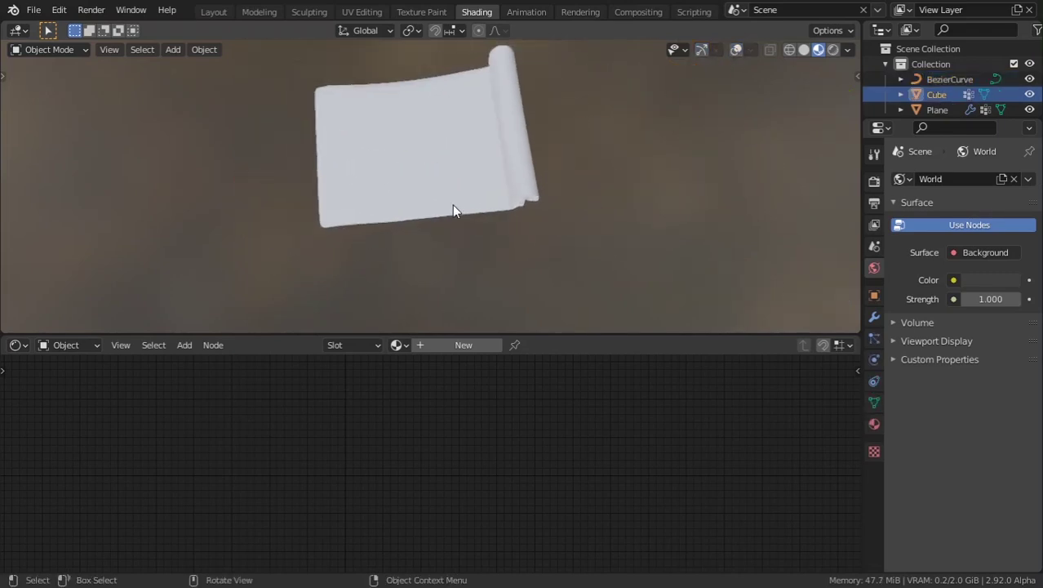
Select the cloth plane, check the selection with overlays briefly shown, and hide overlays and gizmos again
middle_drag(452, 205, 469, 149)
click(467, 149)
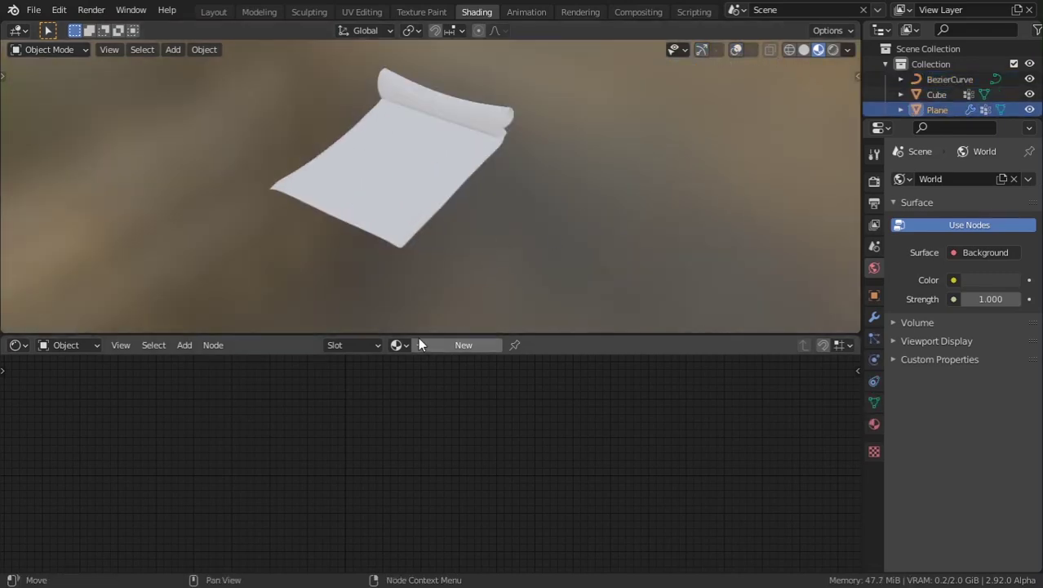
click(733, 52)
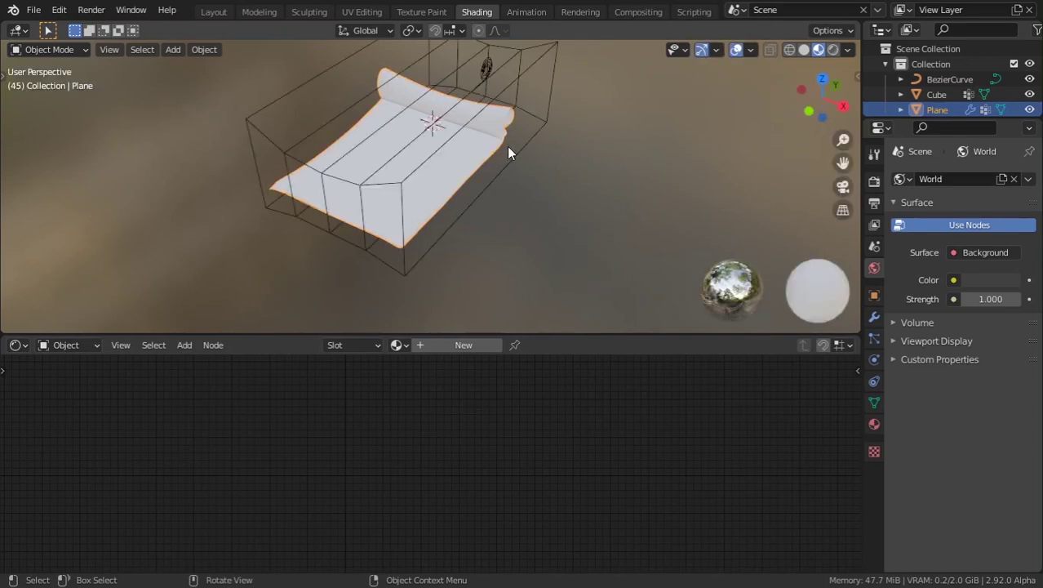
scroll(507, 147, up, 3)
middle_drag(508, 146, 576, 133)
click(735, 49)
click(699, 51)
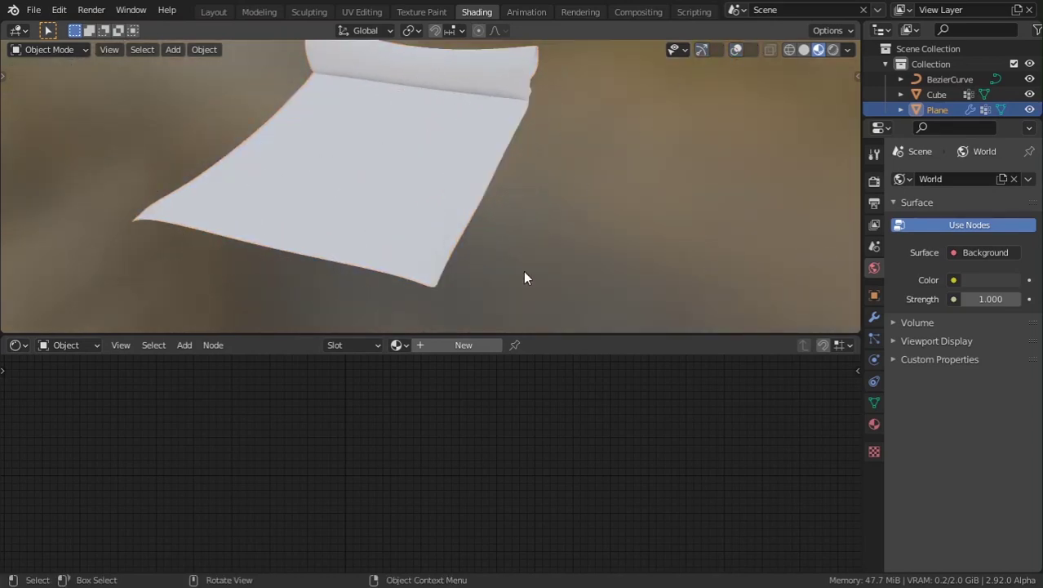
Create a new material on the plane with an orange base color of H 0.035, S 0.919, V 0.800
click(454, 344)
scroll(448, 403, up, 3)
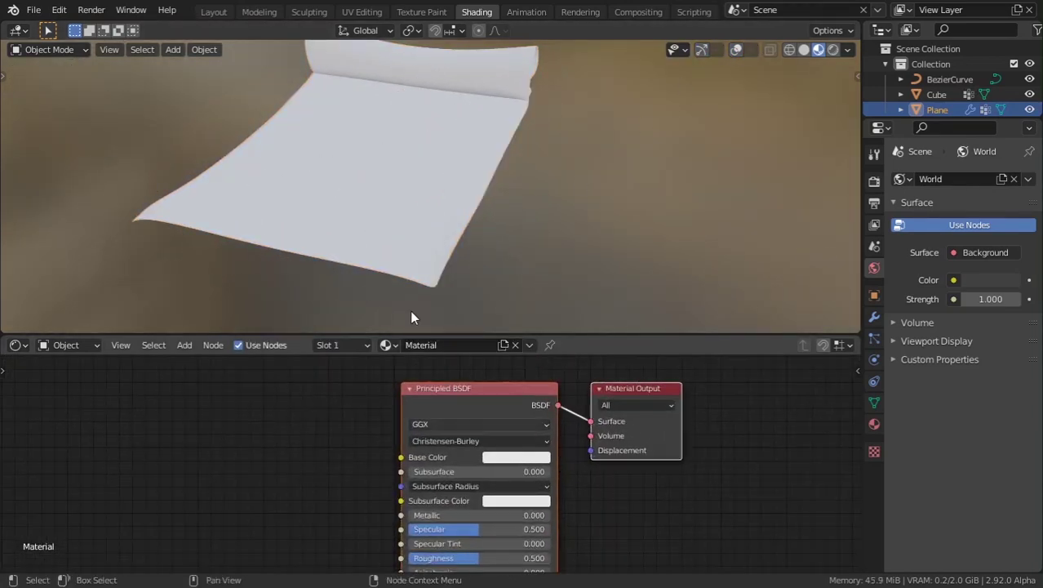
click(500, 459)
click(525, 349)
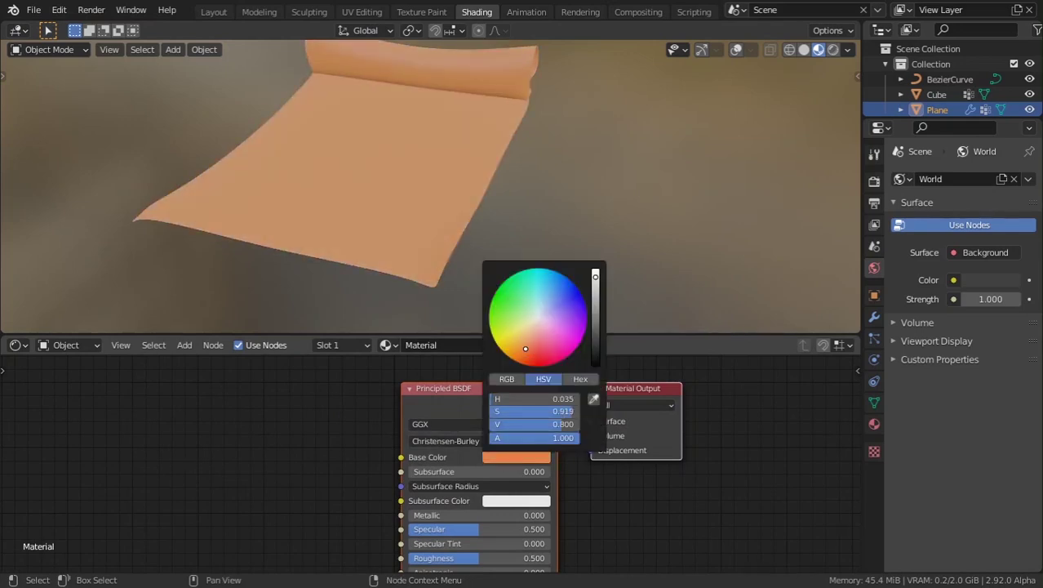
Add a Noise Texture node and connect its Fac output to the Principled BSDF's Base Color
key(shift+a)
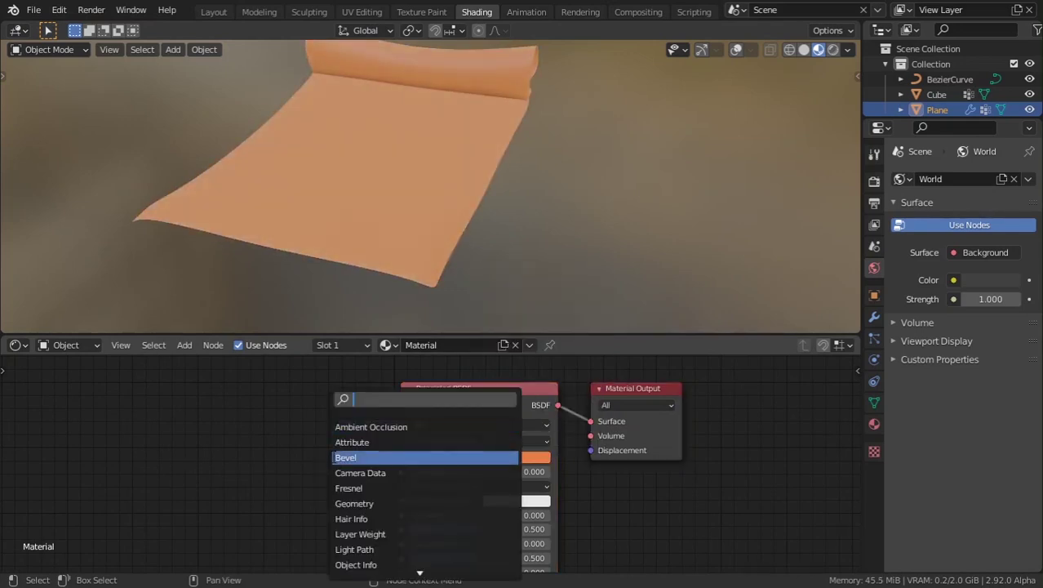
text(noi)
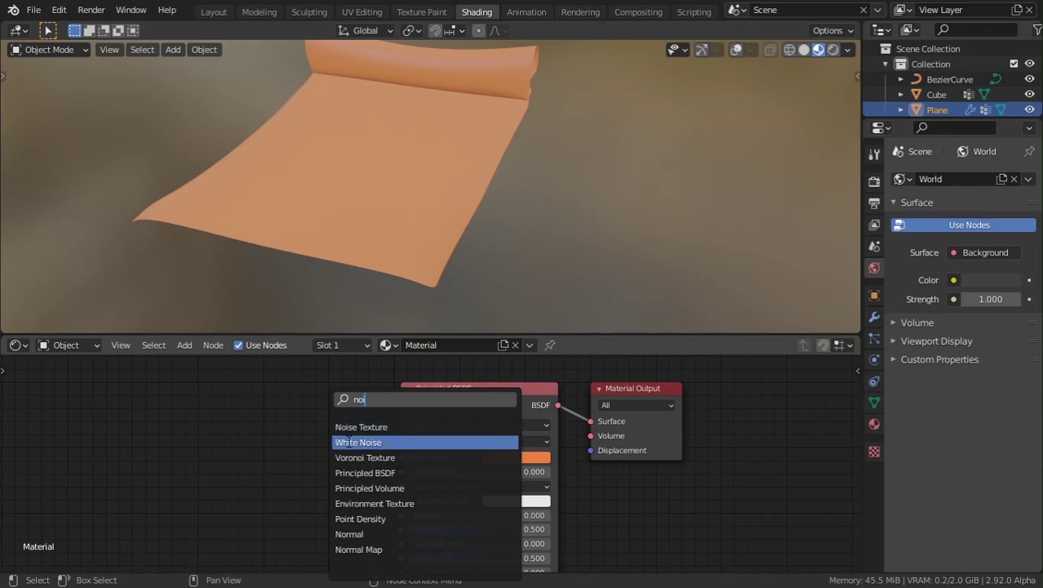
click(353, 428)
click(135, 411)
drag(199, 465, 294, 471)
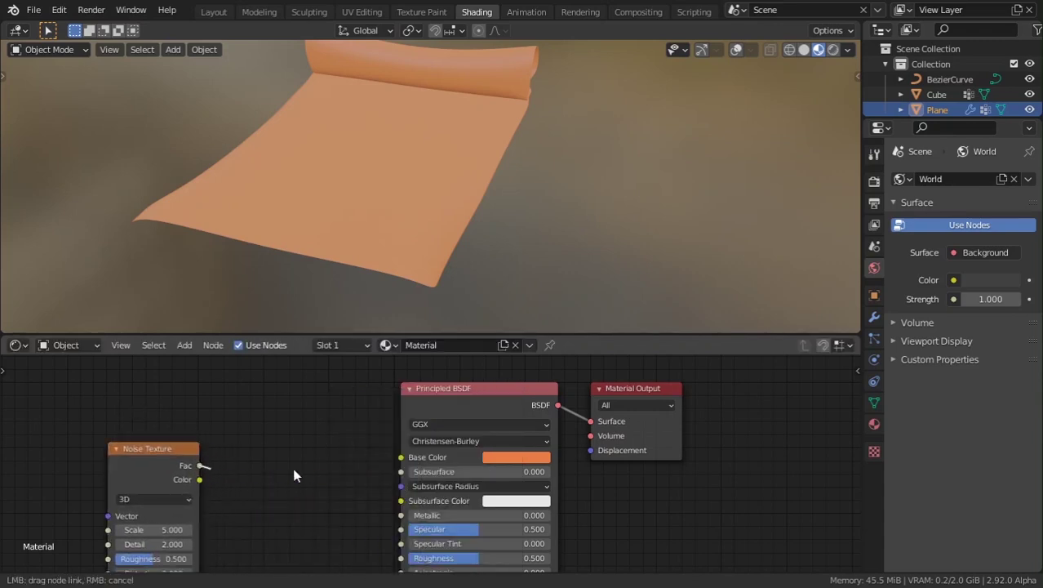
drag(402, 457, 401, 458)
Insert a MixRGB node between the noise and Base Color, with the noise Fac driving the mix factor
key(shift+a)
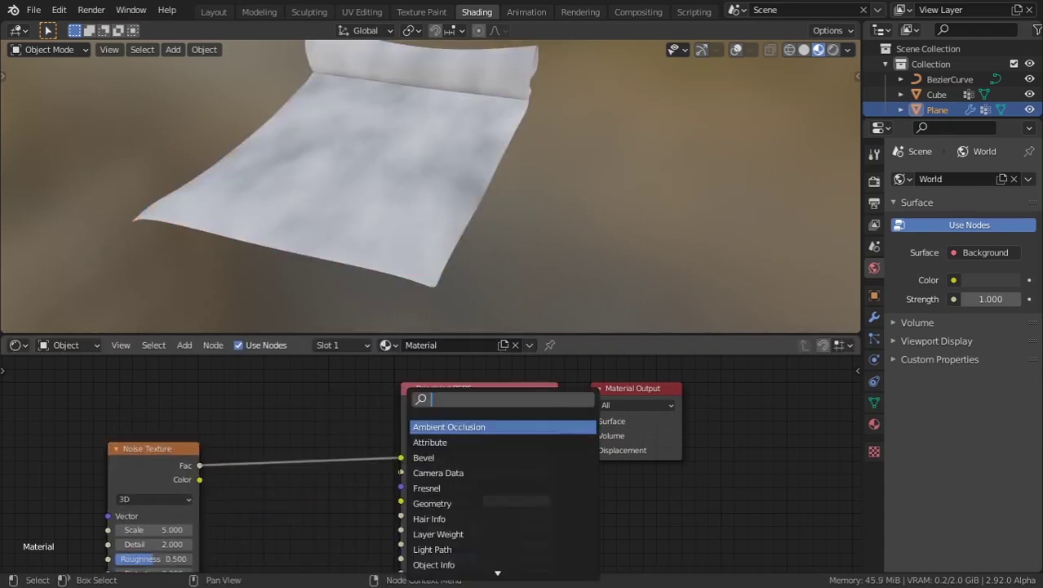
text(mi)
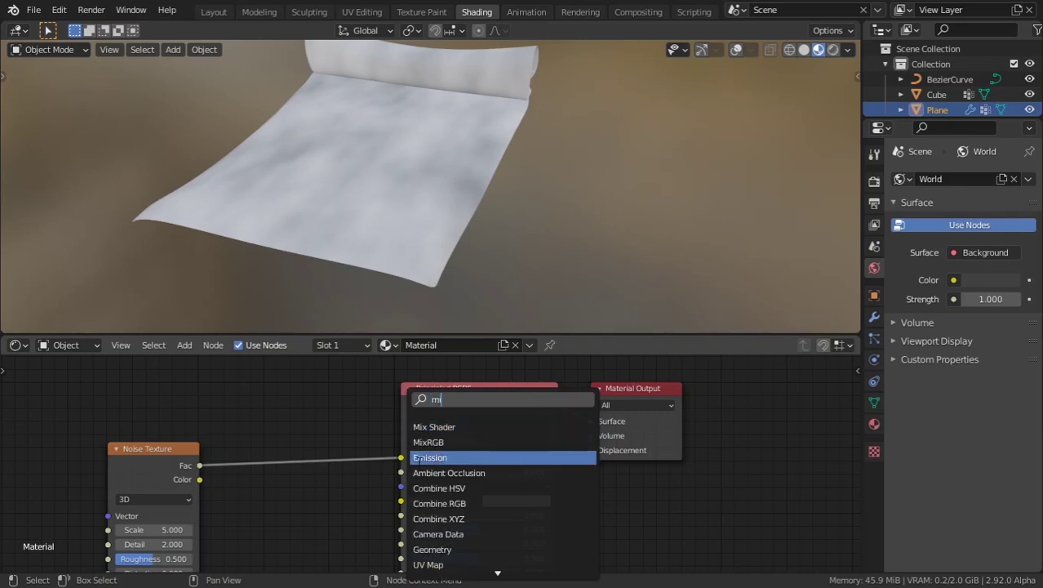
click(429, 443)
click(326, 421)
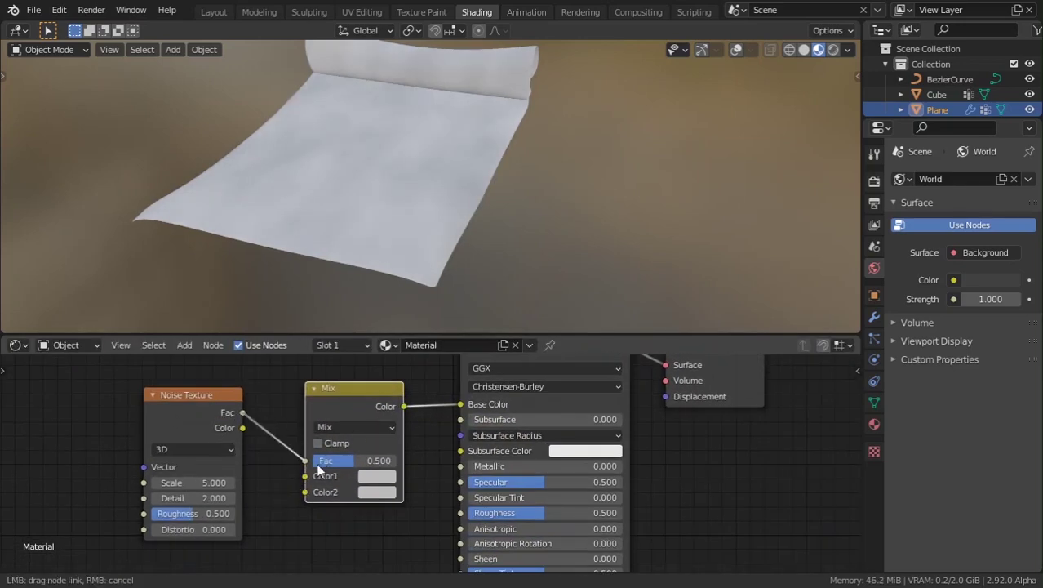
drag(318, 464, 318, 465)
Set both Mix node colors to the same orange, H 0.054, S 0.879, V 0.500
middle_drag(335, 456, 356, 403)
scroll(356, 404, up, 2)
click(394, 422)
drag(447, 280, 421, 289)
click(399, 438)
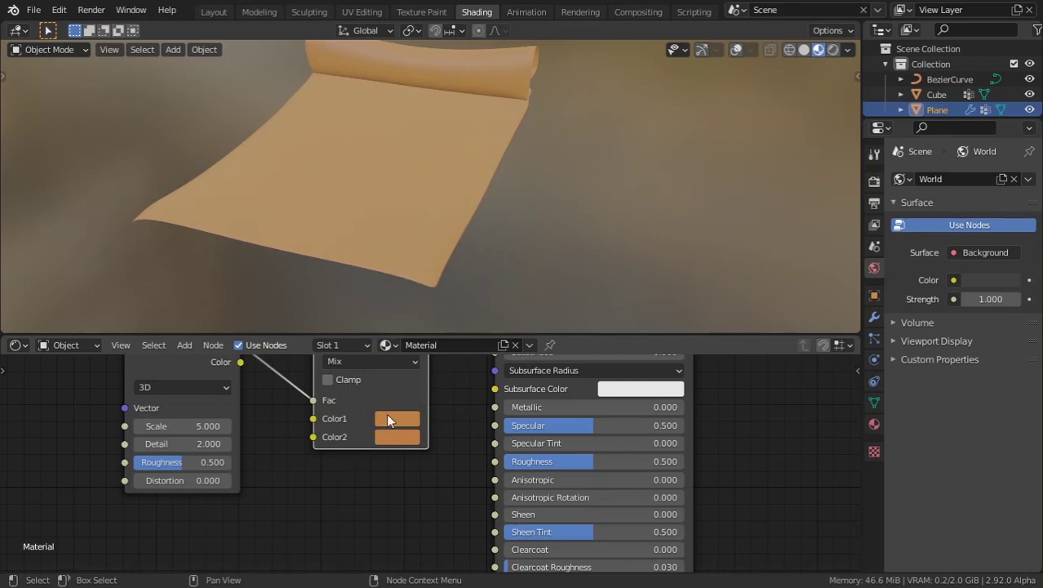
Brighten Color1 to a lighter orange and darken Color2 to a brownish orange in the Mix node
click(390, 419)
mouse_move(517, 212)
mouse_down()
mouse_move(517, 188)
mouse_move(517, 196)
mouse_up()
click(402, 435)
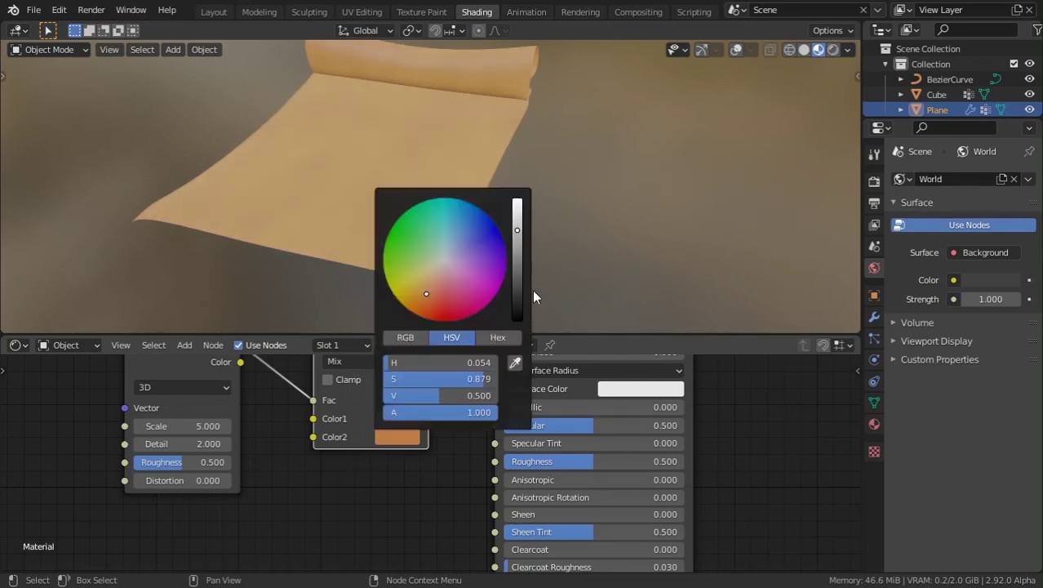
drag(516, 235, 516, 240)
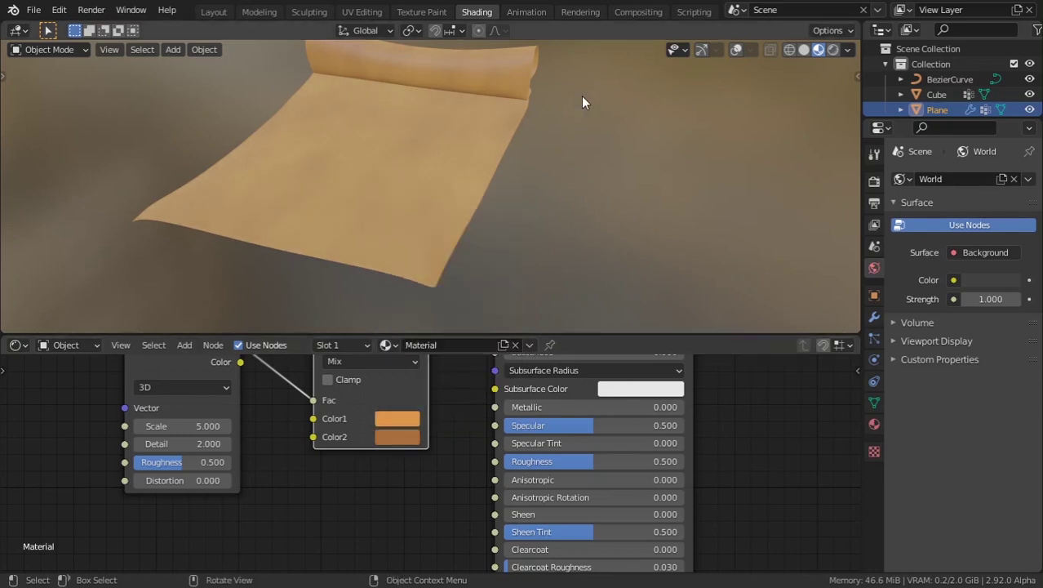
Move the Noise Texture and Mix nodes away from the Principled BSDF and connect the noise Fac to Roughness
scroll(468, 238, down, 3)
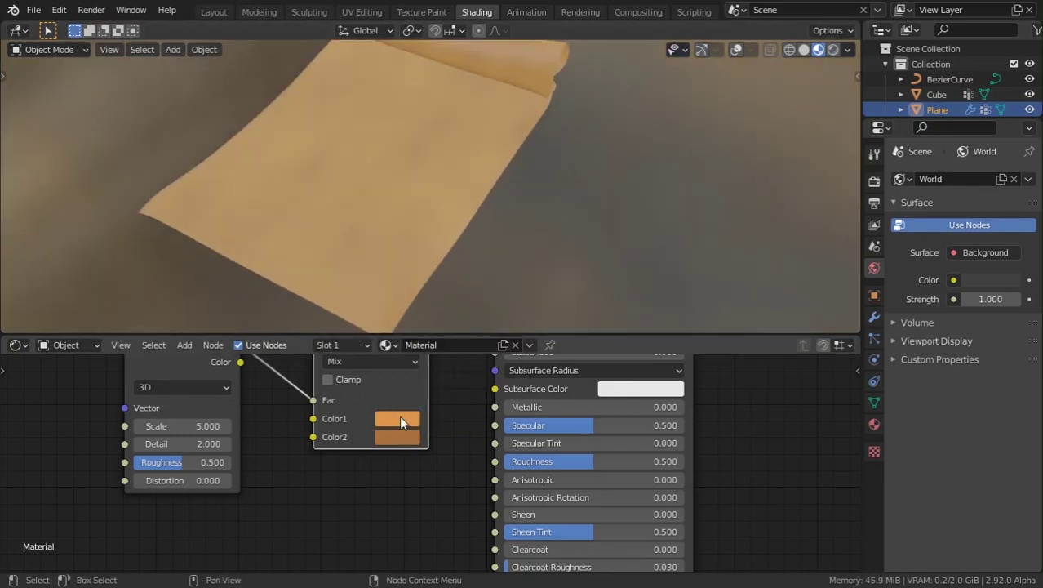
scroll(399, 416, up, 1)
scroll(412, 426, down, 6)
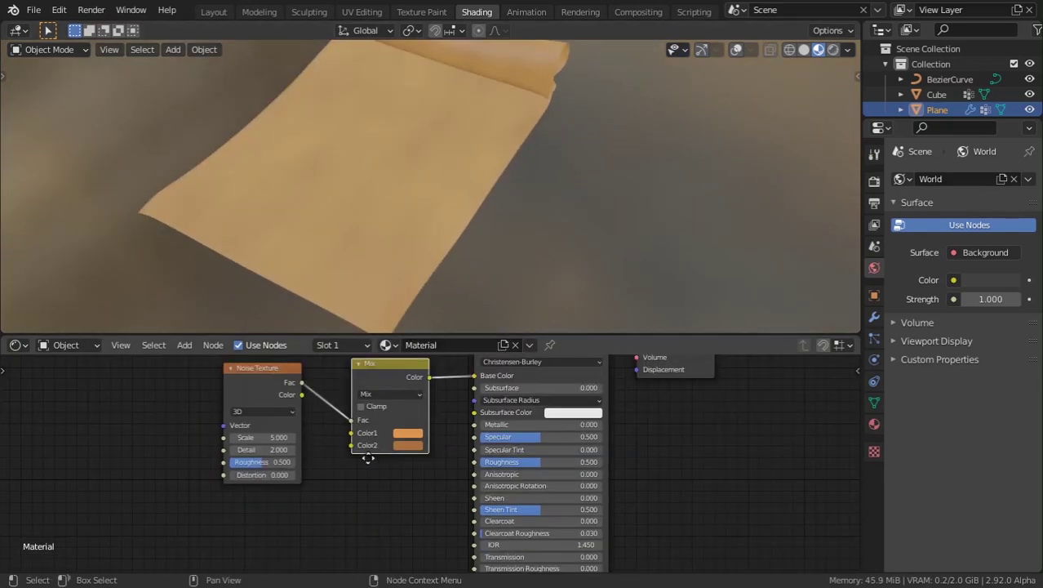
scroll(522, 418, down, 3)
middle_drag(368, 461, 464, 452)
scroll(433, 412, up, 3)
scroll(302, 410, down, 2)
drag(259, 387, 426, 452)
key(g)
click(256, 461)
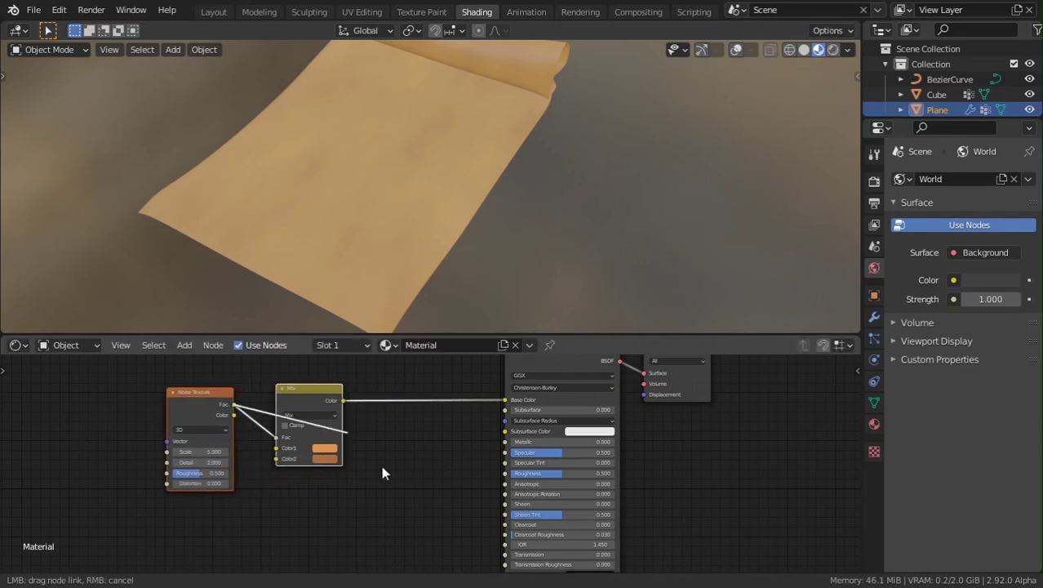
drag(508, 475, 506, 473)
Add a ColorRamp node on the link between the noise Fac and the Roughness input
click(411, 497)
key(shift+a)
text(s)
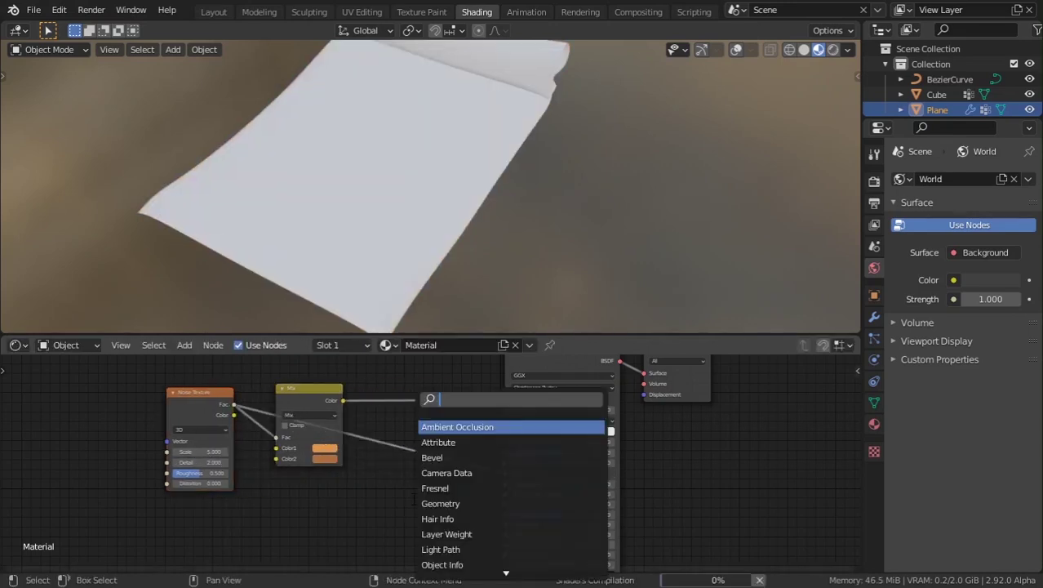
text(coo)
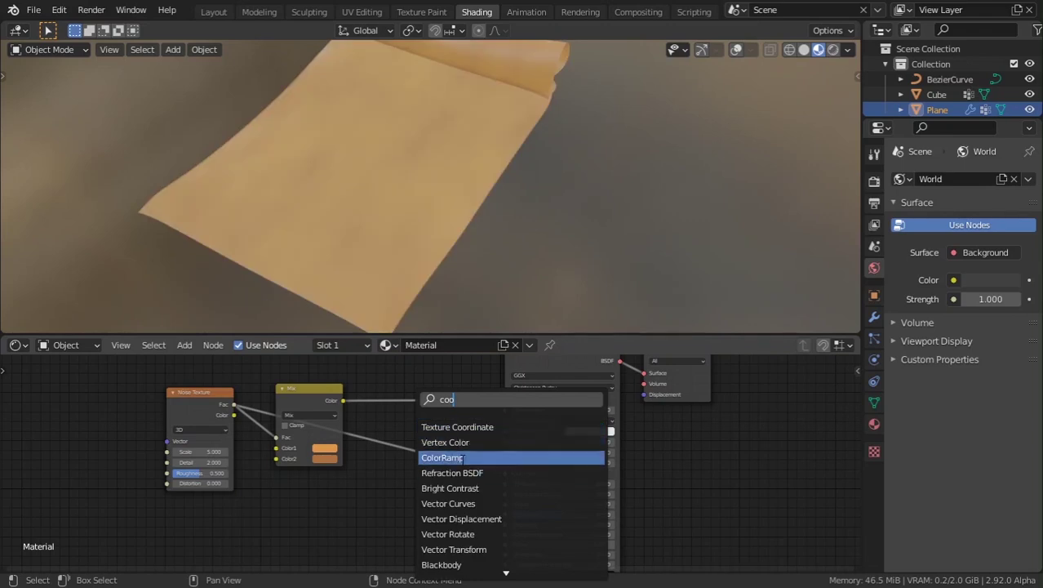
click(454, 457)
click(401, 434)
scroll(473, 435, up, 2)
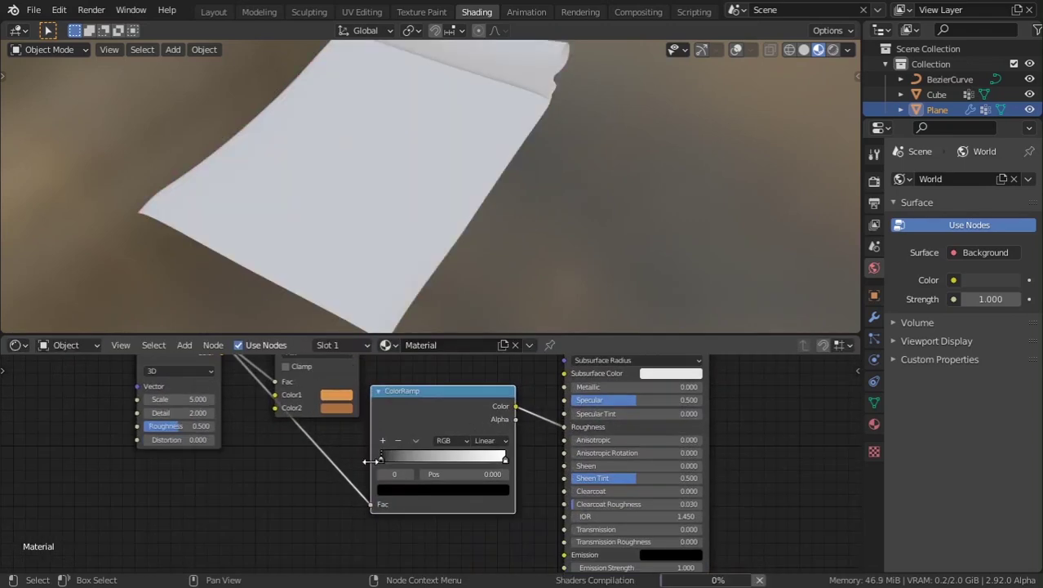
Move the ColorRamp's black stop to position 0.564 to adjust the scroll's roughness
middle_drag(454, 168, 550, 117)
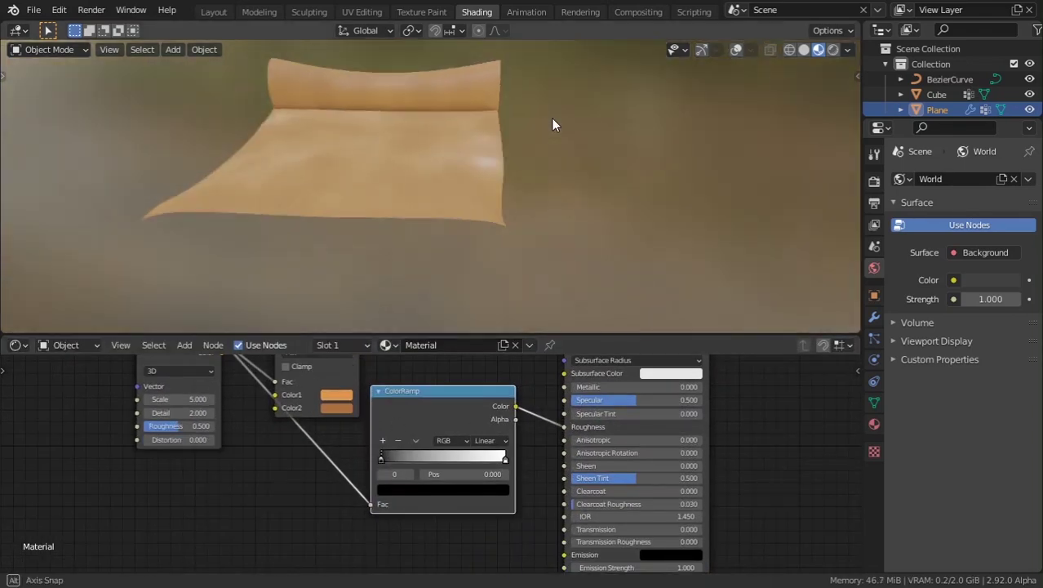
scroll(543, 195, up, 2)
middle_drag(542, 199, 344, 153)
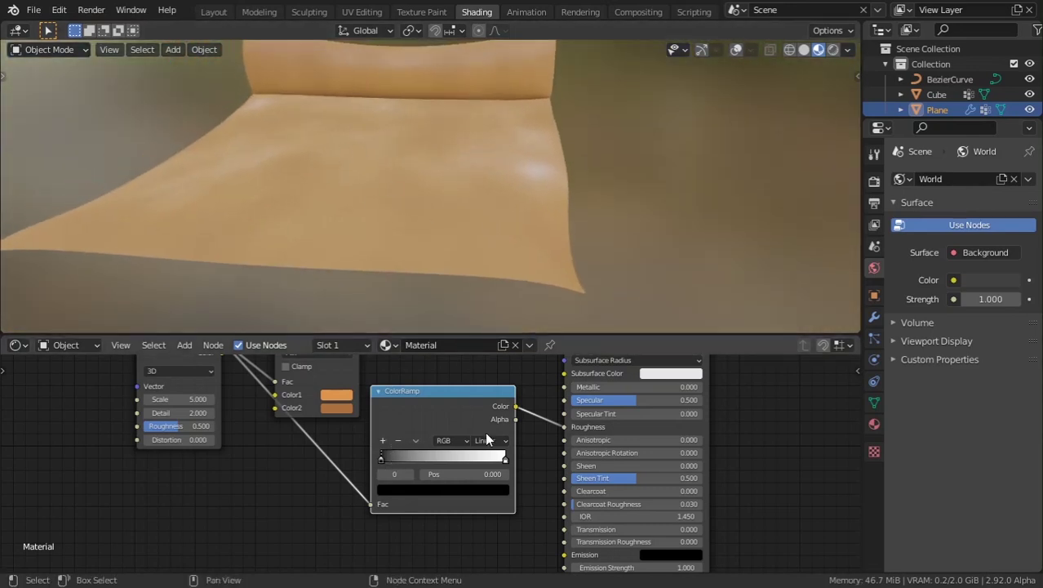
drag(379, 460, 451, 457)
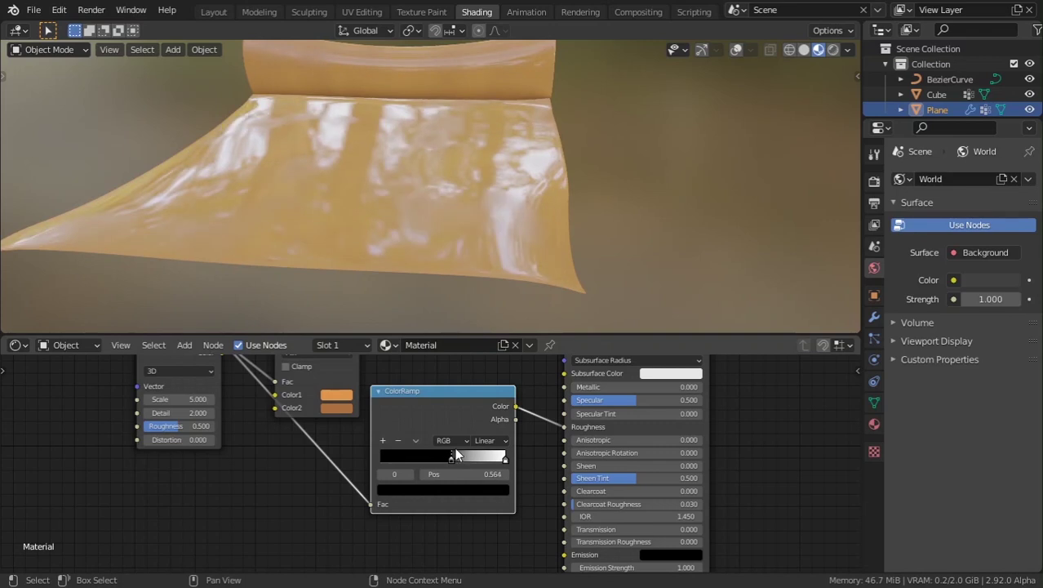
Change the ColorRamp's black stop to a light gray
click(477, 488)
drag(482, 372, 481, 325)
scroll(588, 185, down, 3)
middle_drag(588, 184, 491, 237)
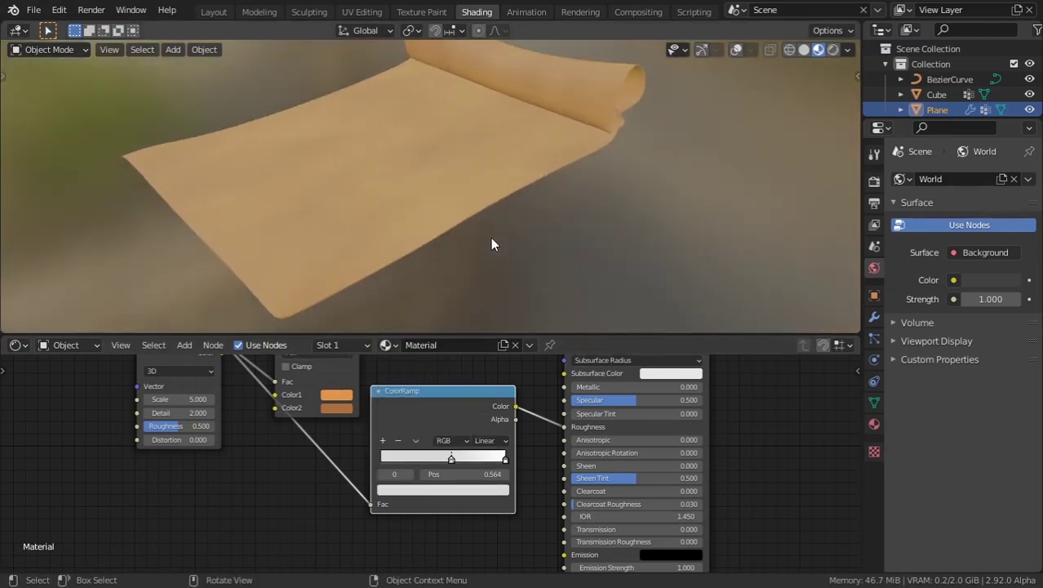
click(480, 490)
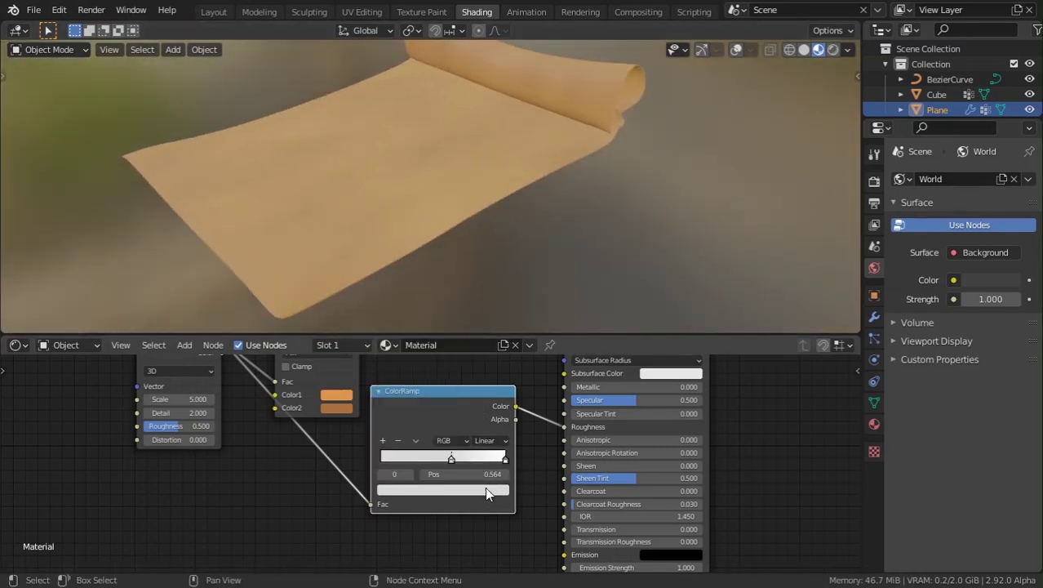
click(486, 493)
drag(480, 329, 480, 337)
Add a Musgrave Texture node in the empty space below the Noise Texture and ColorRamp nodes
scroll(339, 476, down, 3)
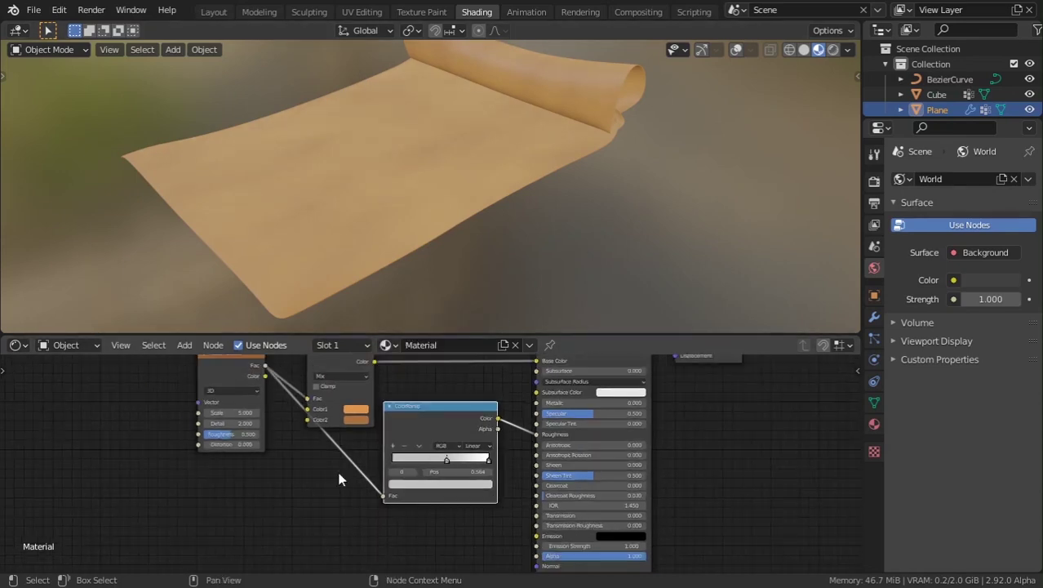
middle_drag(339, 476, 469, 442)
scroll(459, 248, down, 4)
middle_drag(459, 248, 408, 219)
scroll(406, 241, up, 5)
scroll(414, 419, down, 2)
middle_drag(367, 447, 442, 417)
scroll(447, 418, up, 4)
key(shift+a)
click(453, 419)
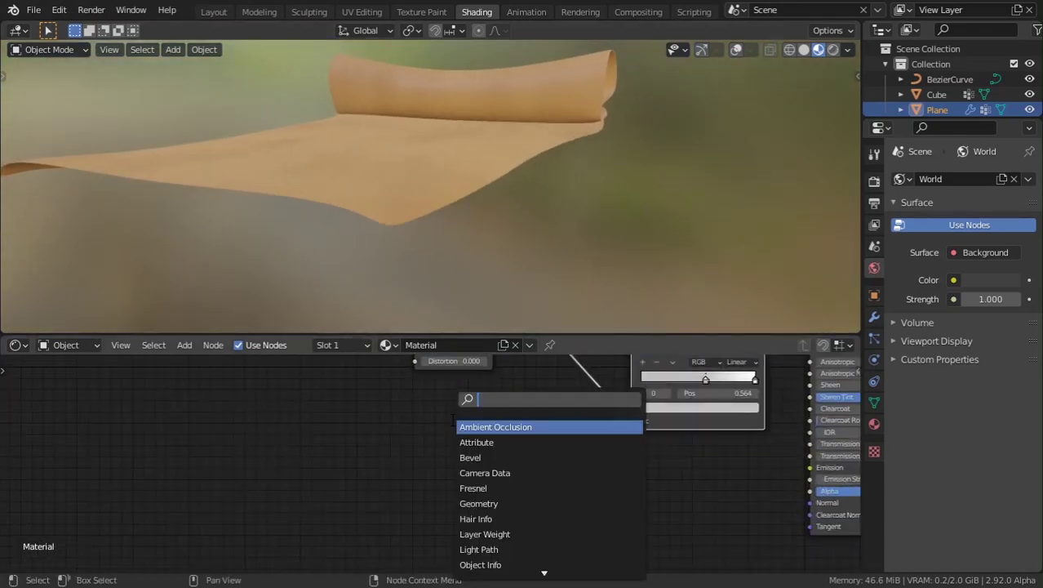
text(mu)
key(Return)
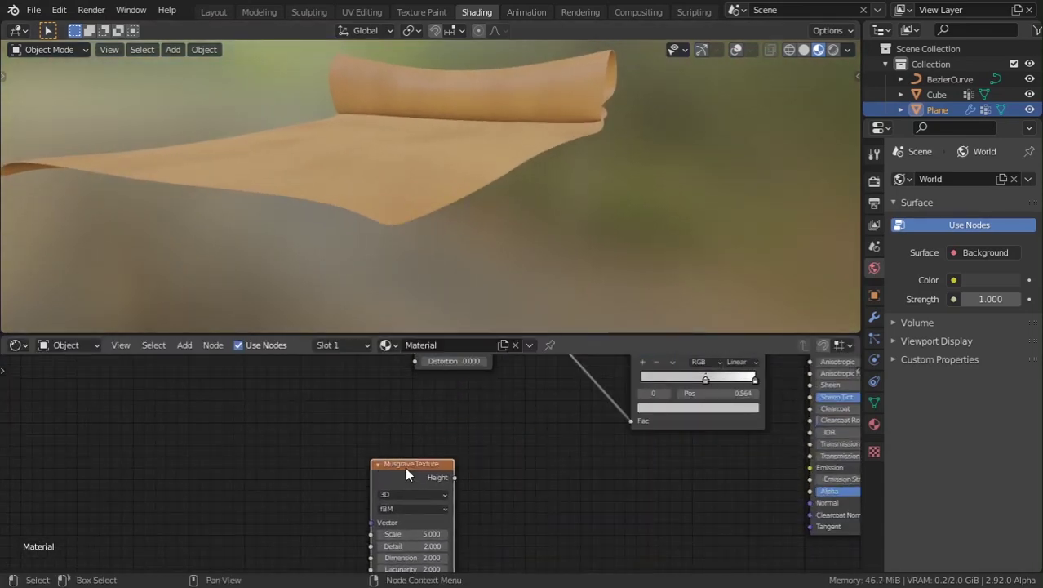
click(404, 467)
Add a Bump node beside the Musgrave Texture and connect its Normal output to the Principled BSDF's Normal input
key(shift+a)
text(bum)
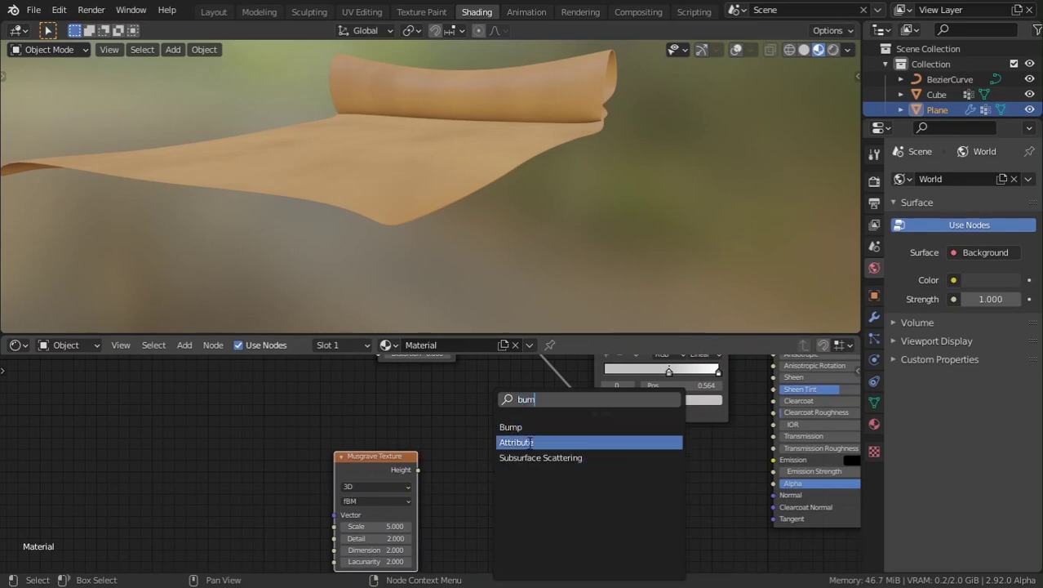
key(Return)
click(627, 537)
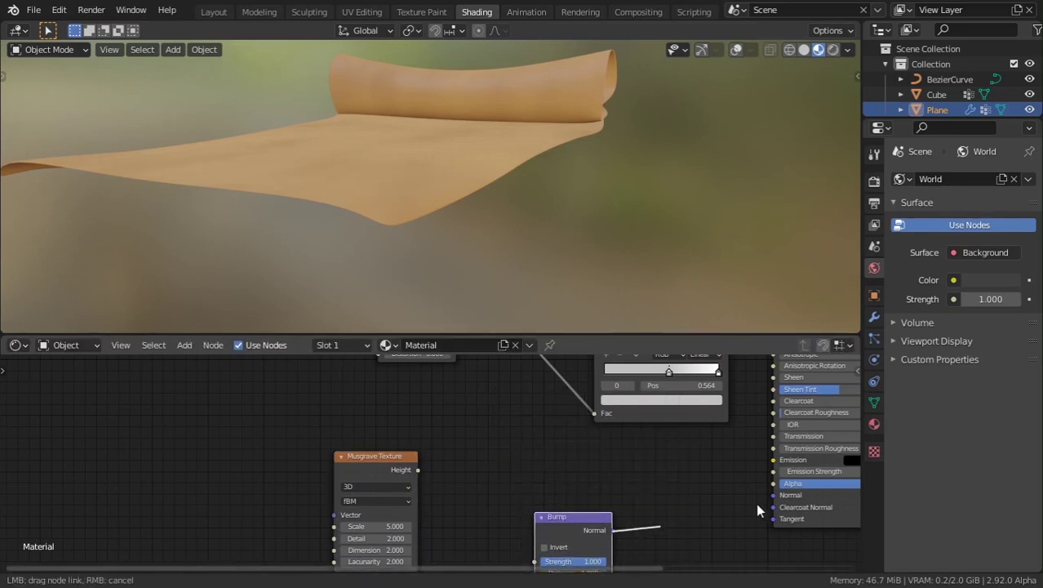
drag(779, 492, 774, 495)
scroll(653, 522, up, 1)
middle_drag(559, 542, 600, 511)
drag(601, 509, 629, 454)
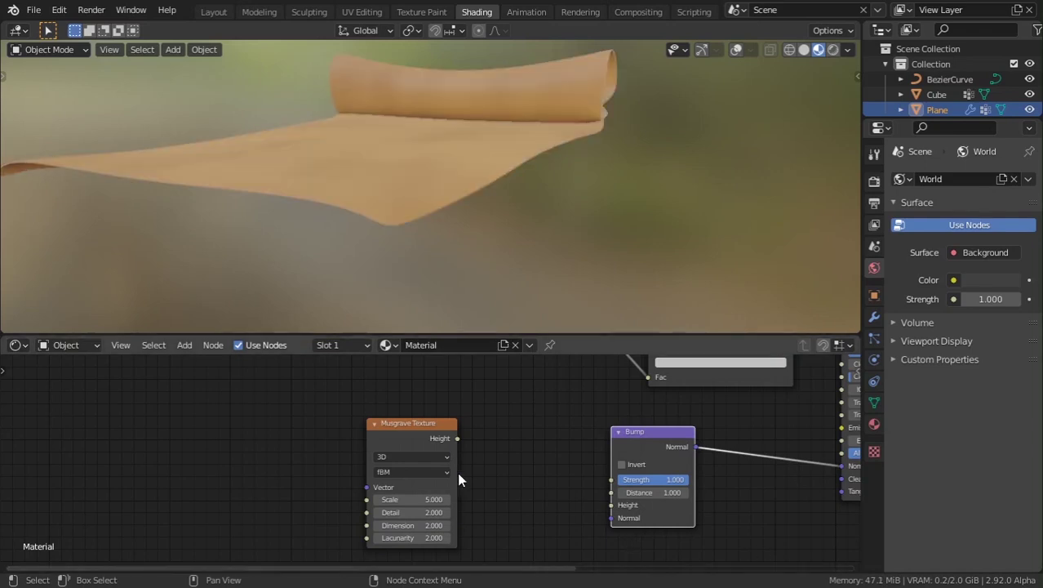
Connect the Musgrave Texture's Height output to the Bump node's Height input
drag(459, 439, 582, 475)
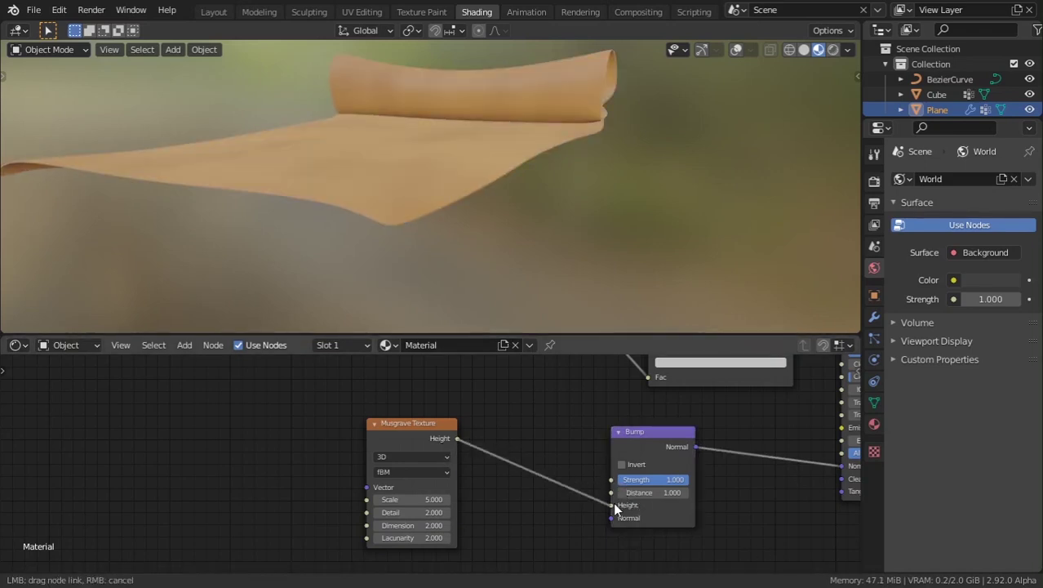
drag(614, 508, 612, 505)
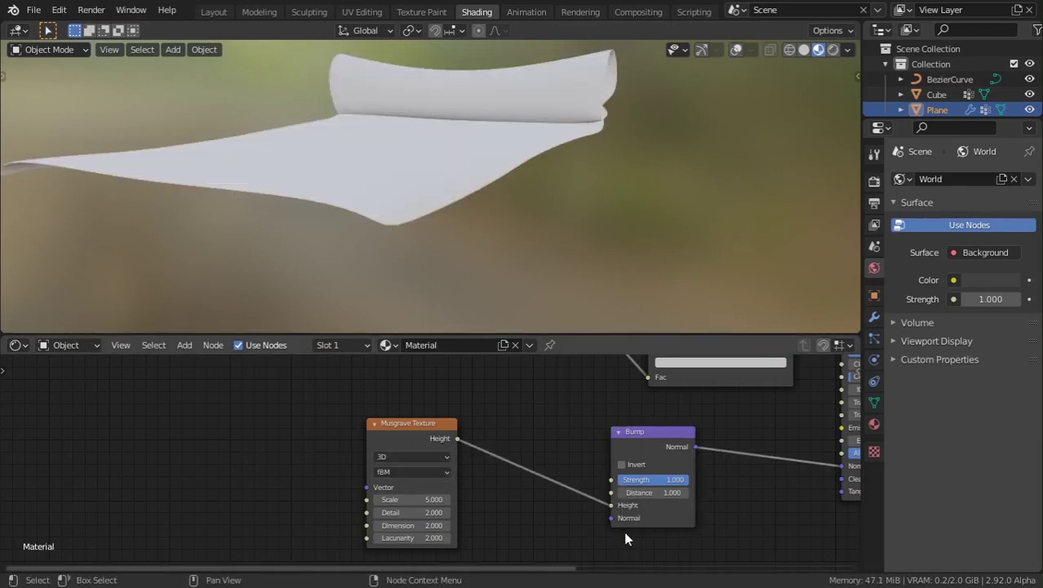
middle_drag(506, 311, 331, 228)
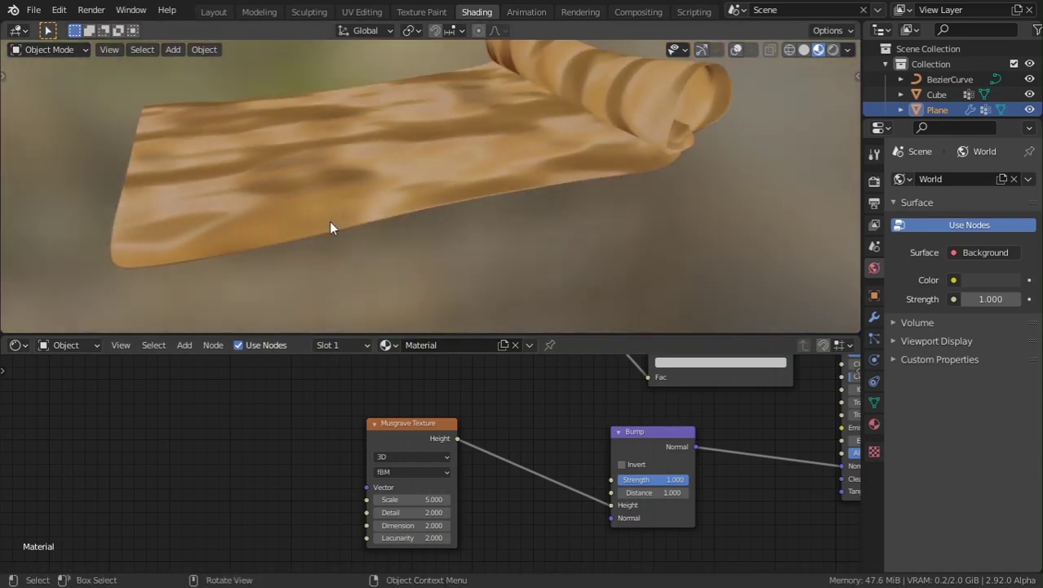
Set the Musgrave Texture's Scale to 6.5, Detail to 13.1 and Dimension to 0
drag(411, 499, 506, 499)
middle_drag(709, 285, 767, 325)
scroll(441, 465, up, 1)
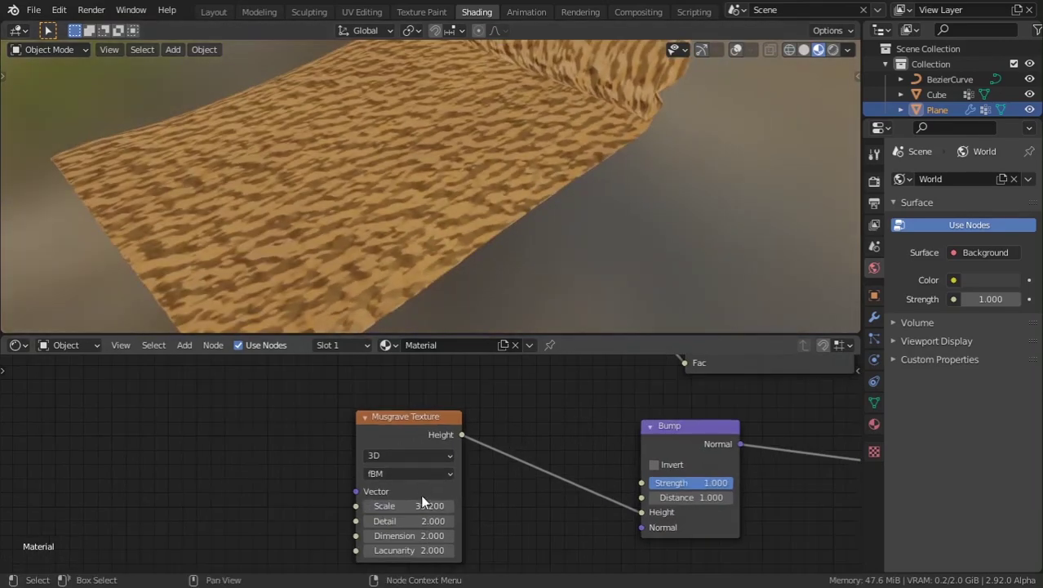
drag(422, 505, 371, 535)
middle_drag(443, 269, 498, 286)
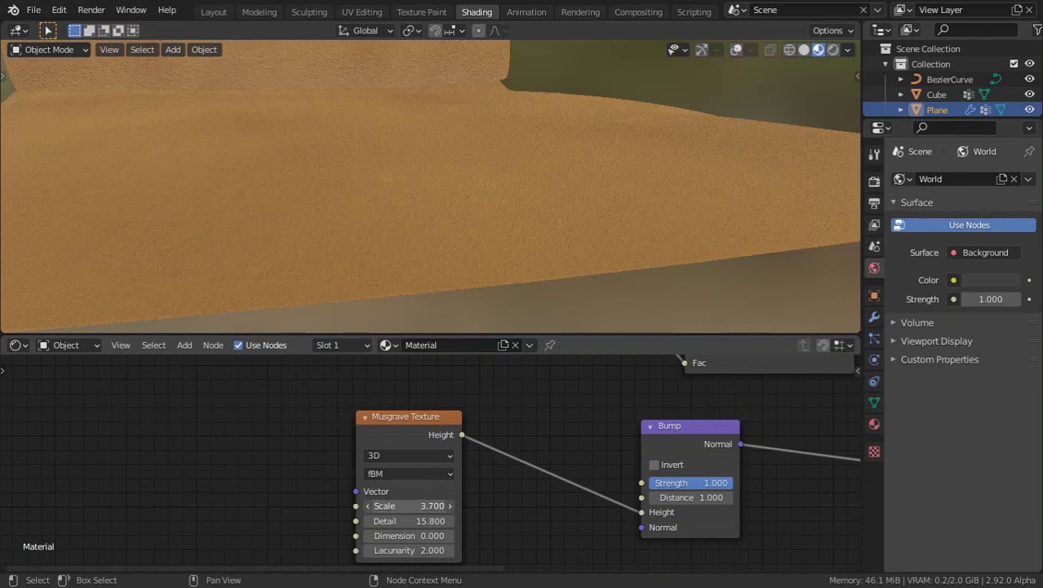
drag(423, 506, 428, 506)
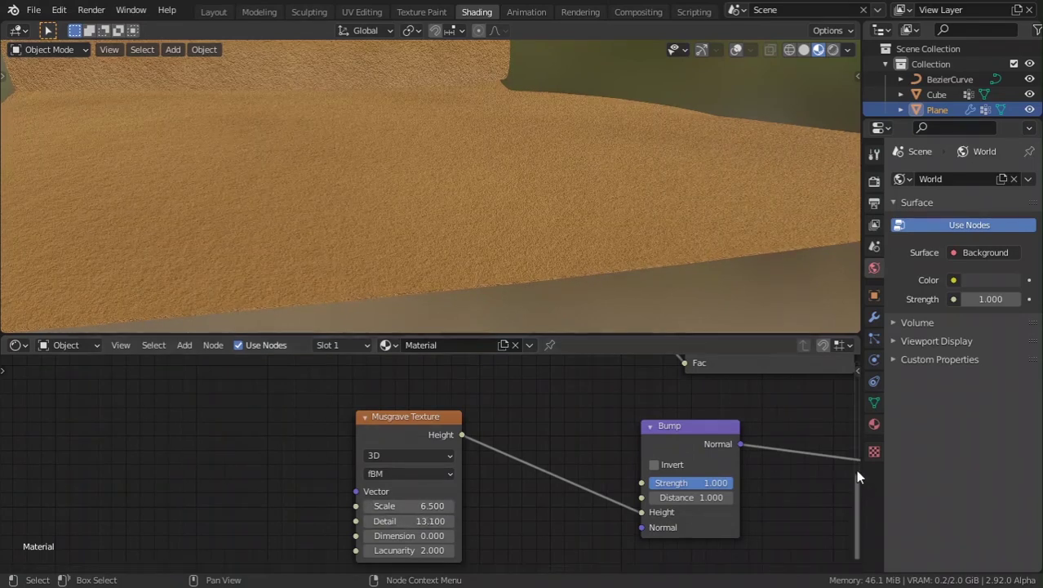
Reduce the Bump Strength to 0.225 and set the Musgrave Texture's Dimension to 0.5
drag(710, 482, 632, 482)
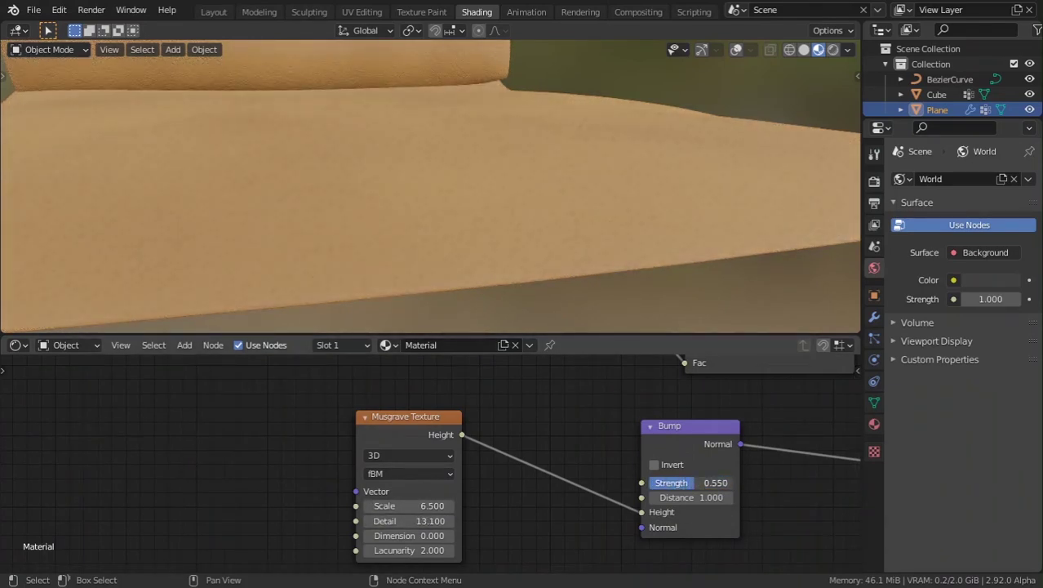
drag(696, 482, 693, 482)
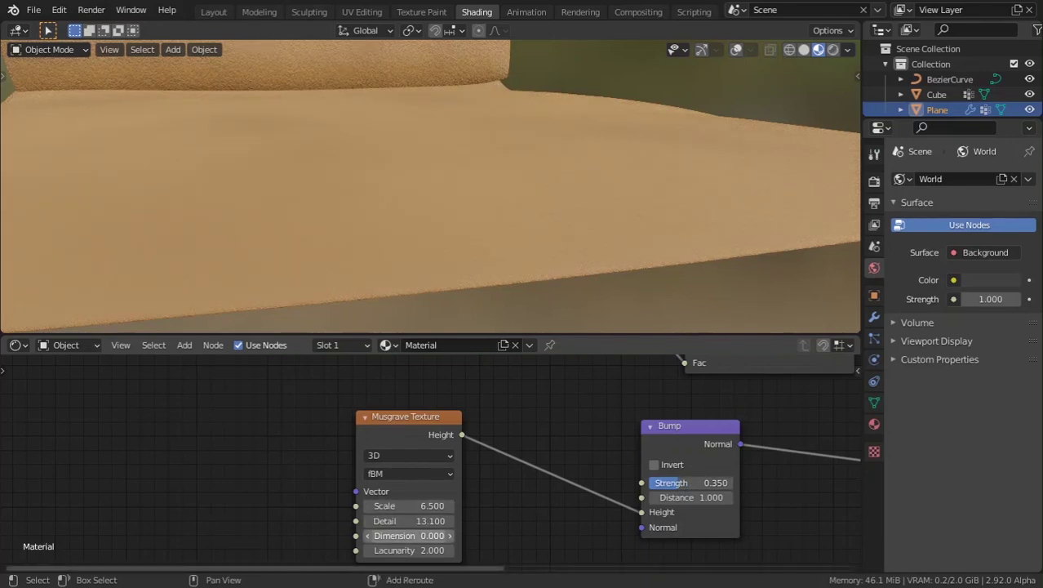
middle_drag(490, 237, 588, 269)
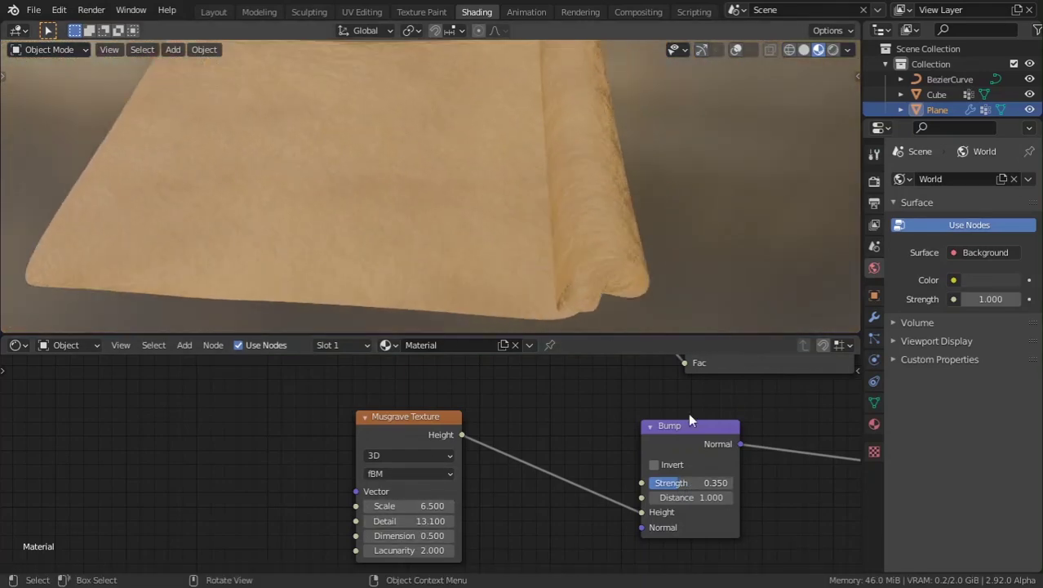
drag(691, 482, 649, 482)
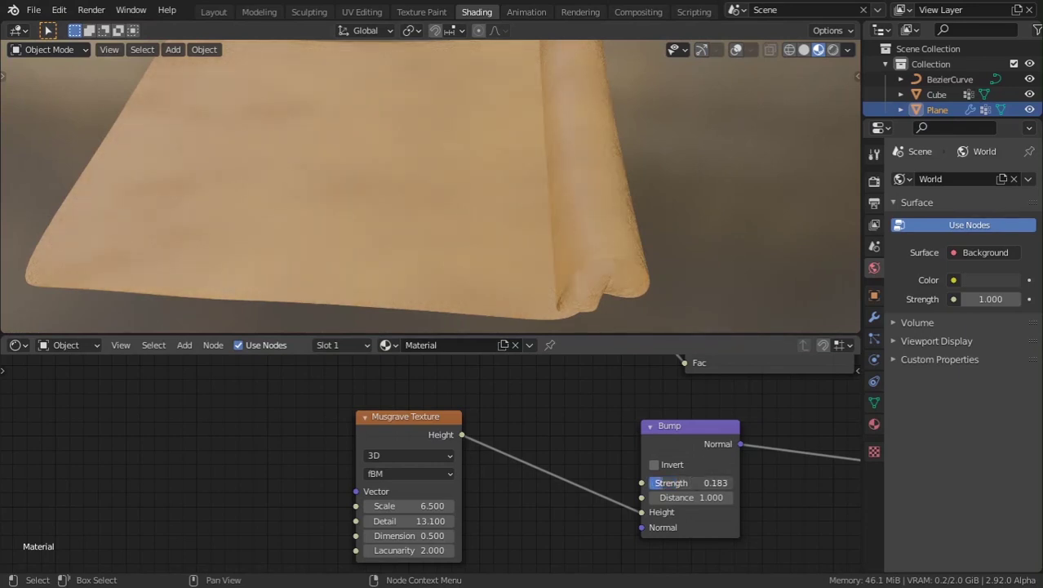
Switch the viewport to Rendered shading and turn off Scene World so the preview HDRI lights the scroll
middle_drag(531, 269, 588, 78)
click(832, 50)
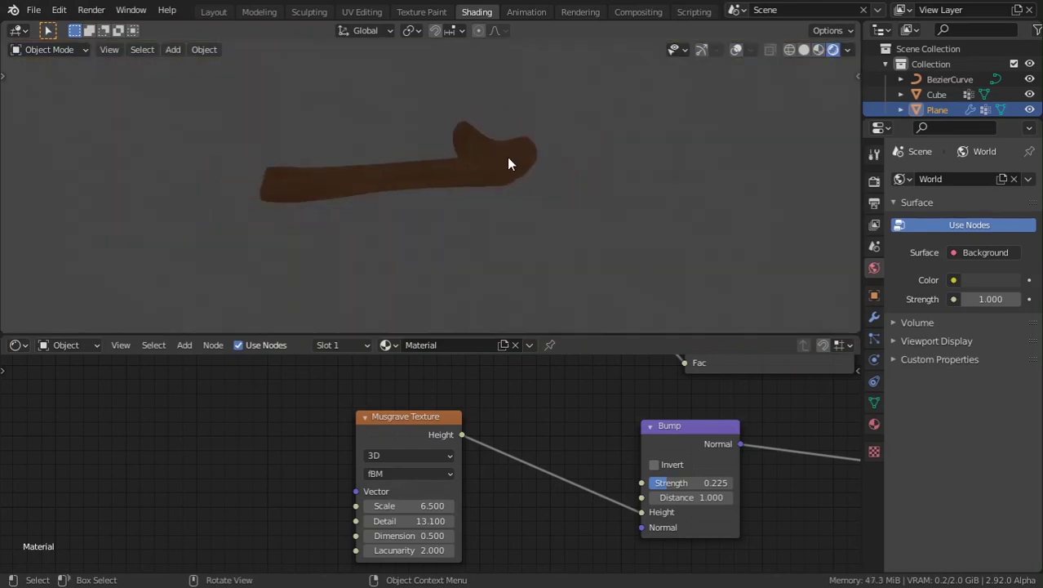
middle_drag(507, 156, 847, 67)
click(847, 51)
click(760, 142)
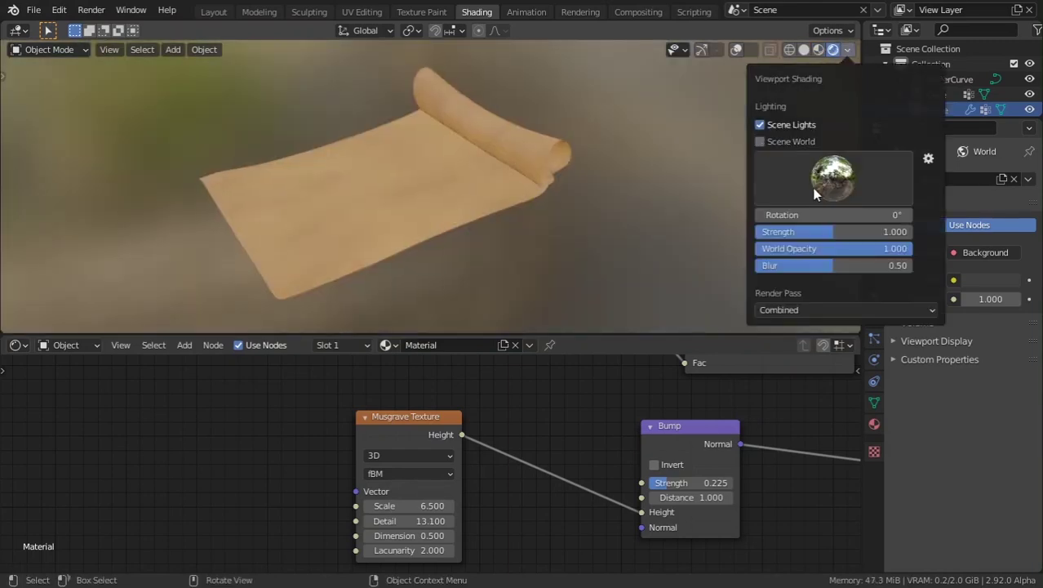
click(833, 176)
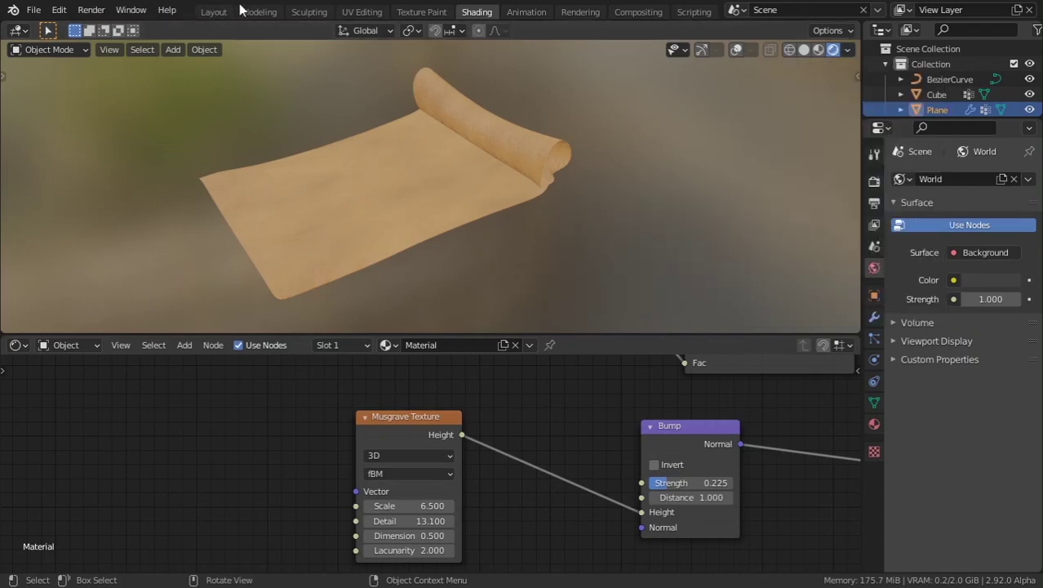
Switch to the Layout workspace and display the viewport in Material Preview shading
click(214, 12)
middle_drag(588, 251, 542, 177)
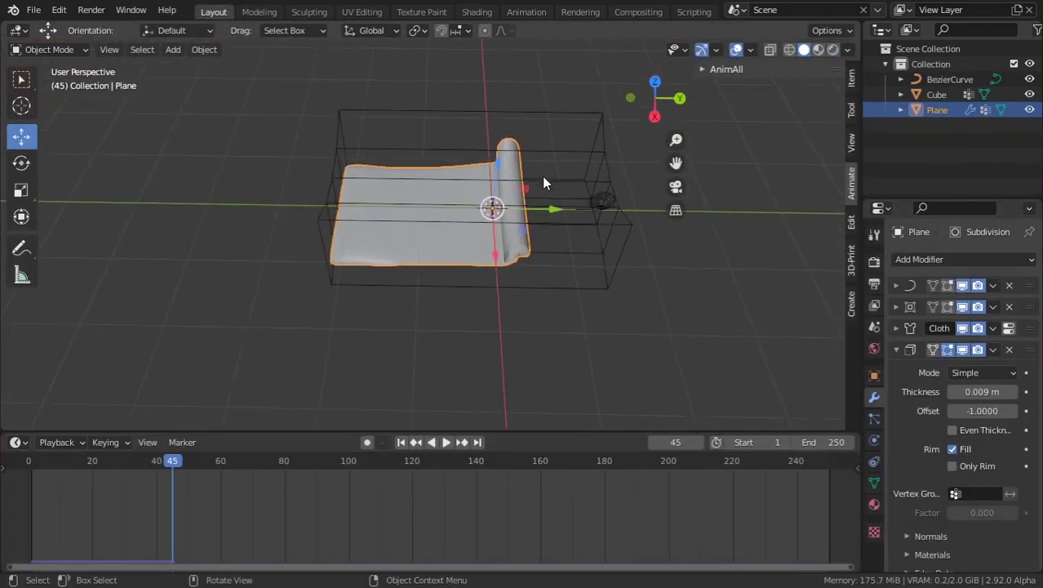
scroll(542, 176, up, 2)
click(815, 53)
mouse_move(585, 217)
middle_down()
mouse_move(644, 220)
mouse_move(635, 252)
mouse_move(622, 232)
middle_up()
Play the animation and move the spiral Bezier curve back and forth along global Y to roll and unroll the scroll
click(567, 211)
key(space)
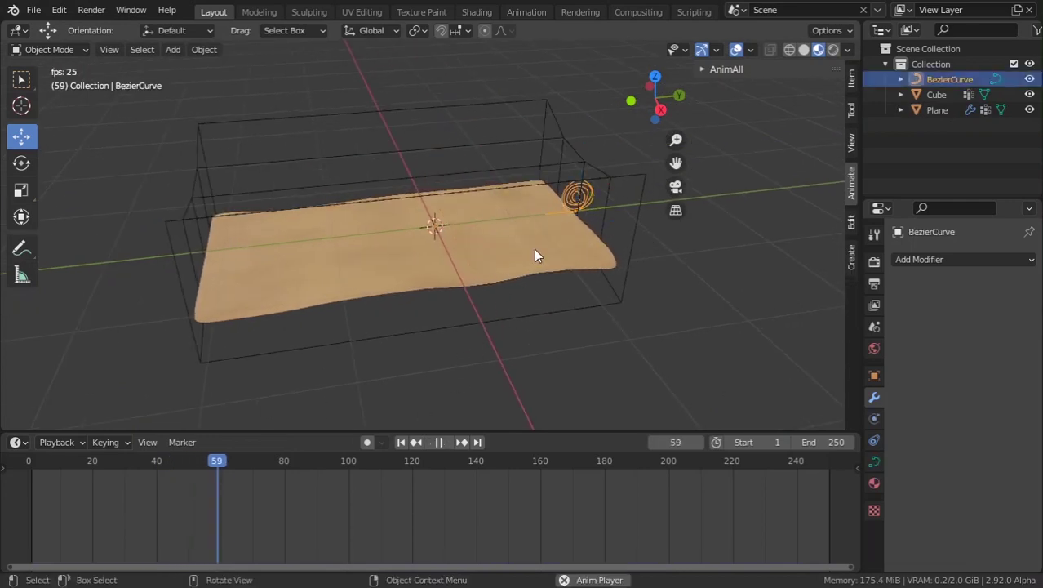
key(g)
key(y)
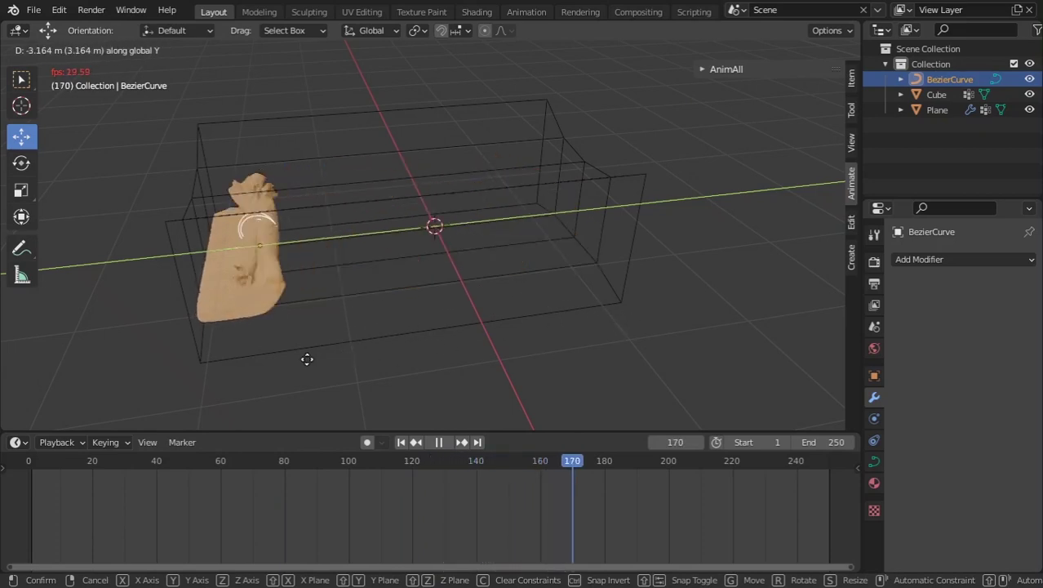
click(650, 346)
middle_drag(650, 347, 558, 263)
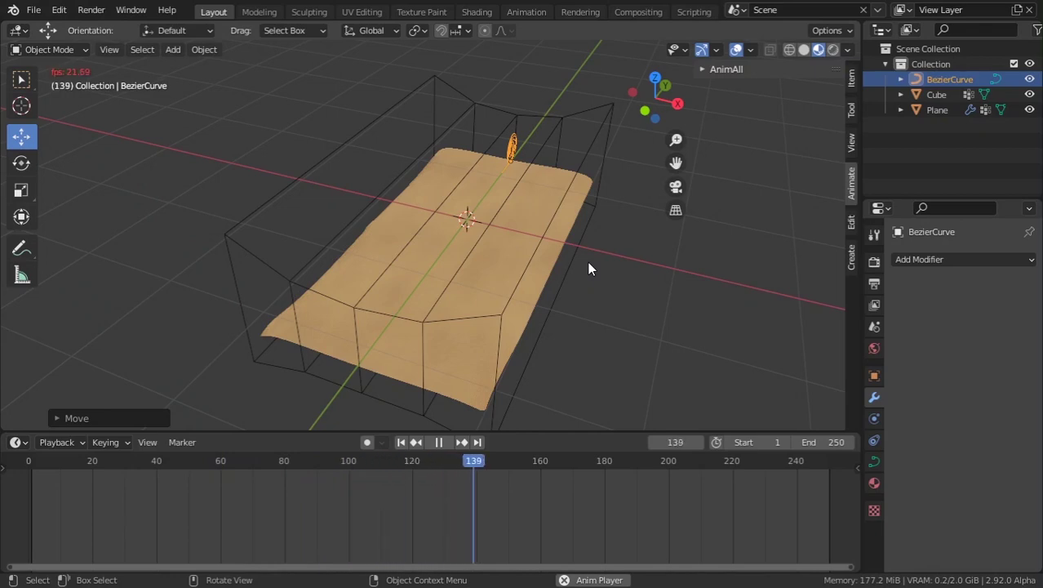
middle_drag(587, 261, 572, 228)
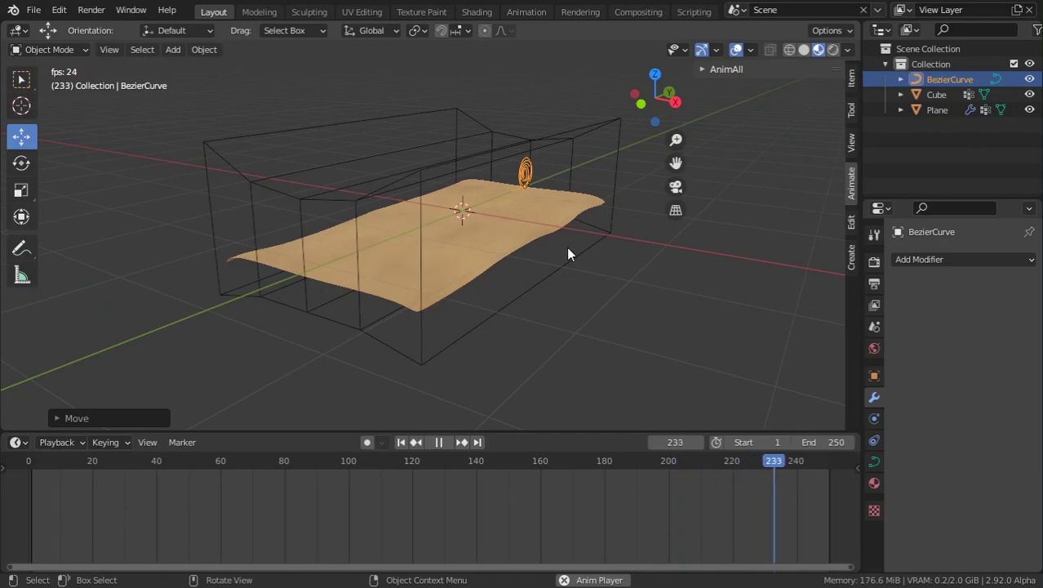
Open the list of file operations for the scene
click(34, 10)
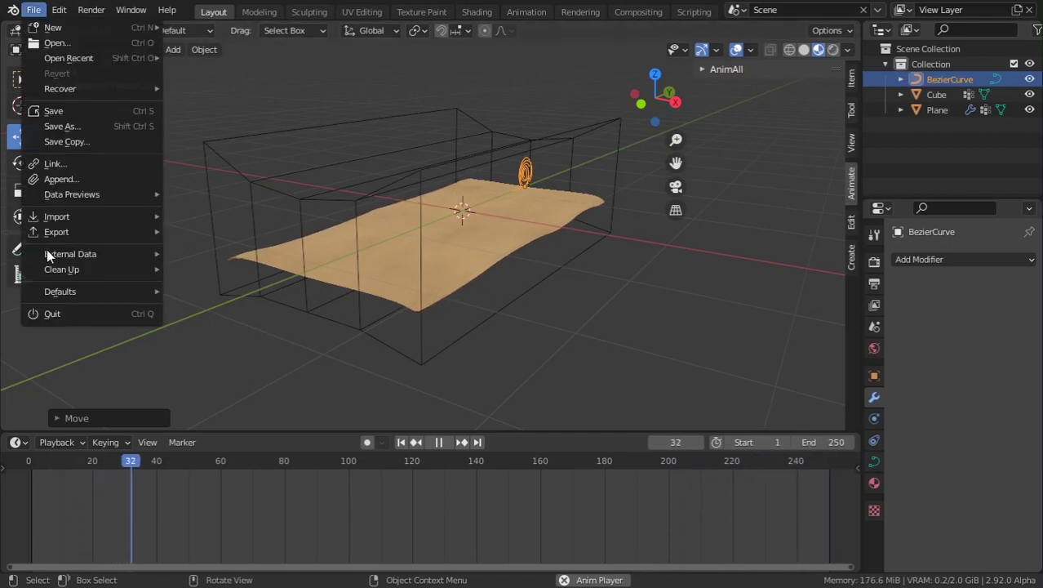